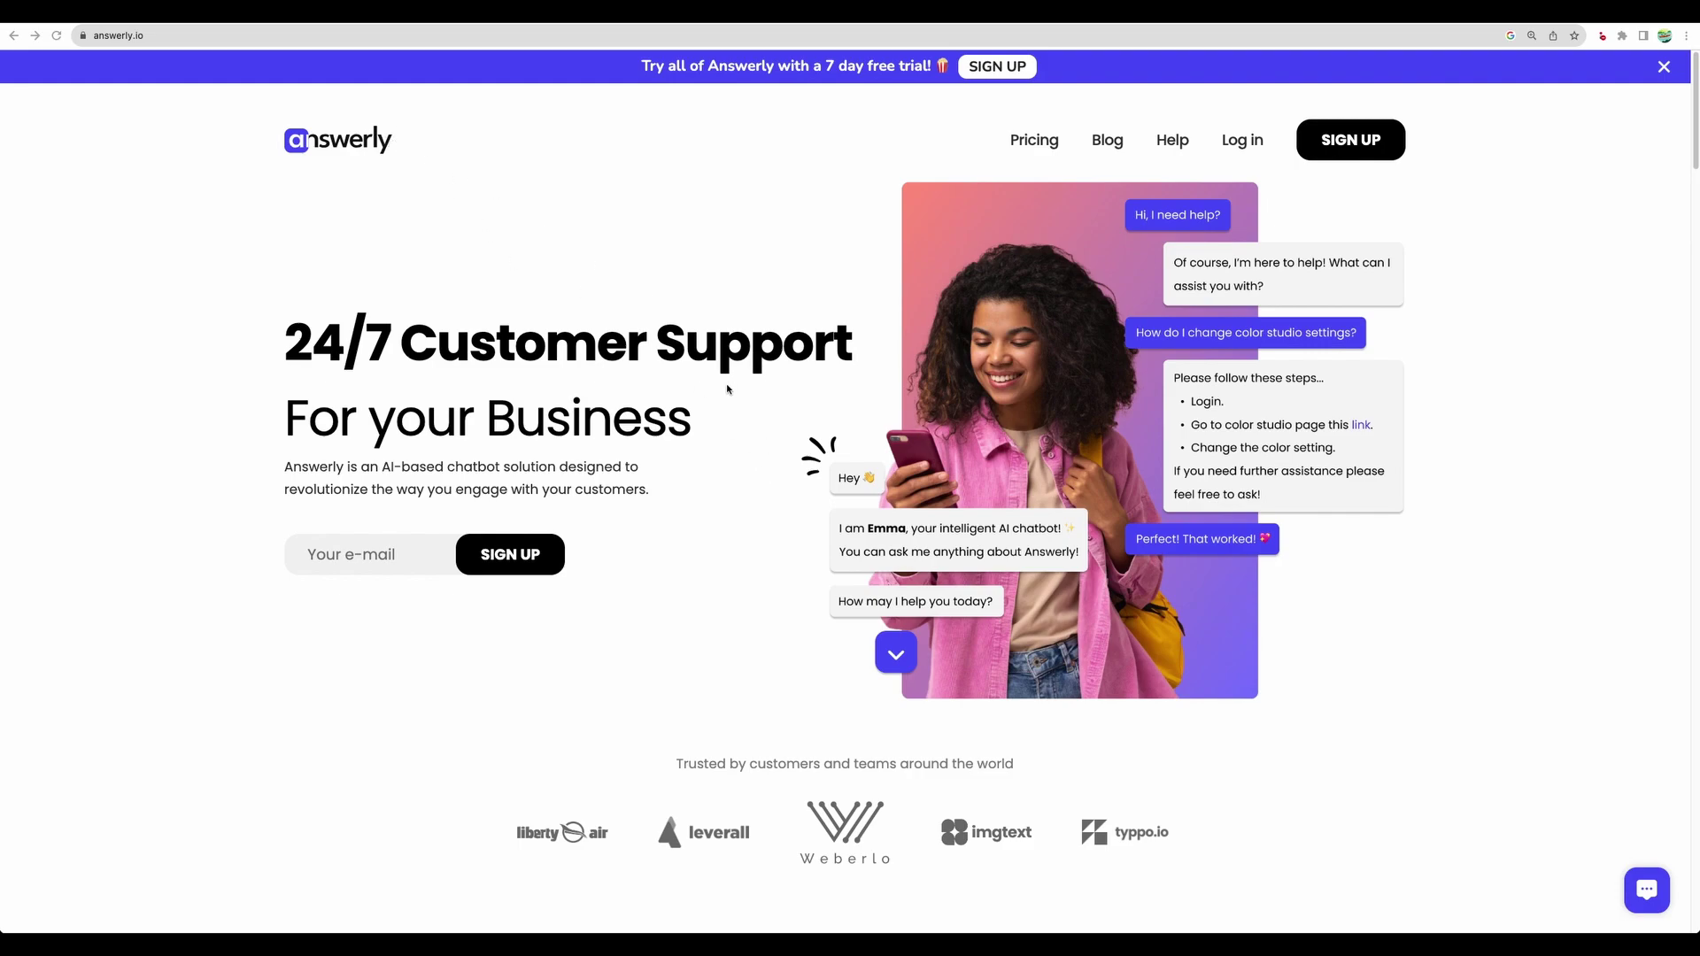
Scroll through the answerly.io feature sections, then return to the AppSumo Answerly deal page.
scroll(730, 385, "down", 10)
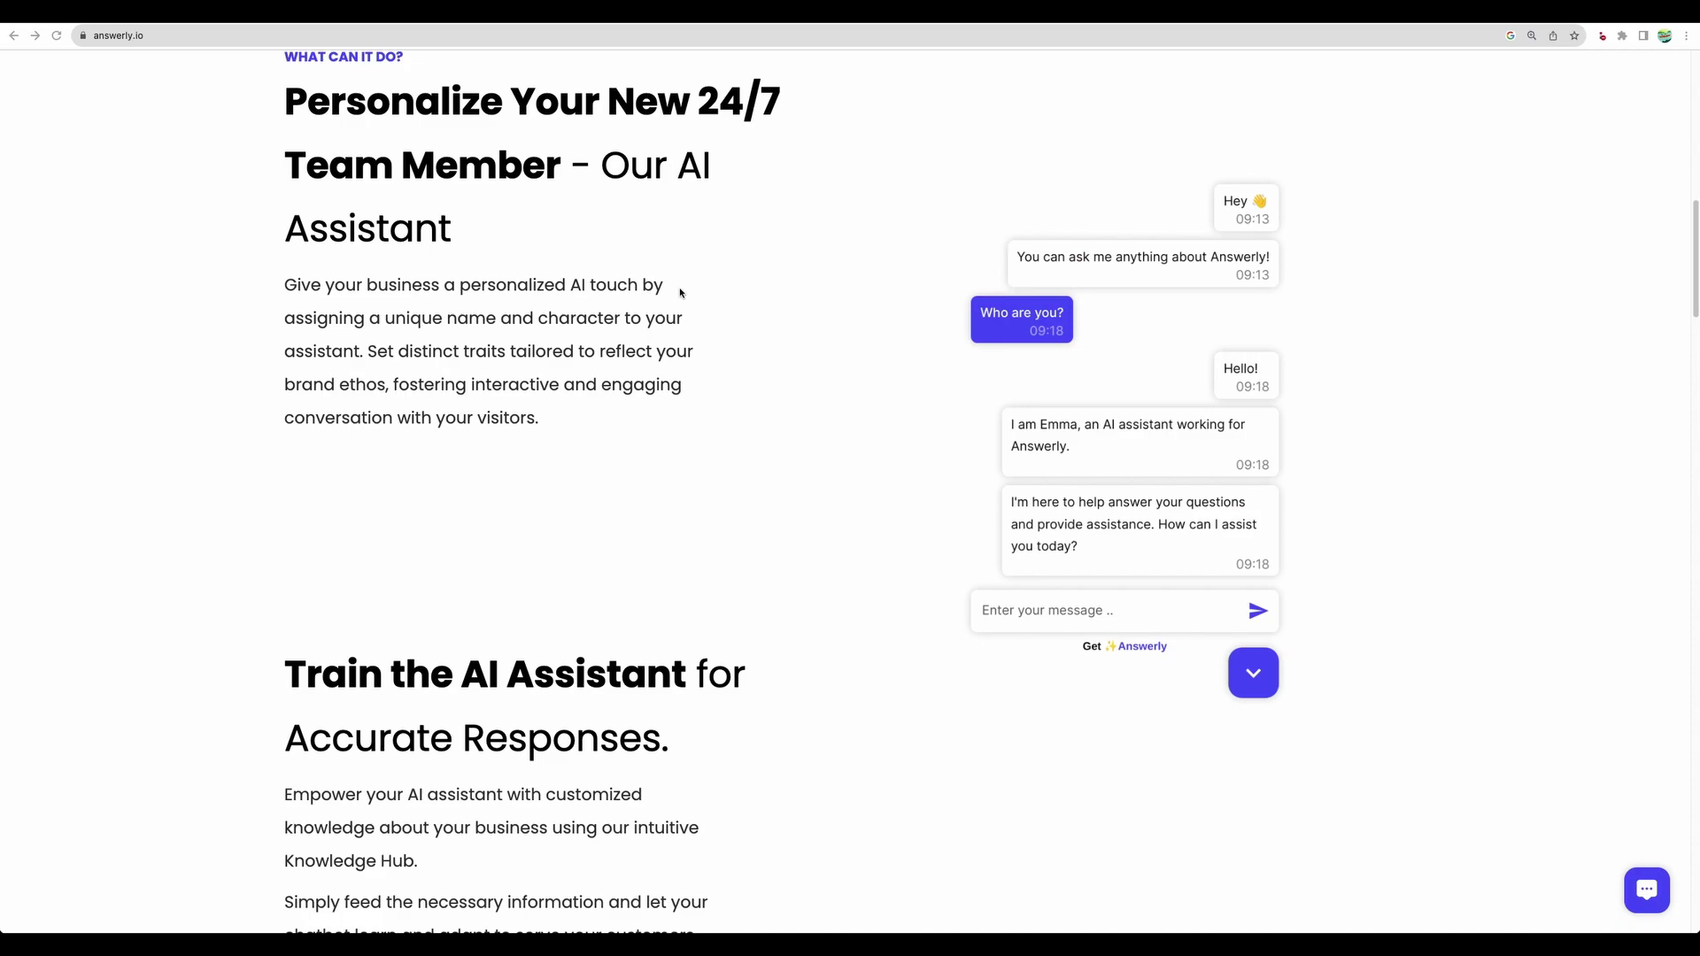
scroll(679, 289, "down", 5)
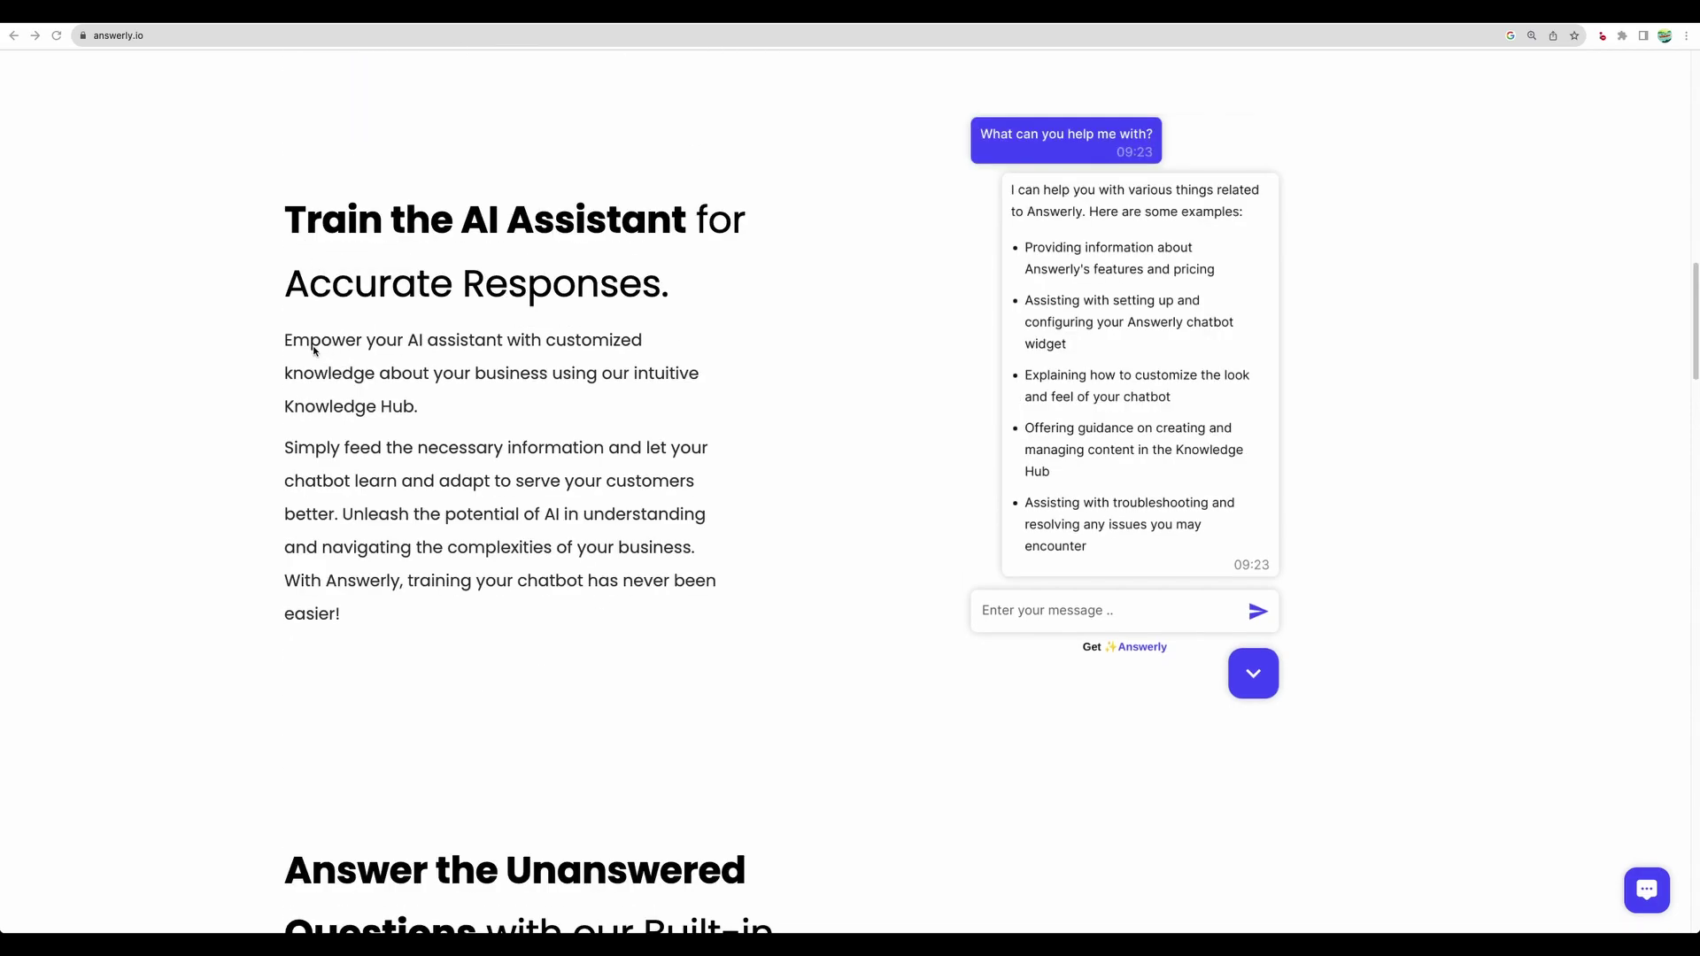
scroll(494, 431, "down", 7)
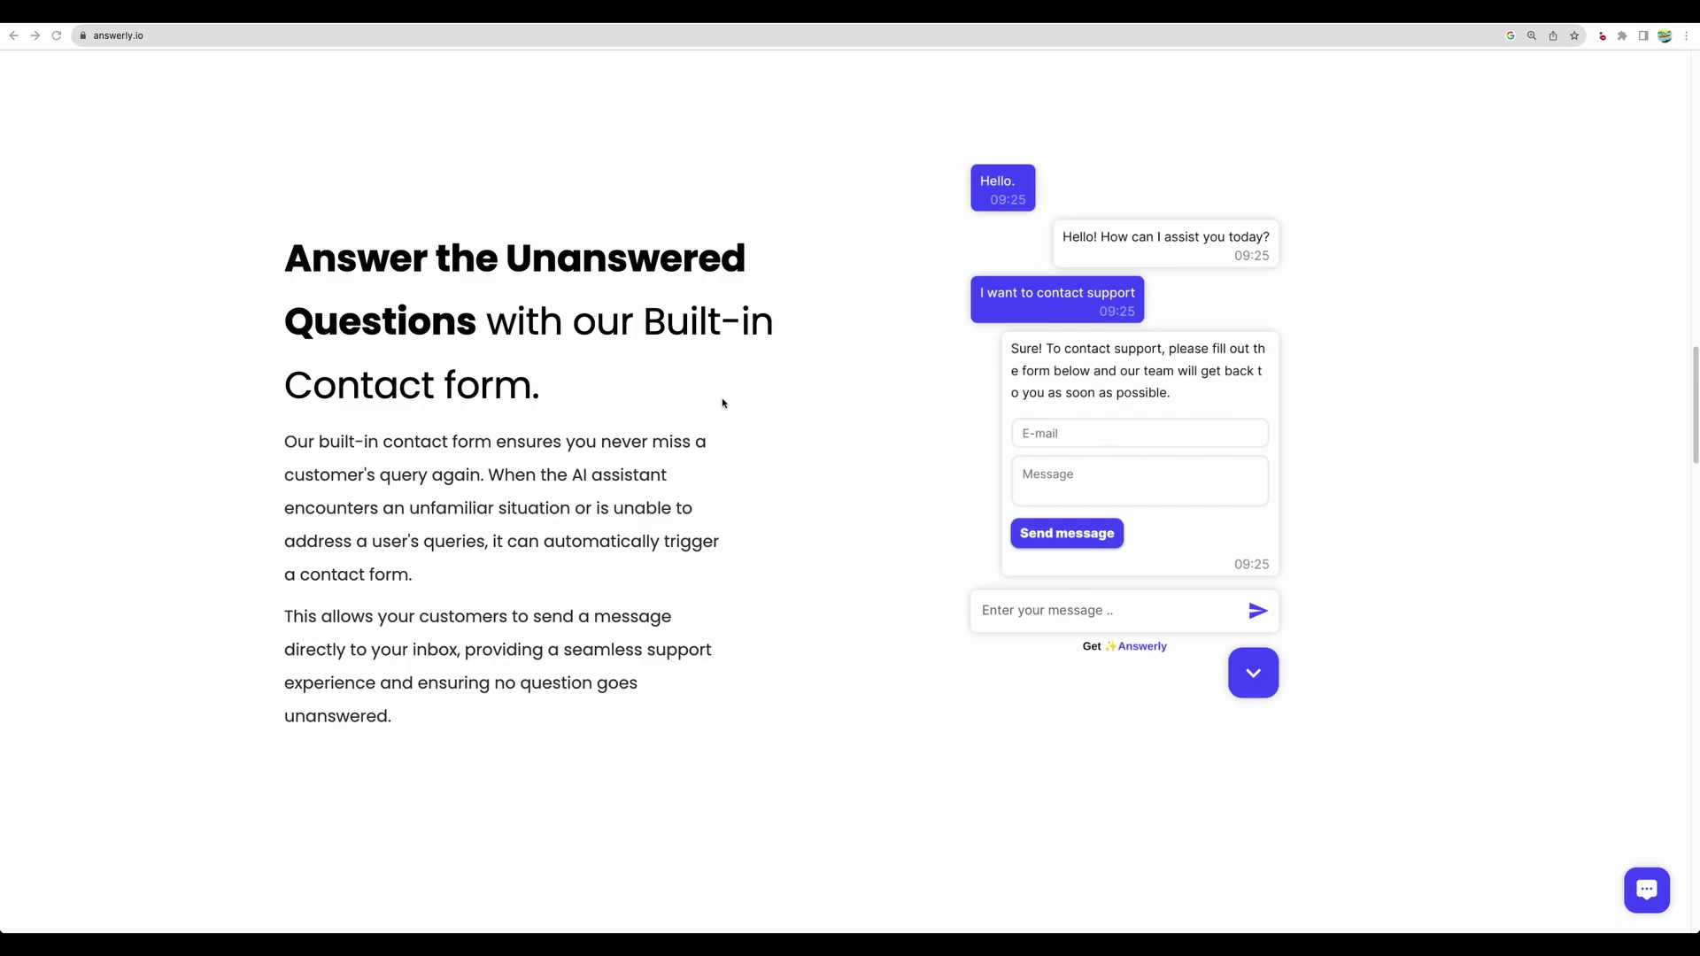
scroll(722, 403, "down", 10)
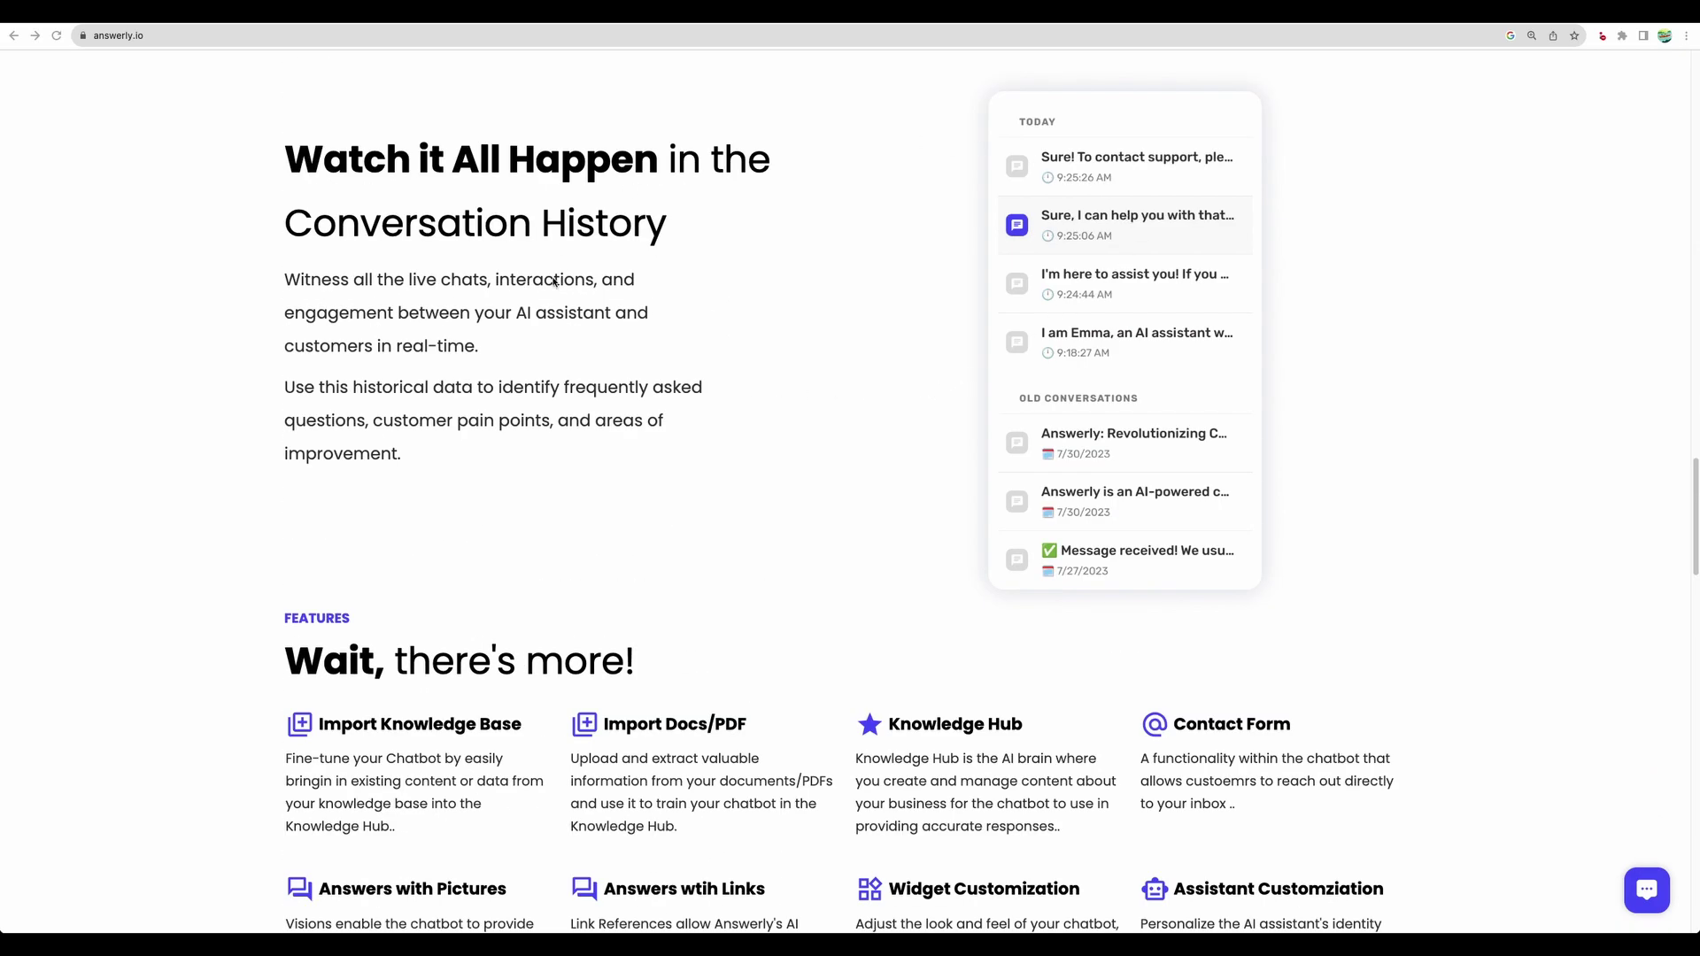
scroll(873, 505, "down", 3)
scroll(874, 508, "down", 2)
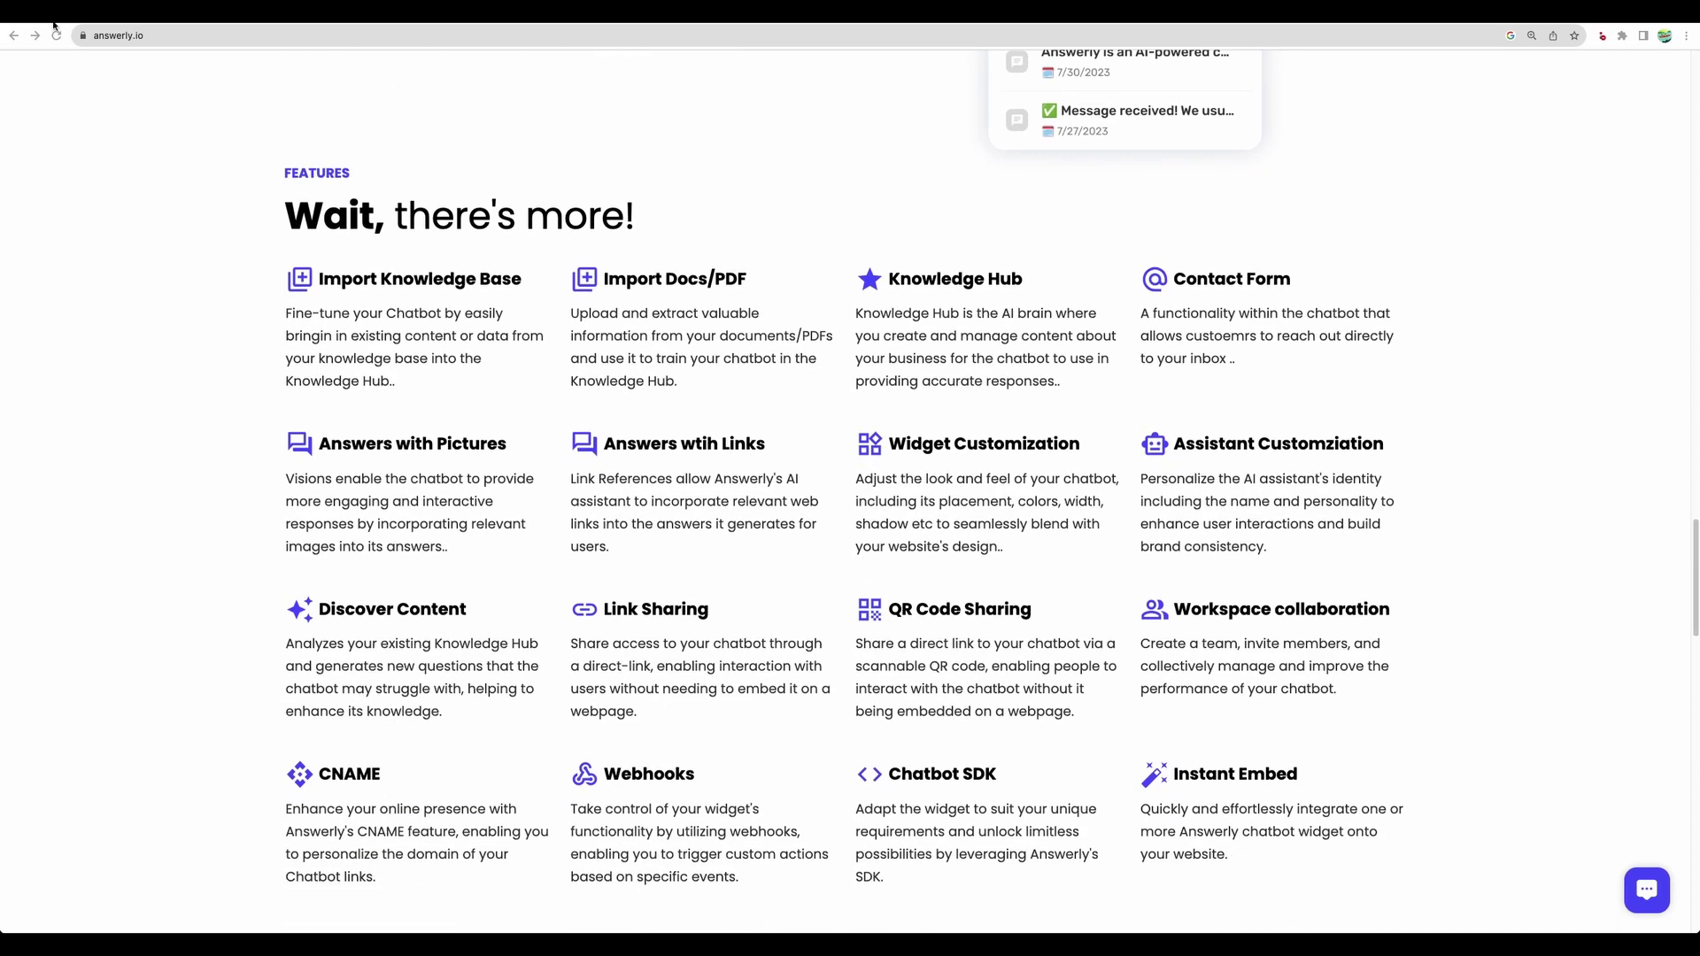
left_click(44, 27)
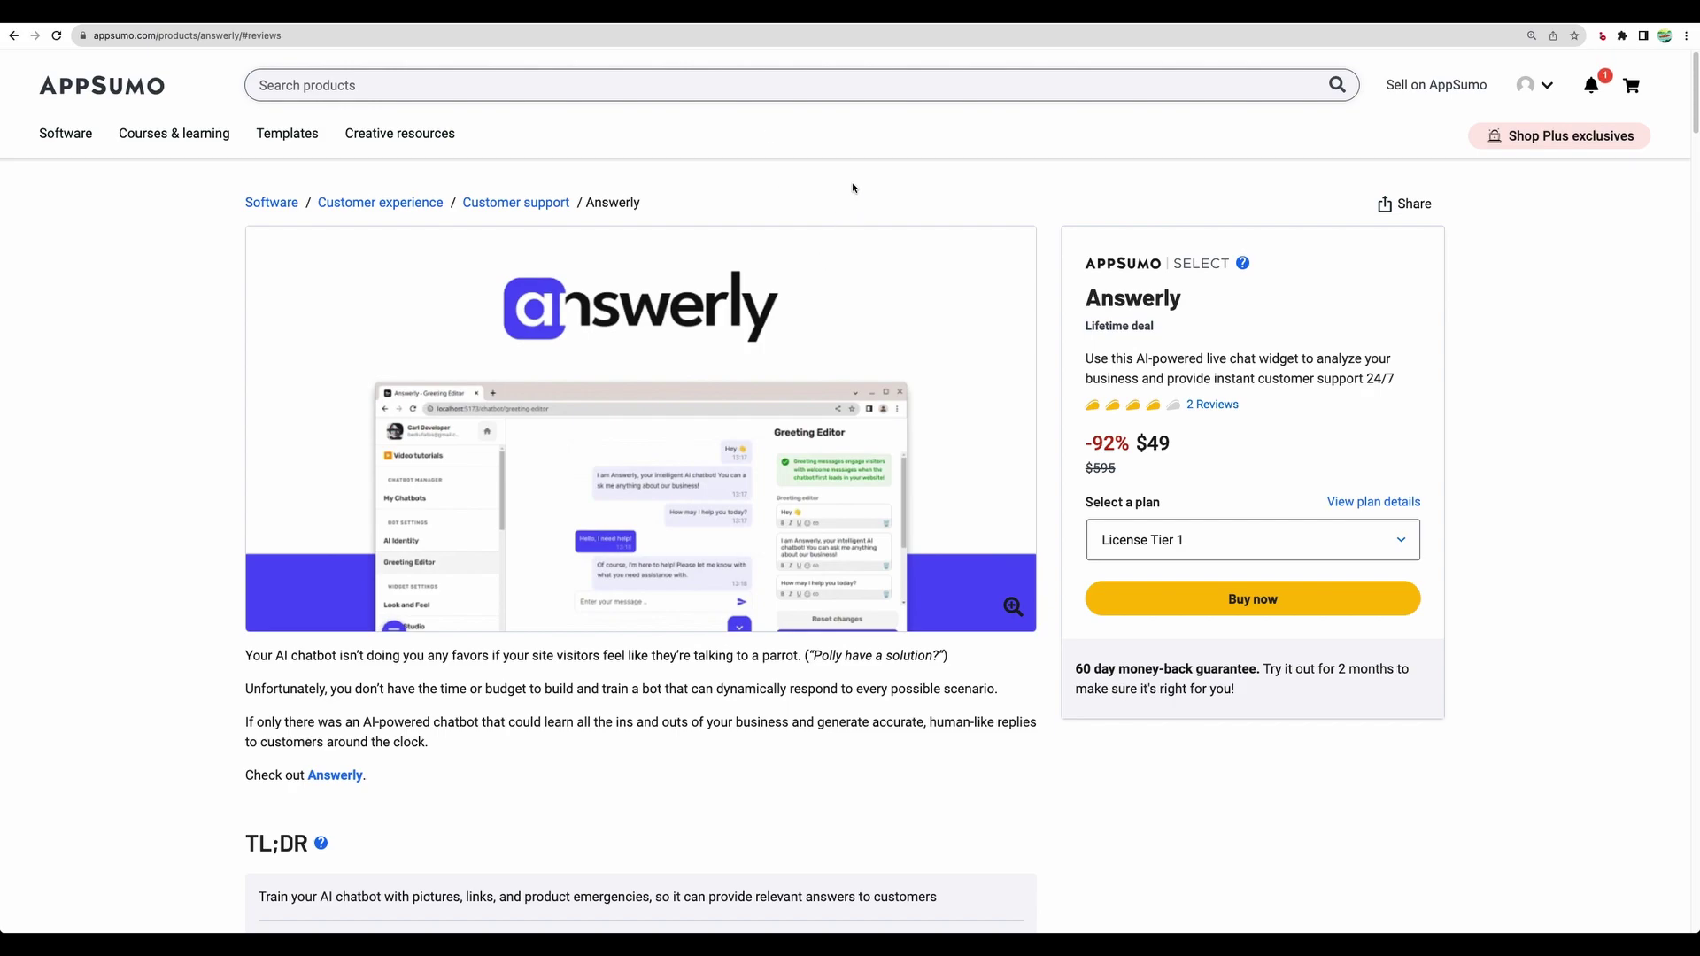
Read the deal's 2 reviews and scroll on to the Tier 1–3 cards ($49, $119, $219).
left_click(1203, 405)
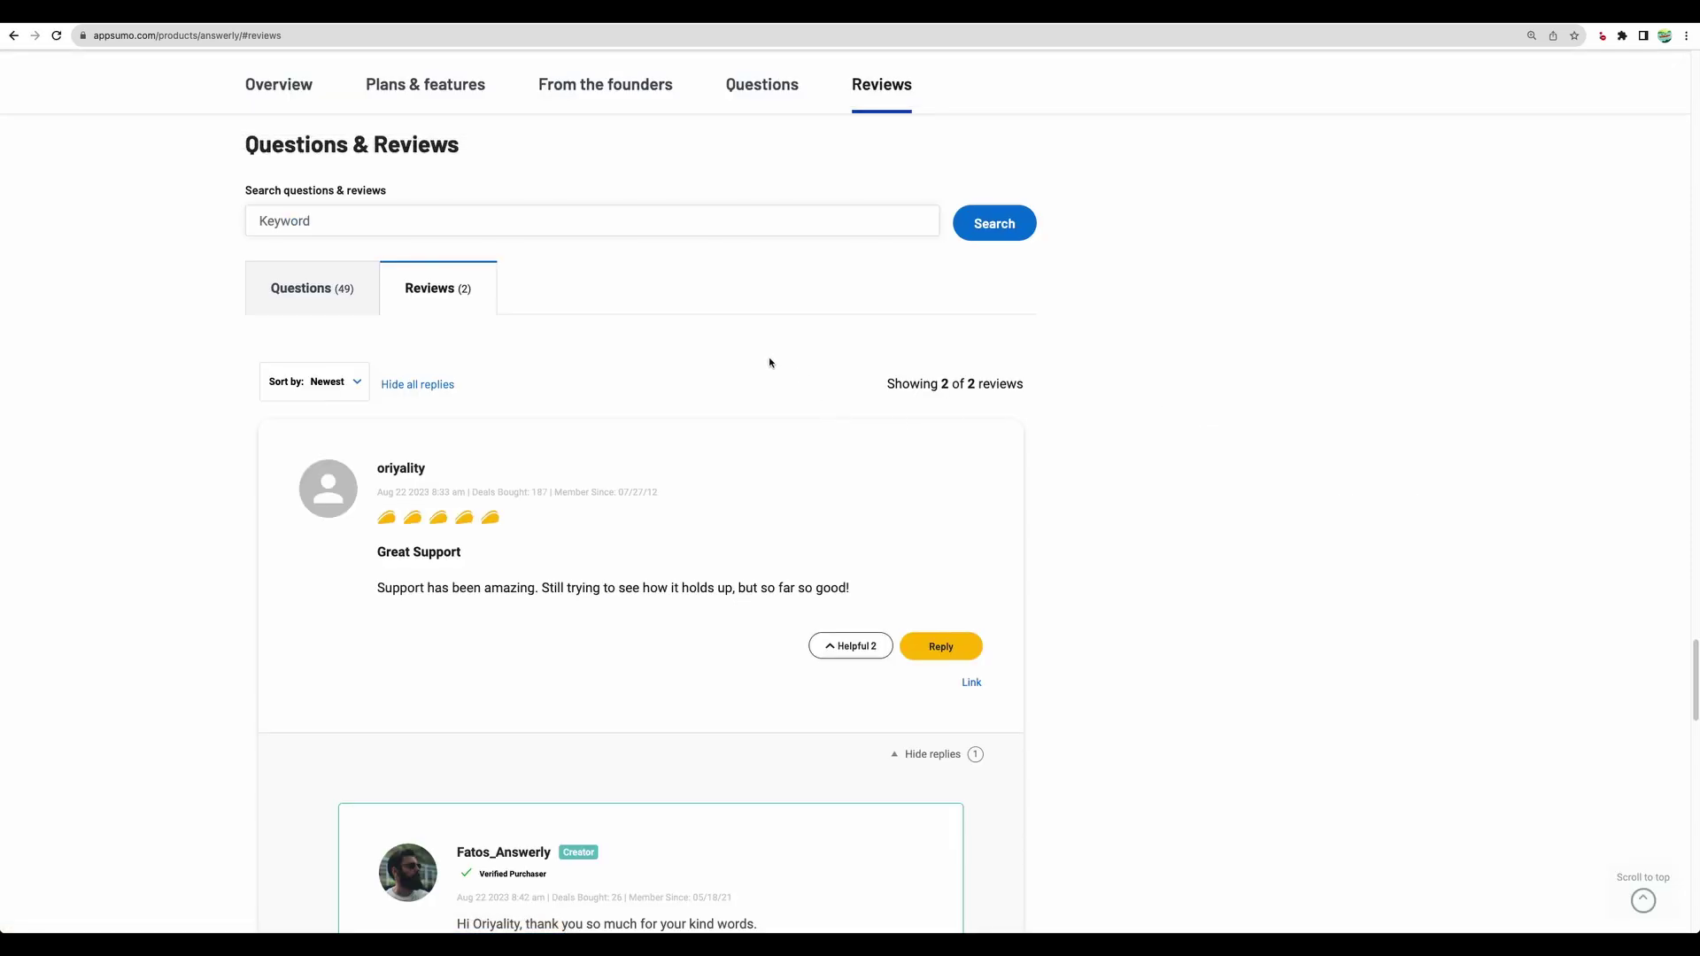
scroll(490, 544, "down", 4)
scroll(490, 544, "down", 8)
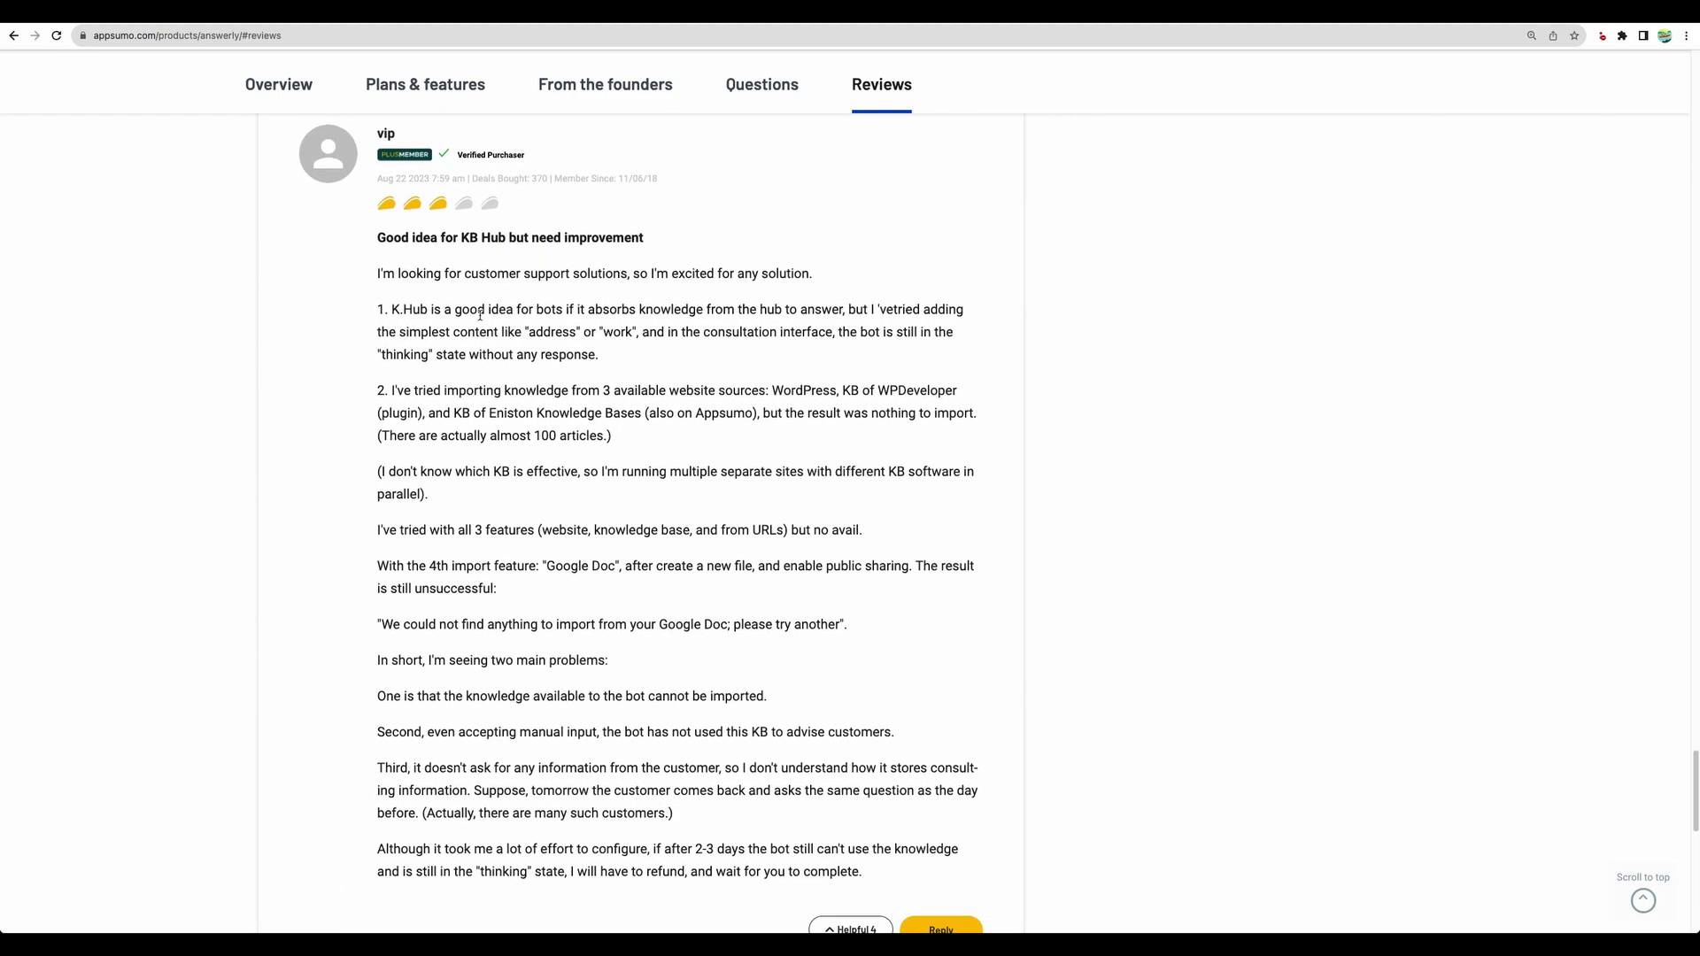
scroll(427, 272, "down", 8)
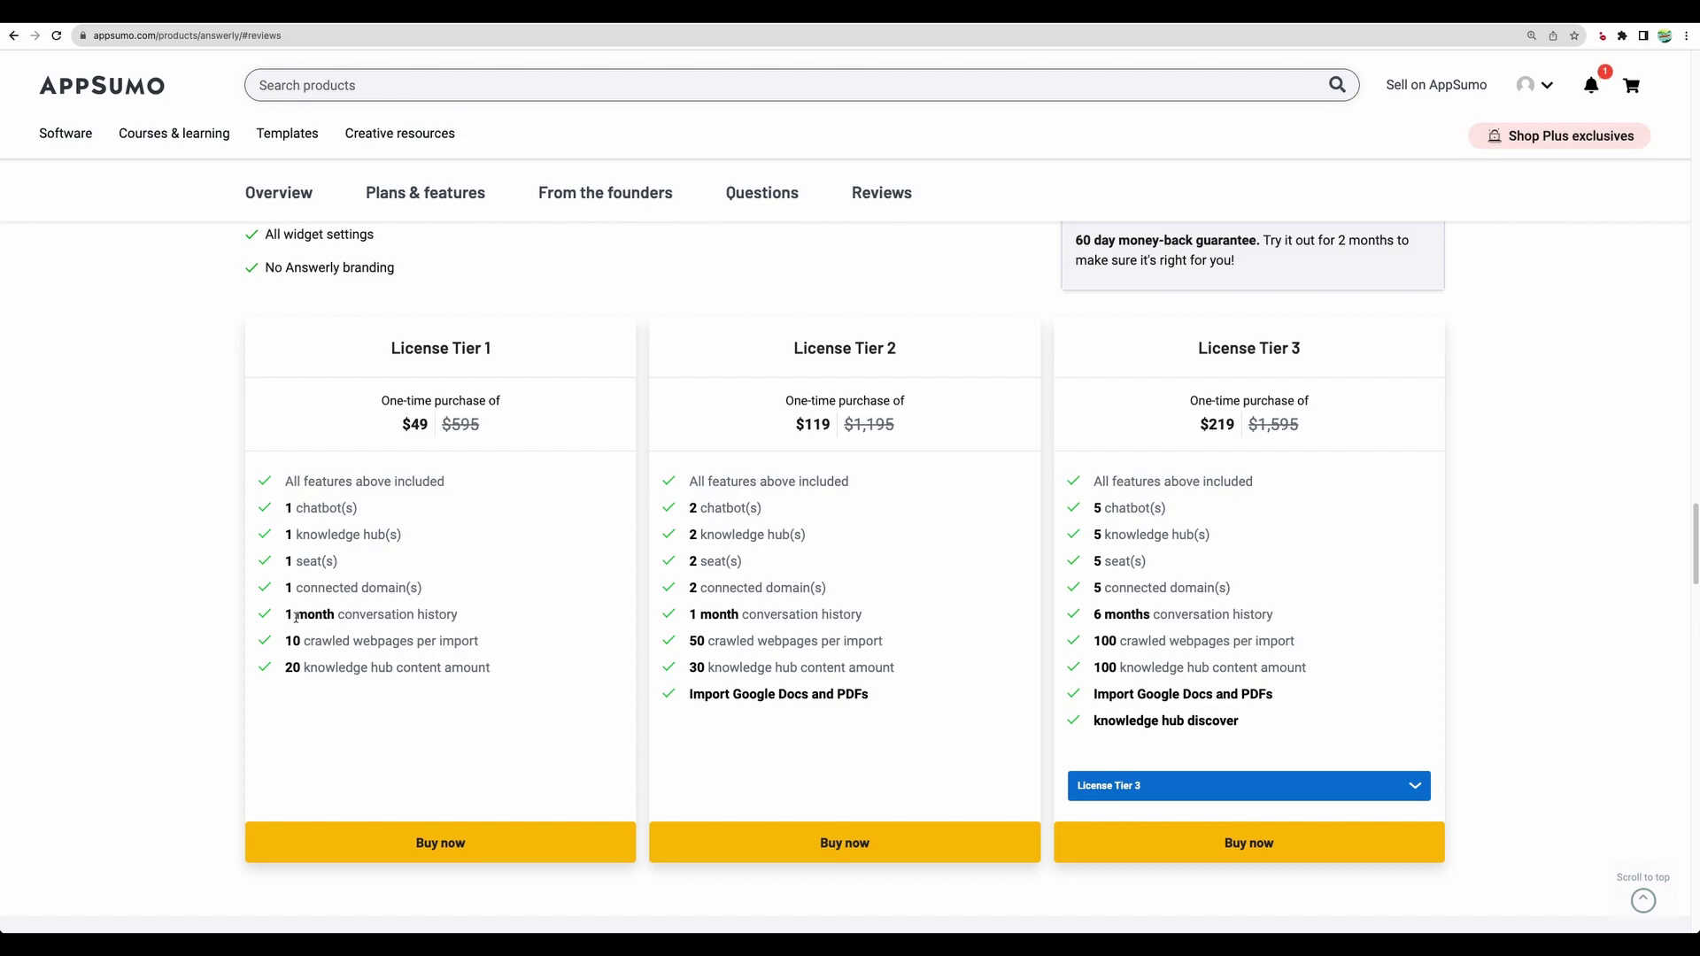
left_click_drag(285, 615, 462, 611)
left_click_drag(359, 508, 402, 535)
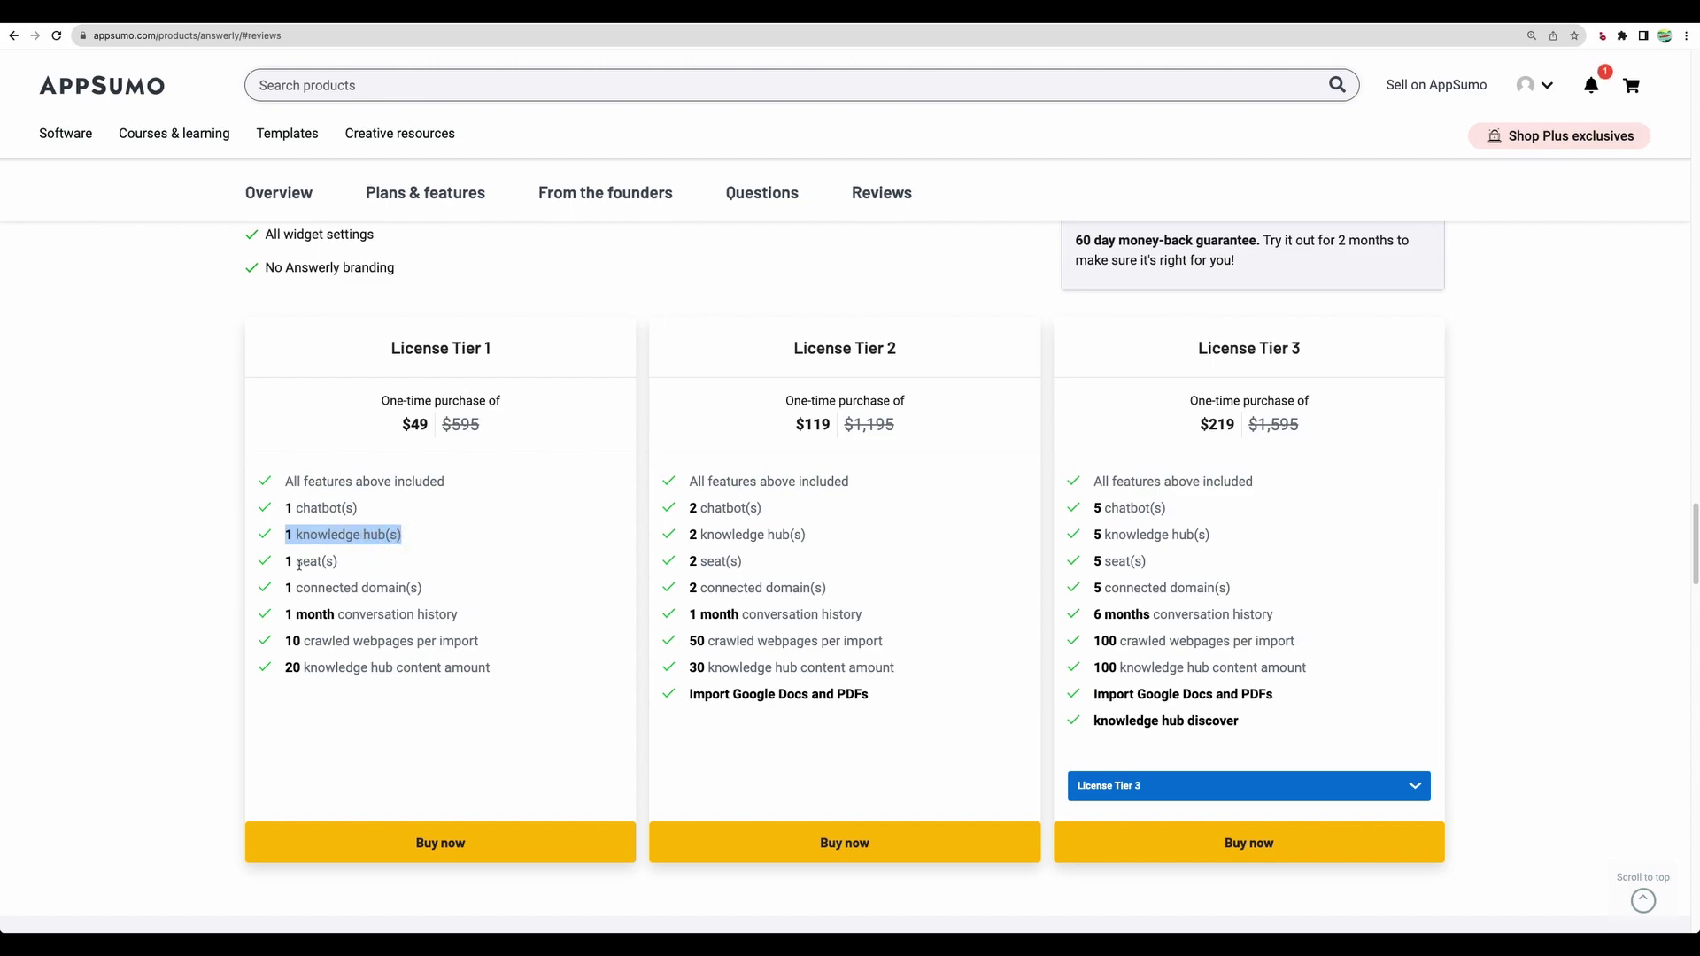
left_click_drag(284, 563, 460, 588)
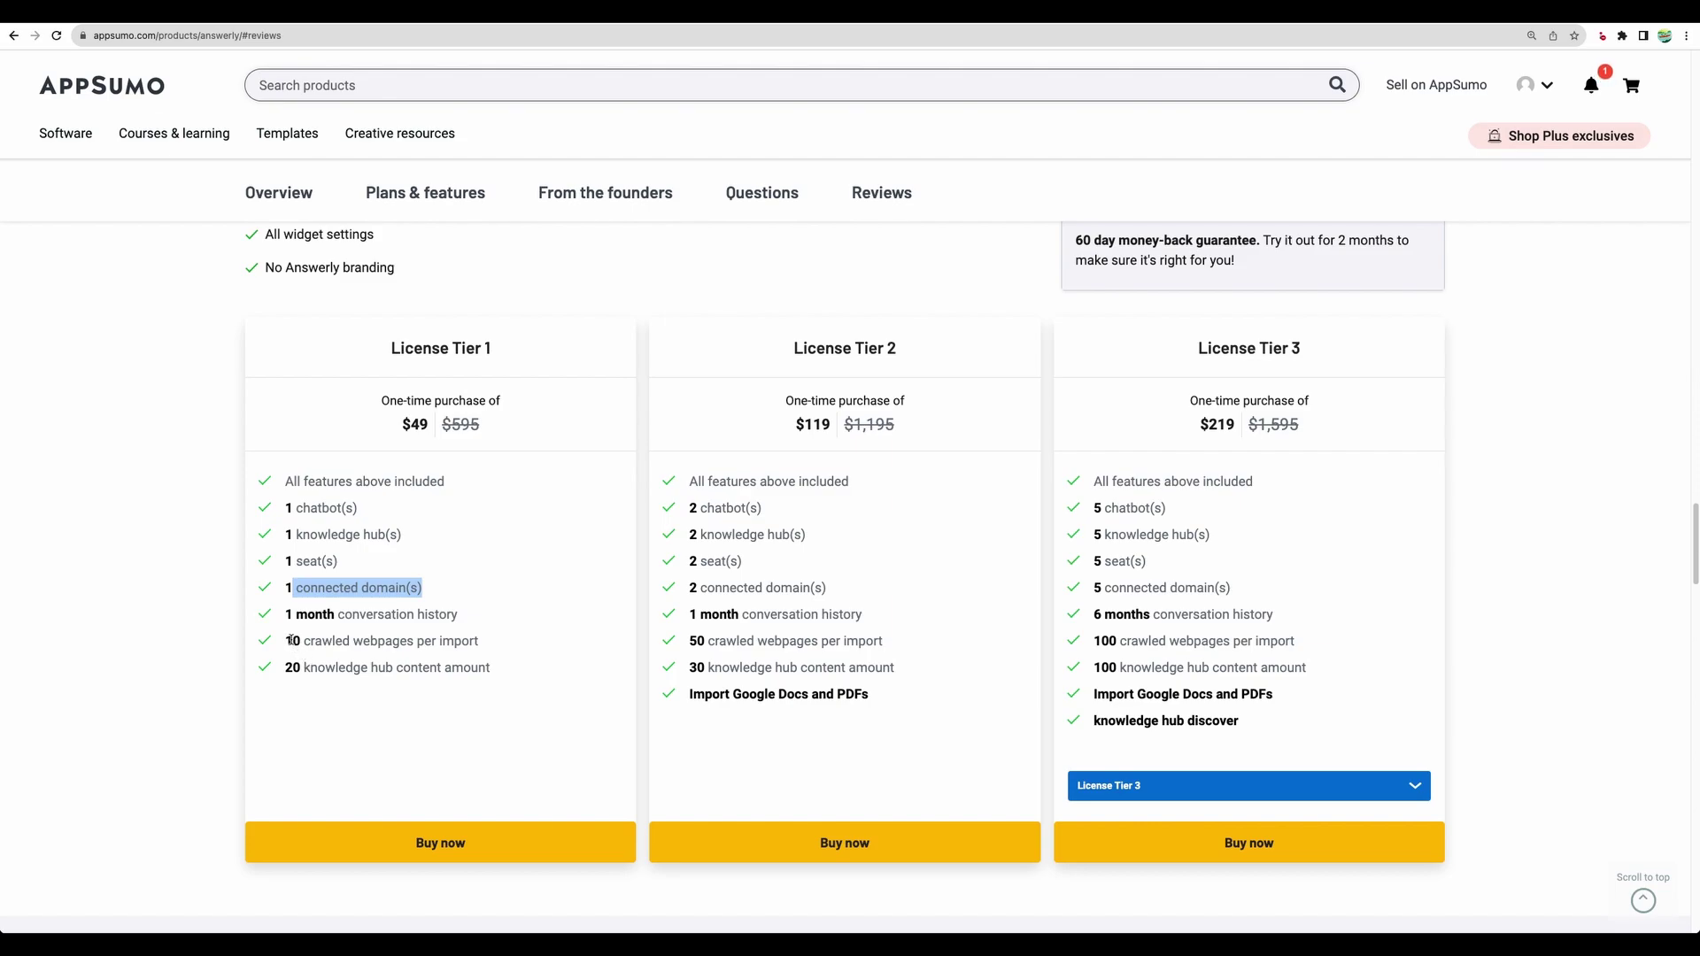
mouse_move(288, 640)
left_mouse_down()
mouse_move(343, 640)
mouse_move(293, 640)
mouse_move(286, 667)
left_mouse_up()
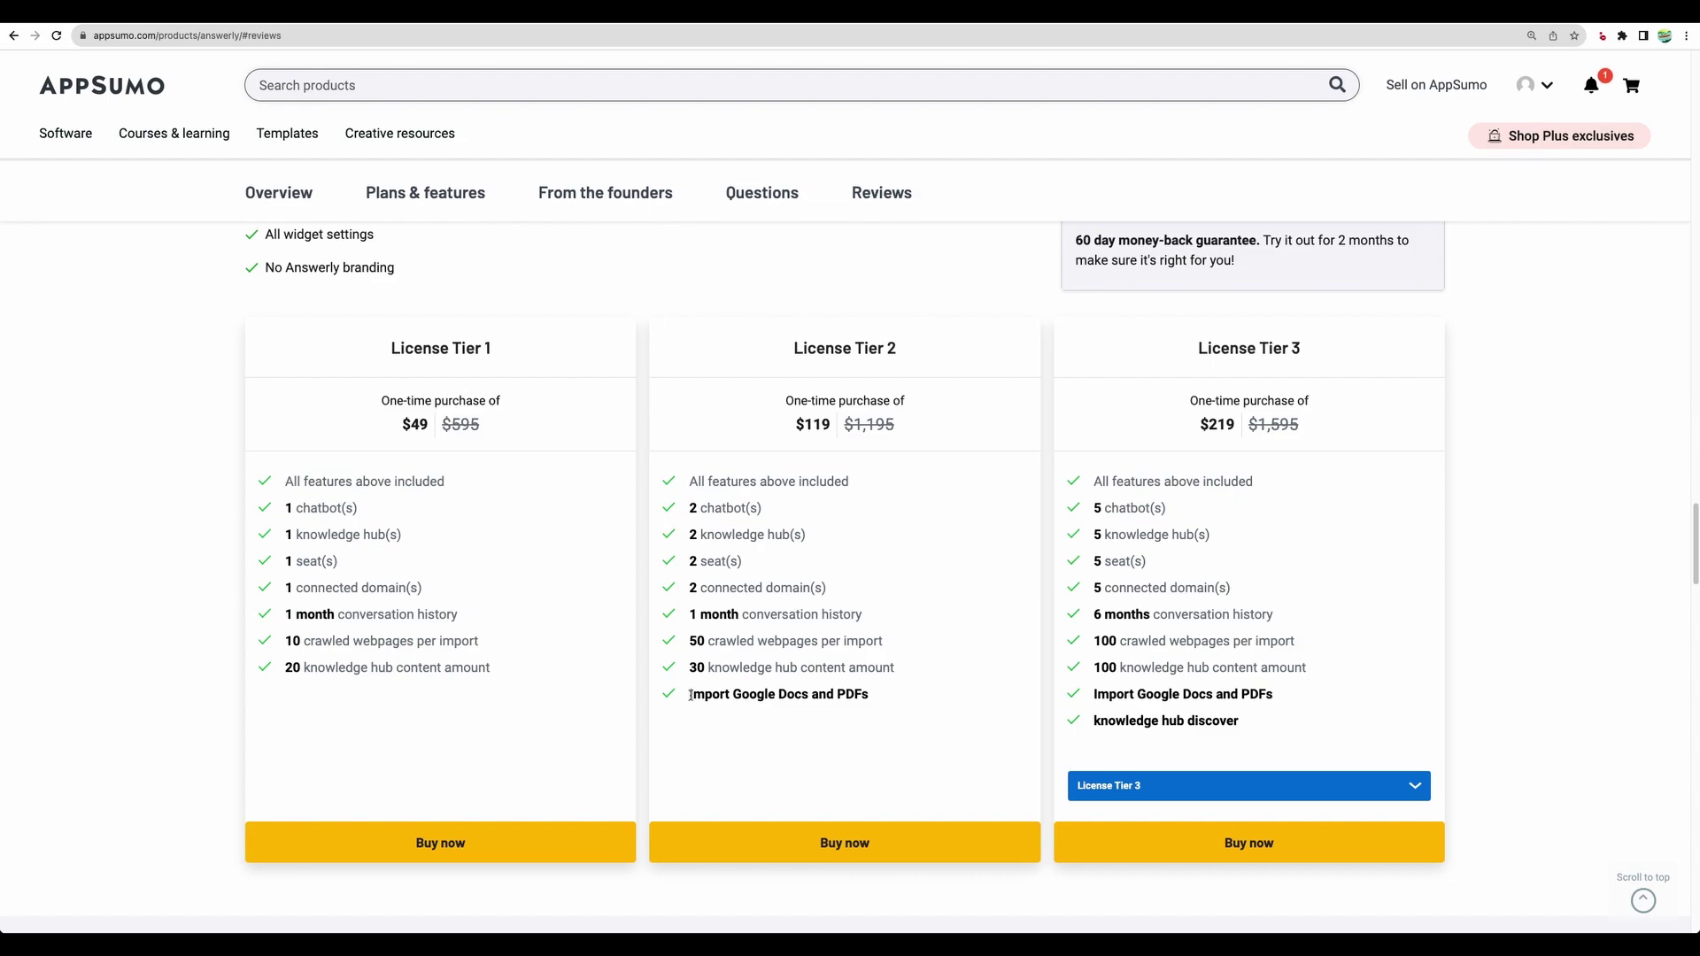
left_click_drag(688, 695, 855, 698)
left_click(855, 698)
Preview License Tiers 4 and 5 in the tier dropdown, then switch back to Tier 3.
left_click(1170, 785)
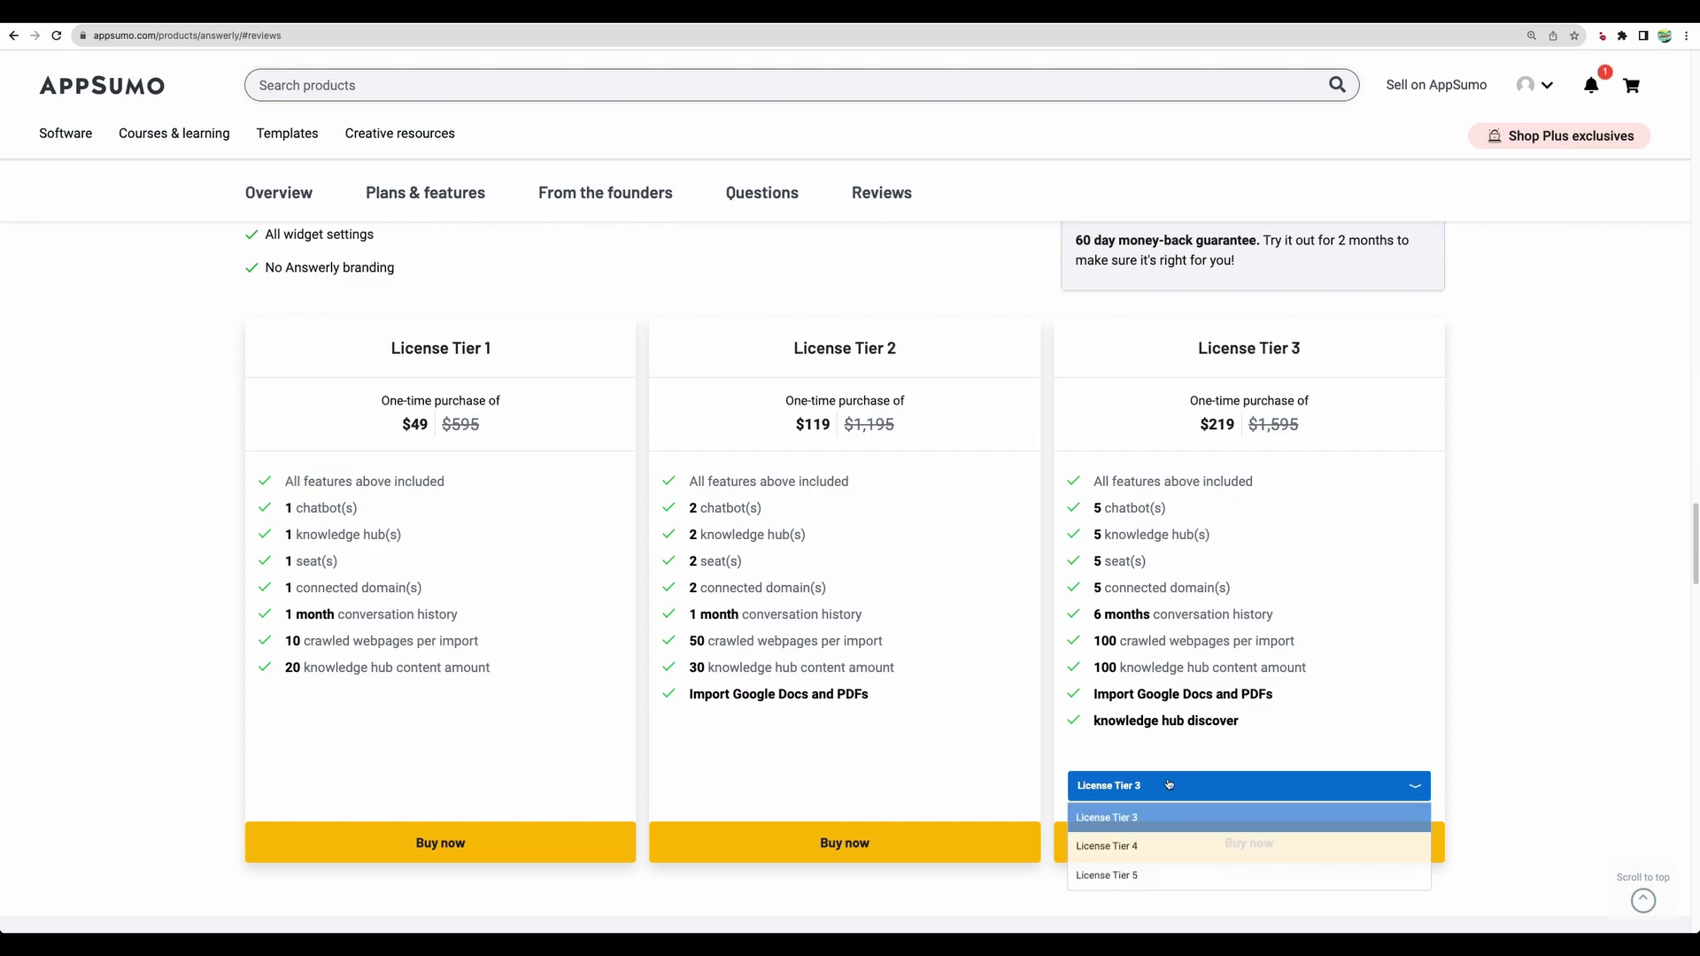
left_click(1157, 845)
left_click(1165, 786)
left_click(1143, 873)
left_click(1170, 787)
left_click(1155, 813)
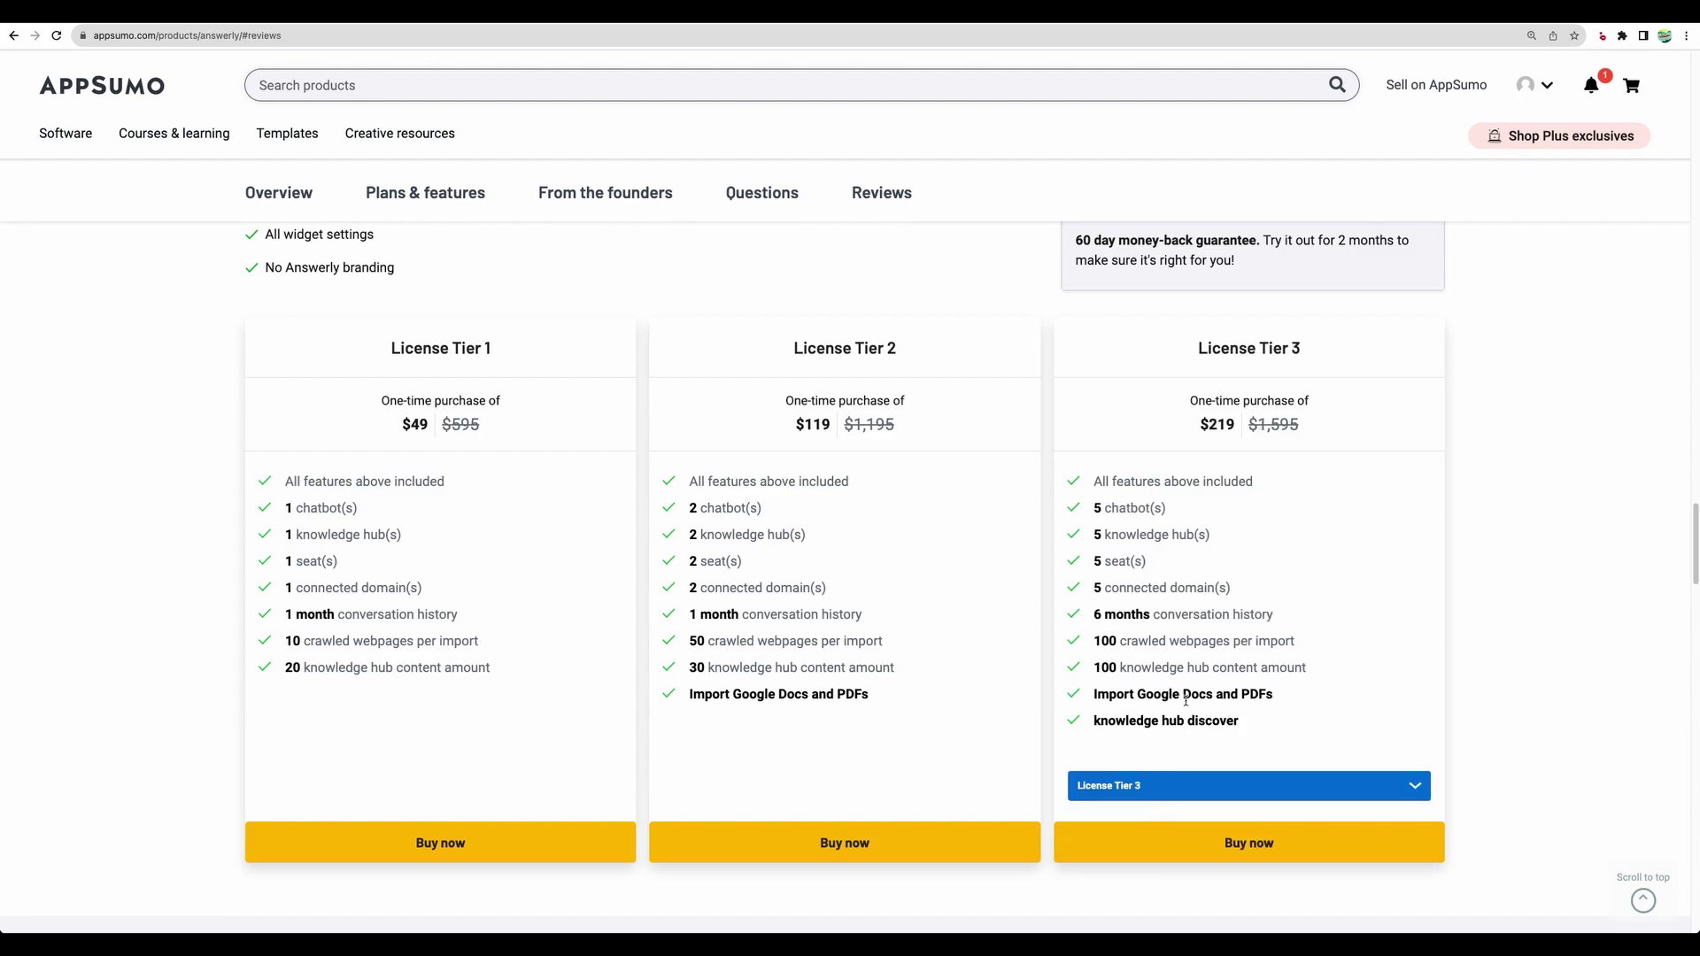
Highlight the 'knowledge hub discover' feature line, then clear the highlight.
left_click_drag(1094, 719, 1238, 723)
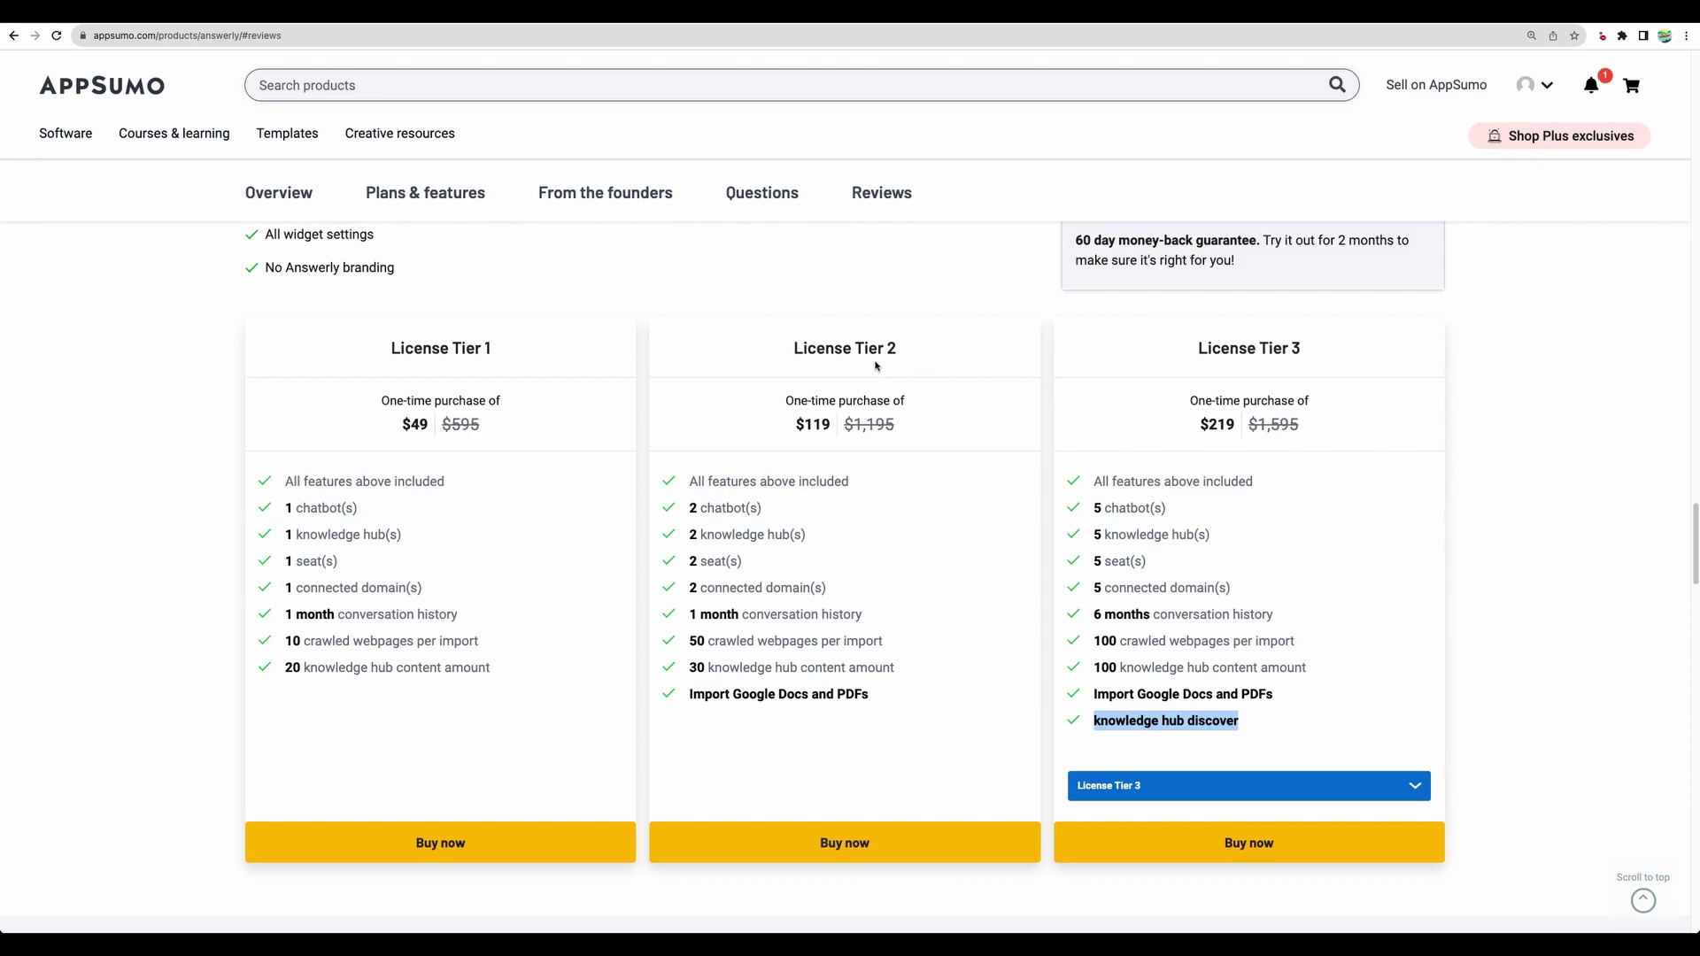
left_click(1153, 724)
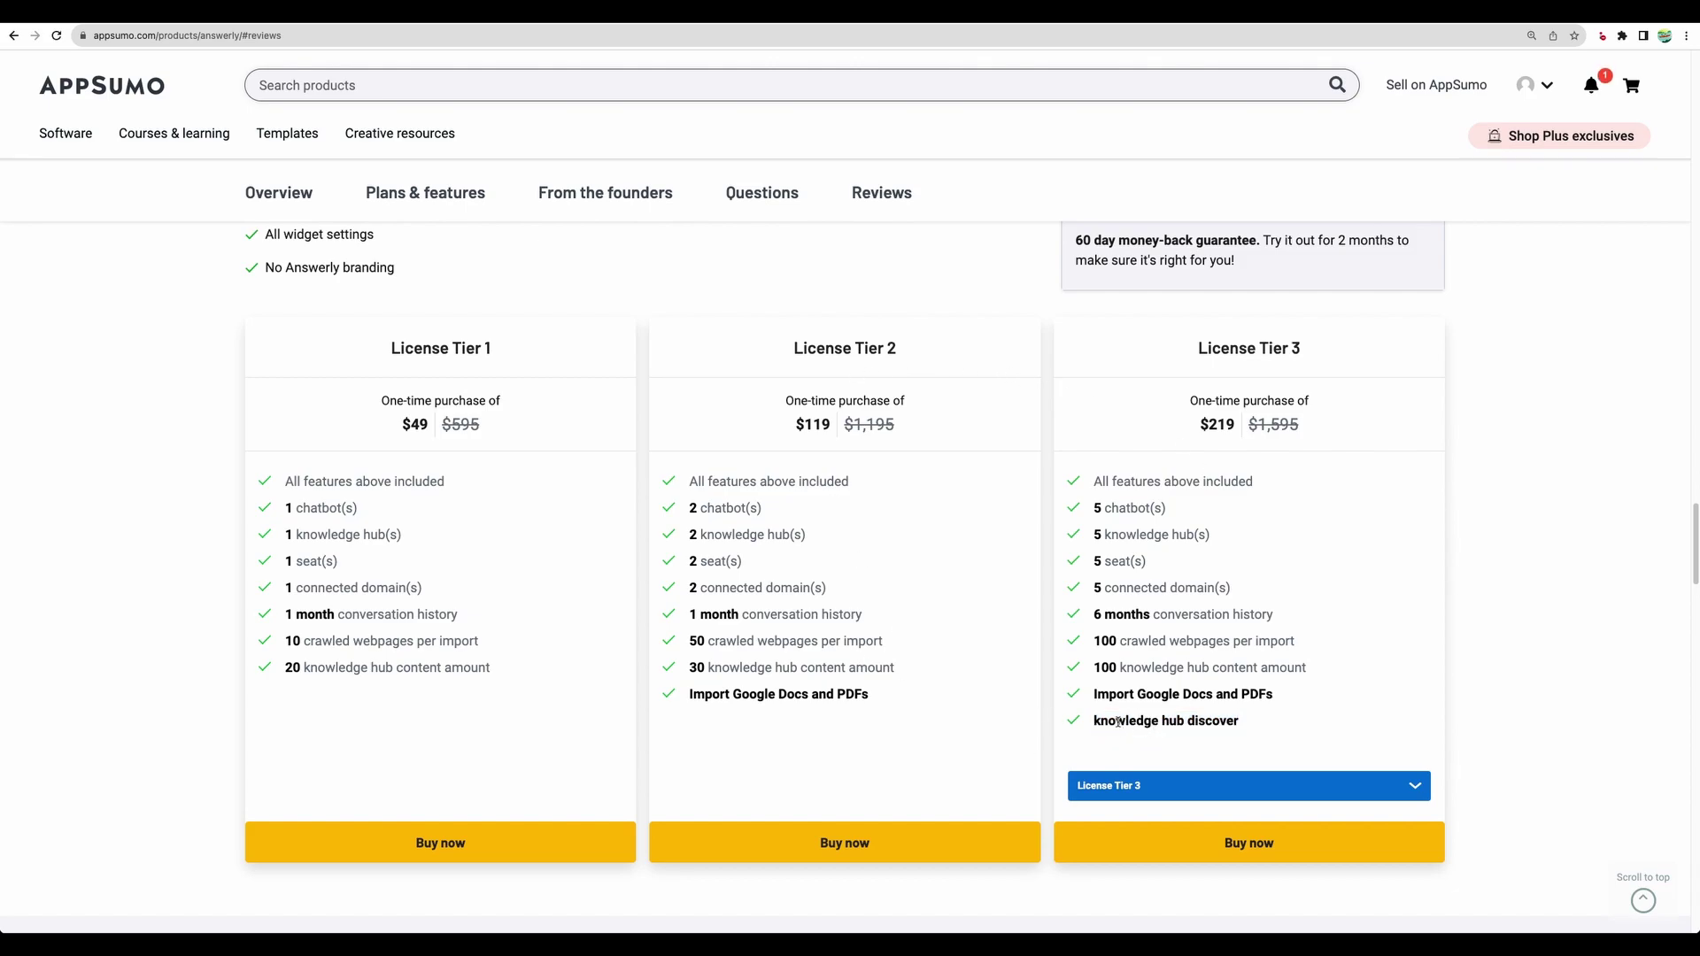
left_click_drag(1099, 721, 1187, 725)
double_click(1187, 724)
triple_click(1150, 722)
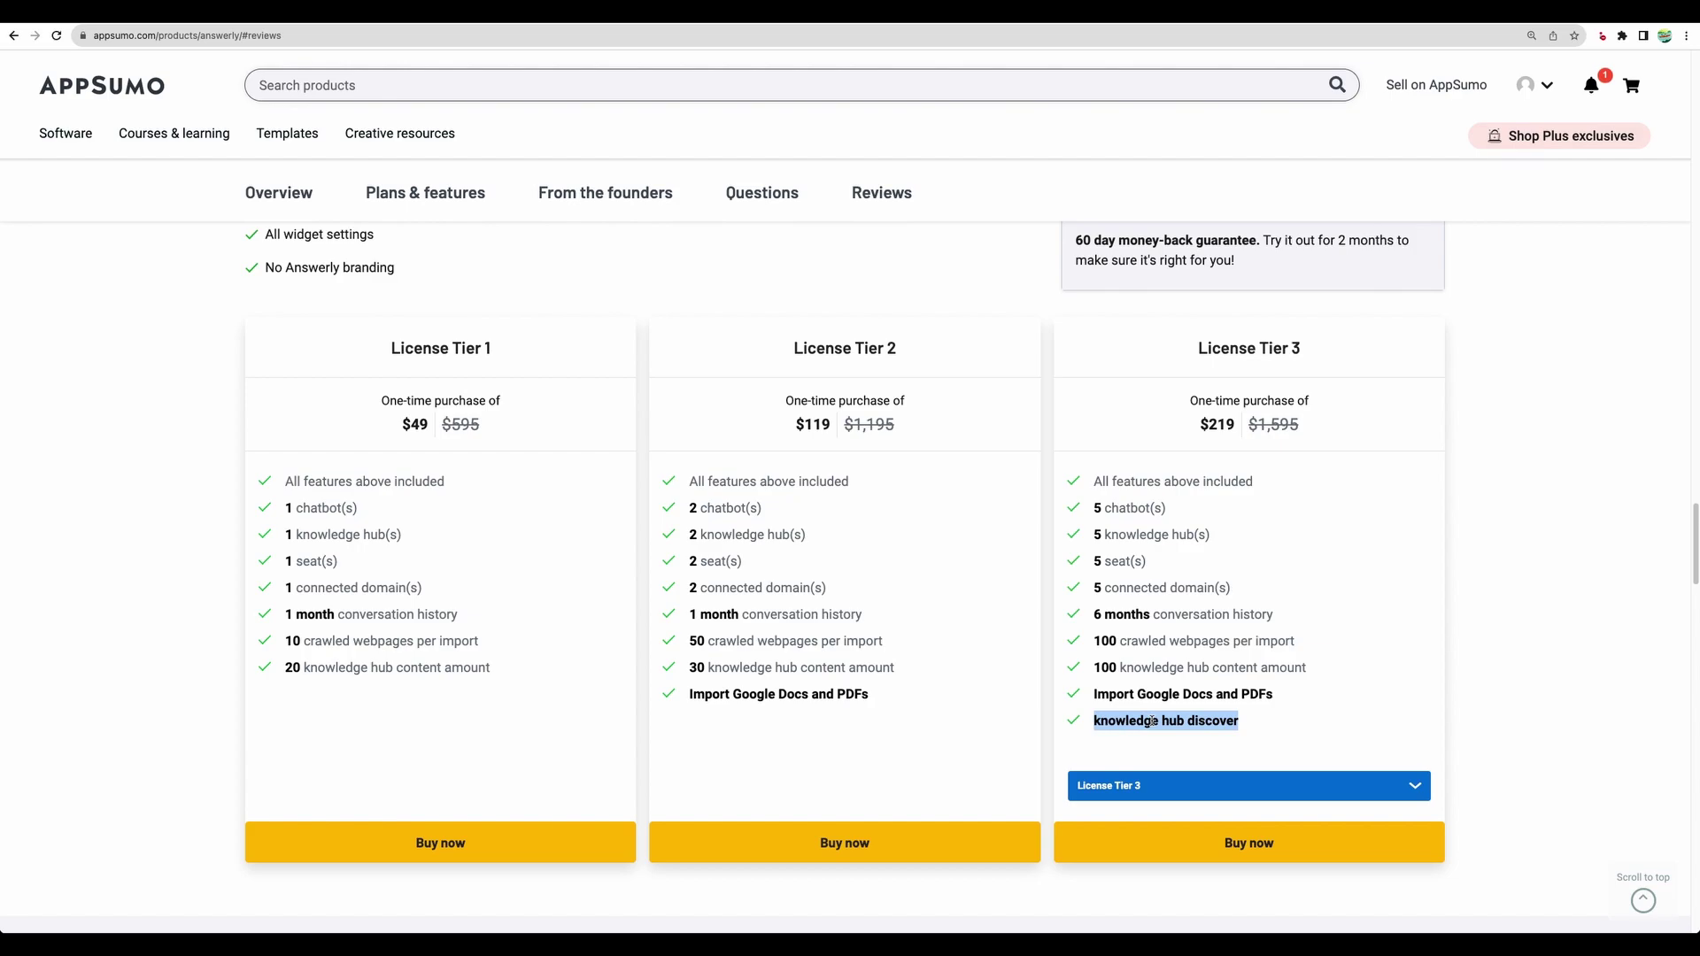
left_click(1097, 722)
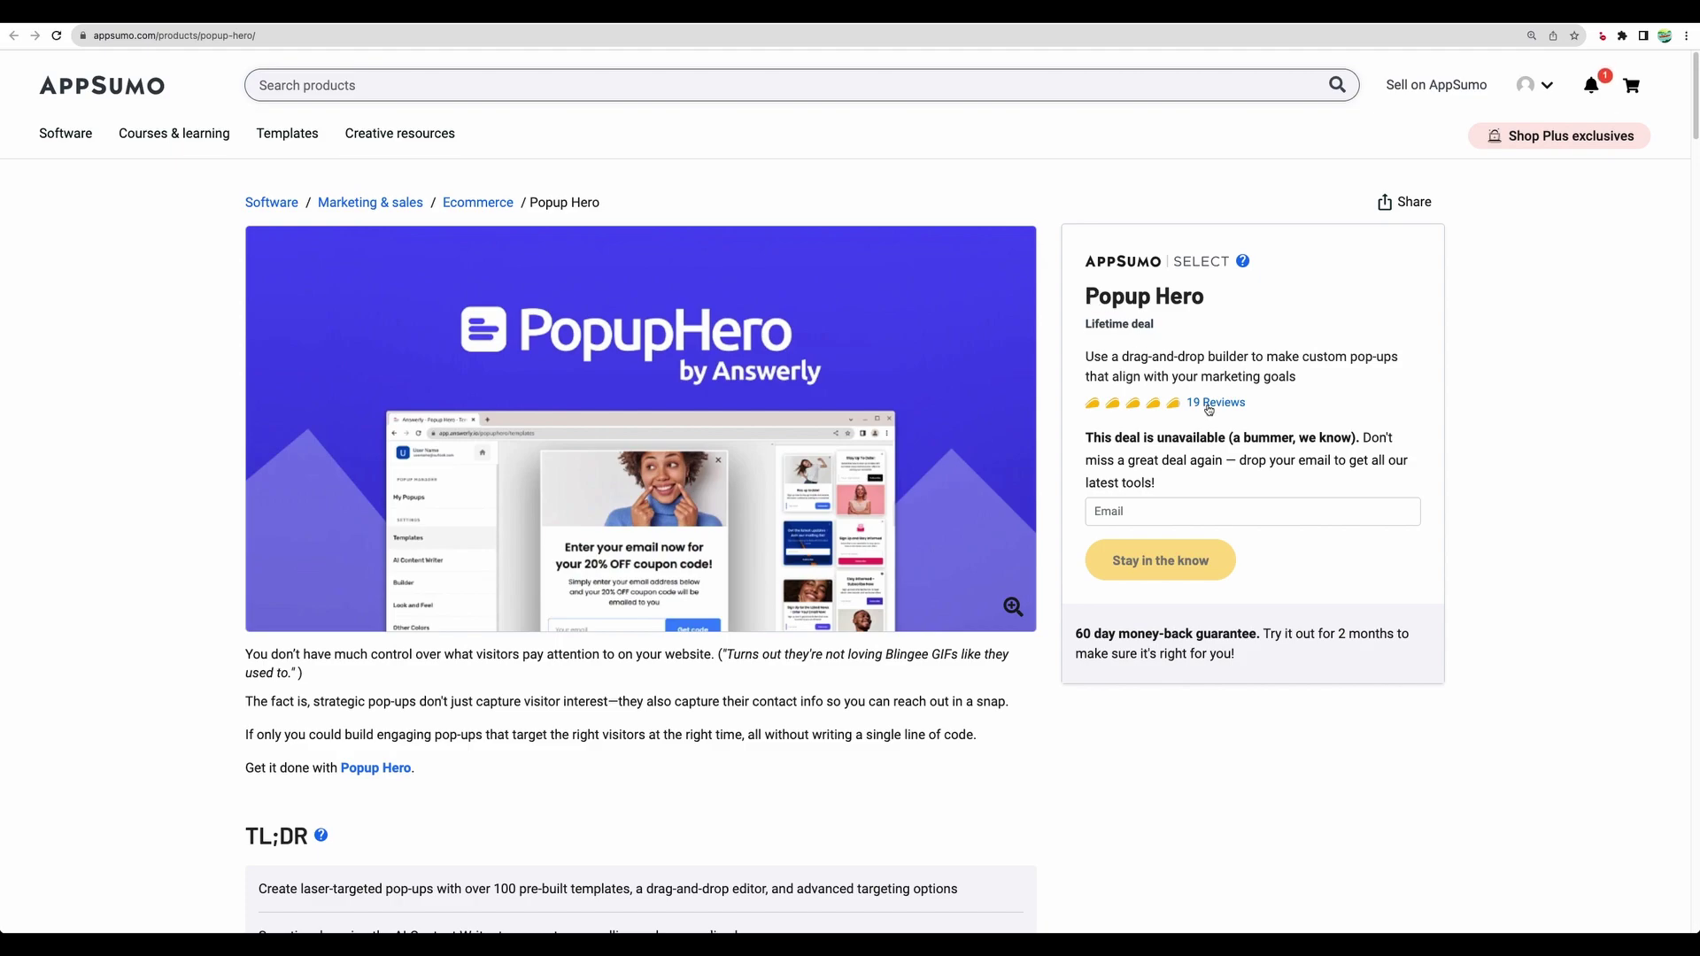
Highlight the Popup Hero review count and the FacePop description and review count.
left_click_drag(1239, 406, 1193, 406)
left_click(1105, 403)
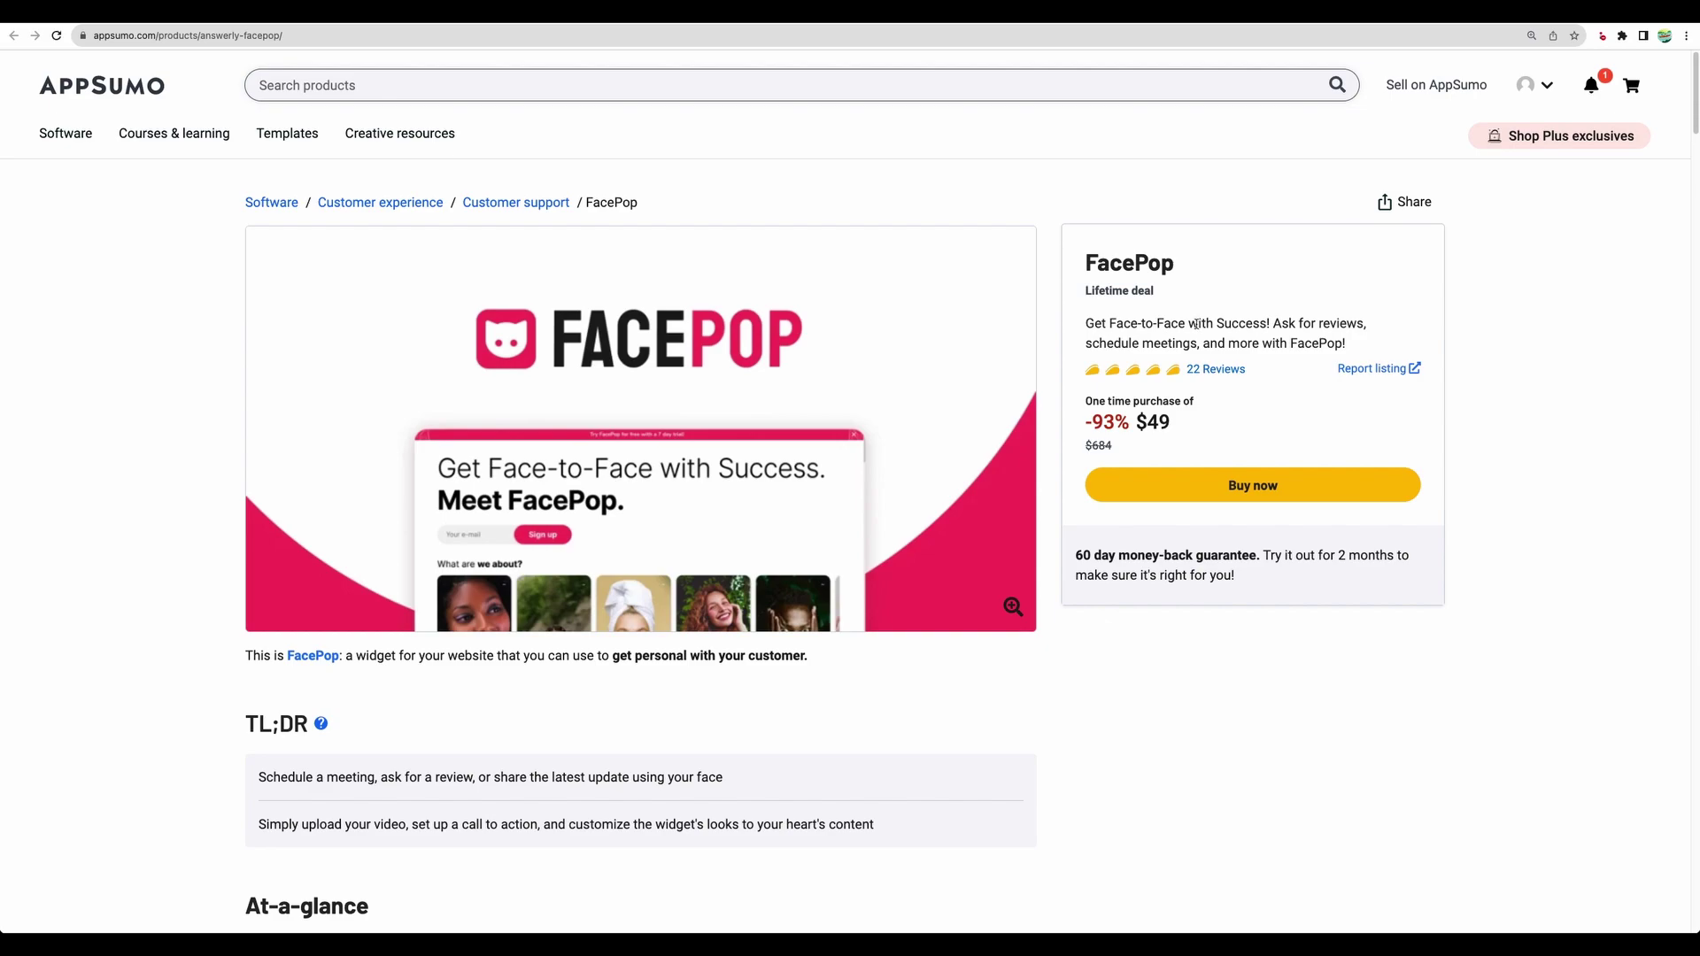
left_click(1197, 324)
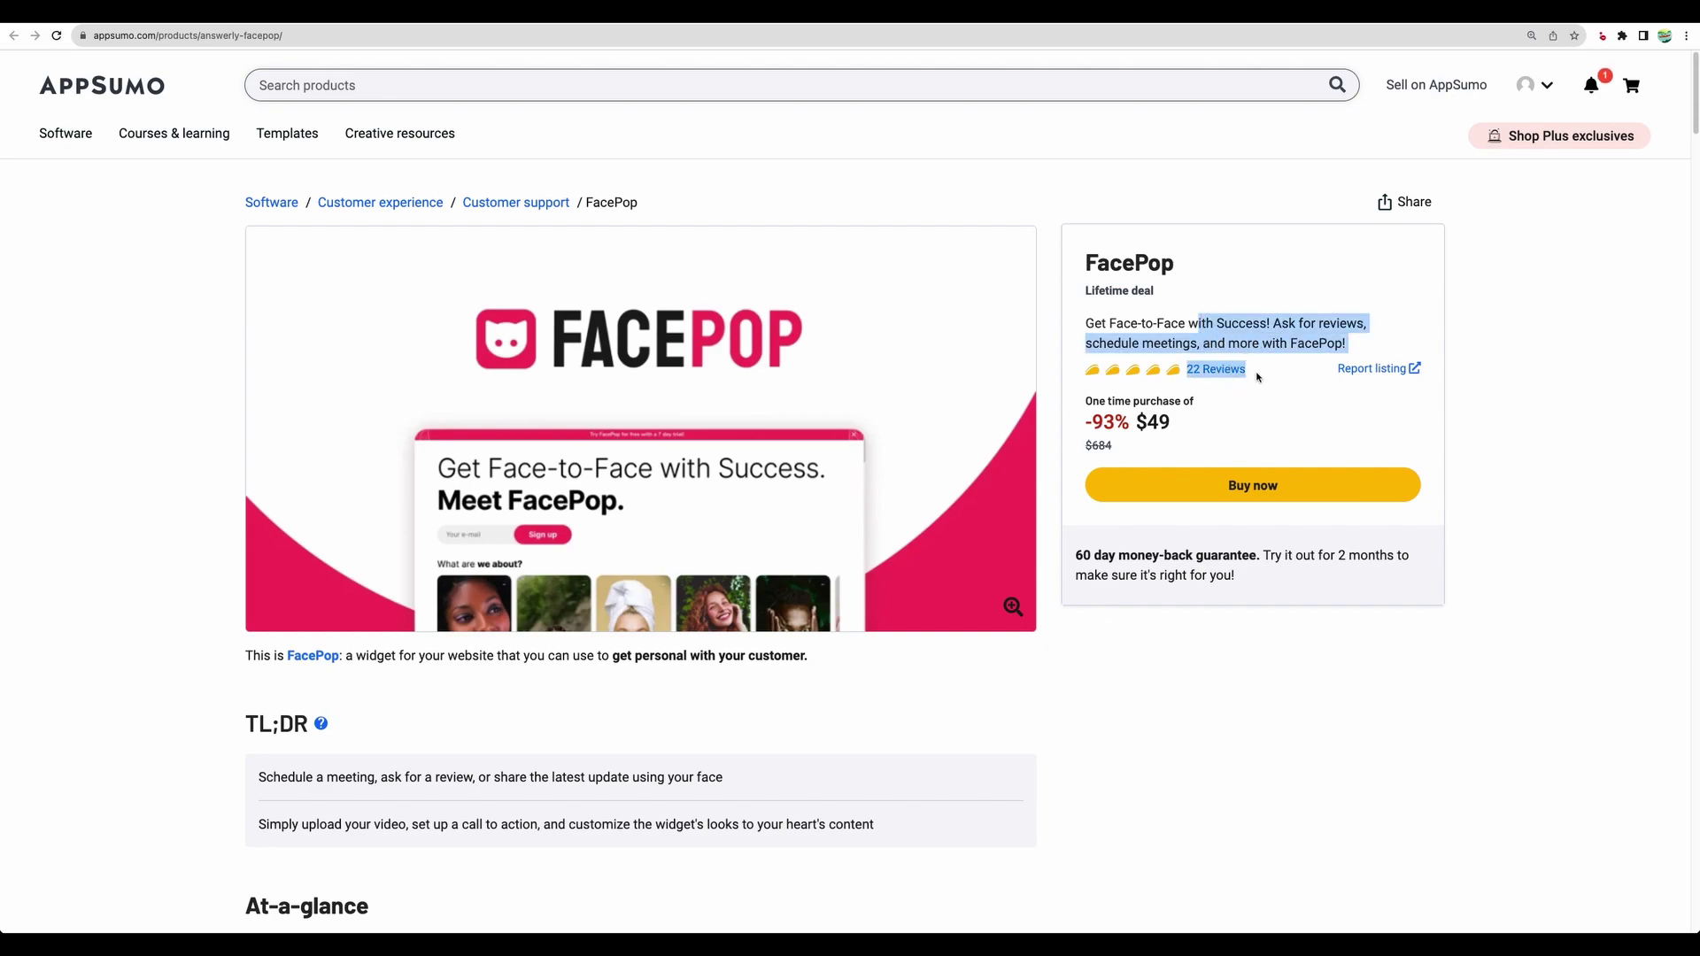
left_click(1257, 377)
Scroll down and back up through the FacePop listing.
scroll(927, 434, "down", 20)
scroll(671, 427, "up", 3)
scroll(670, 428, "down", 3)
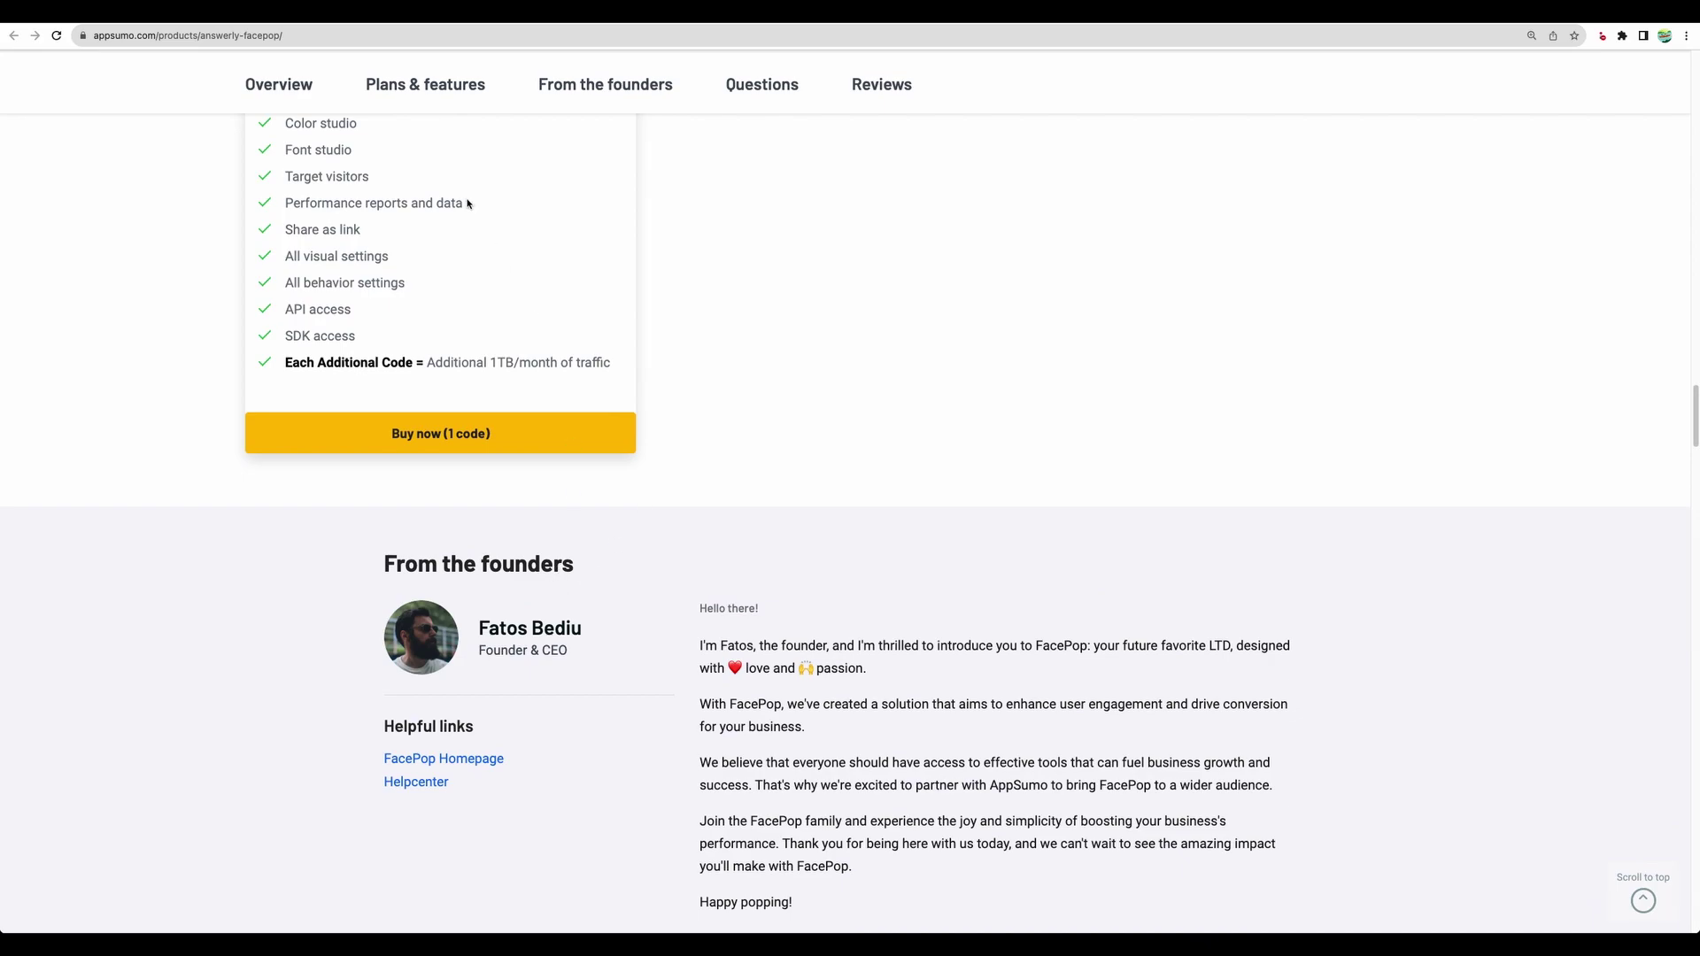
scroll(602, 288, "up", 20)
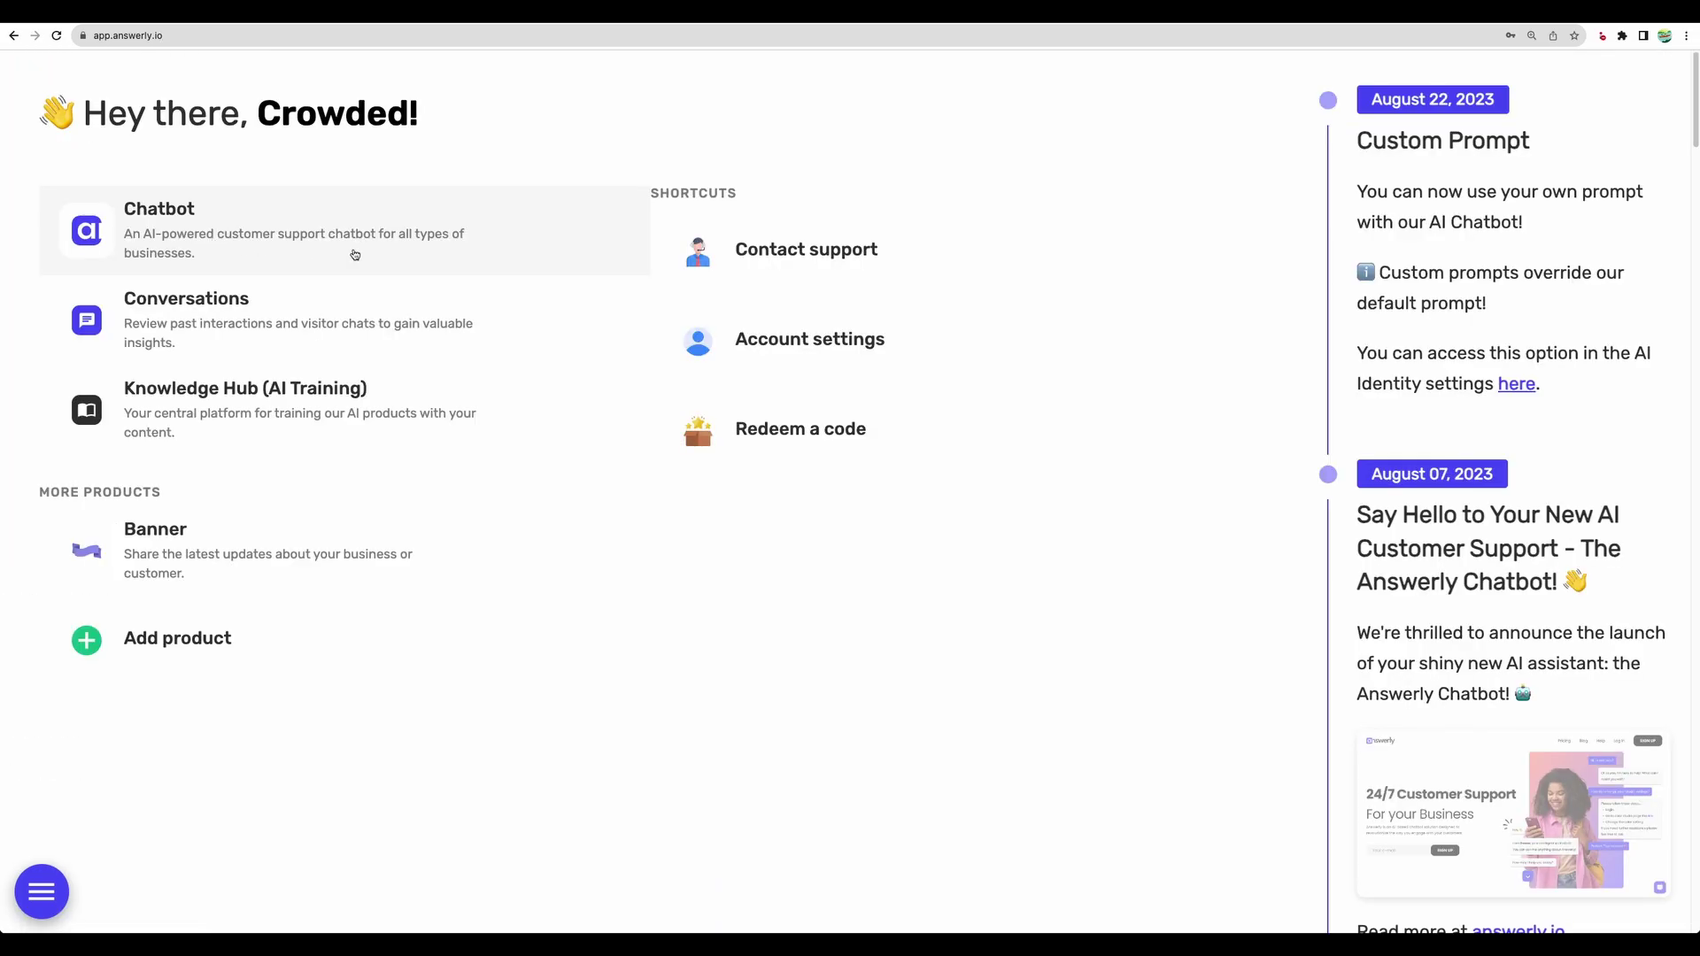
Look at the Chatbot and Knowledge Hub pages, returning to the home dashboard each time.
left_click(352, 252)
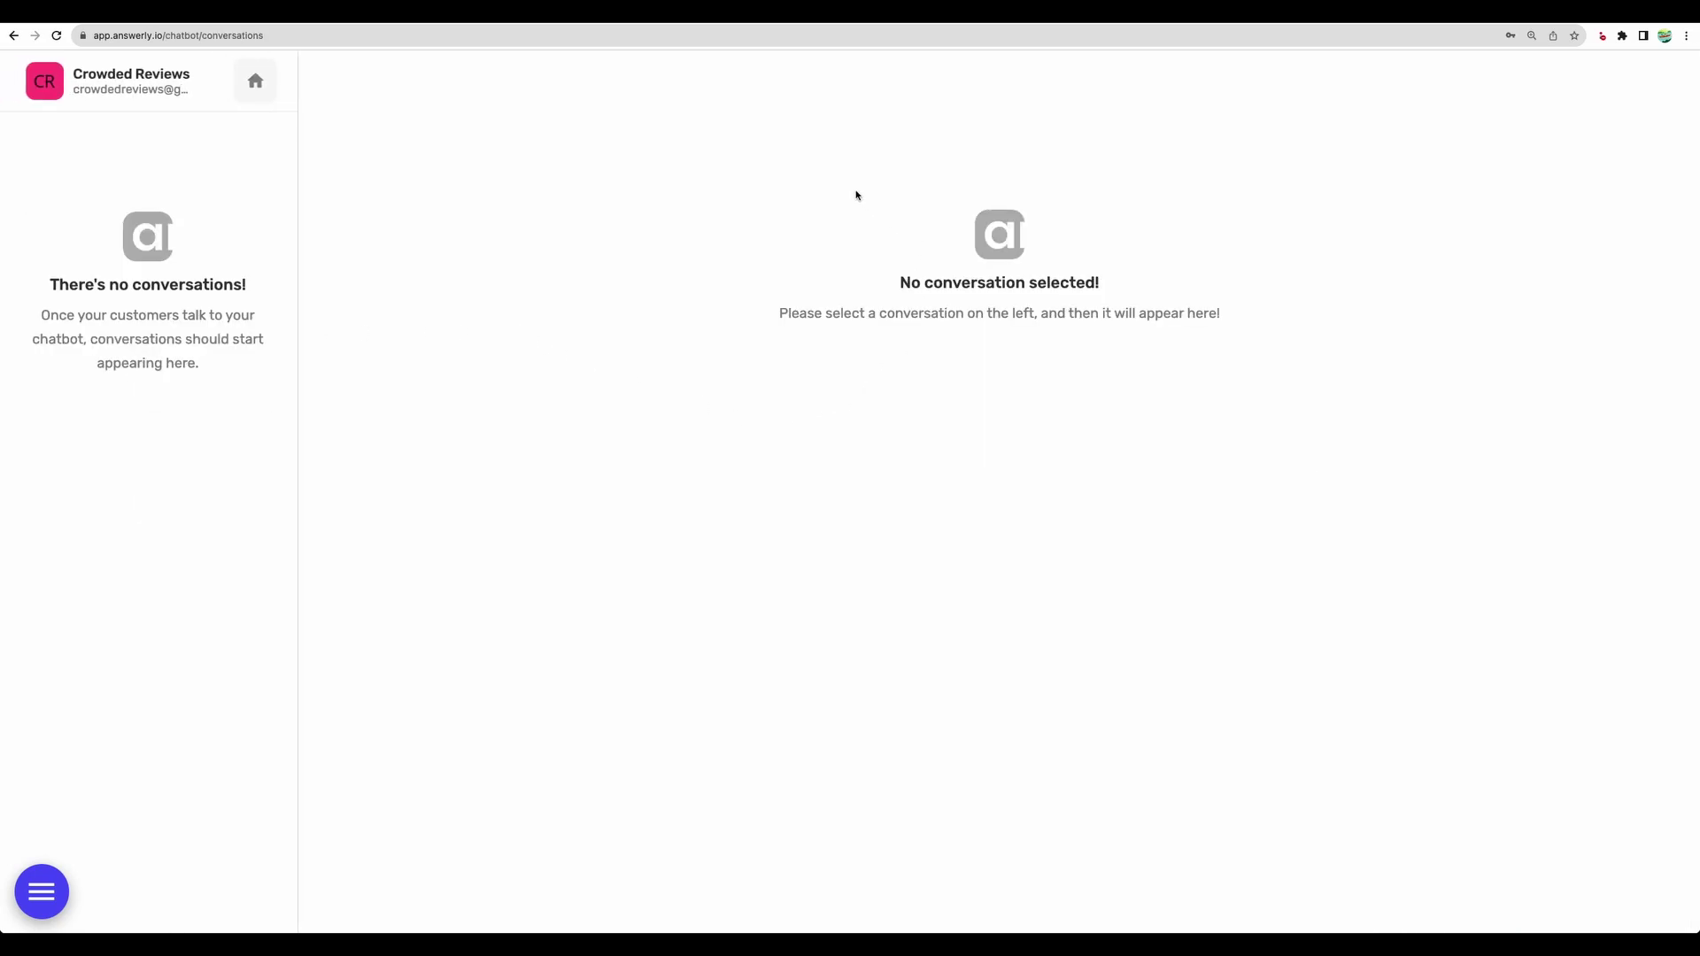
left_click(256, 81)
left_click(246, 391)
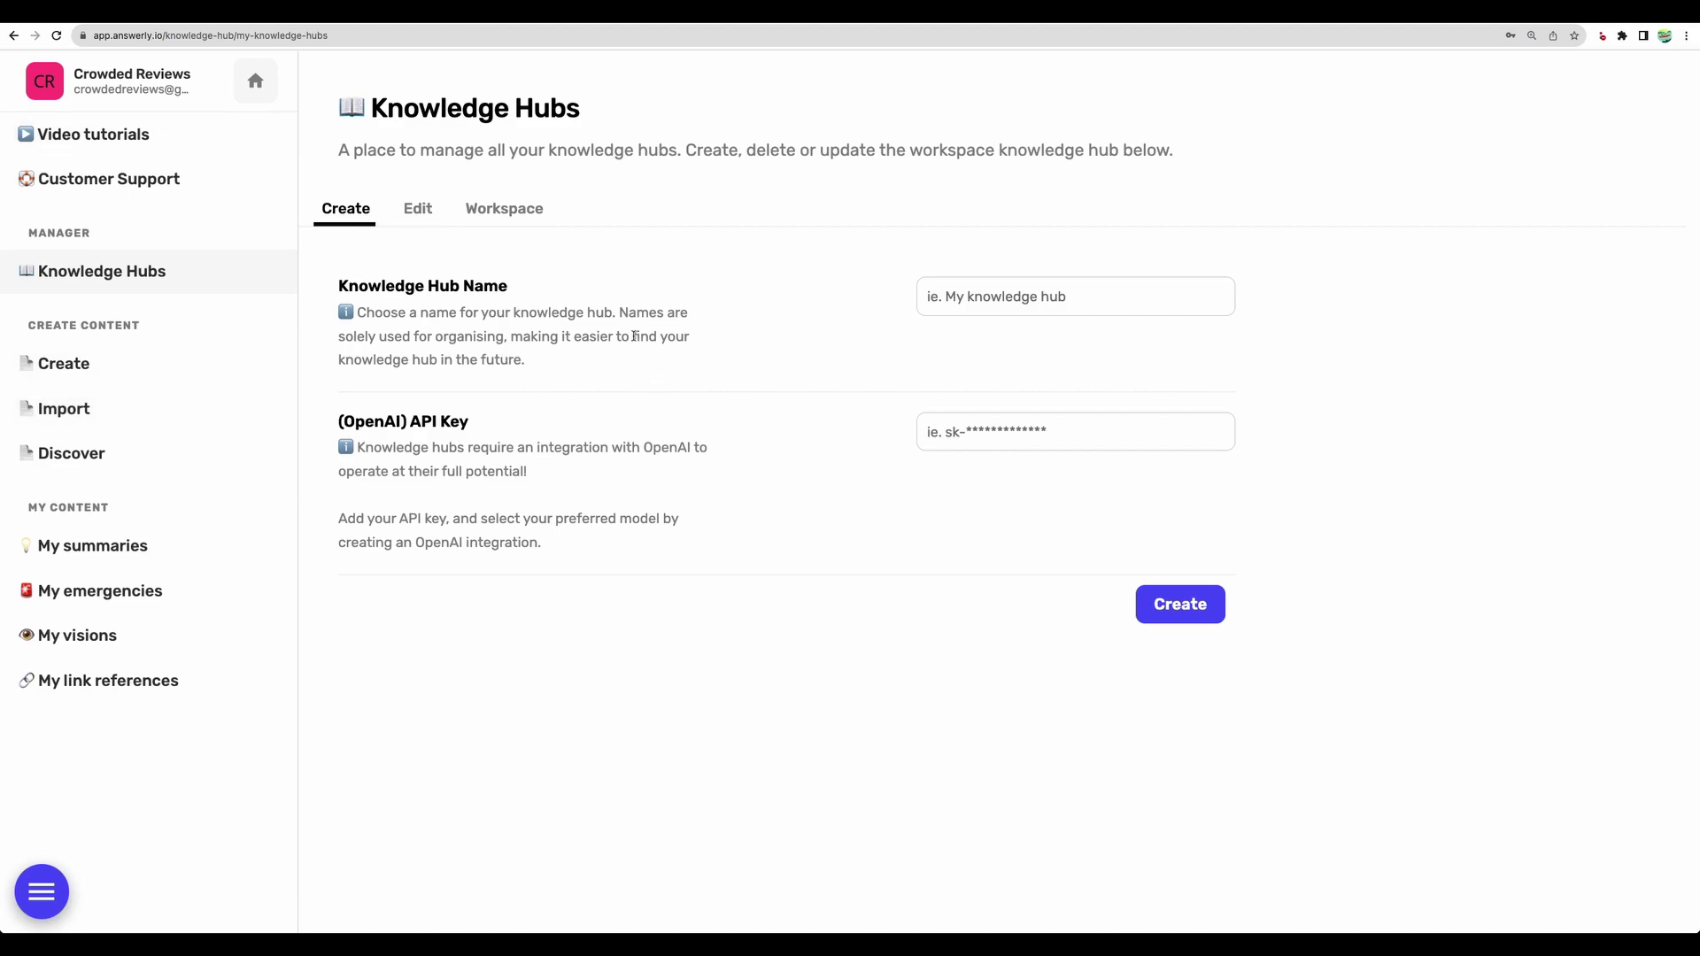
left_click(256, 81)
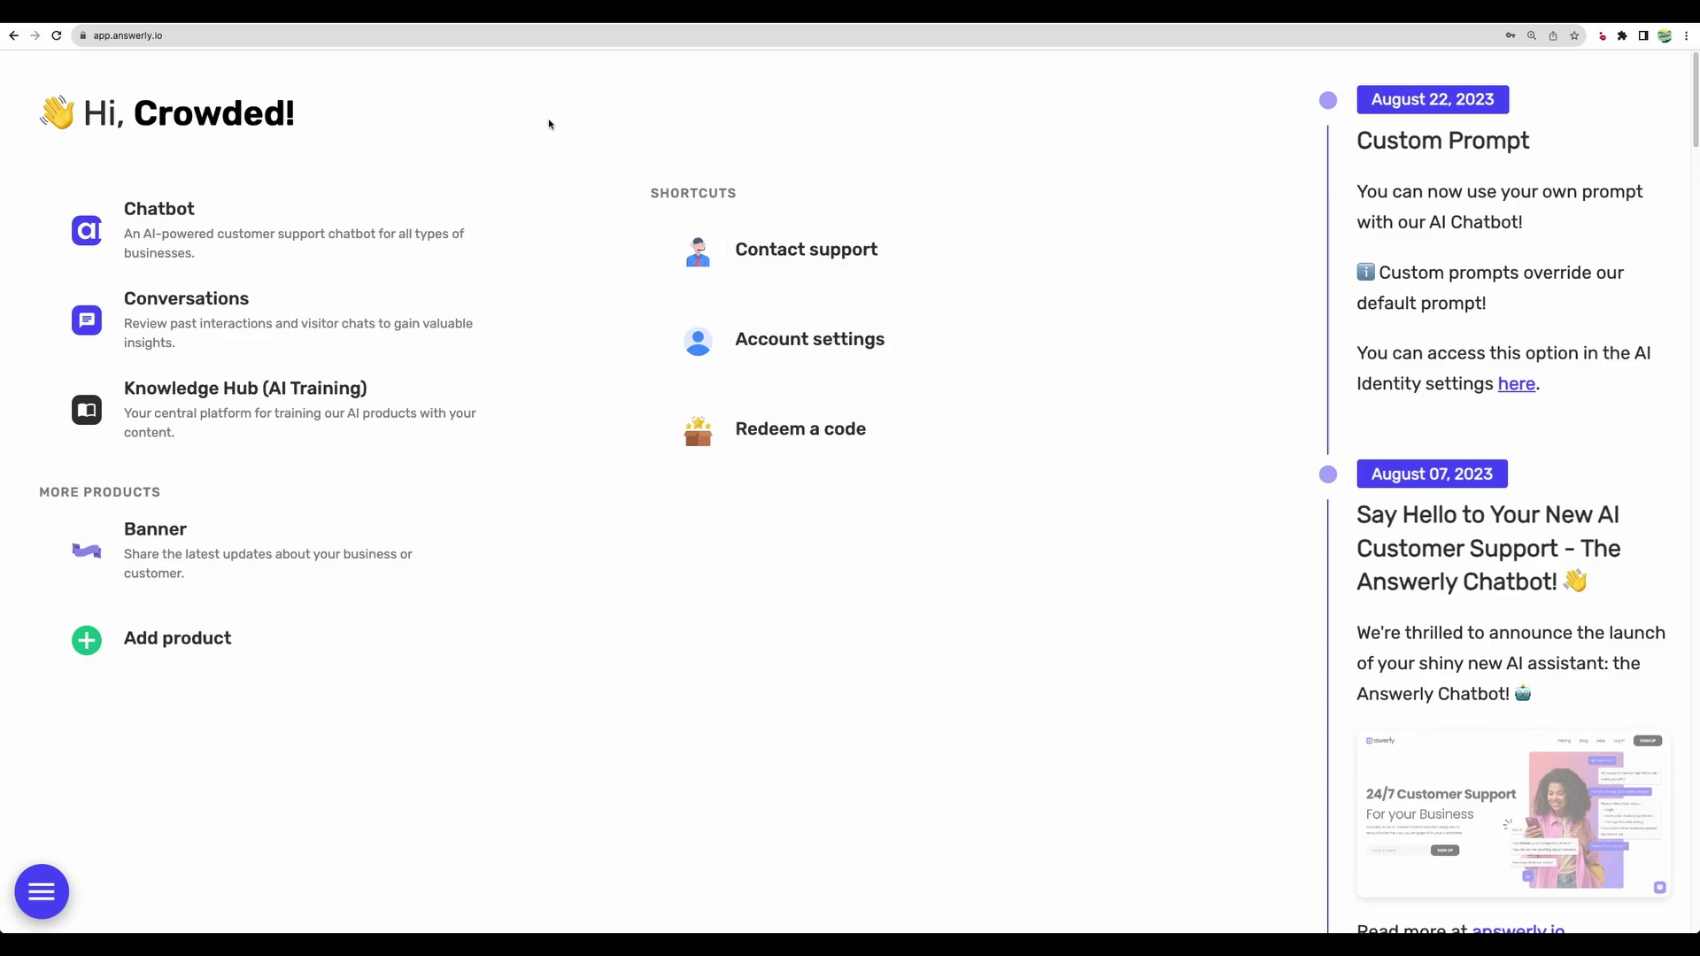
Highlight the Chatbot, Conversations and Knowledge Hub products, then go through Knowledge Hubs to Import.
left_click_drag(125, 162, 512, 425)
left_click(498, 462)
left_click(218, 414)
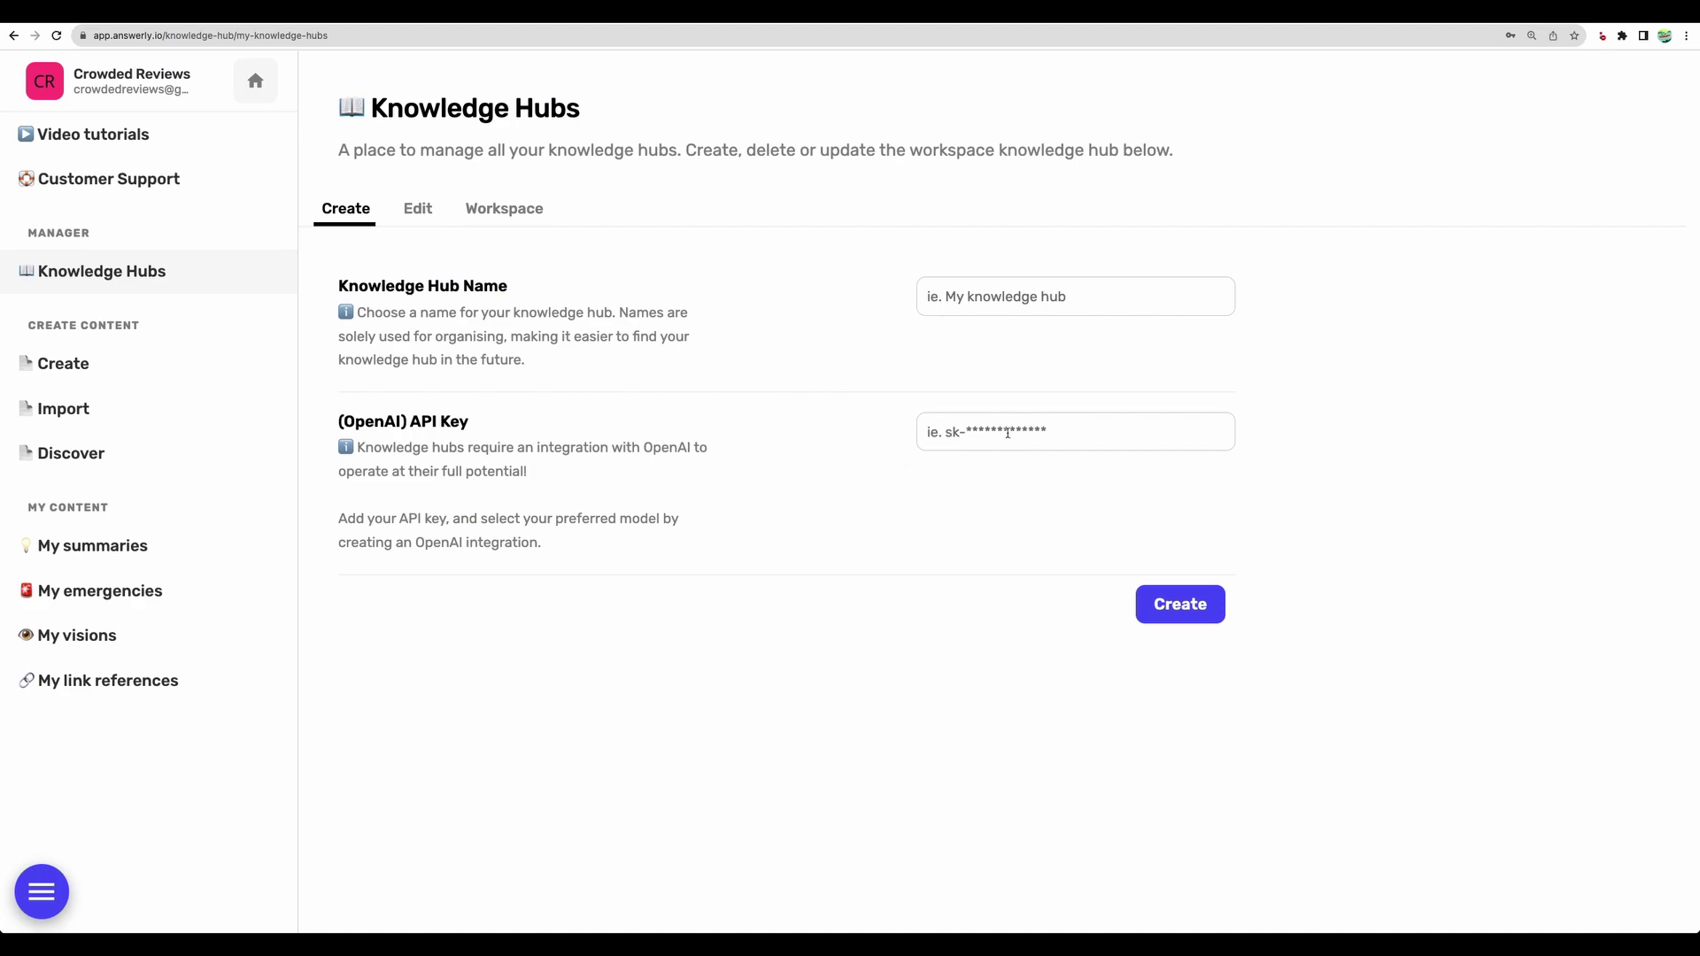
left_click(104, 423)
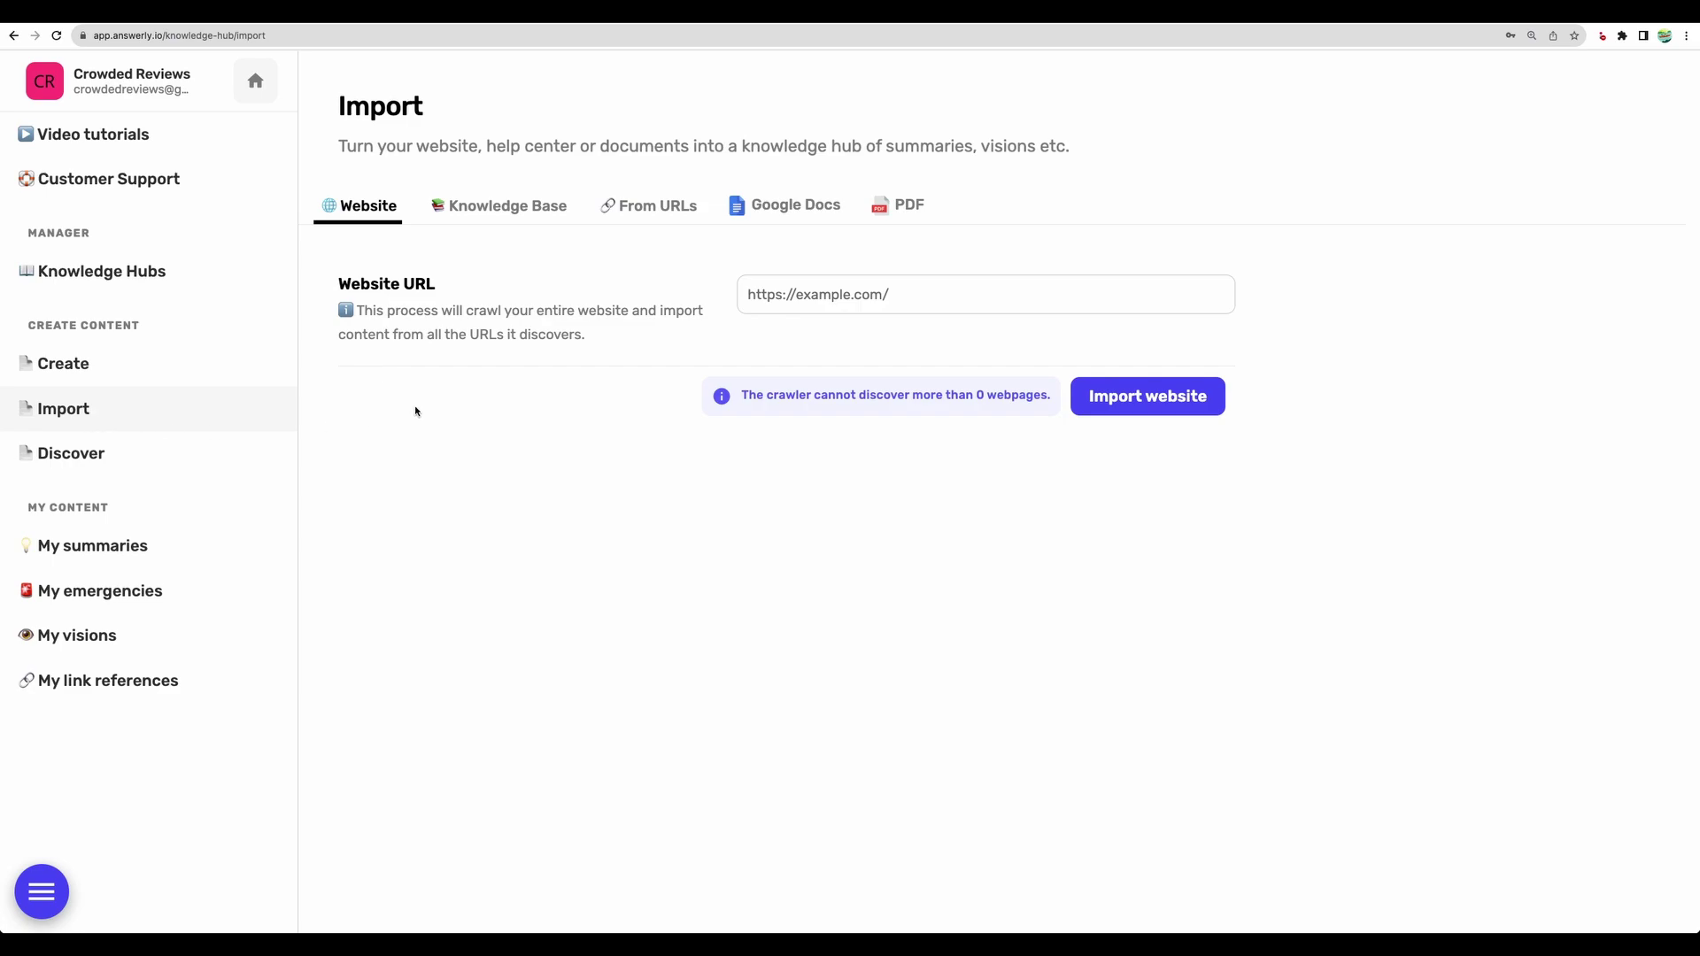
Try the Website URL field, then switch to the Knowledge Base import option.
left_click(833, 300)
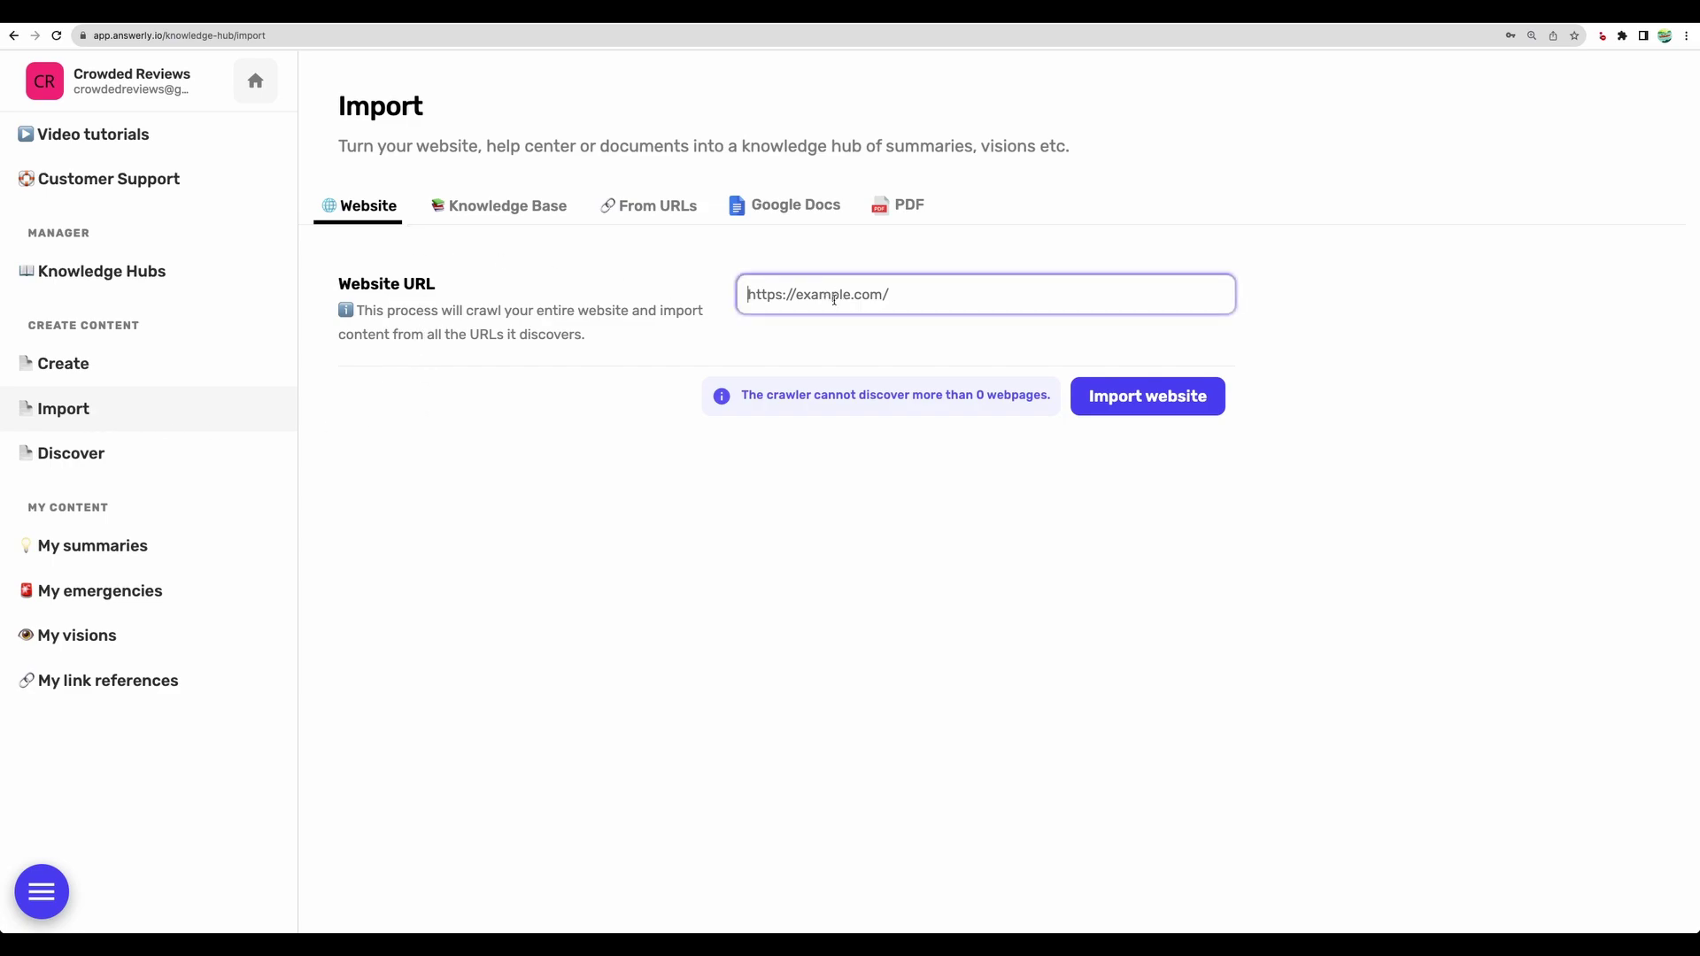
left_click(806, 263)
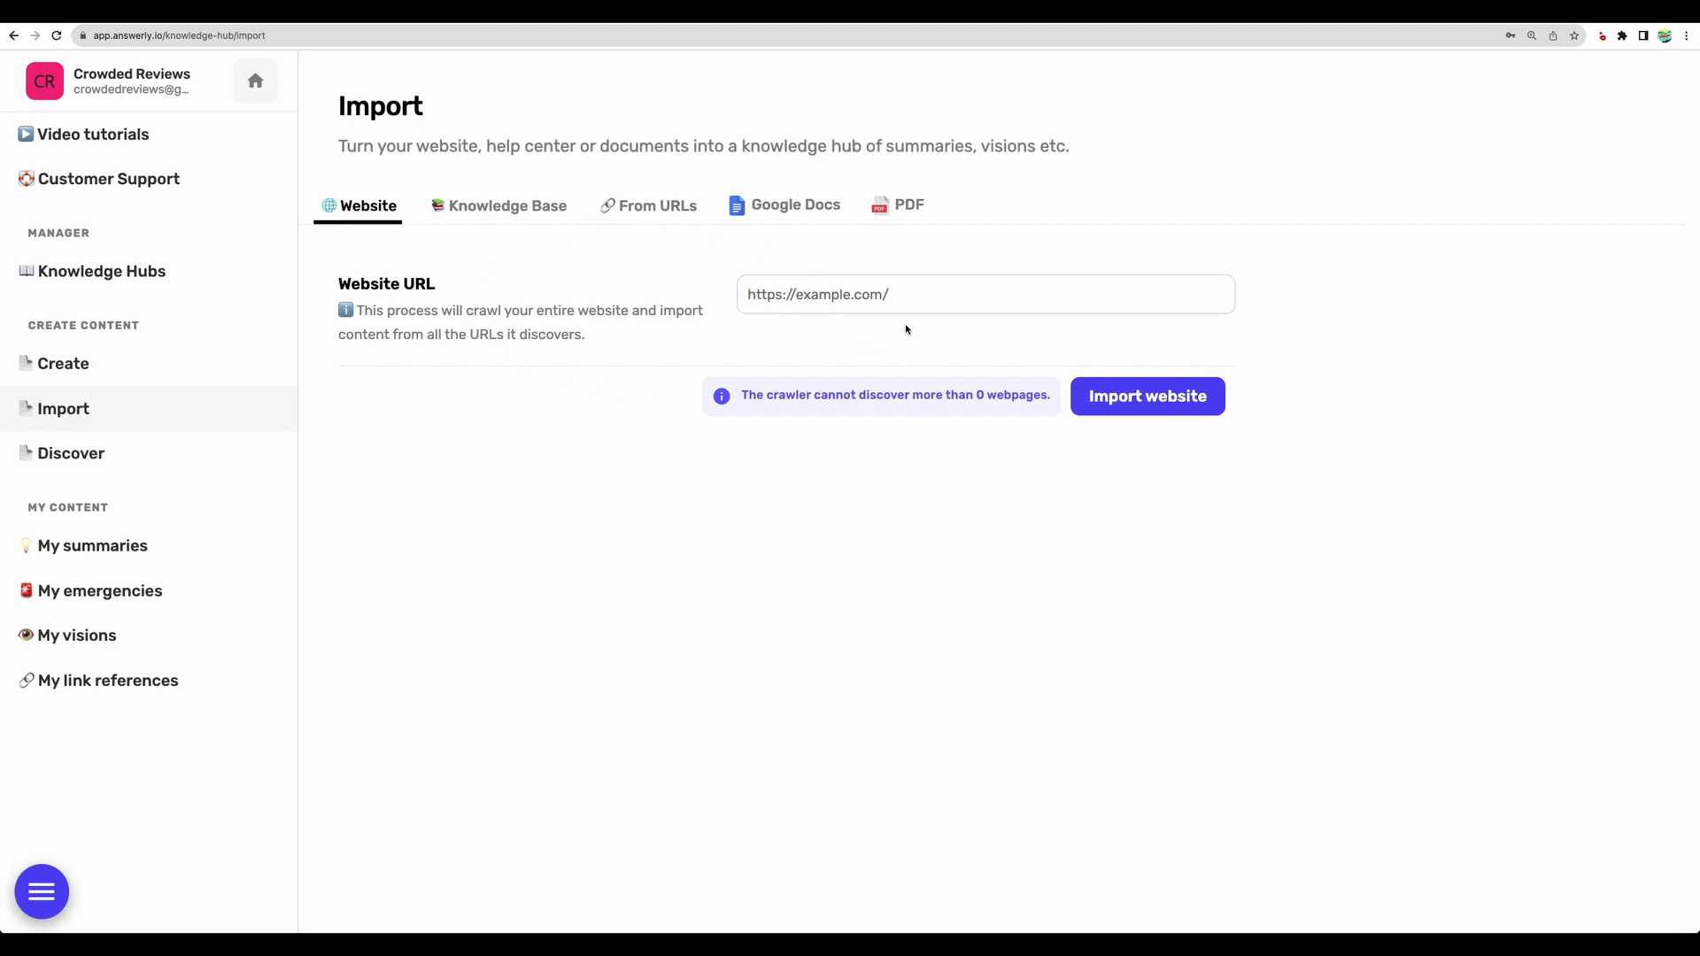
left_click(908, 297)
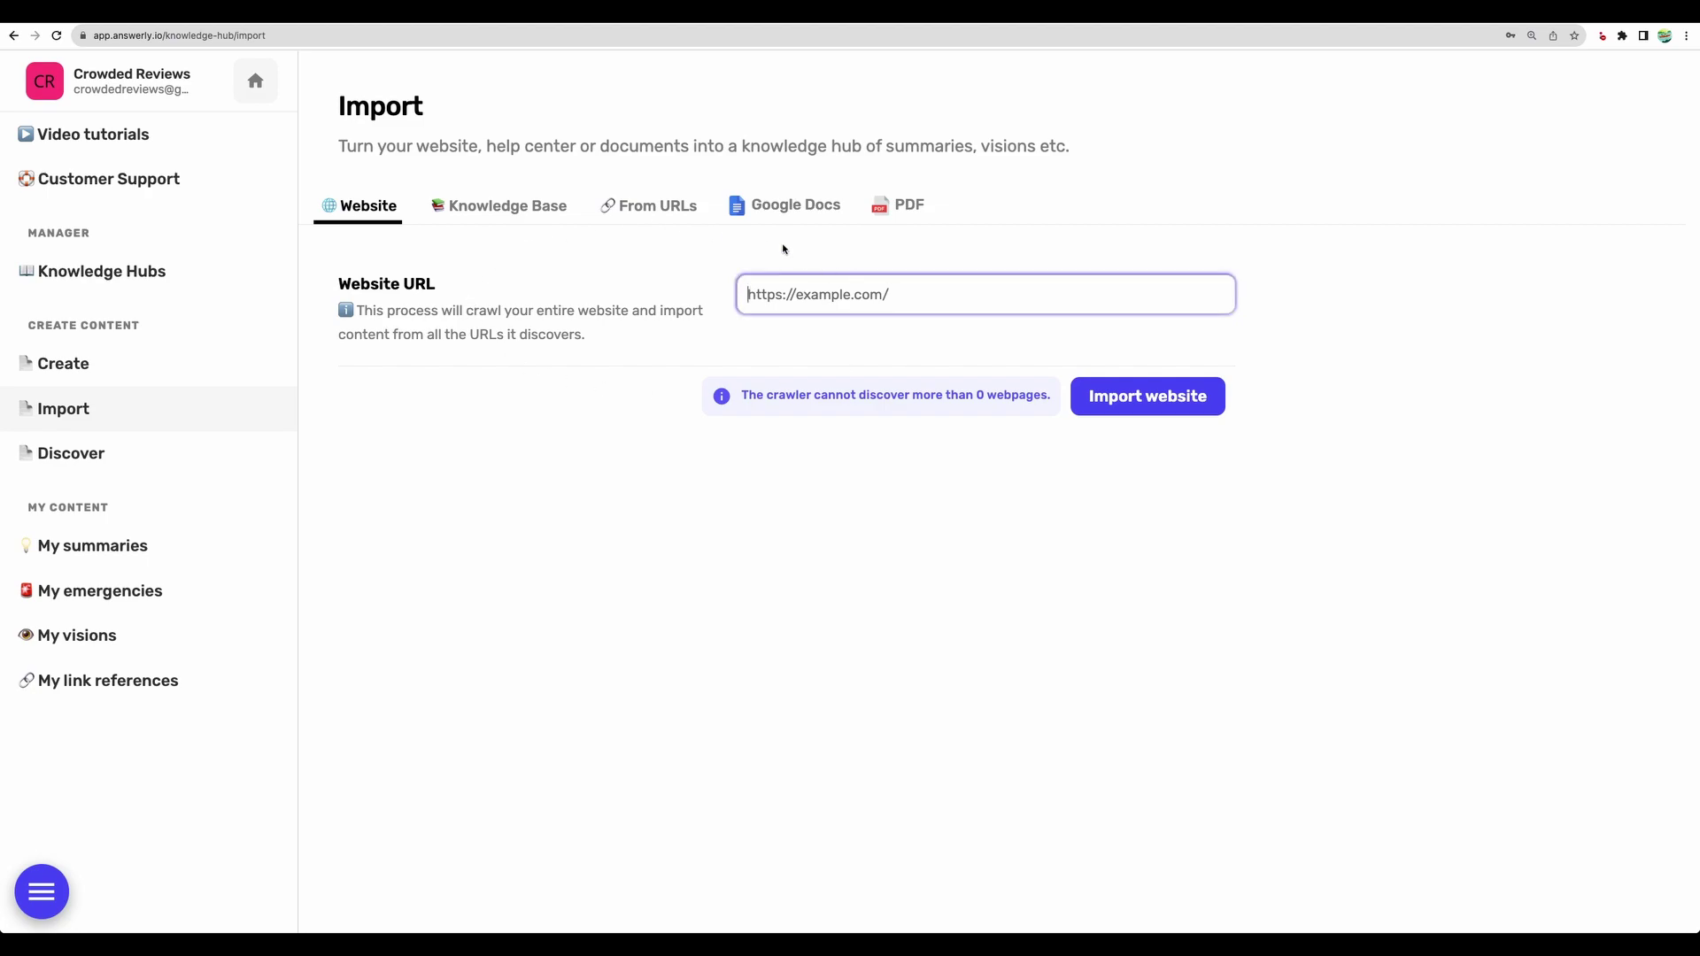
left_click(490, 206)
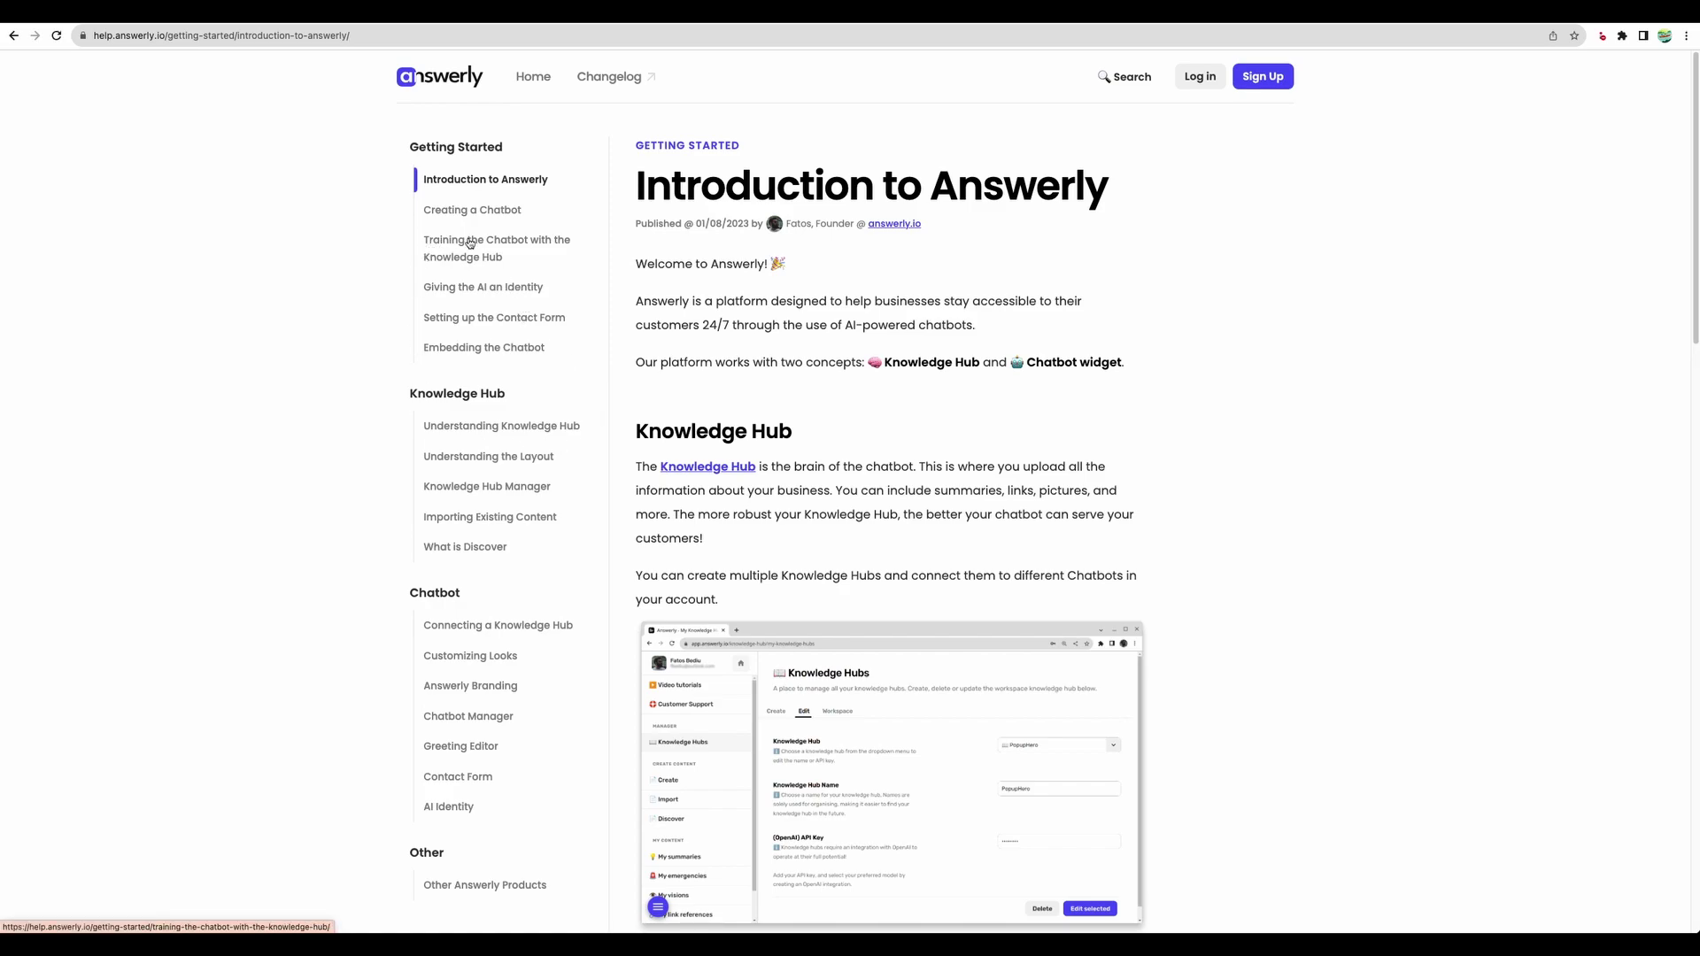
Open the 'Giving the AI an Identity' article, then click into the From URLs list field.
left_click(485, 290)
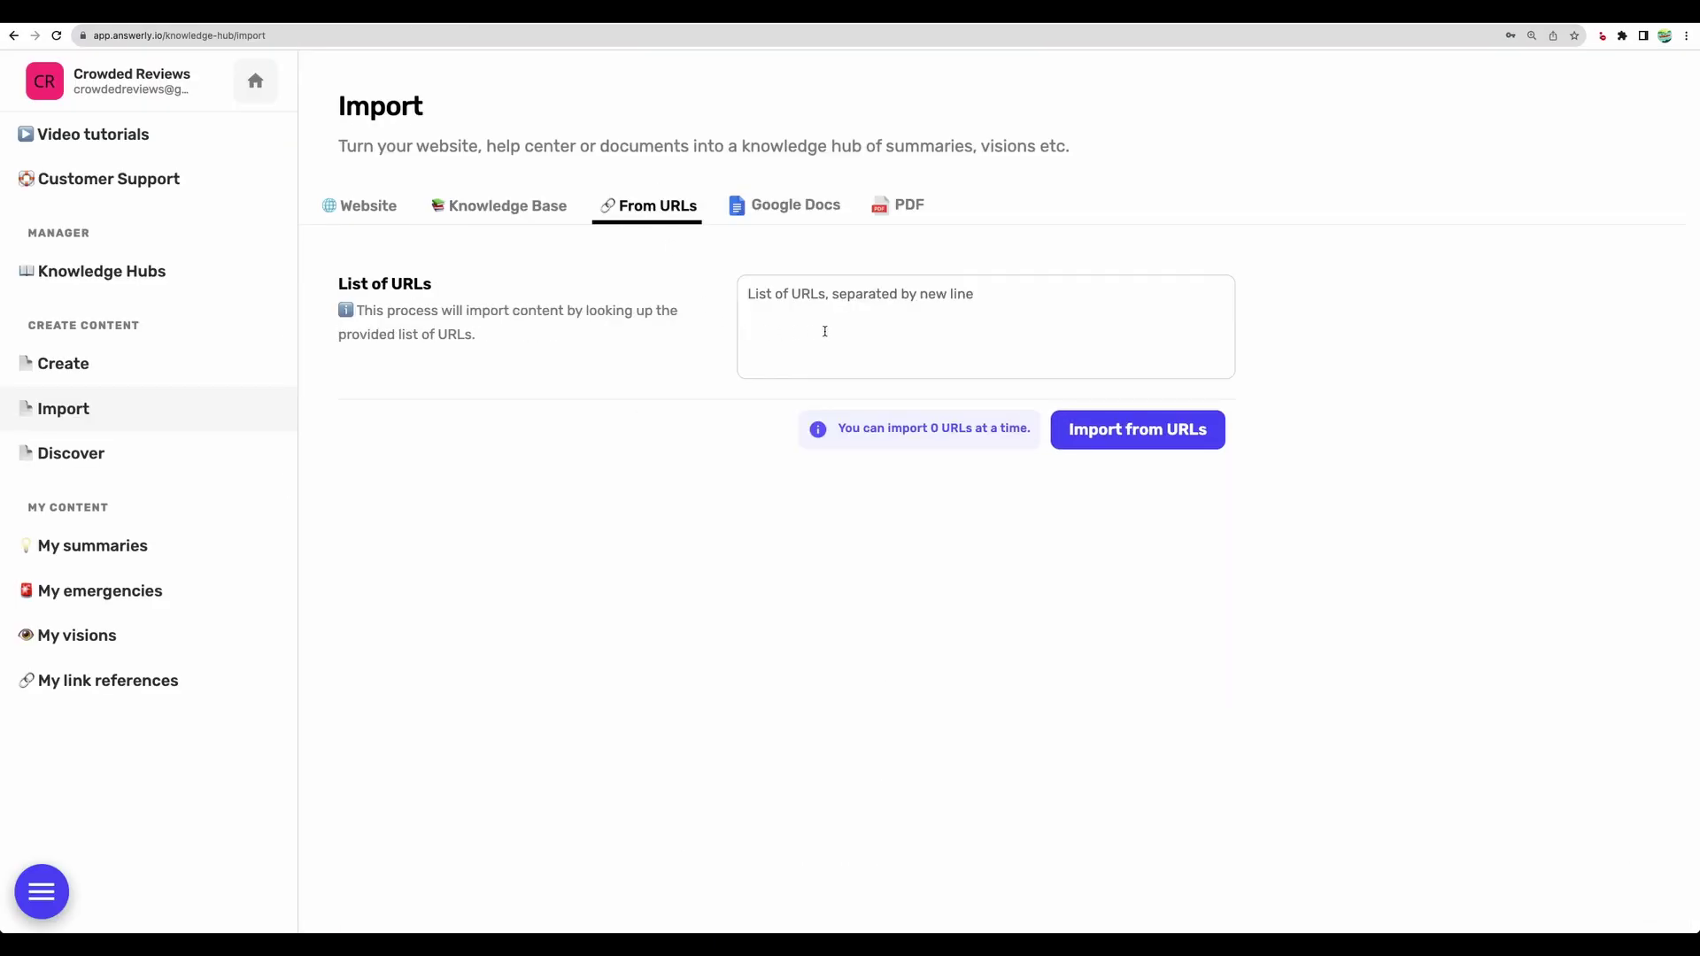
left_click(823, 301)
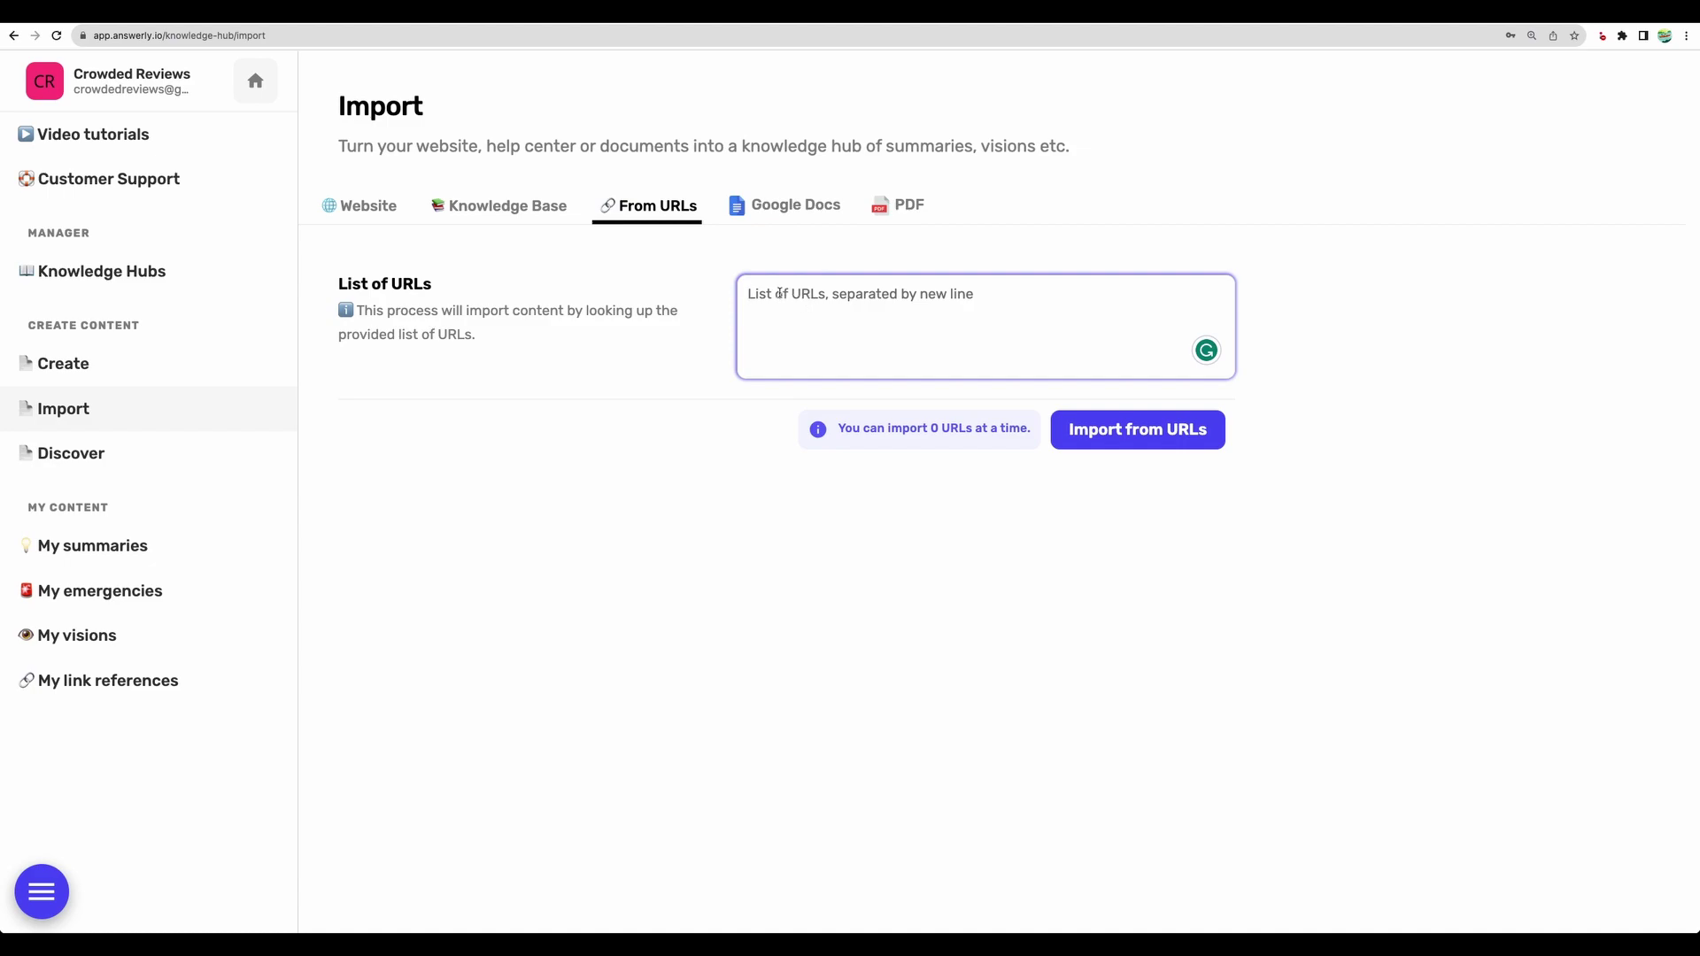
Check the Google Docs, PDF and Website import options, ending back on Google Docs.
left_click(804, 209)
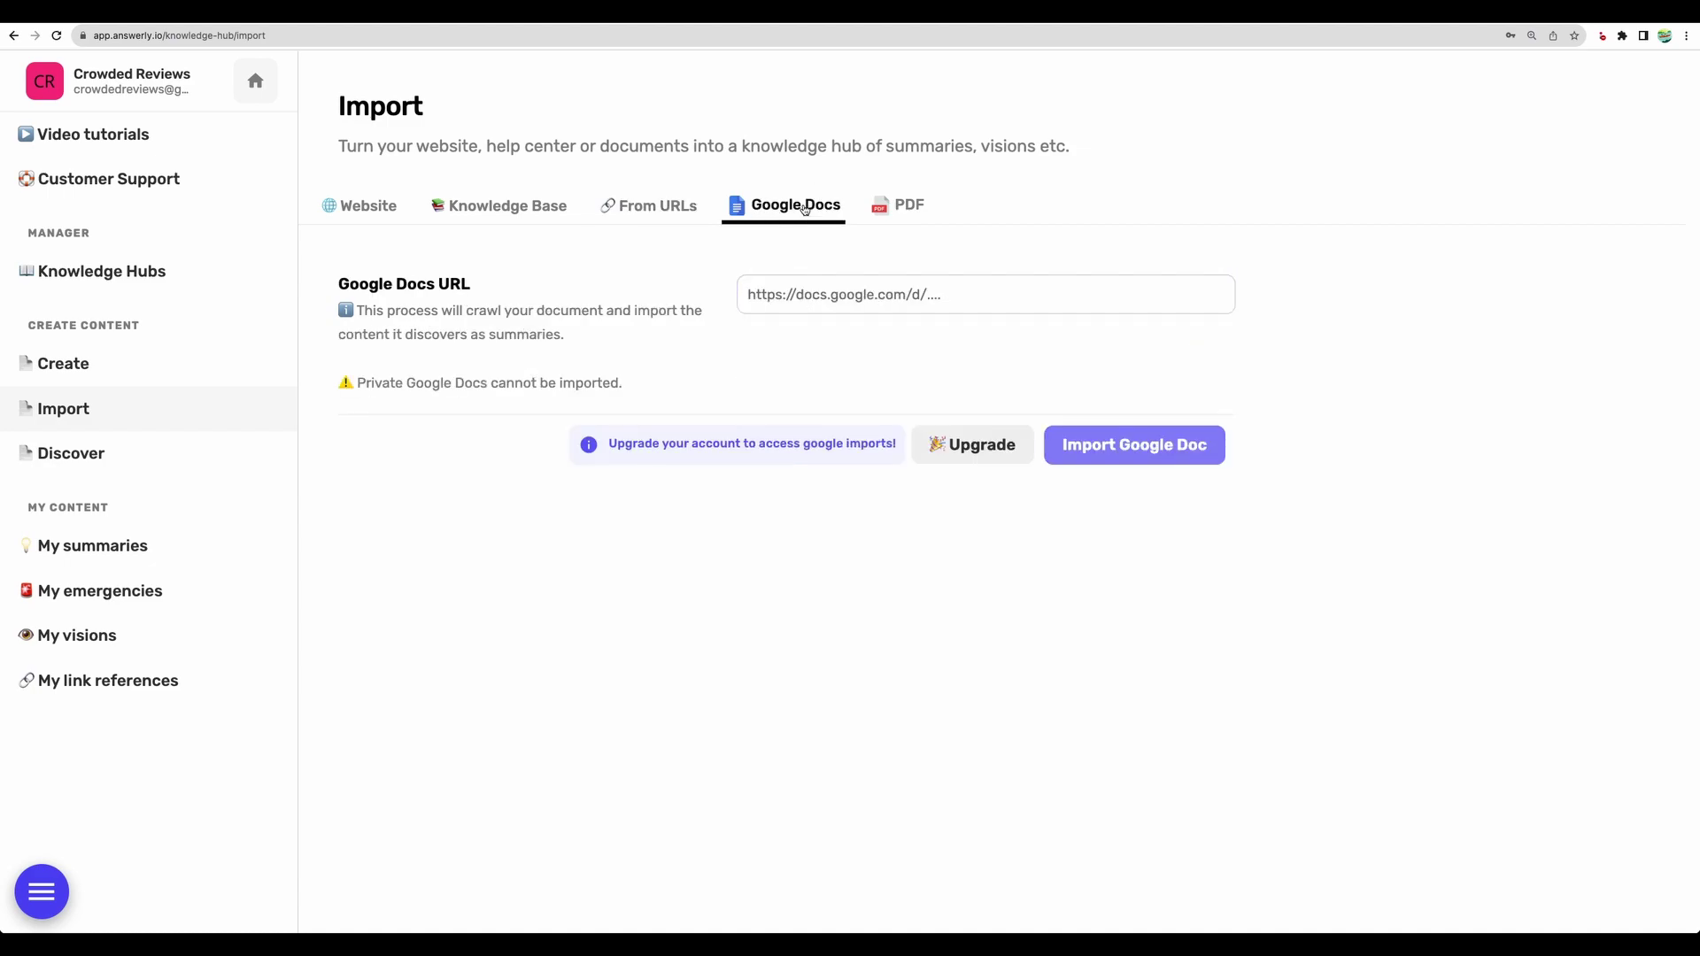
left_click(901, 214)
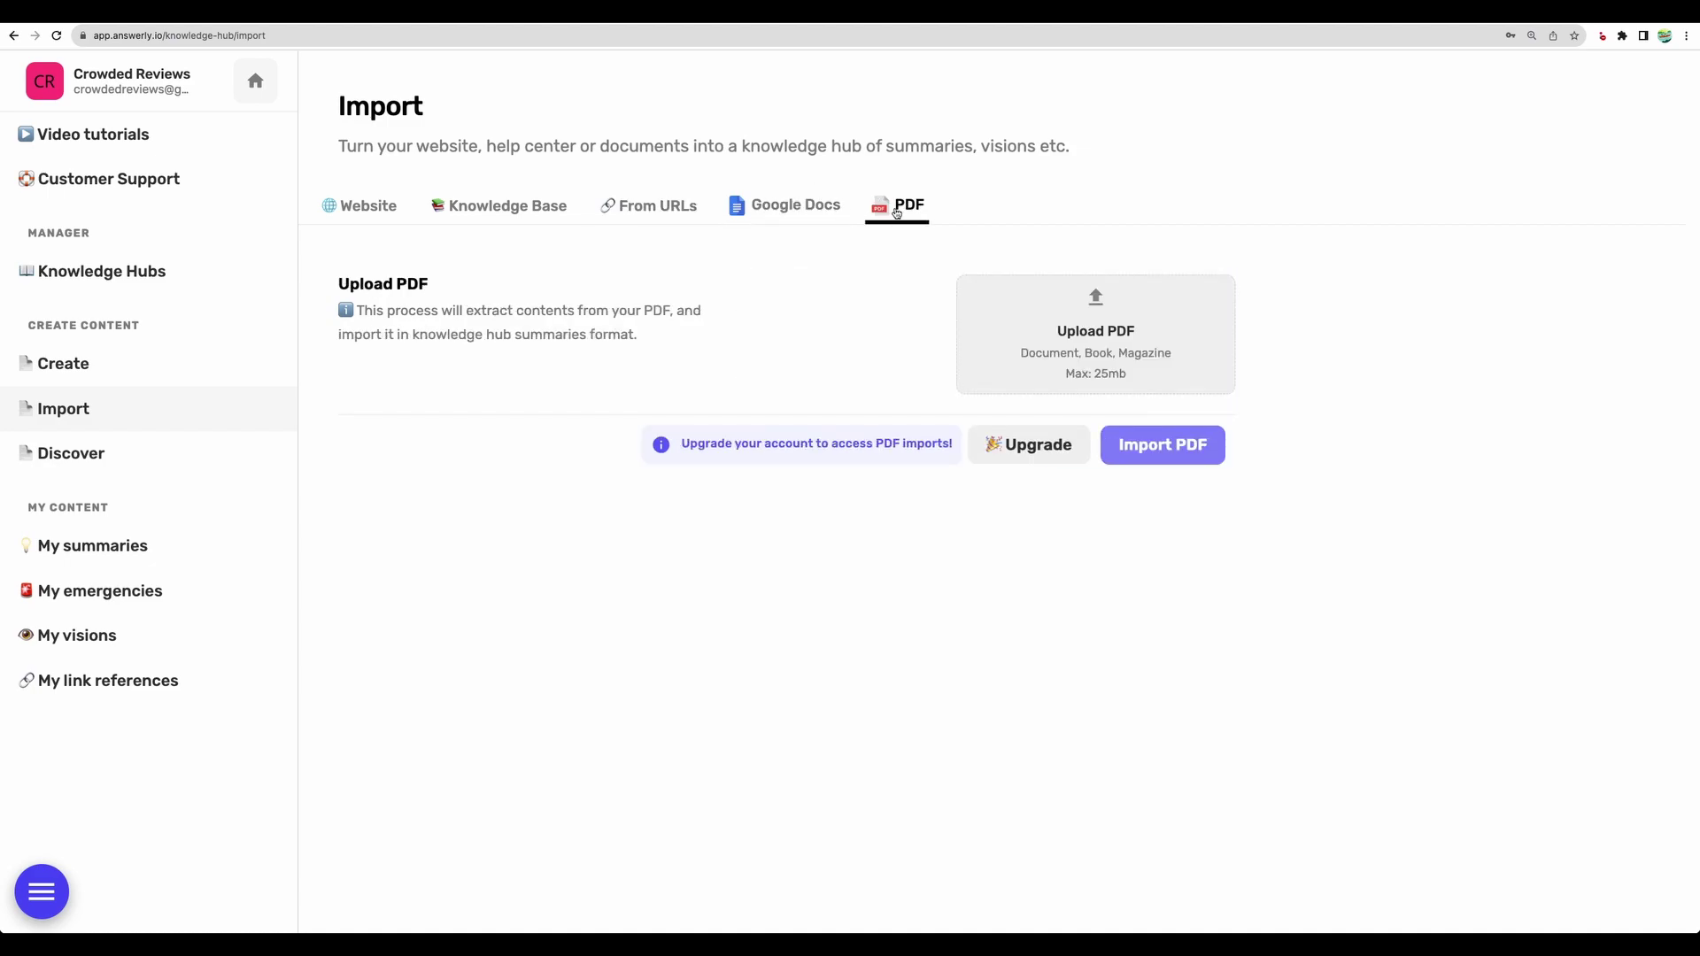
left_click(381, 218)
left_click(801, 207)
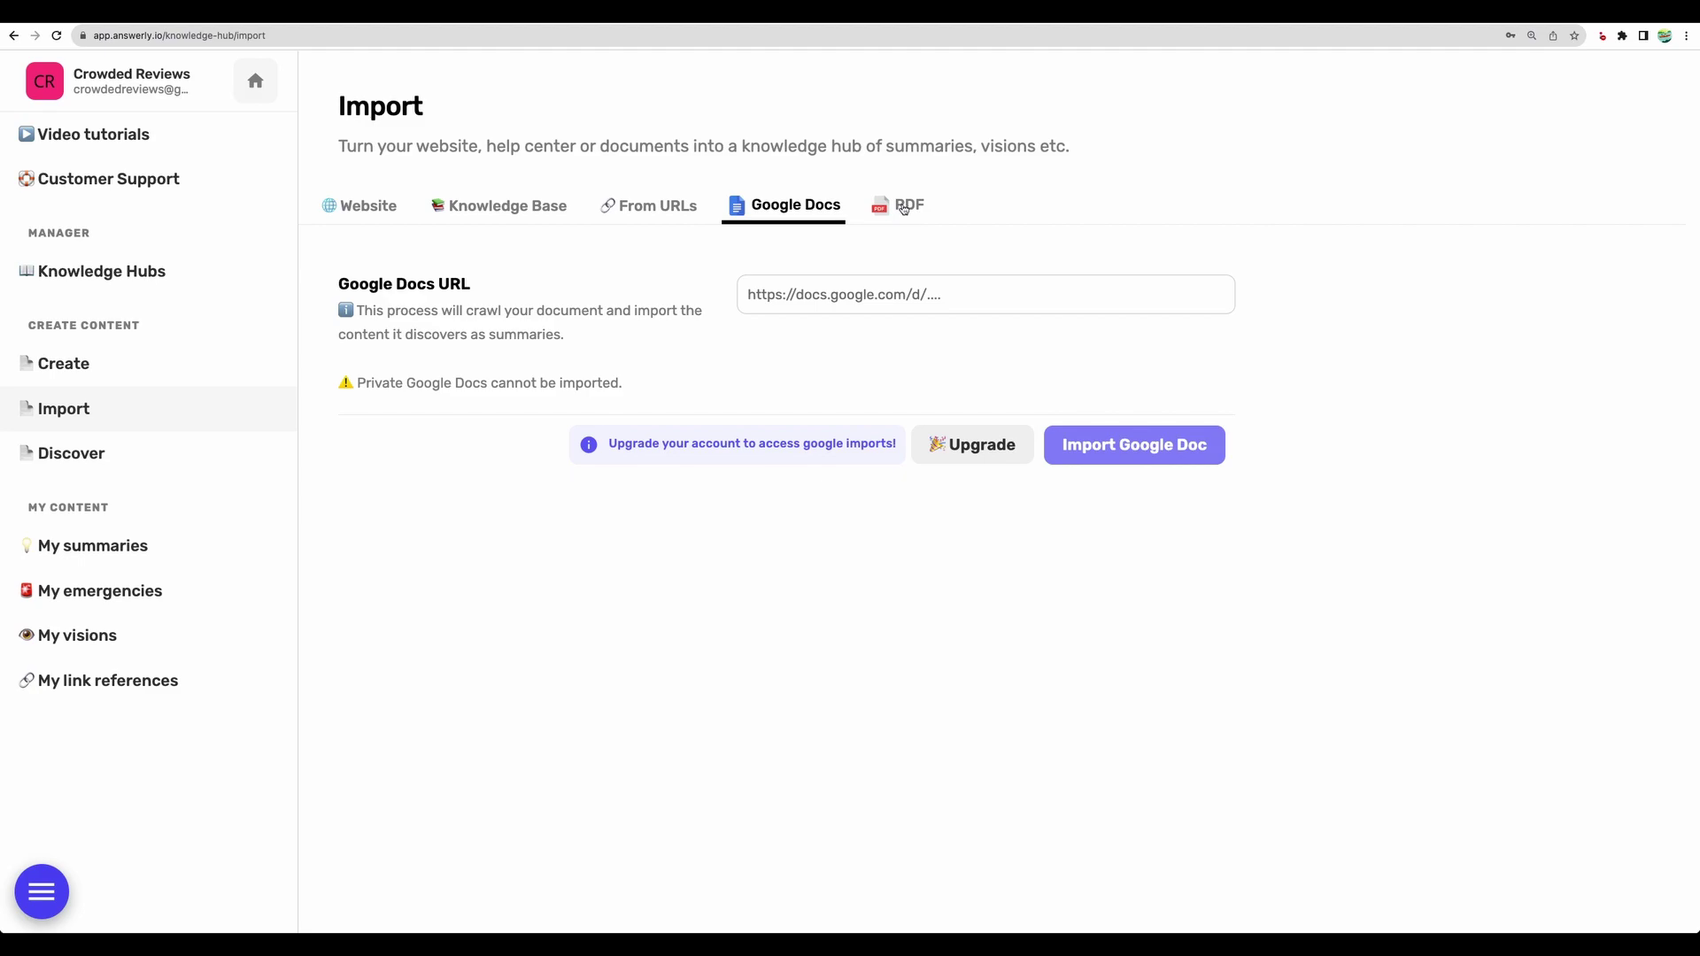
left_click(543, 211)
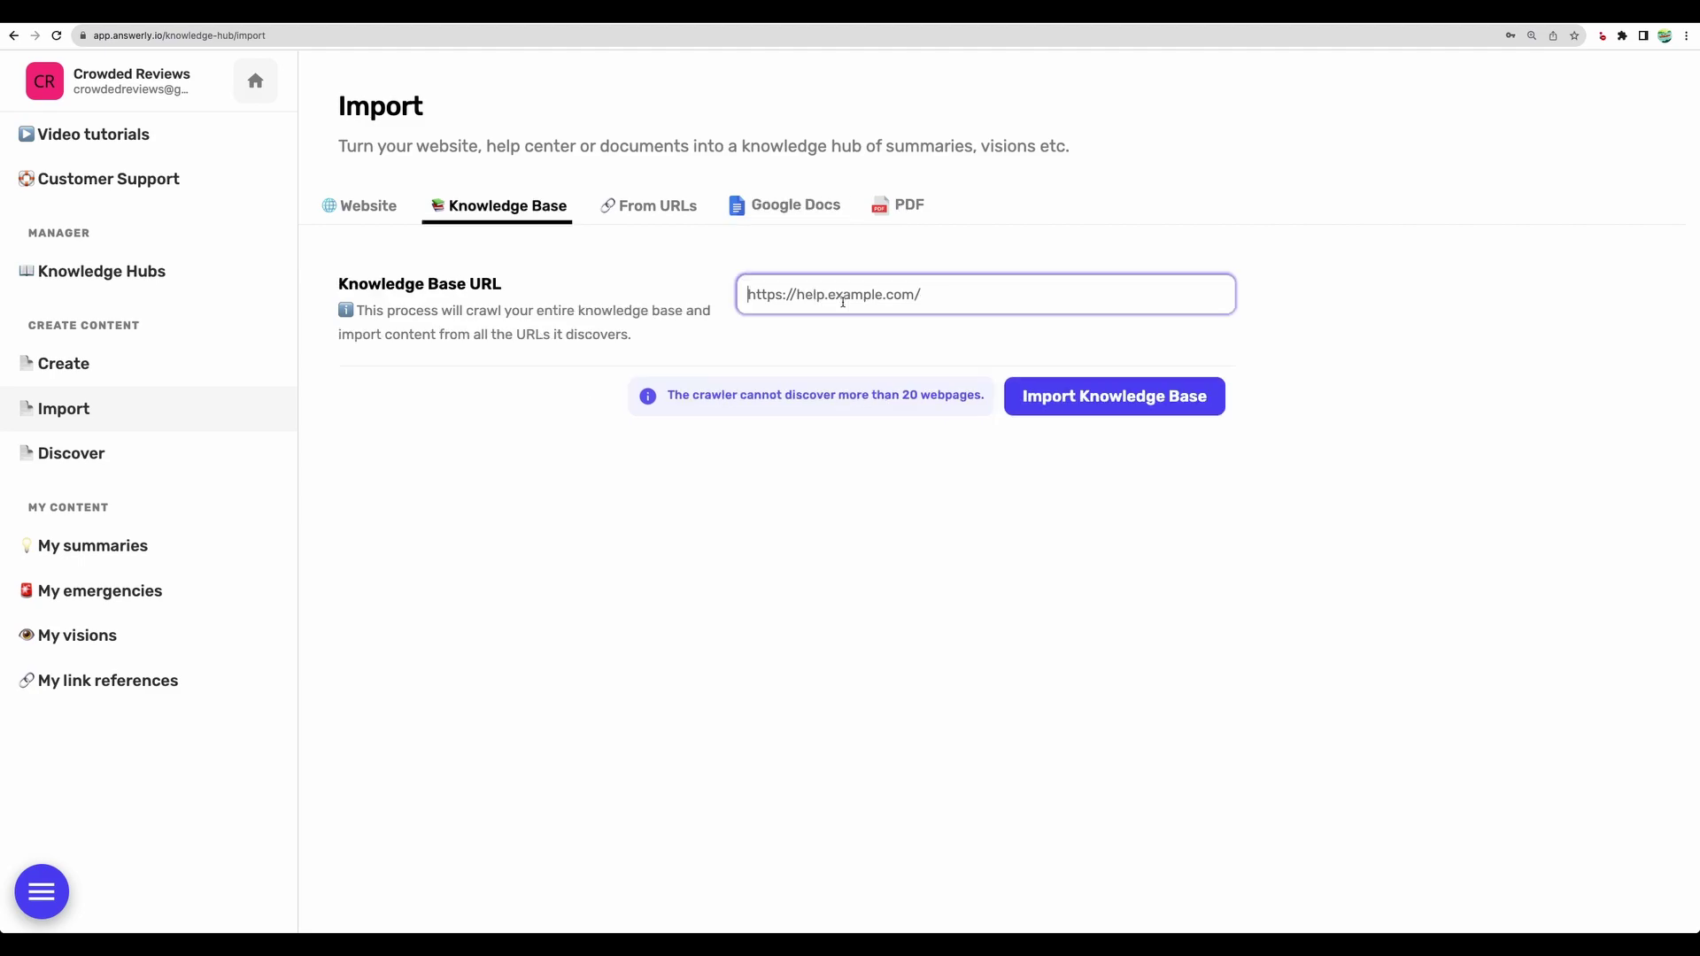
left_click(847, 304)
type("https://help.answerly.io/")
left_click(1085, 408)
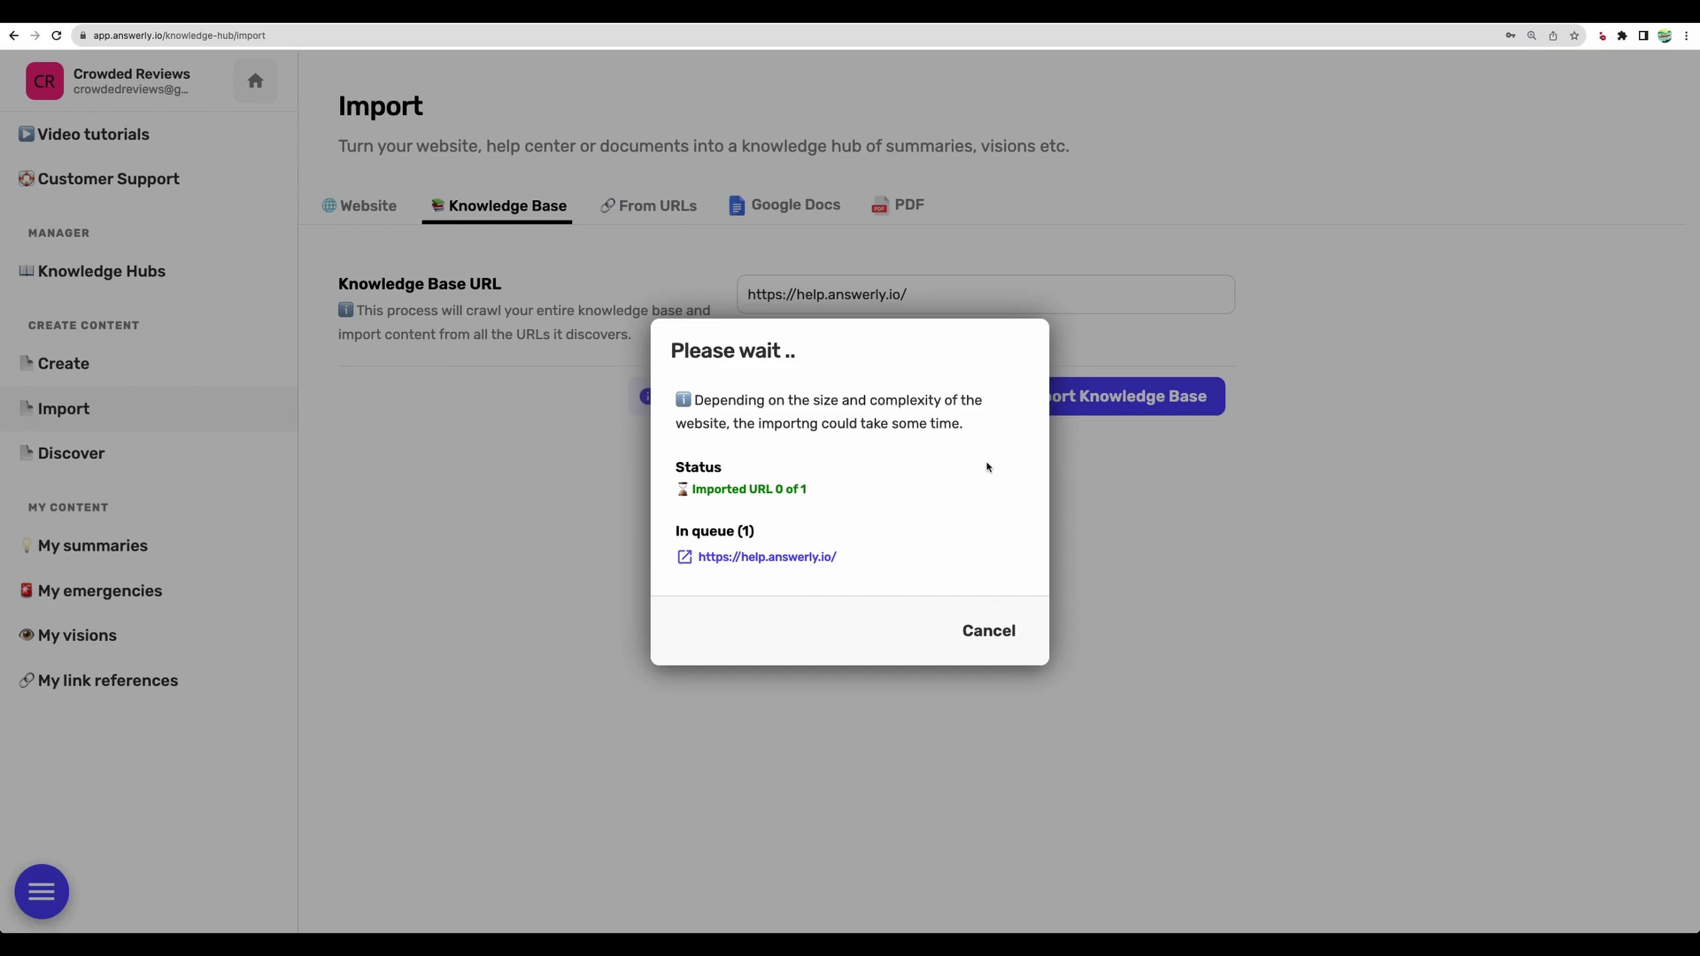
scroll(850, 549, "up", 5)
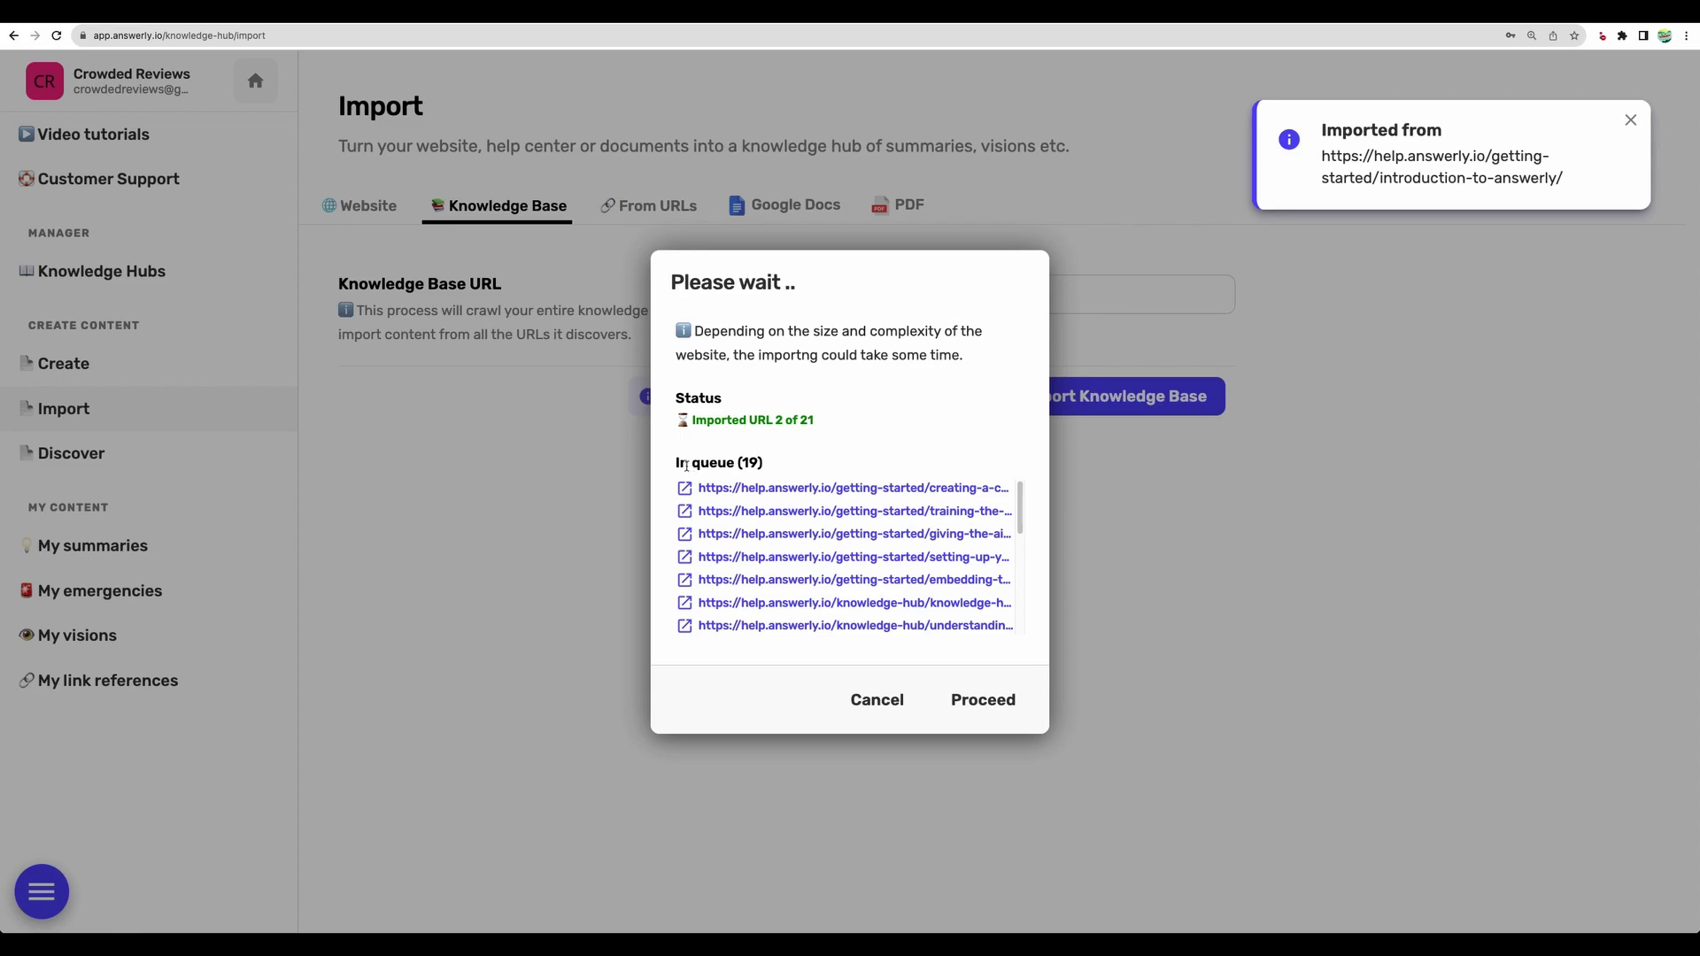
left_click_drag(681, 463, 785, 467)
left_click(785, 461)
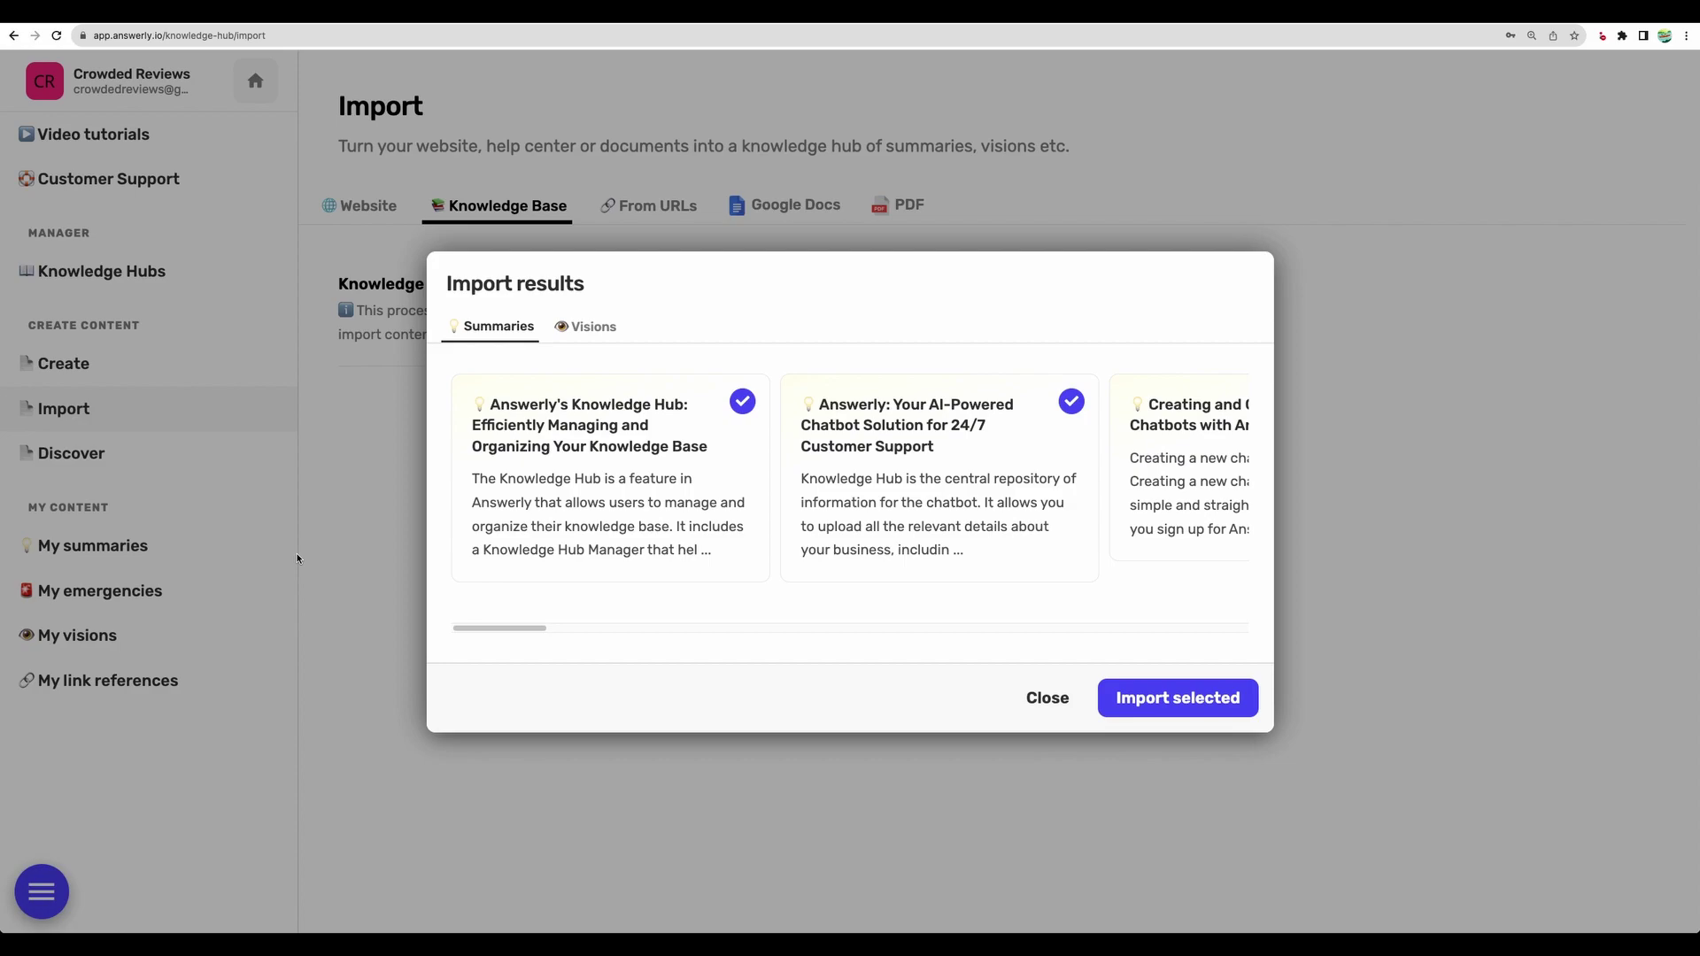
Review the generated summary cards, unticking and re-ticking the first two.
left_click_drag(550, 406, 721, 455)
left_click_drag(543, 478, 593, 543)
left_click_drag(510, 405, 552, 419)
left_click_drag(500, 486, 554, 516)
left_click_drag(523, 629, 1222, 642)
left_click(779, 402)
left_click(778, 401)
left_click(1108, 403)
left_click(1108, 403)
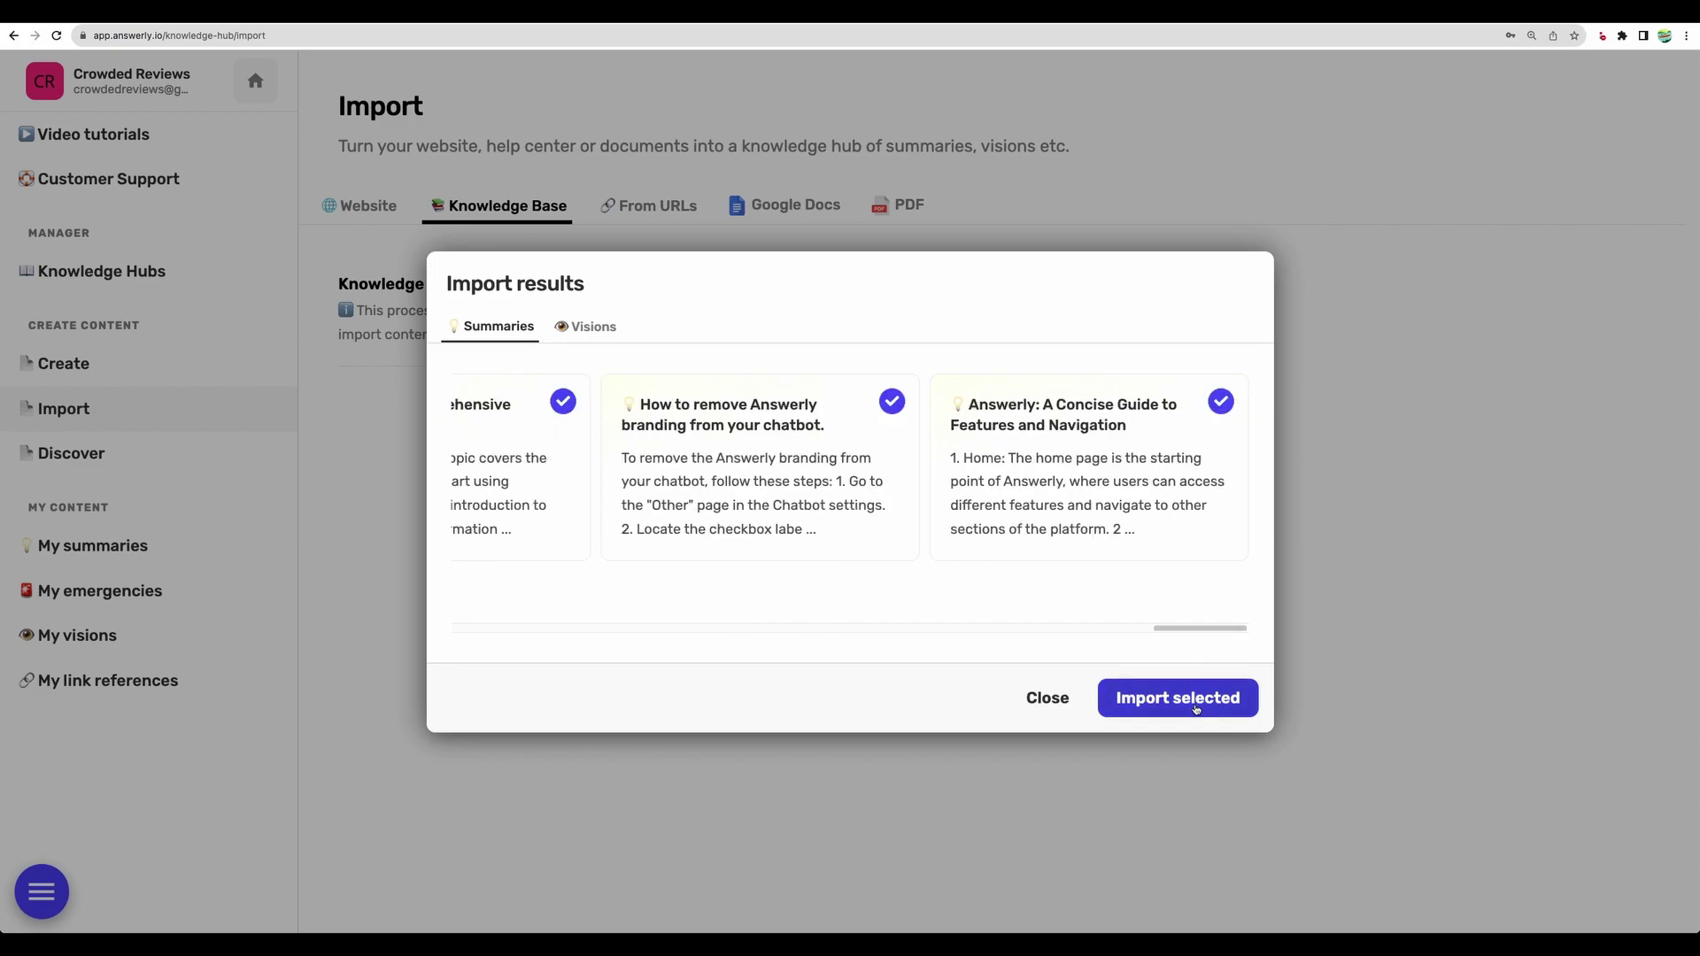
Check the Visions tab, then import all the ticked results.
left_click(591, 330)
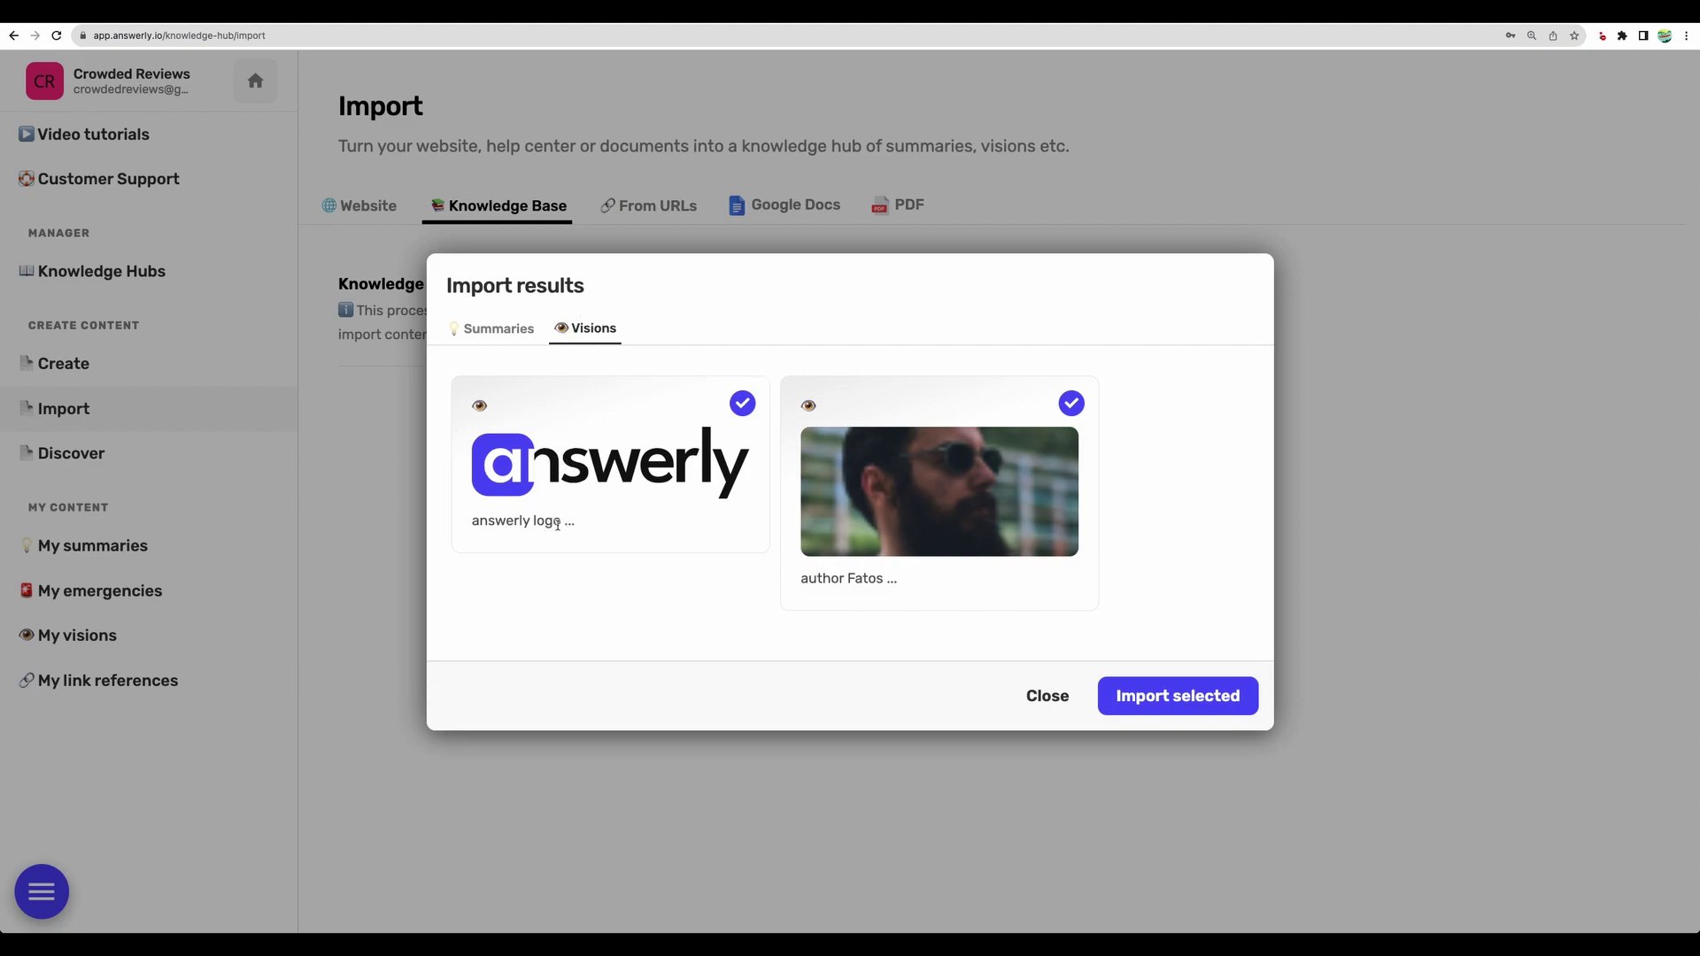
left_click(505, 521)
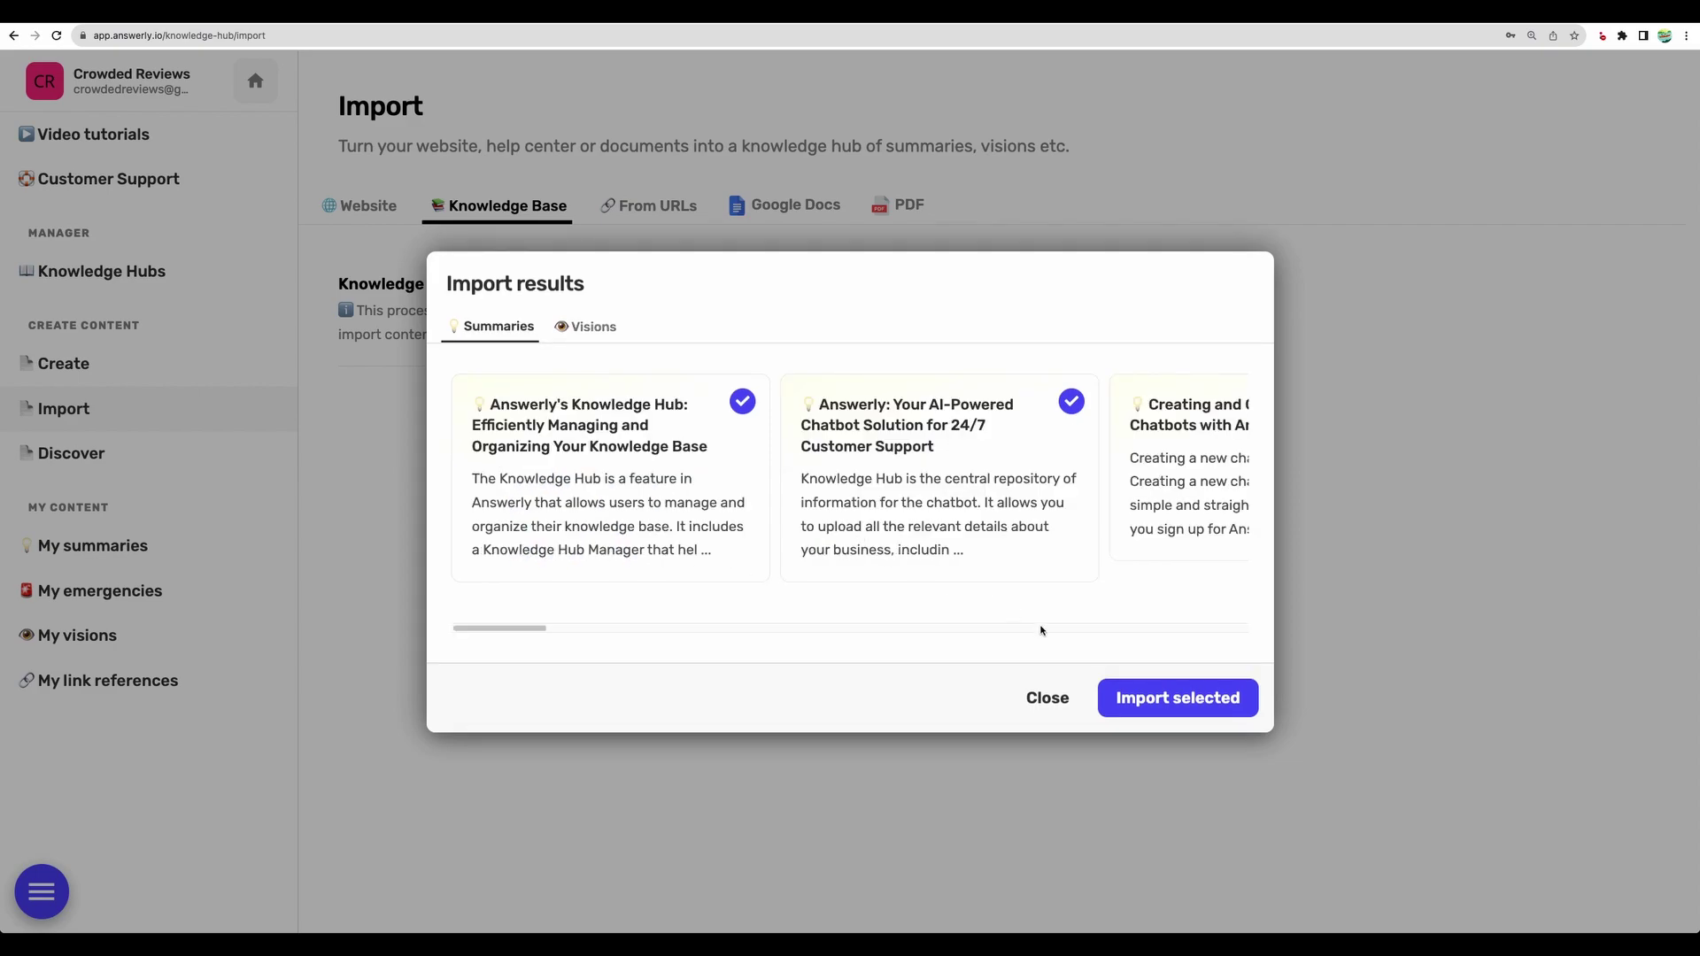
left_click(1157, 698)
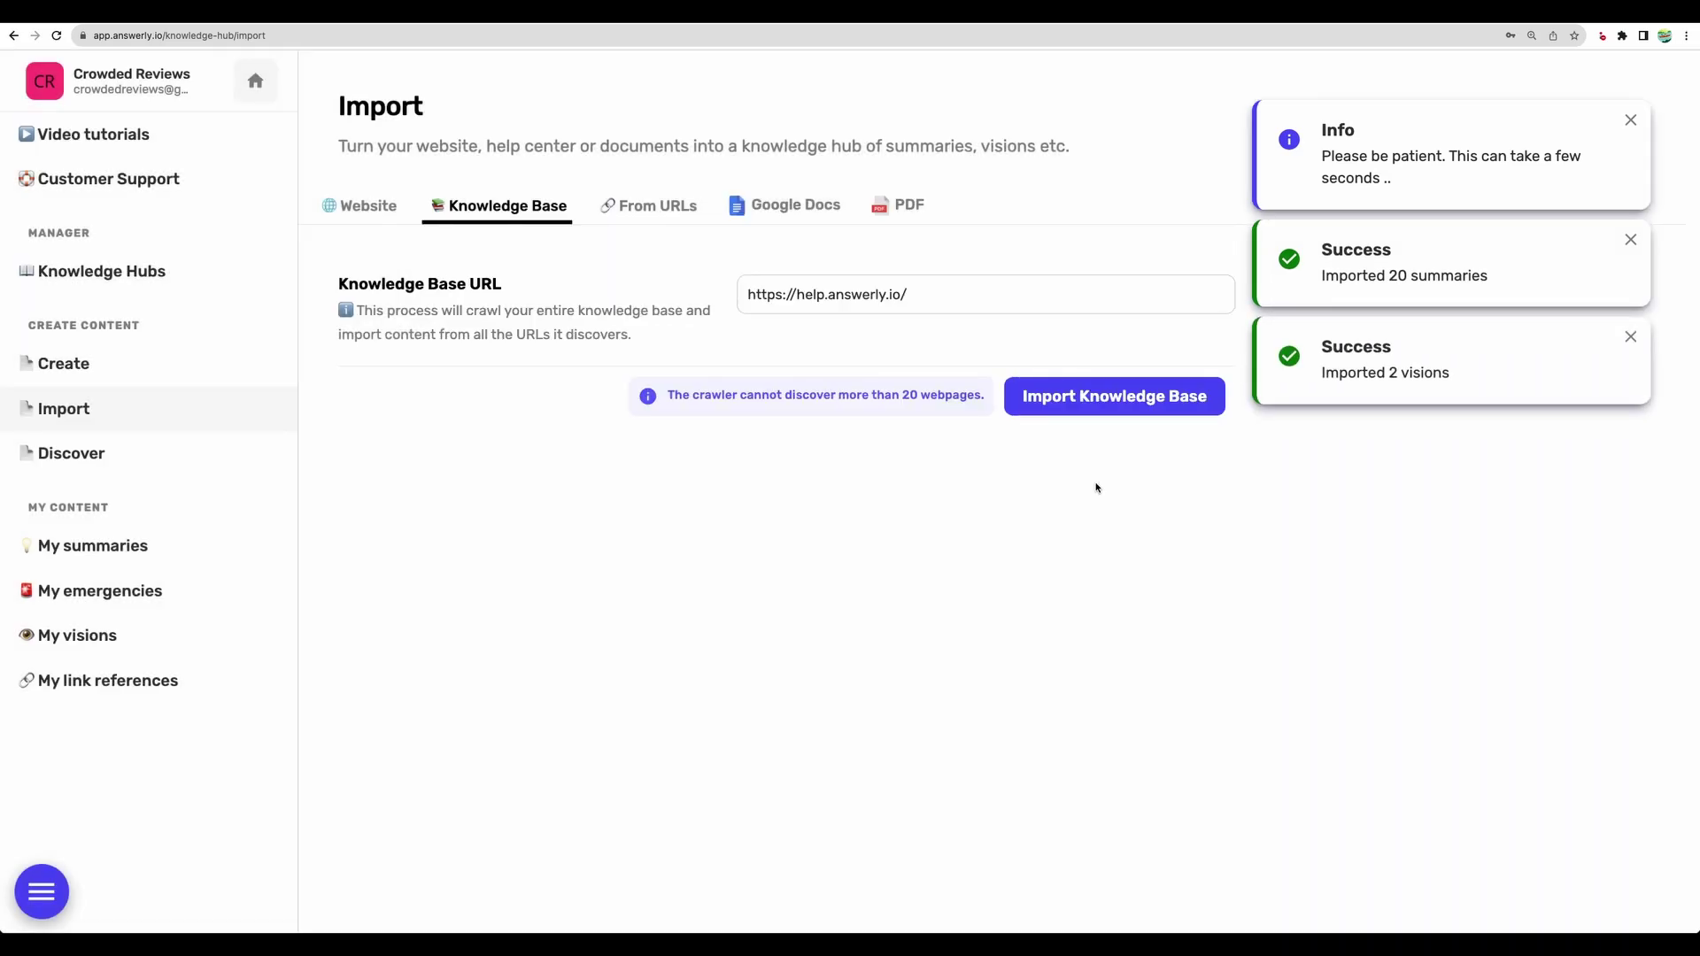
Add the tag 'greeting' to The Greeting Editor summary and save it.
left_click(168, 541)
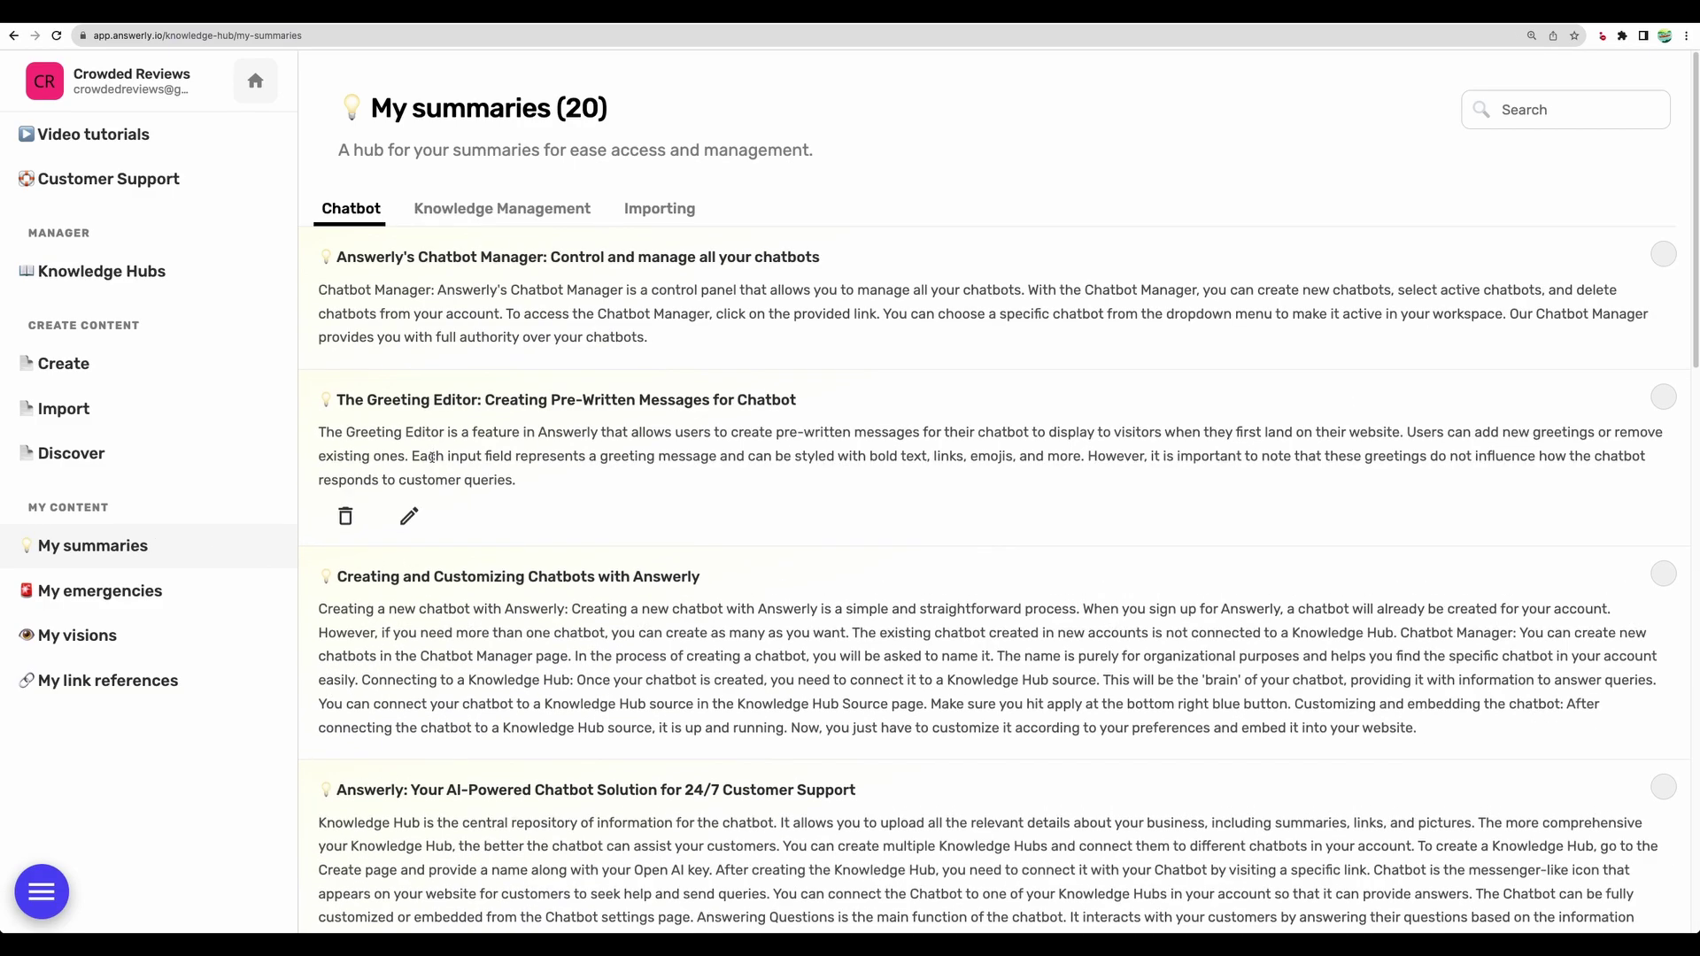
left_click(409, 519)
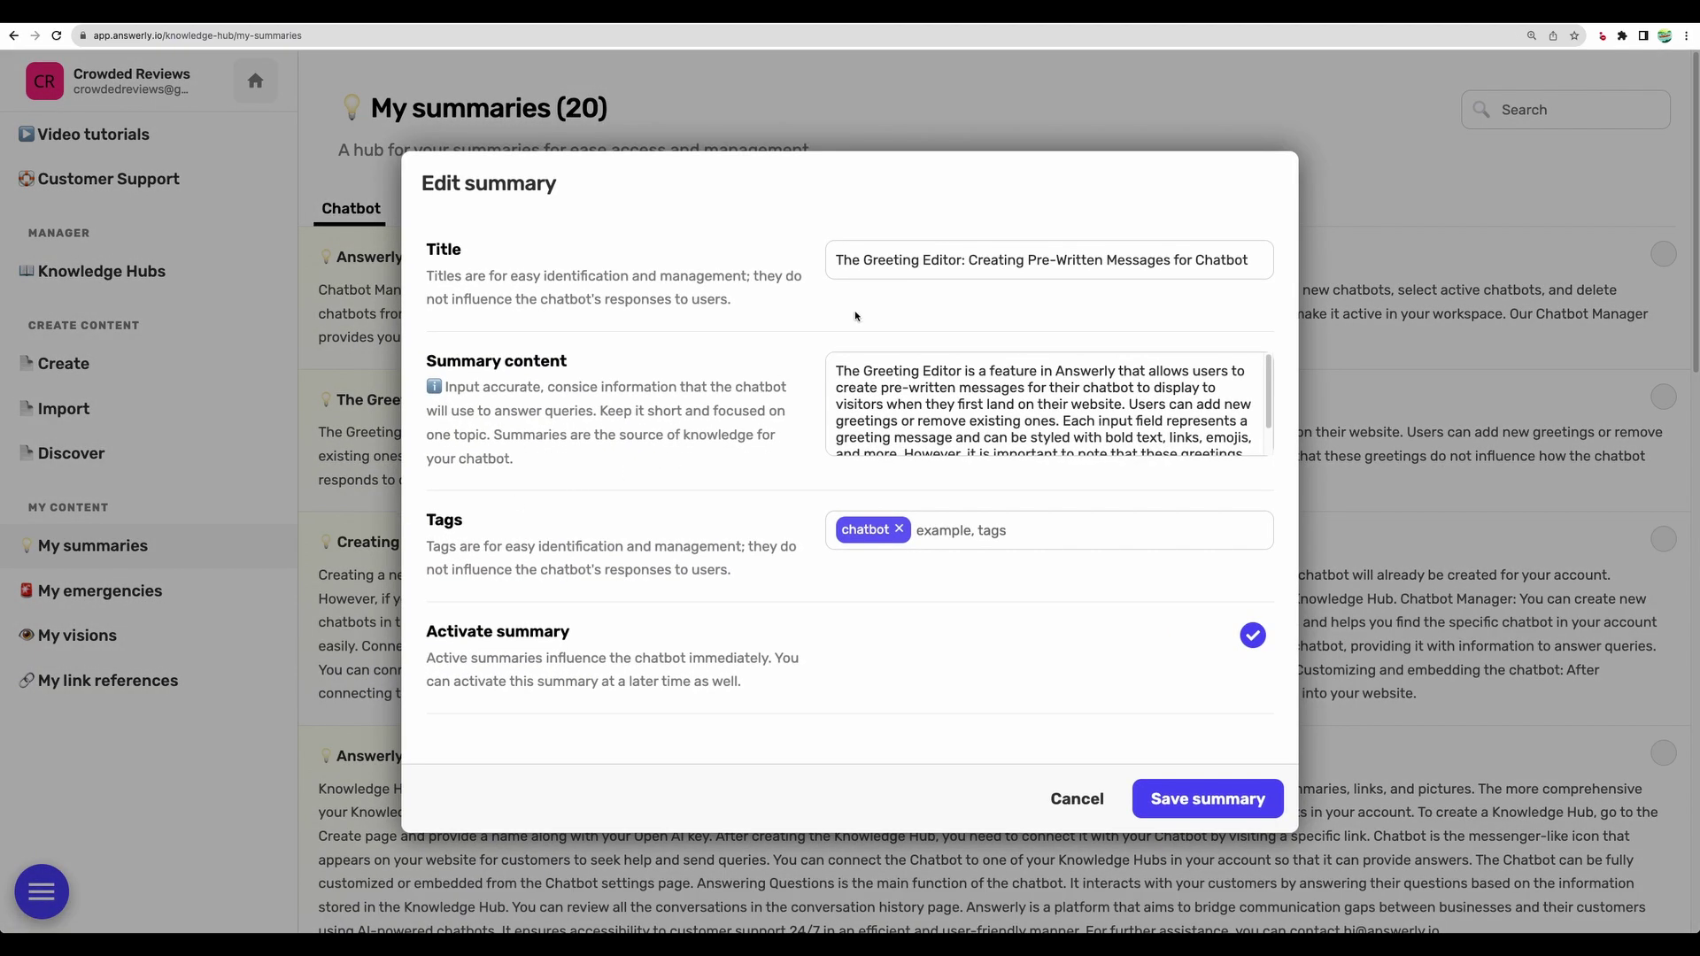
left_click(914, 438)
scroll(919, 425, "down", 2)
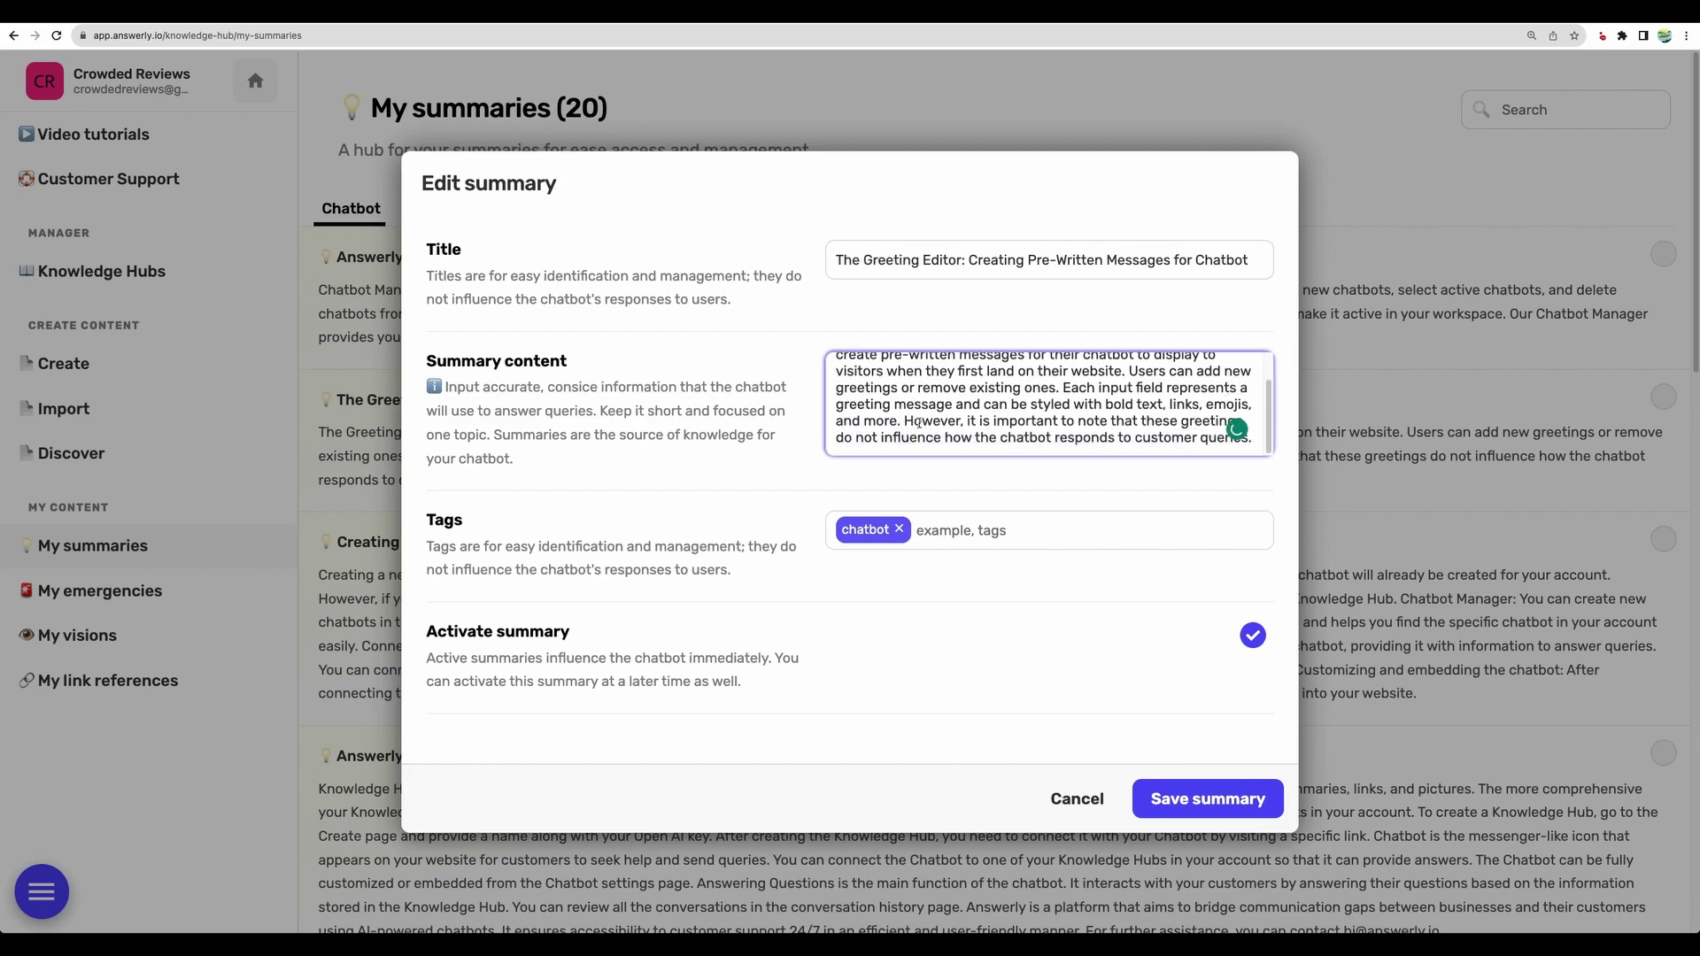
left_click(953, 530)
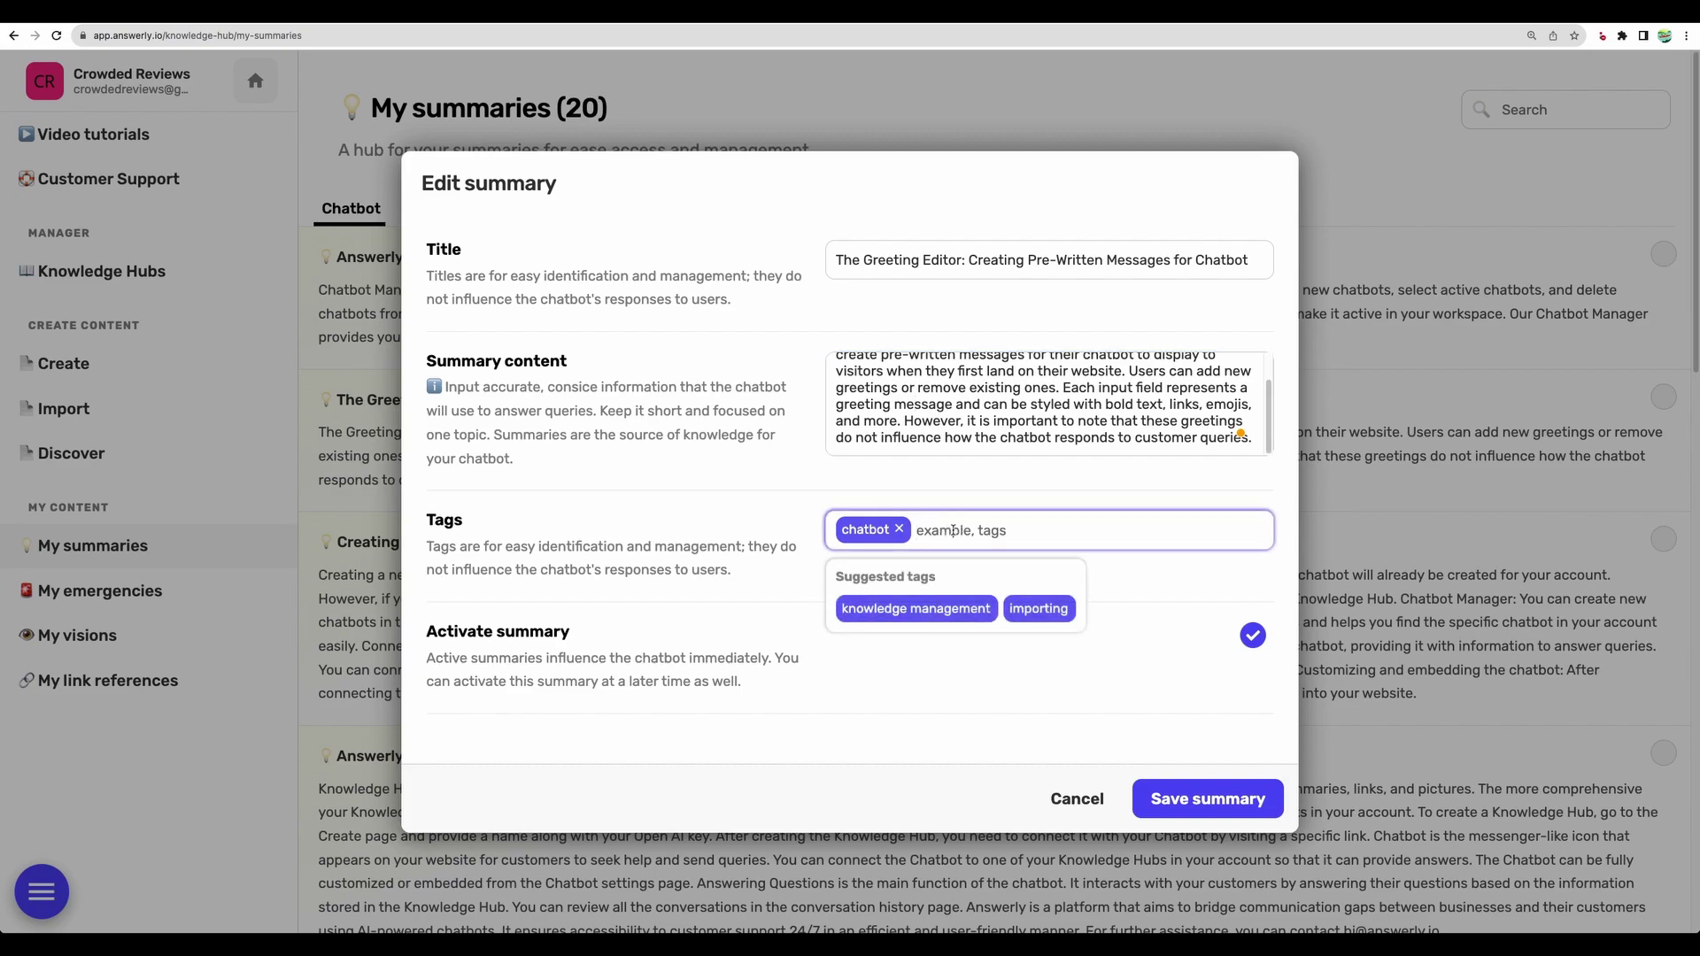
type("greeting")
key("Return")
left_click(1252, 634)
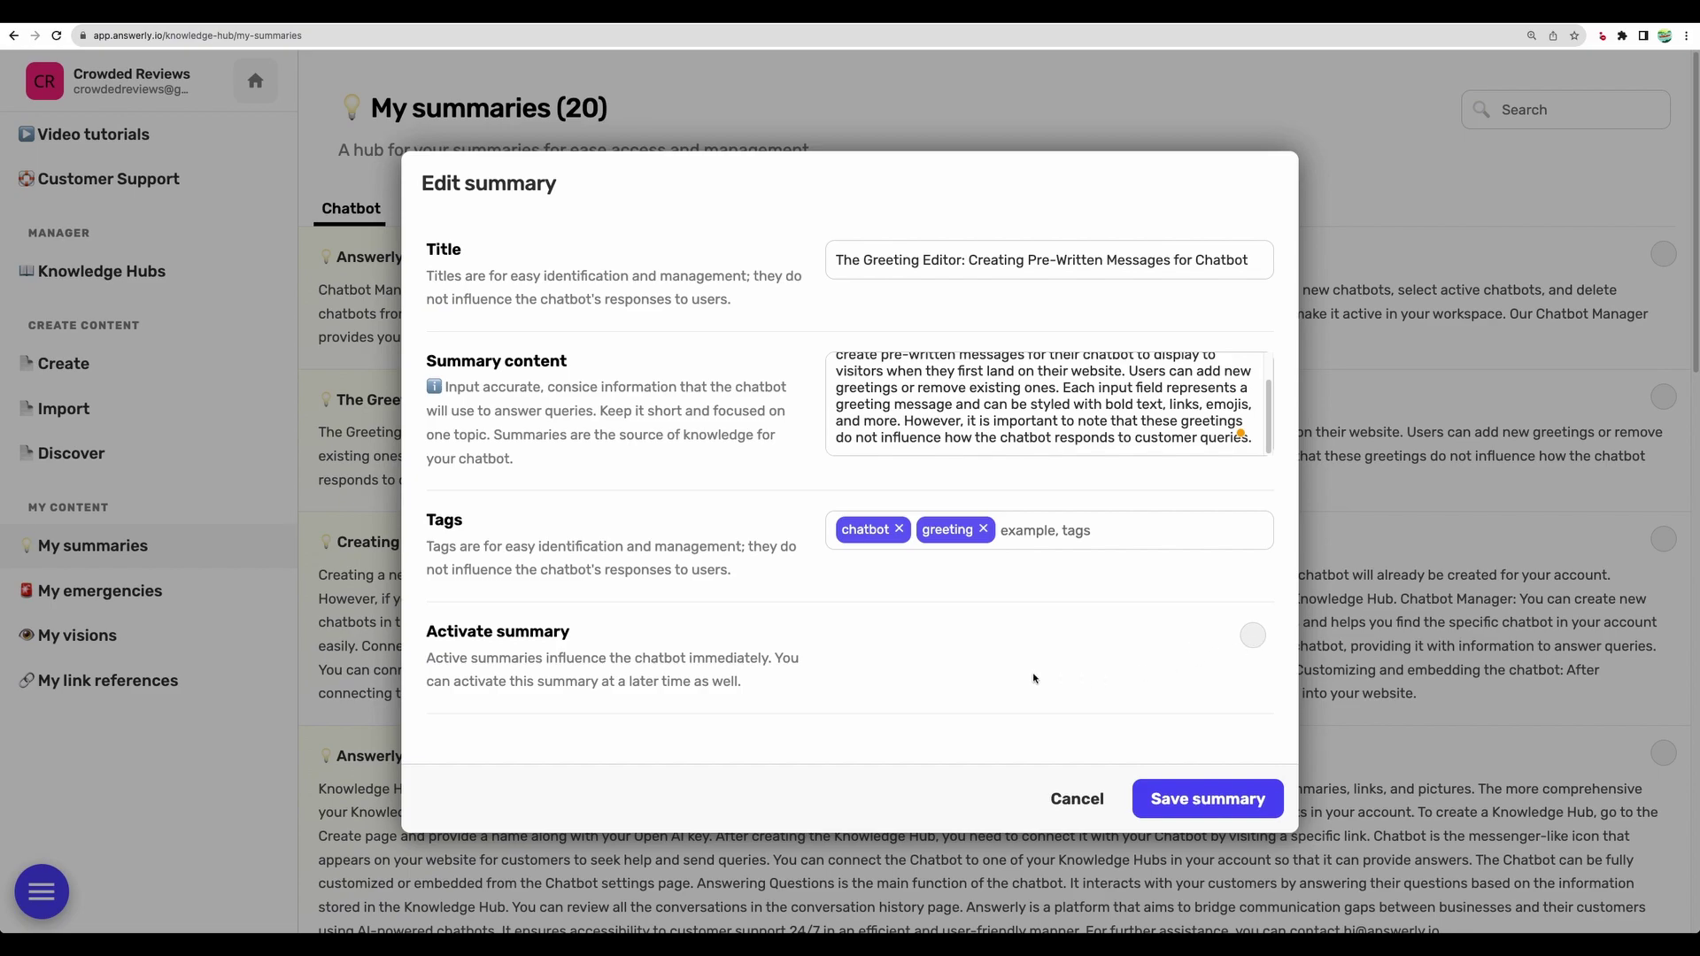
left_click(1187, 800)
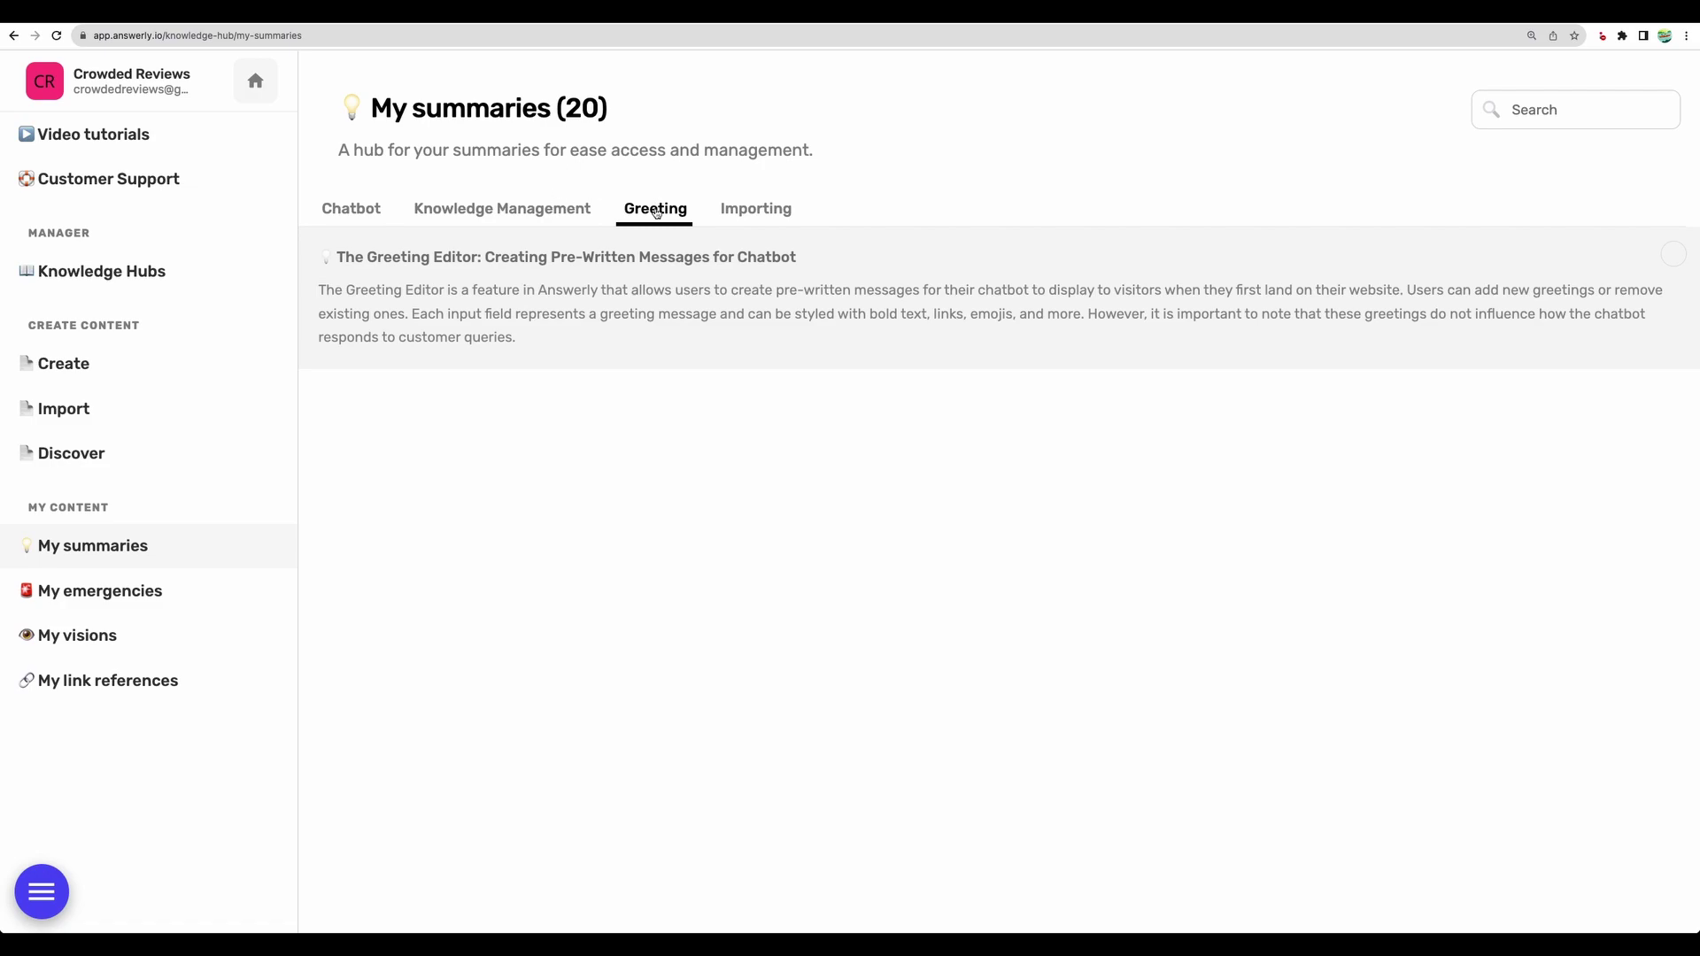
Reopen The Greeting Editor, turn Activate summary back on, and save again.
mouse_move(567, 274)
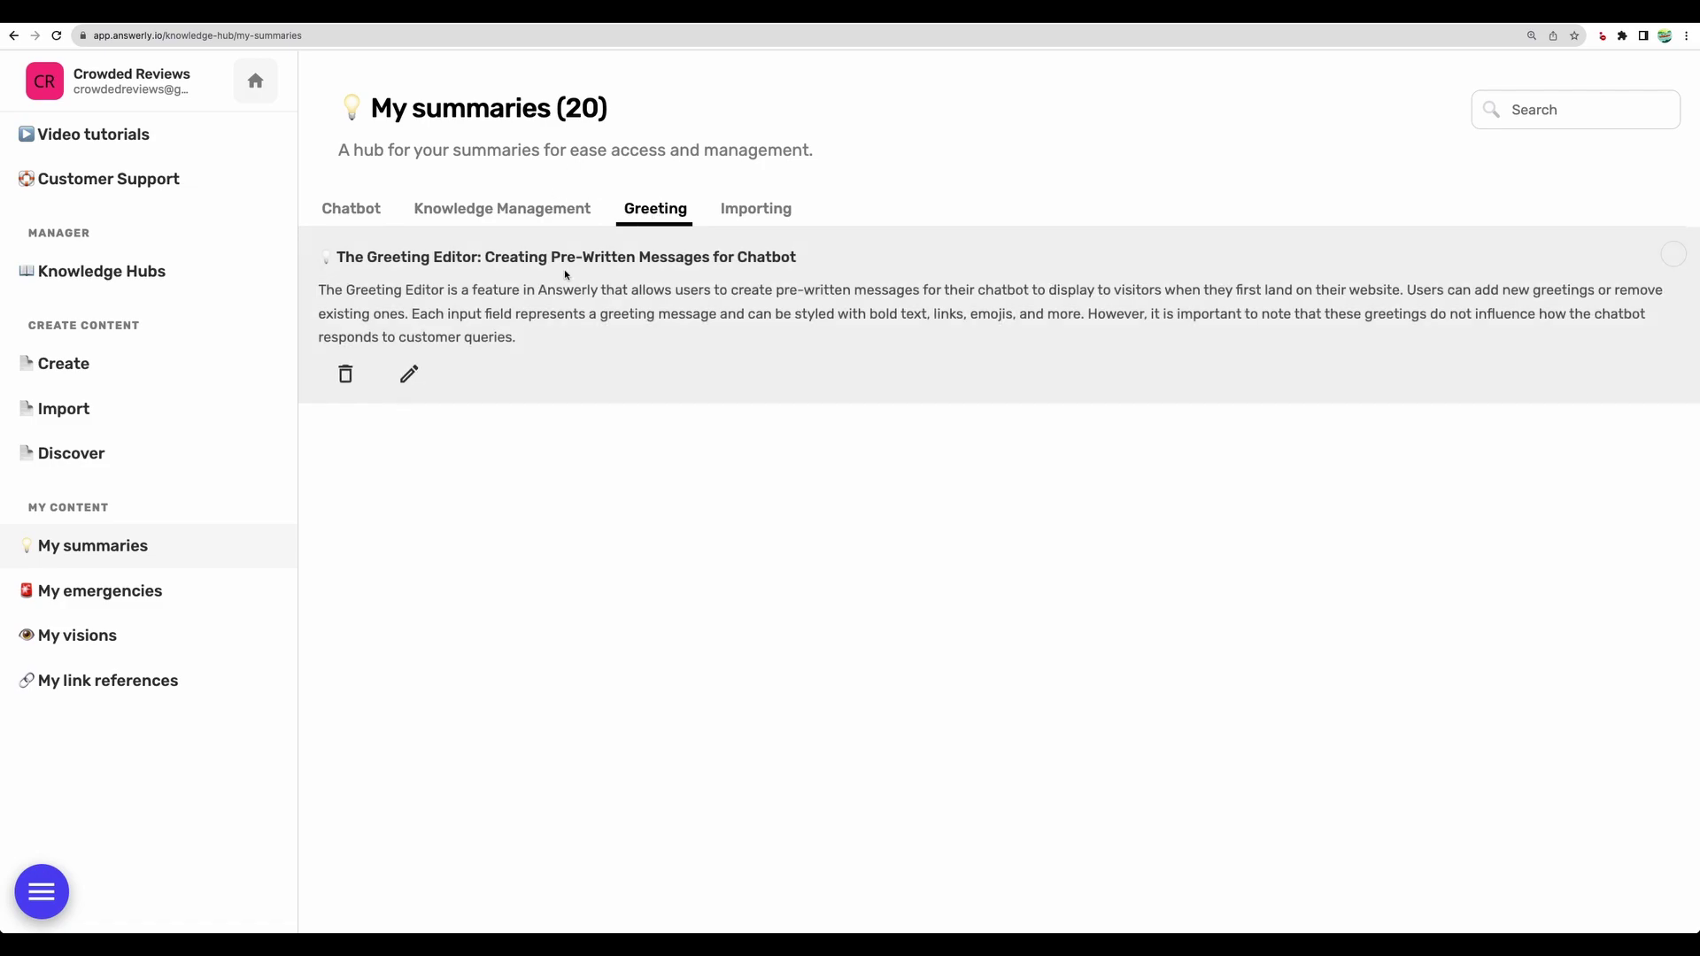
left_click(409, 373)
left_click(1252, 635)
left_click(1207, 799)
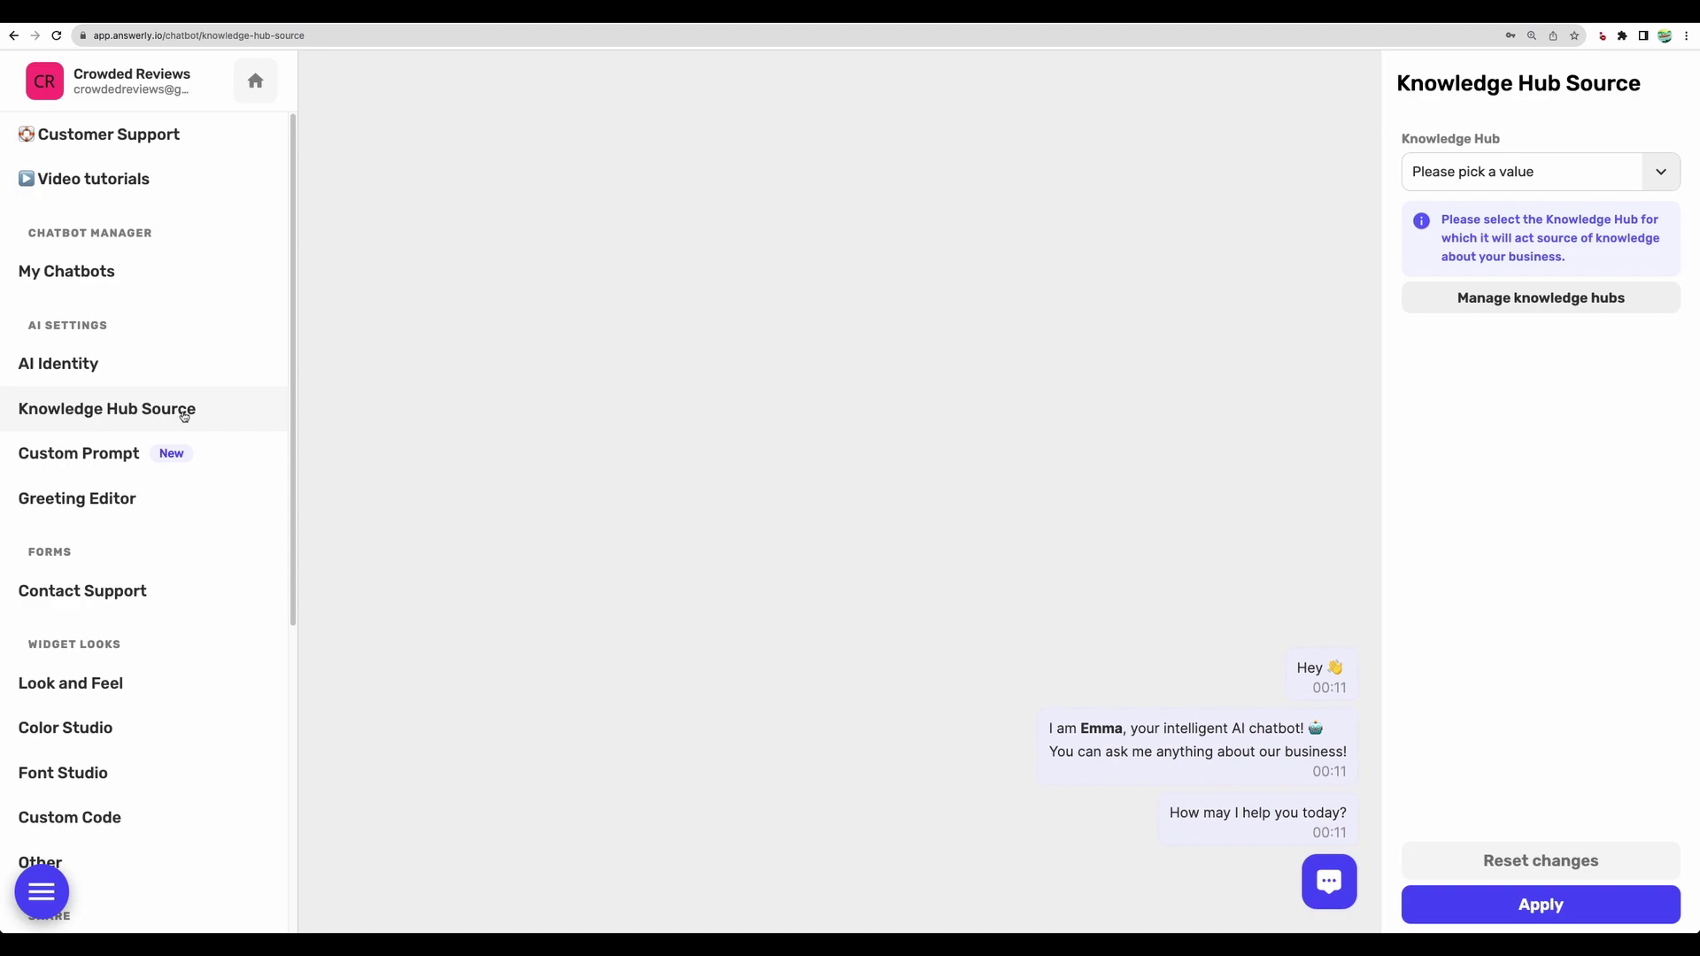
Use KnowledgeHubReview as the source and ask the bot the purpose of the Answerly contact form.
left_click(1604, 175)
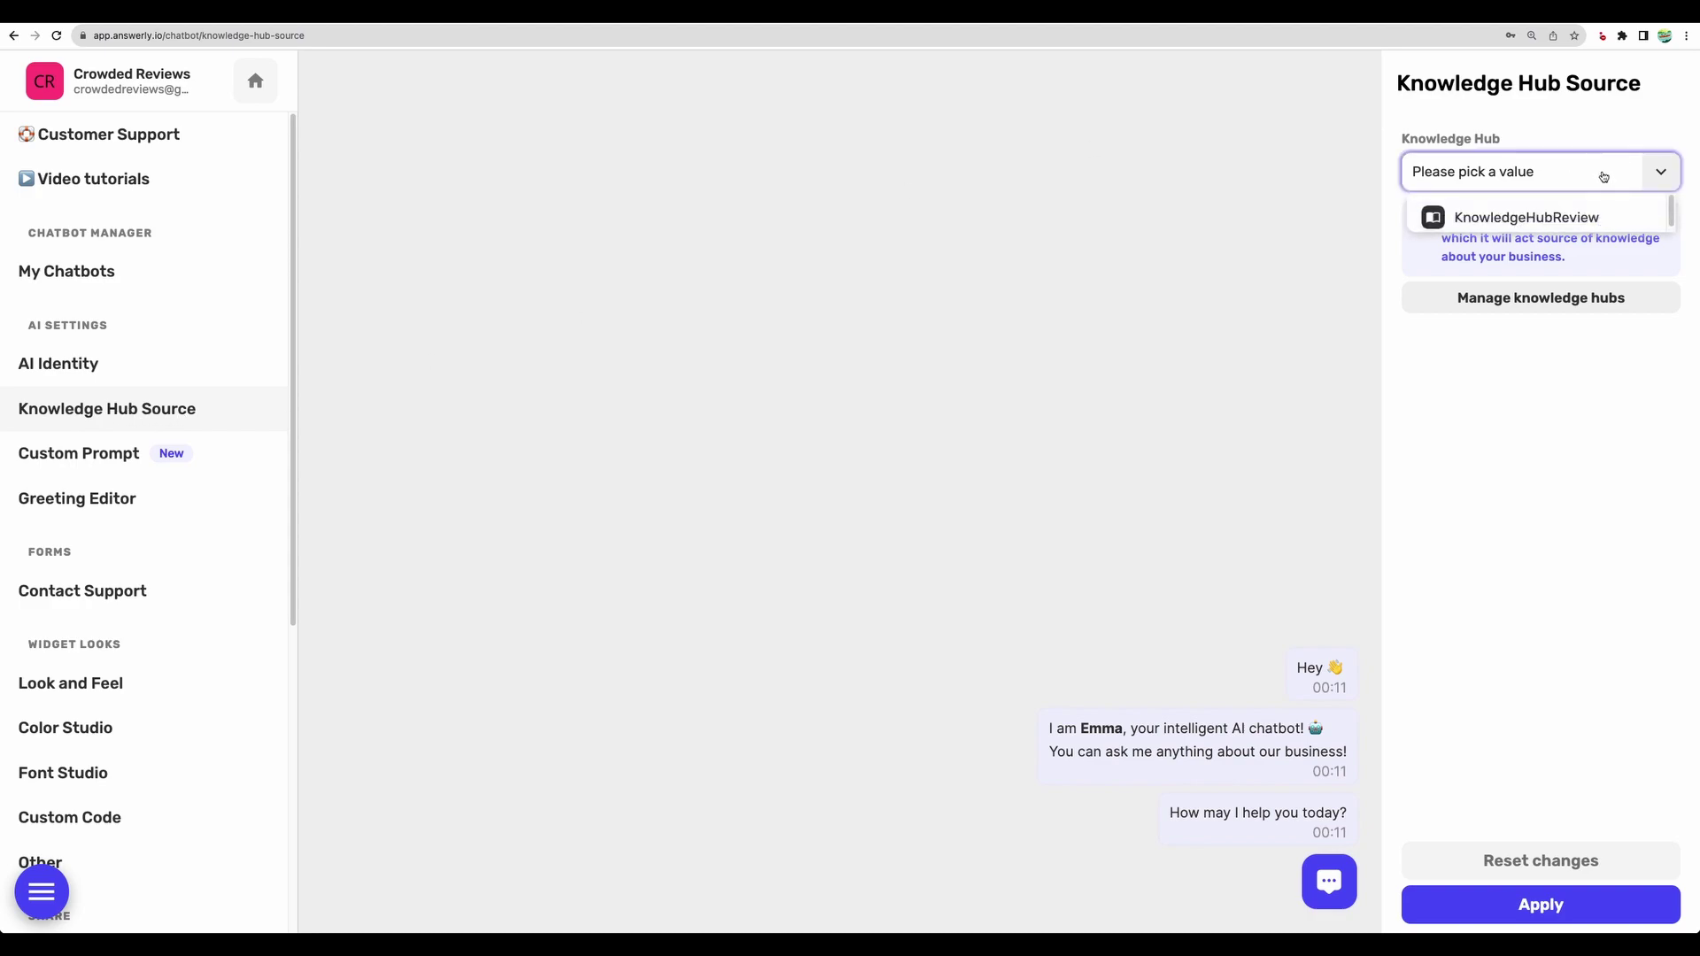
left_click(1560, 214)
left_click(1446, 922)
type("what is the purpose of answerly contact form")
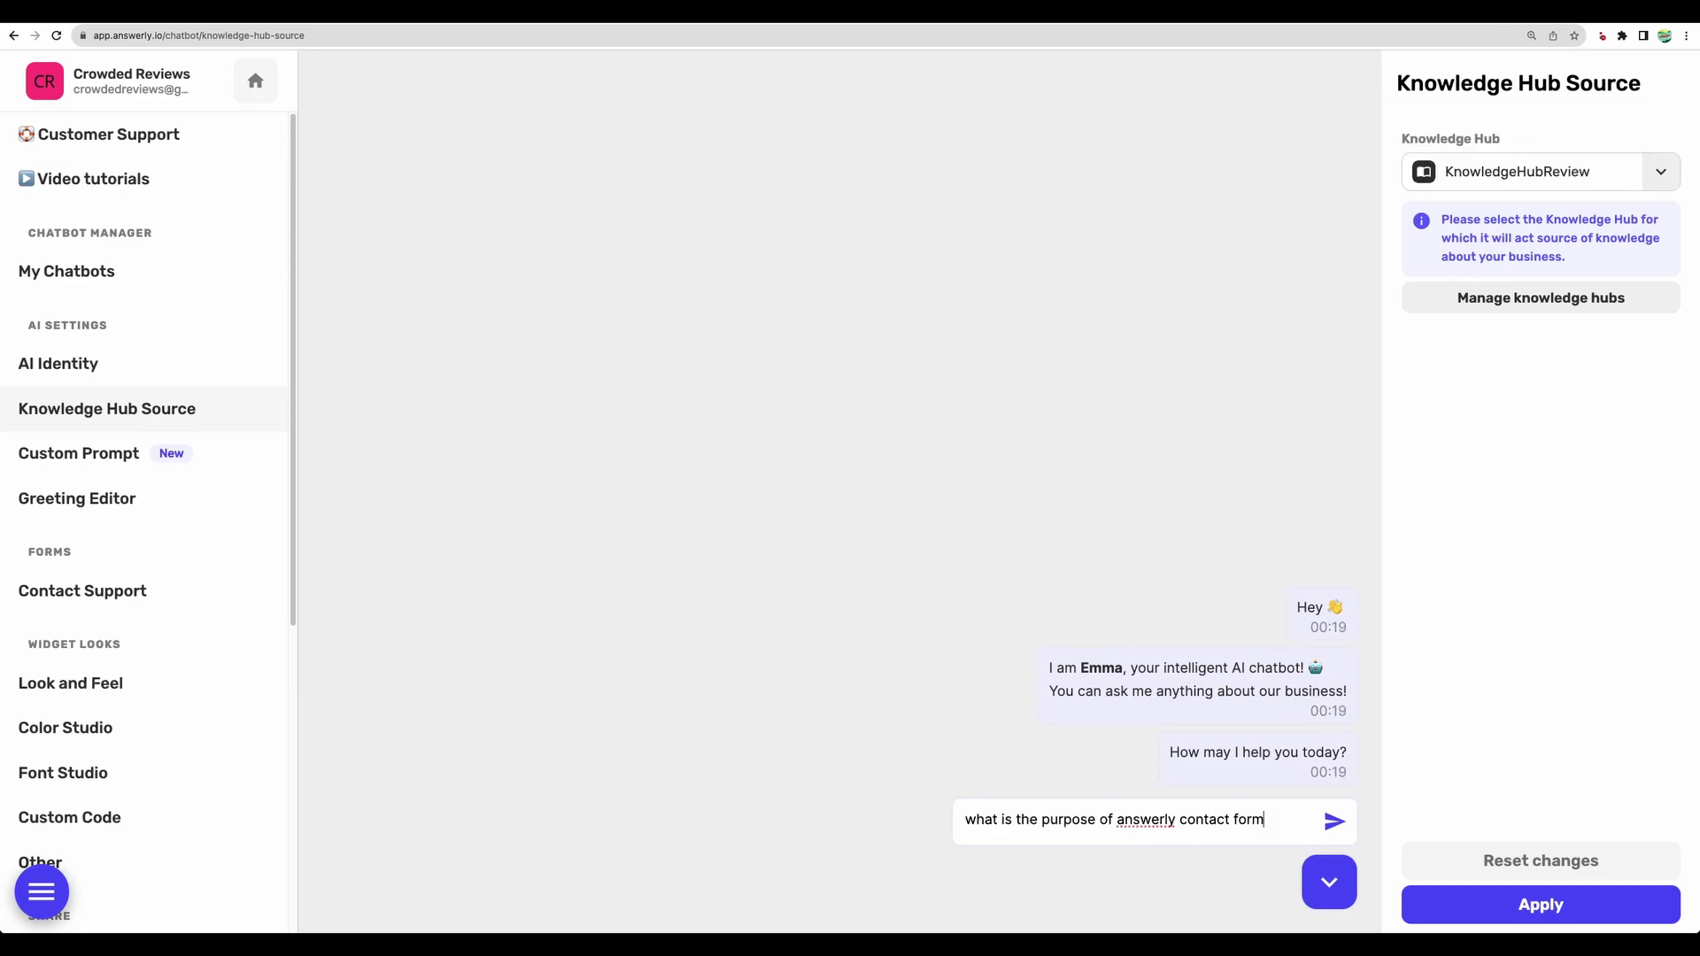
key("Return")
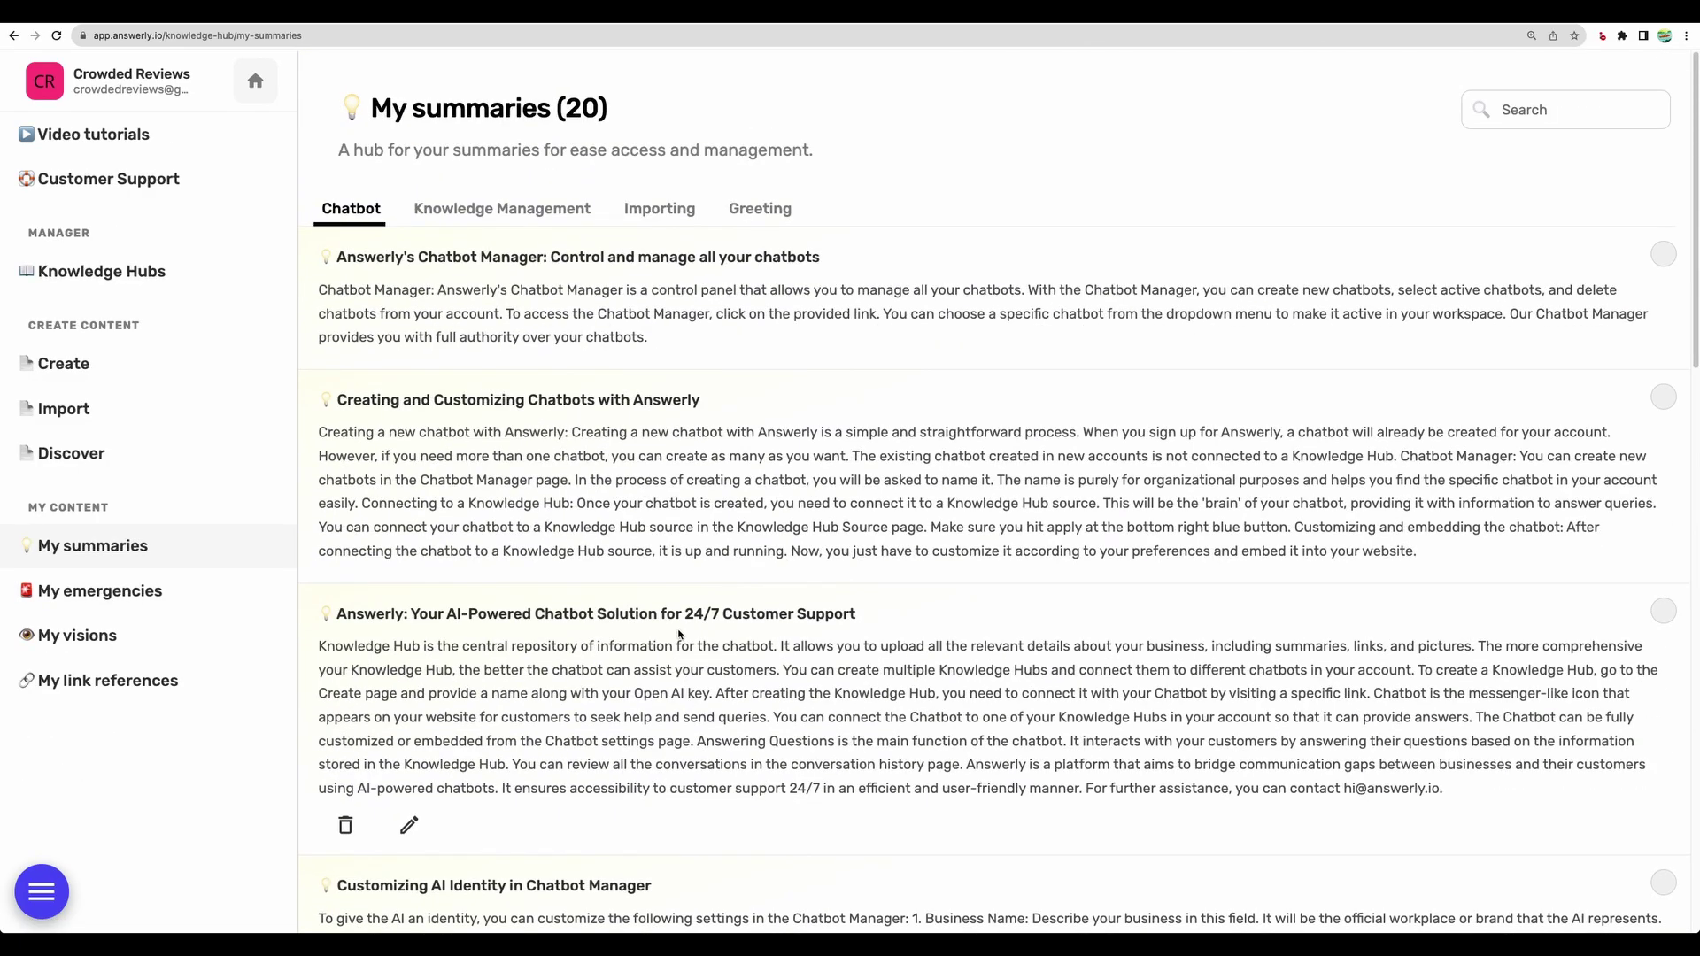
Select all the imported summaries in My summaries and delete them.
scroll(679, 634, "down", 20)
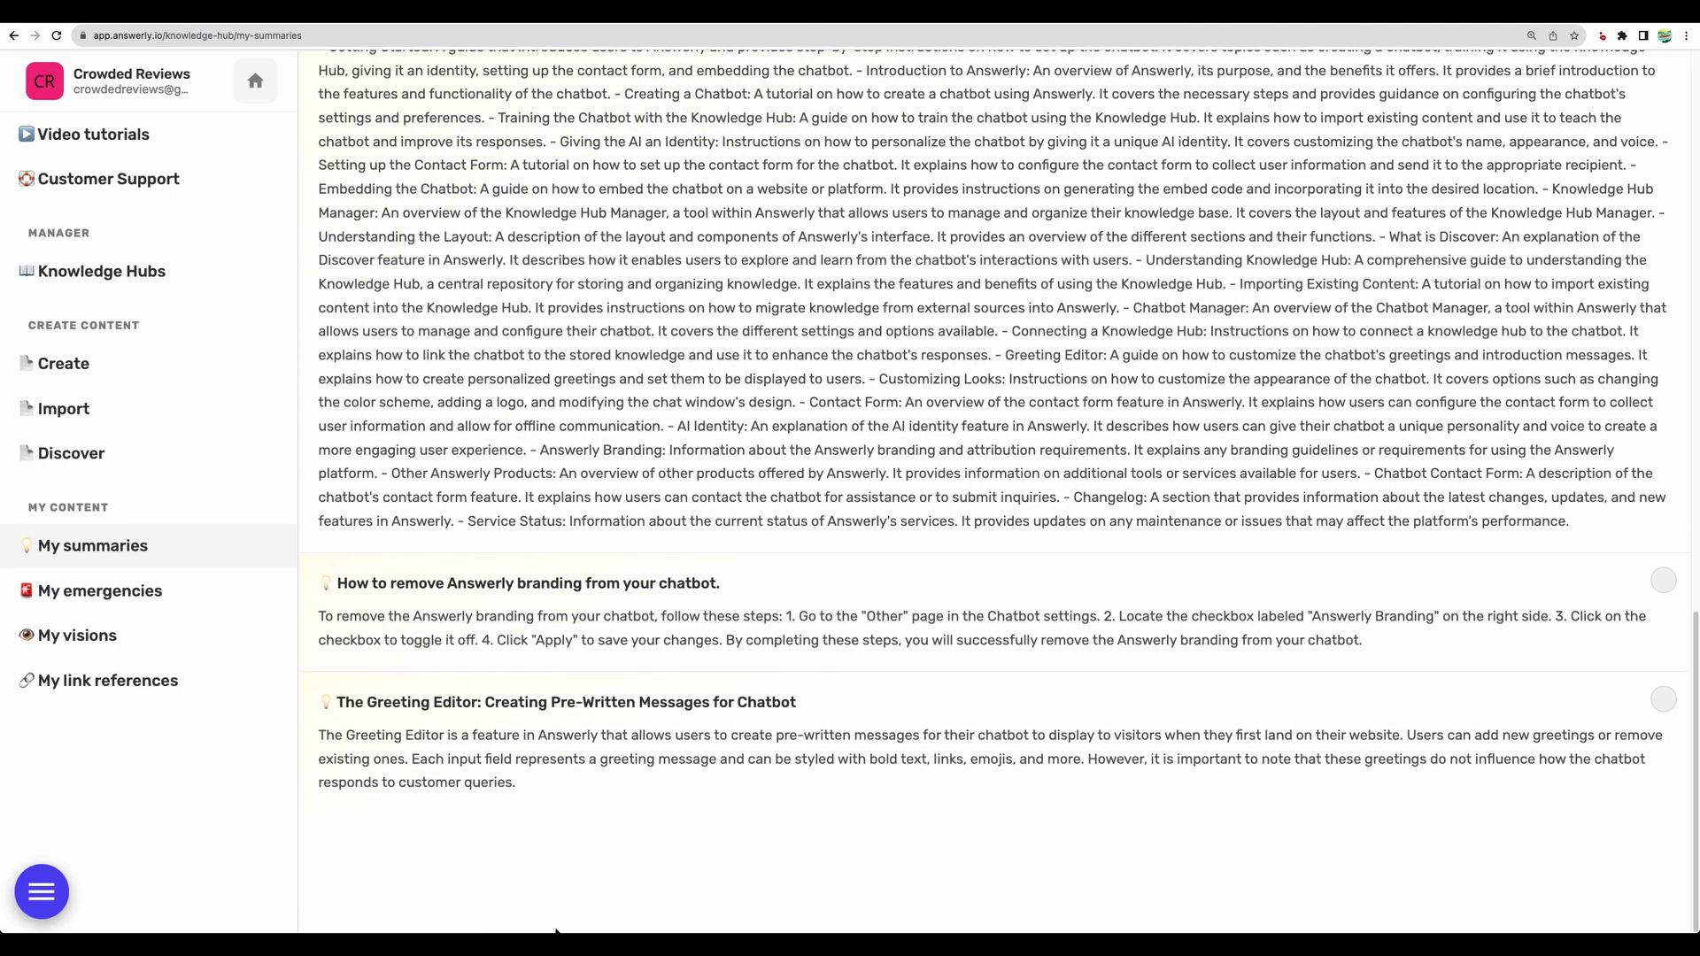
key("ctrl+a")
left_click(403, 900)
key("ctrl+a")
key("Delete")
left_click(874, 595)
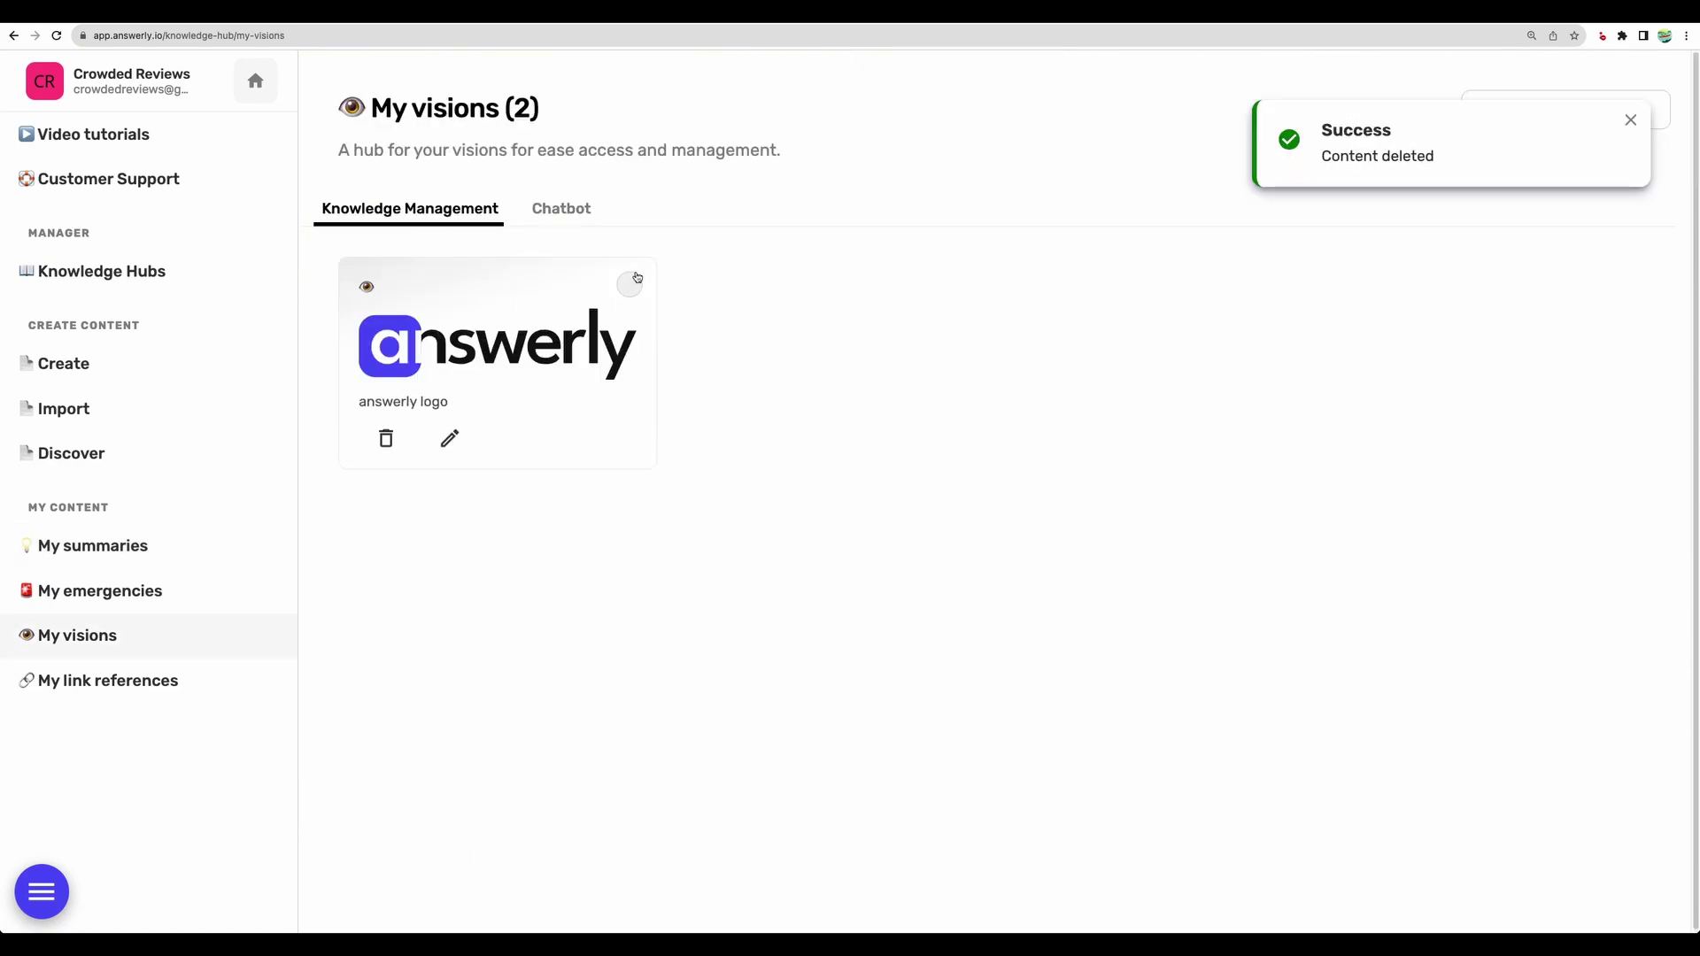
Delete the answerly logo image from My visions, then return to the Import page.
left_click(629, 284)
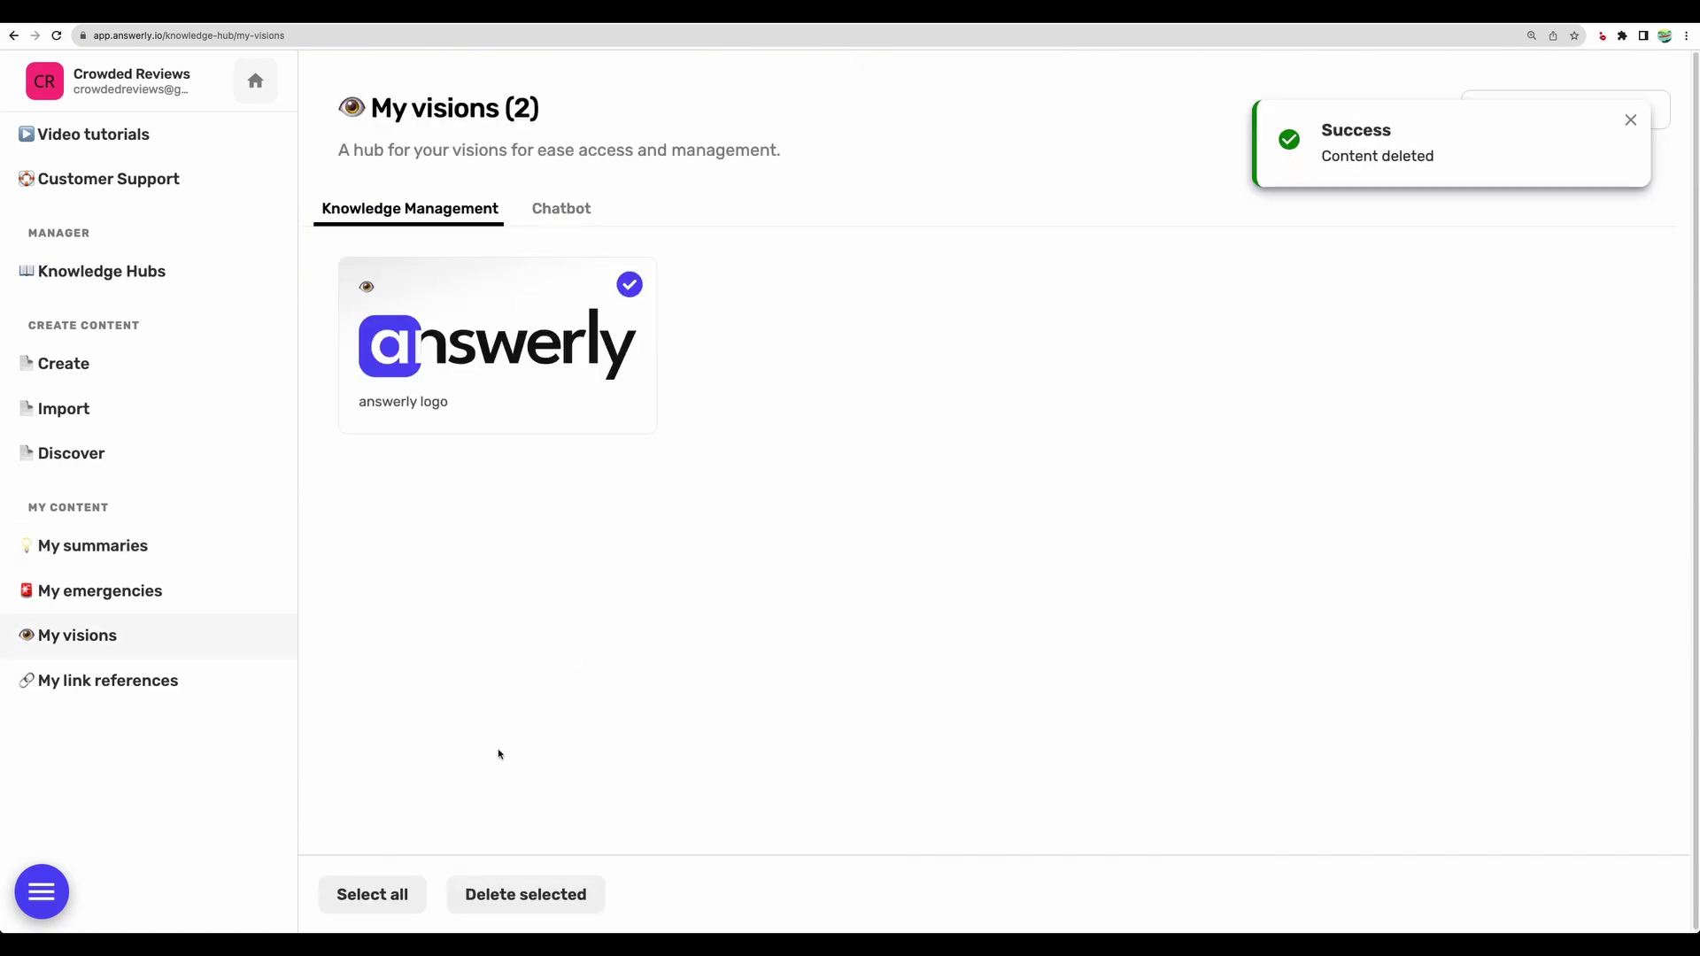
left_click(514, 895)
left_click(968, 589)
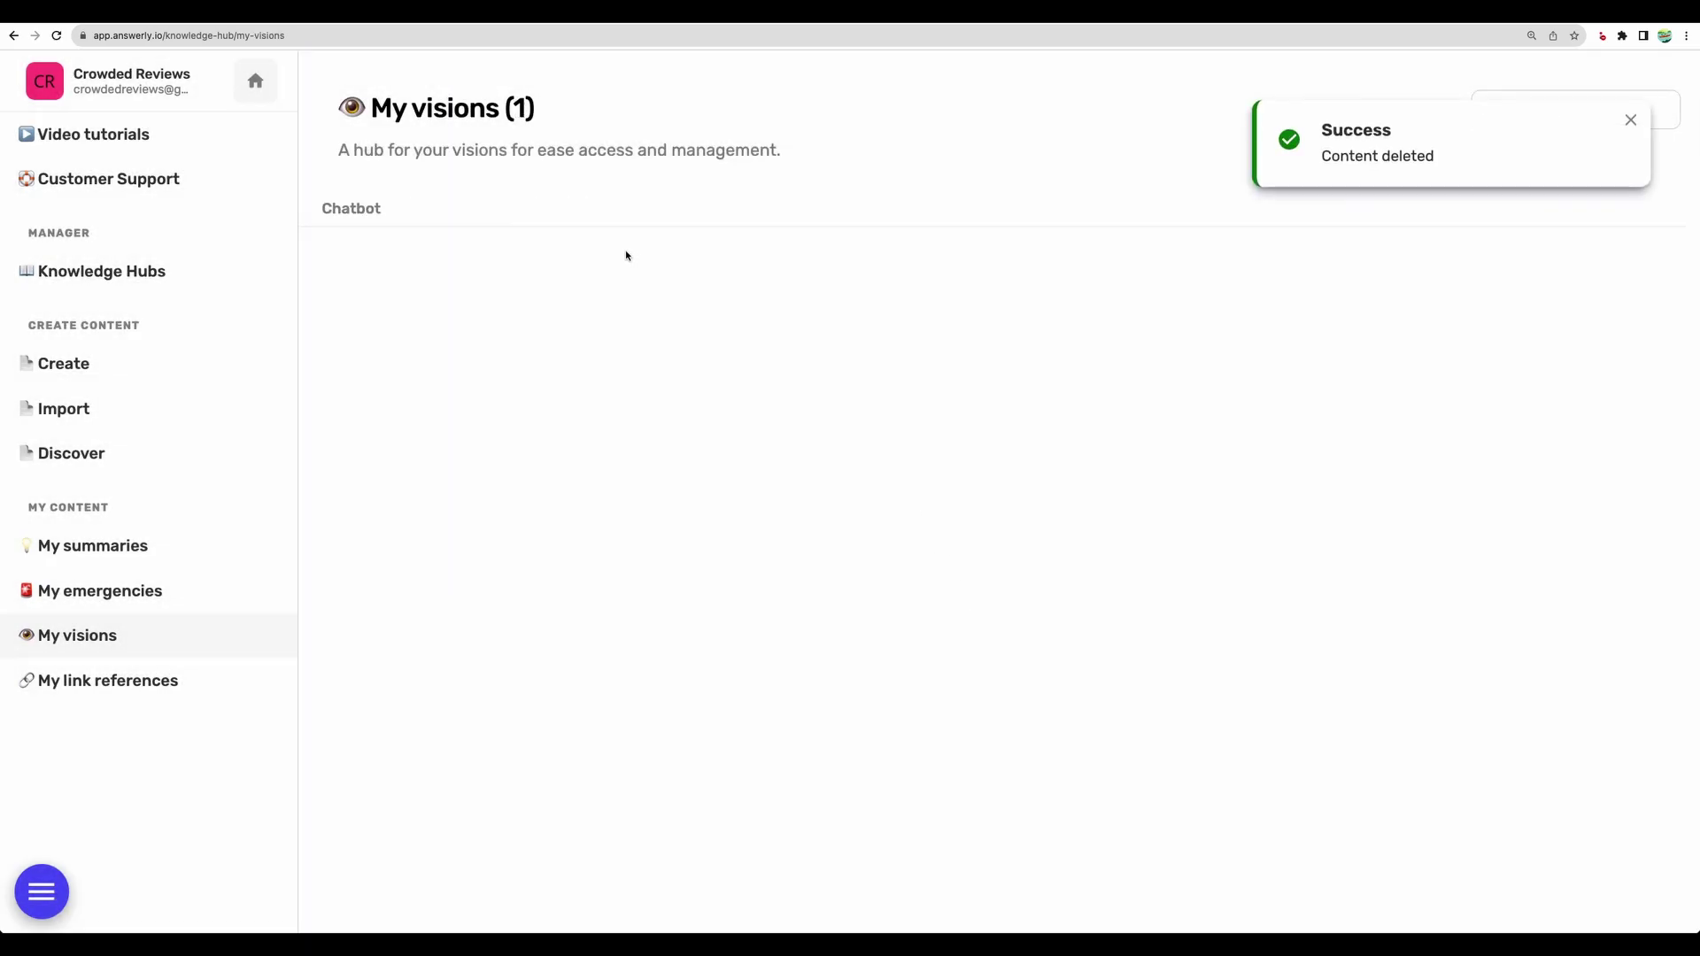
left_click(121, 412)
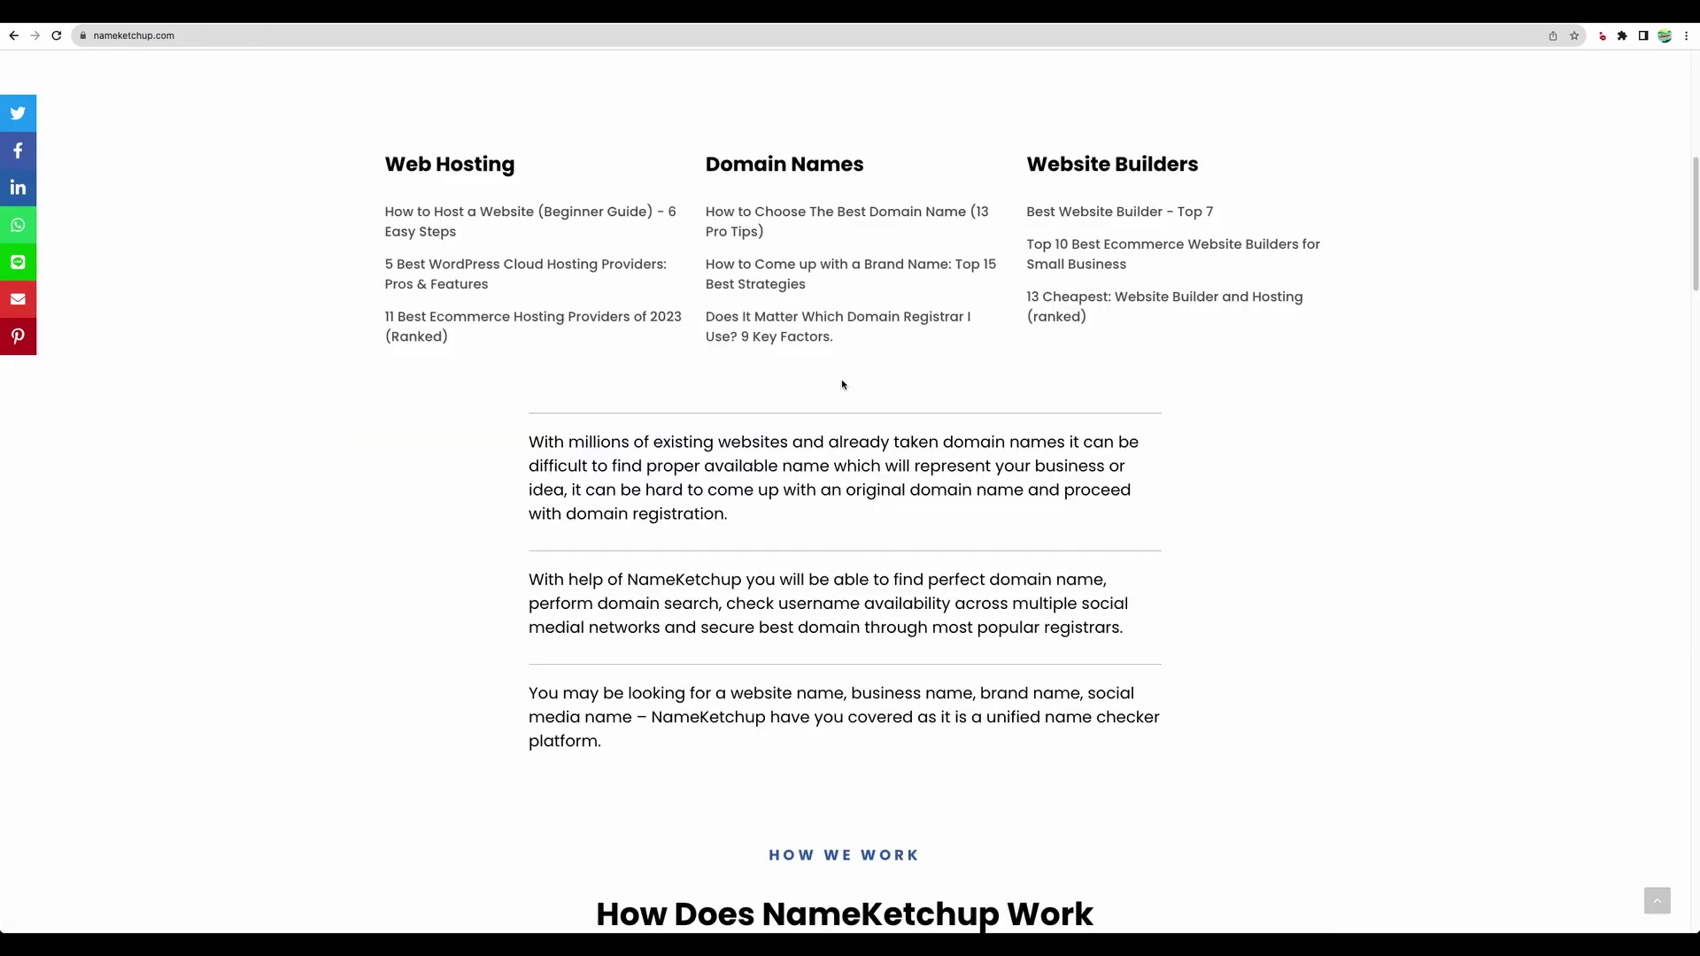
scroll(841, 381, "down", 8)
scroll(841, 381, "up", 15)
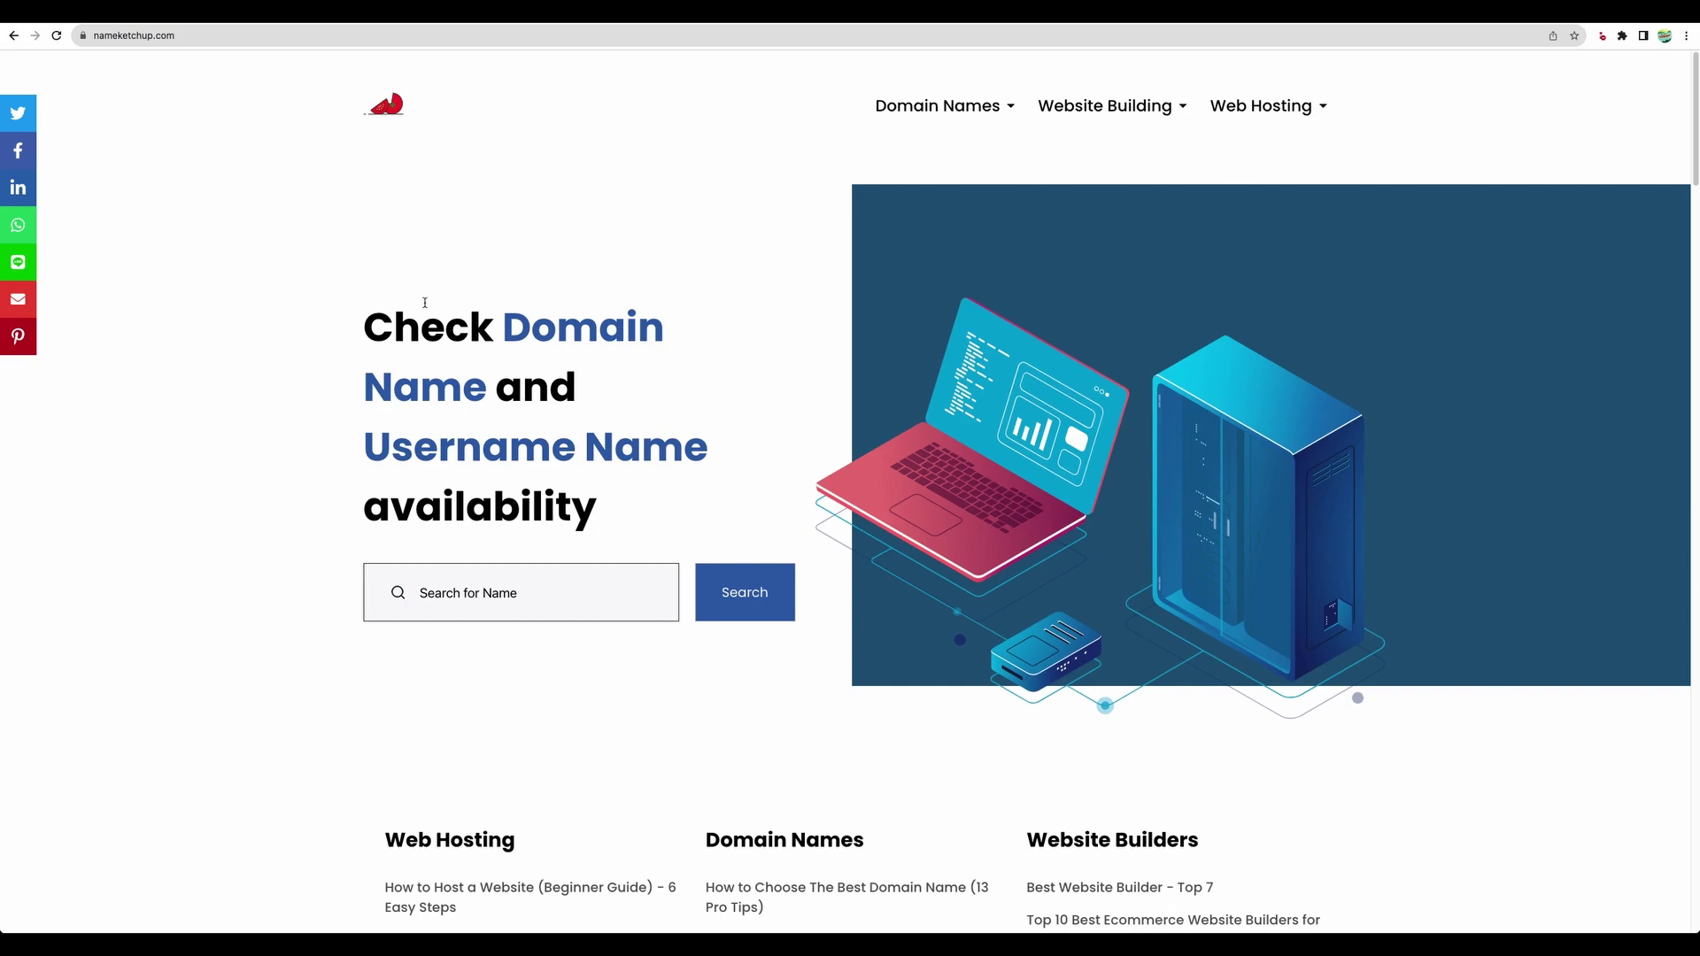
Look over the NameKetchup homepage and Domain Names menu, and select the nameketchup.com address.
left_click_drag(425, 303, 587, 460)
left_click(636, 461)
scroll(828, 311, "down", 1)
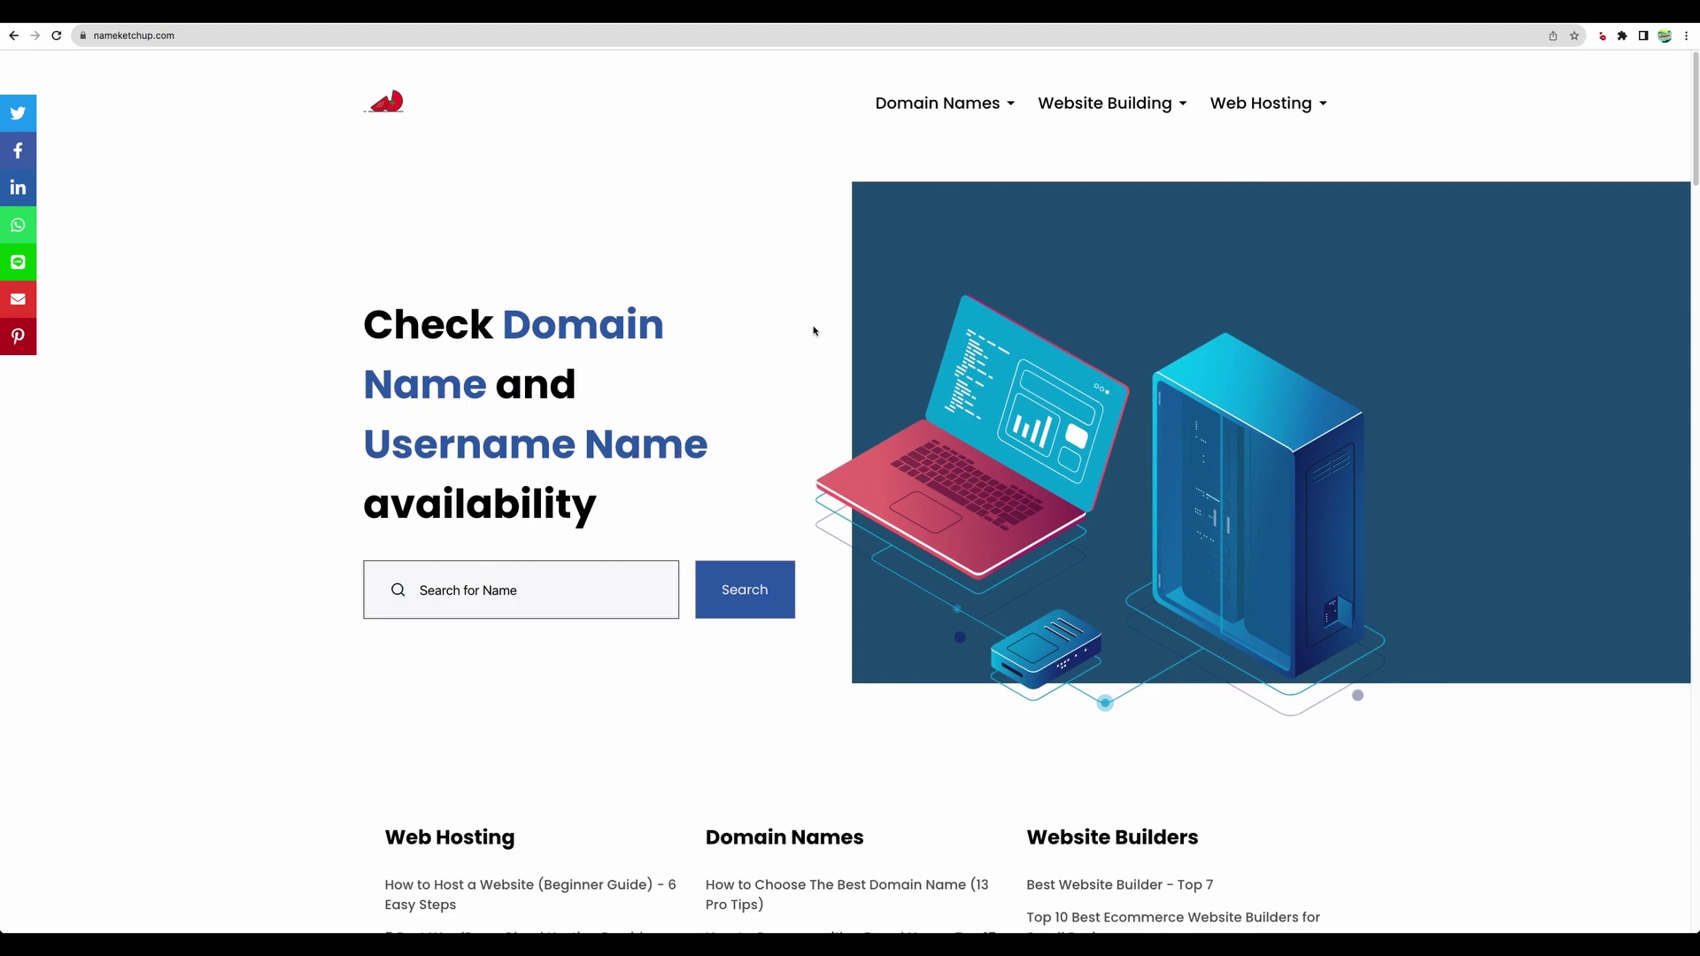
mouse_move(993, 100)
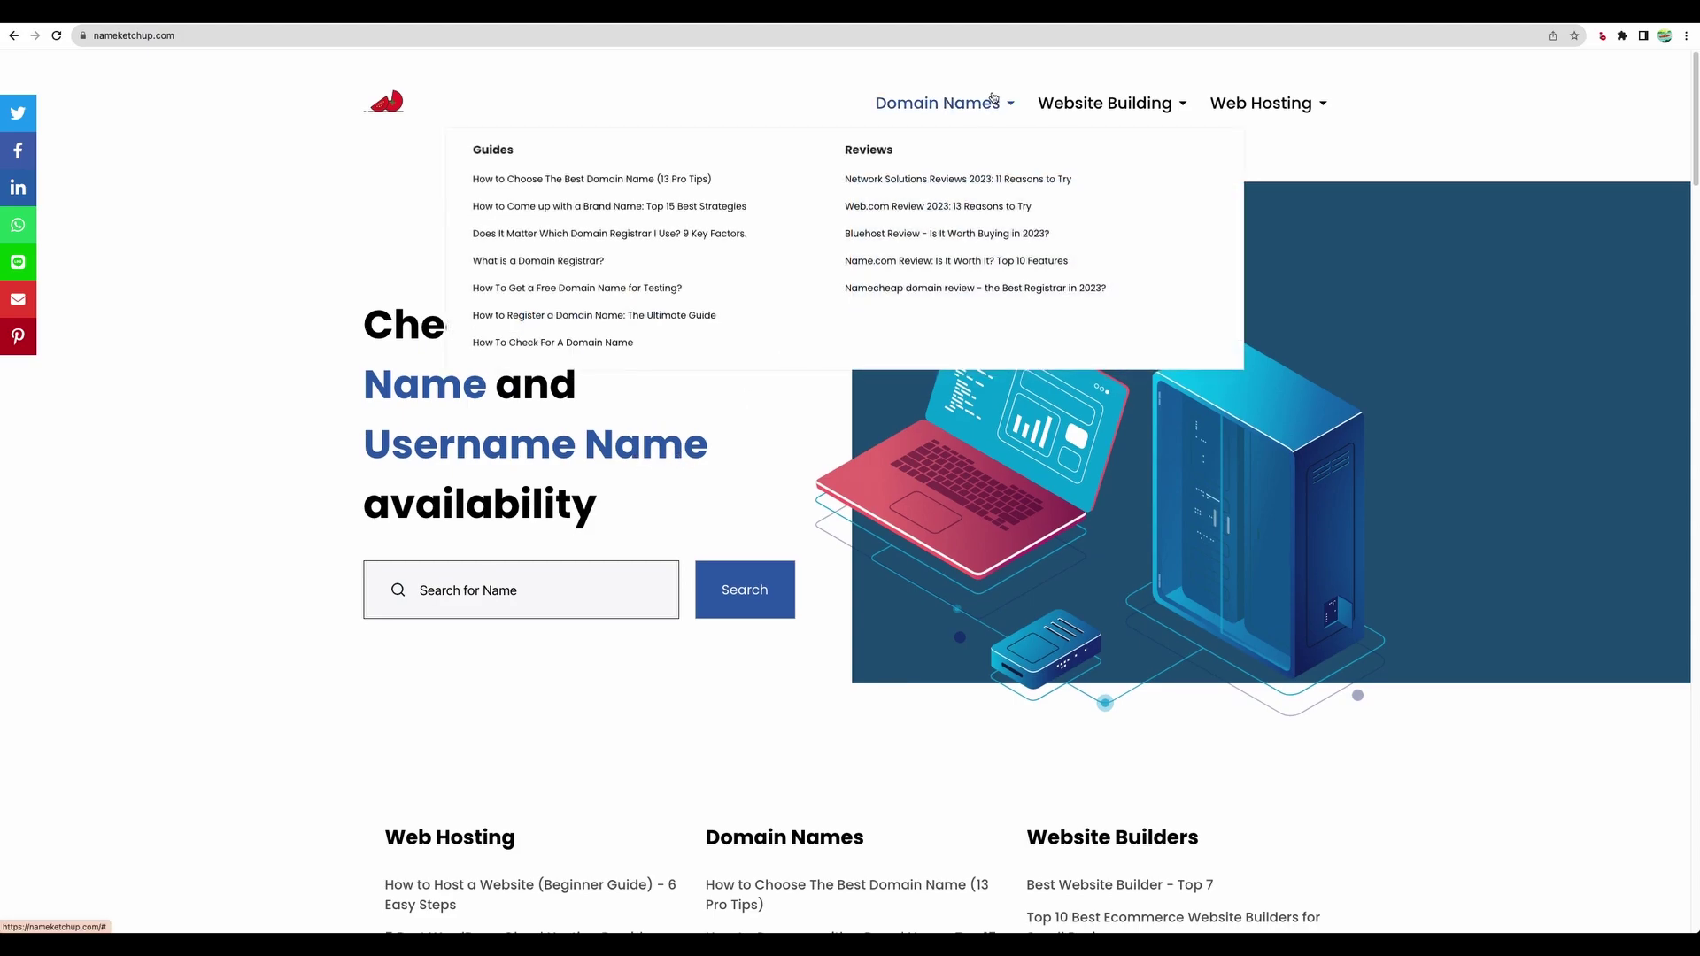
left_click(336, 34)
scroll(634, 398, "down", 8)
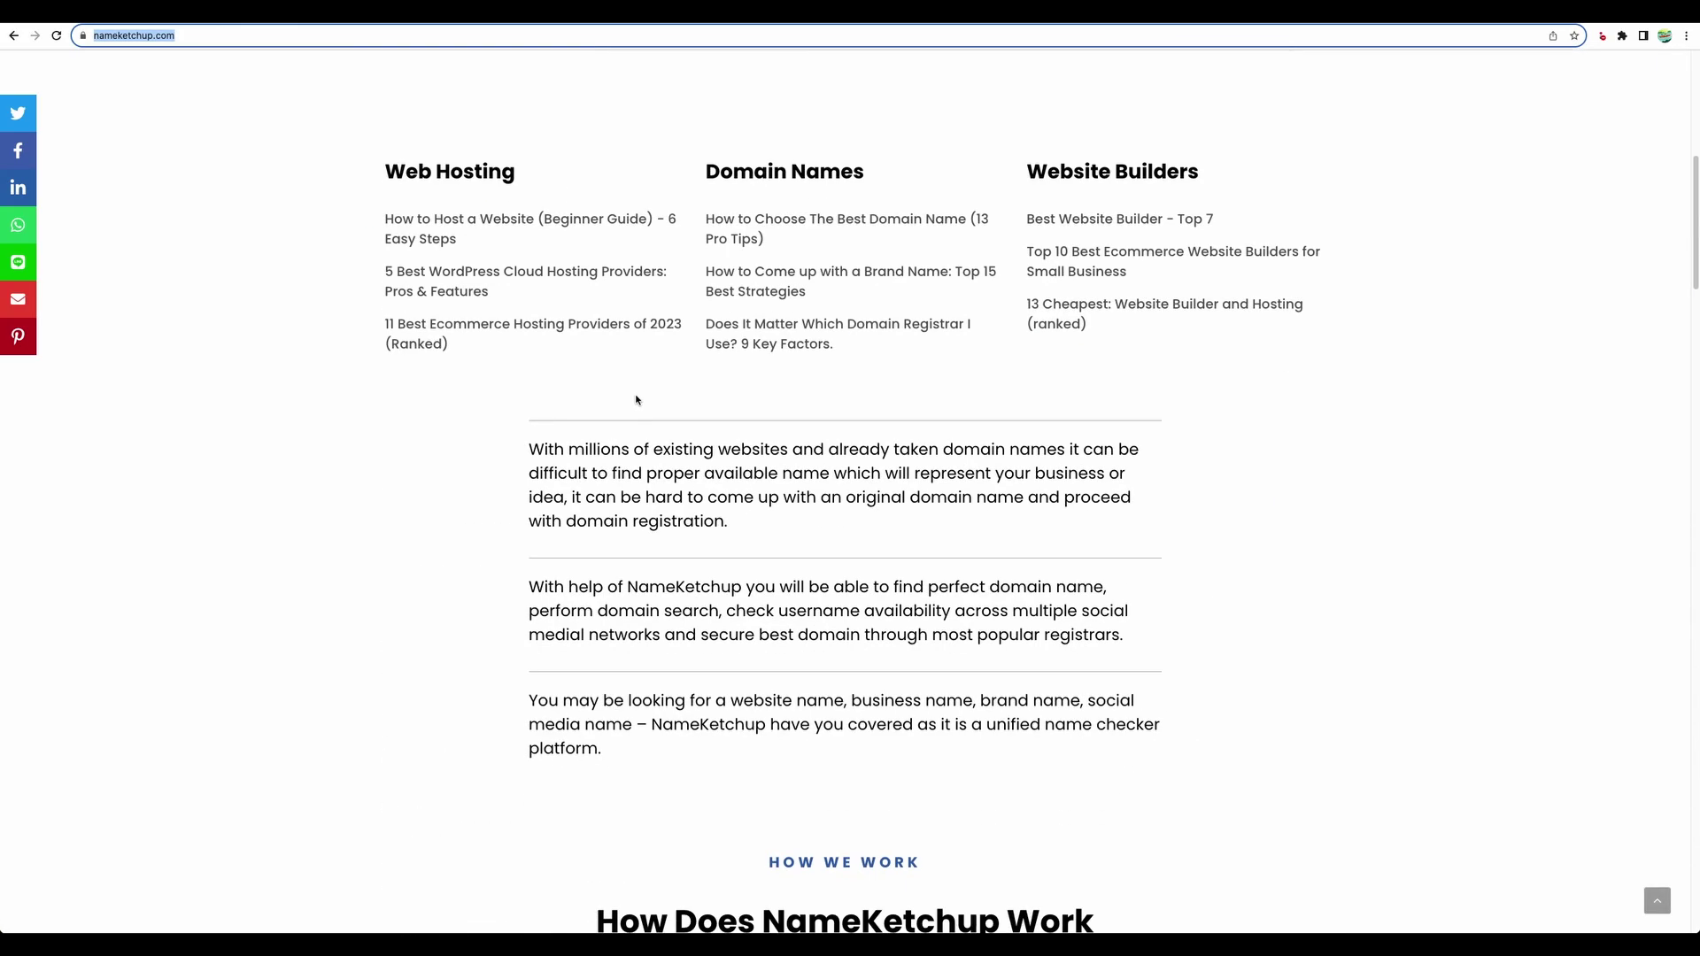
scroll(634, 398, "up", 8)
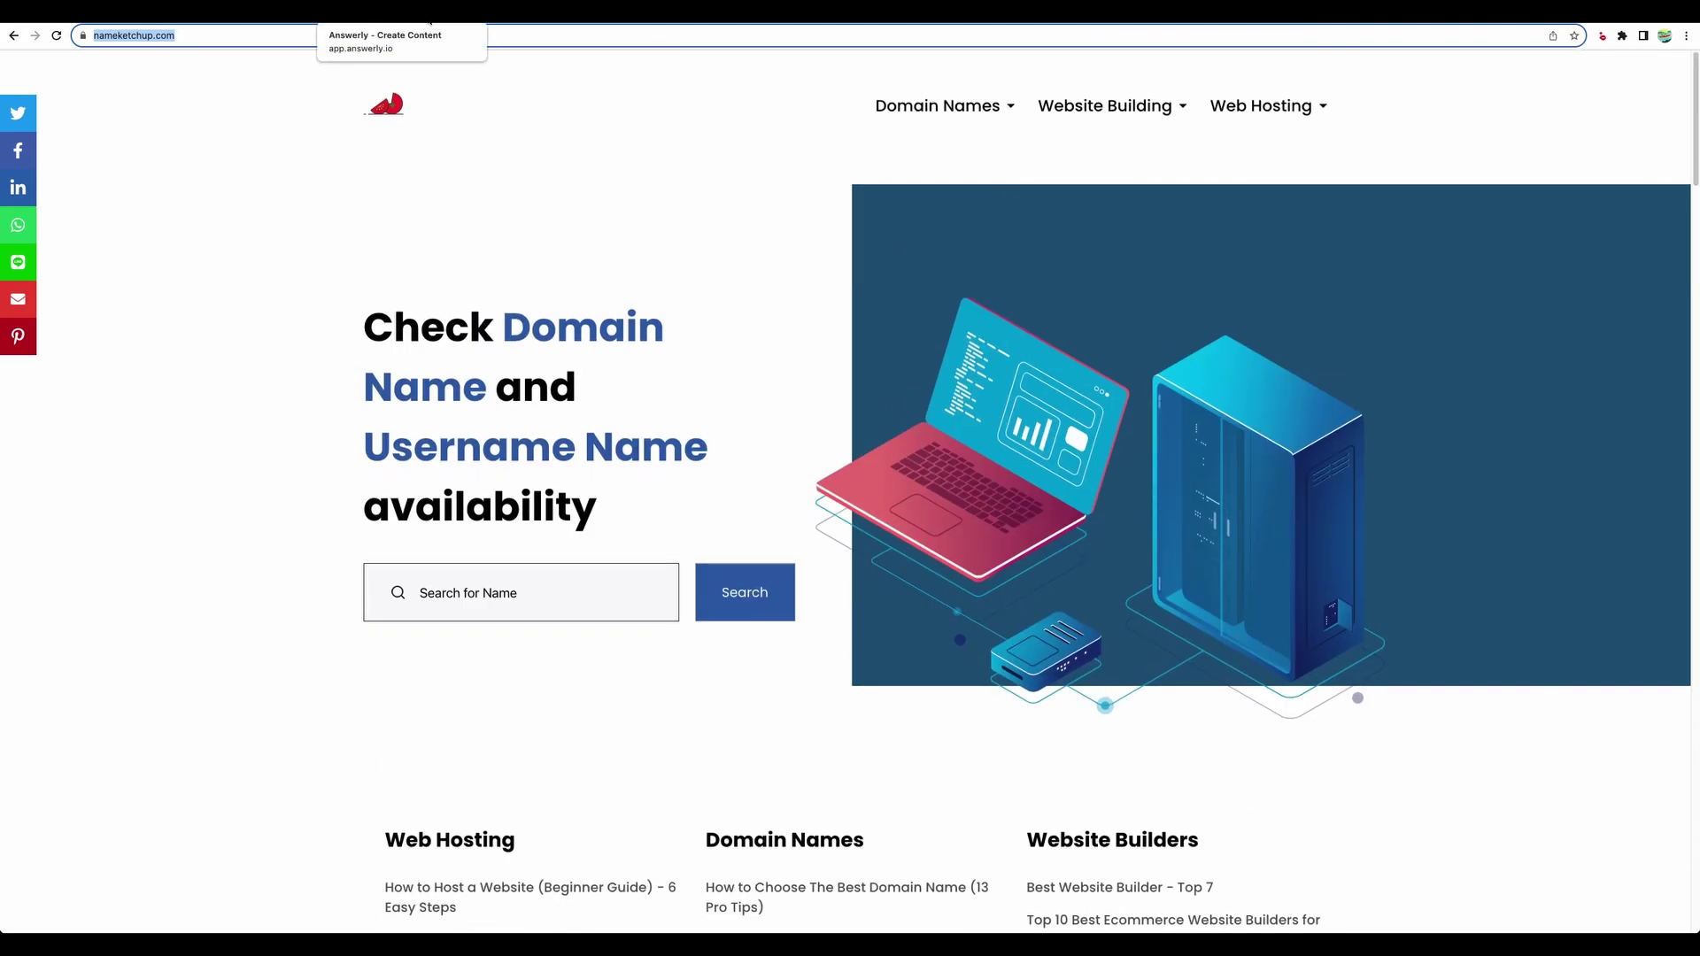
Back in Answerly, start the website import of nameketchup.com from the Import page.
left_click(405, 18)
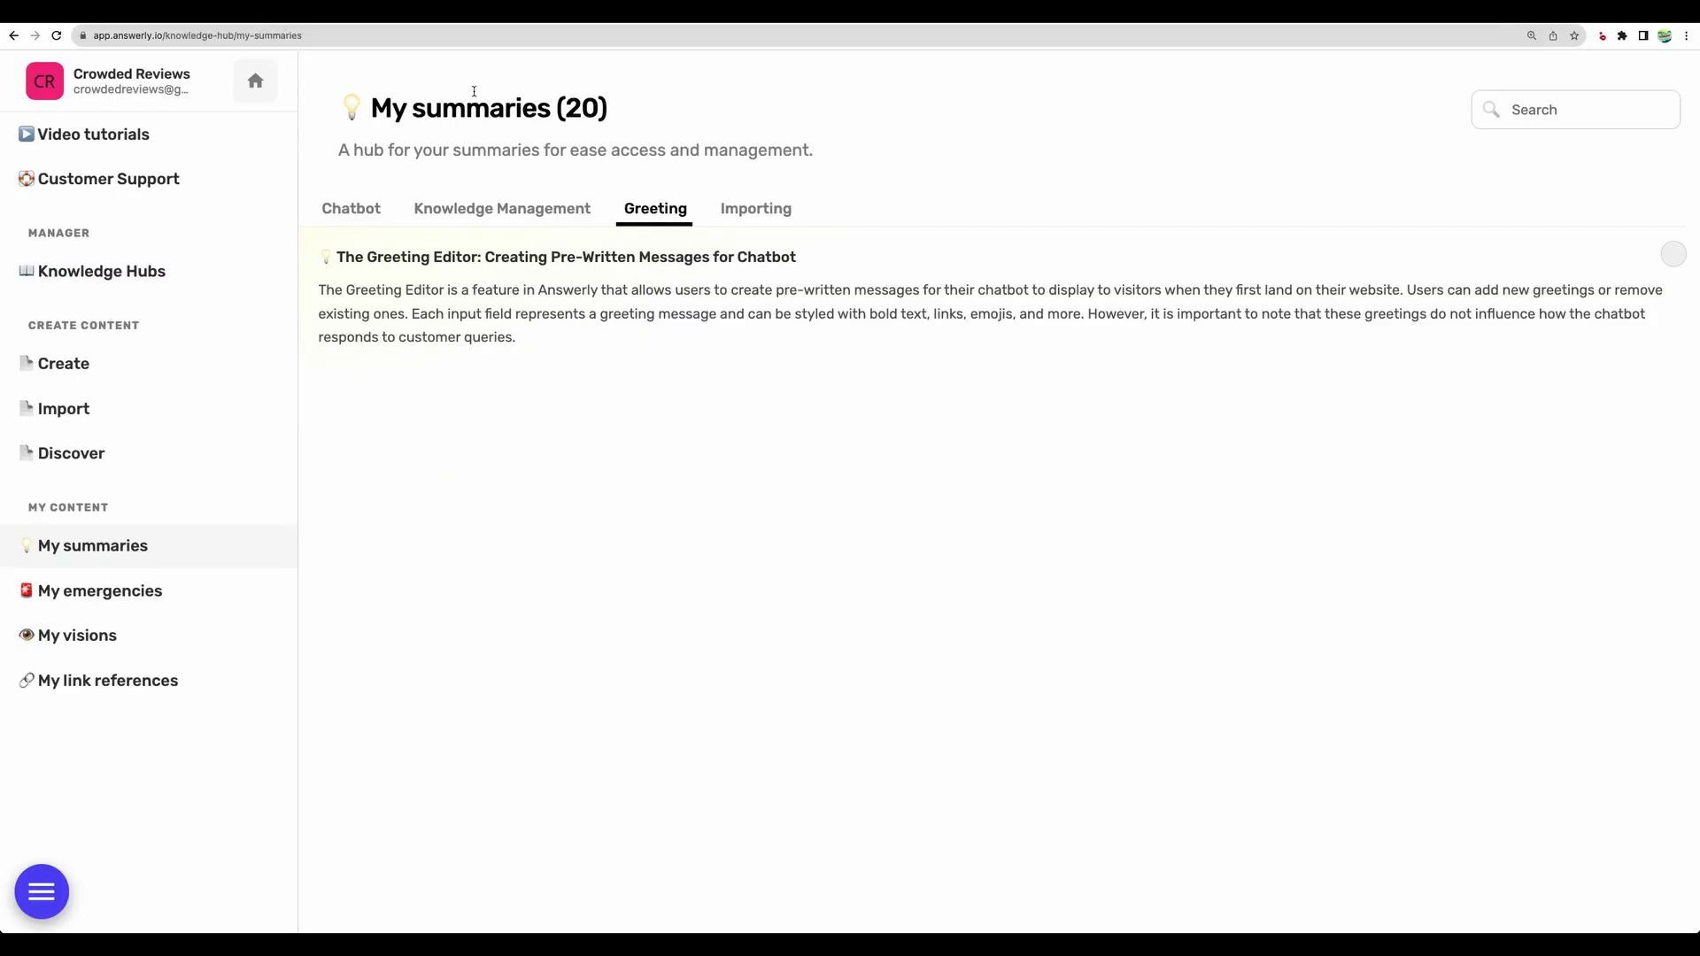
left_click(140, 418)
left_click(1125, 402)
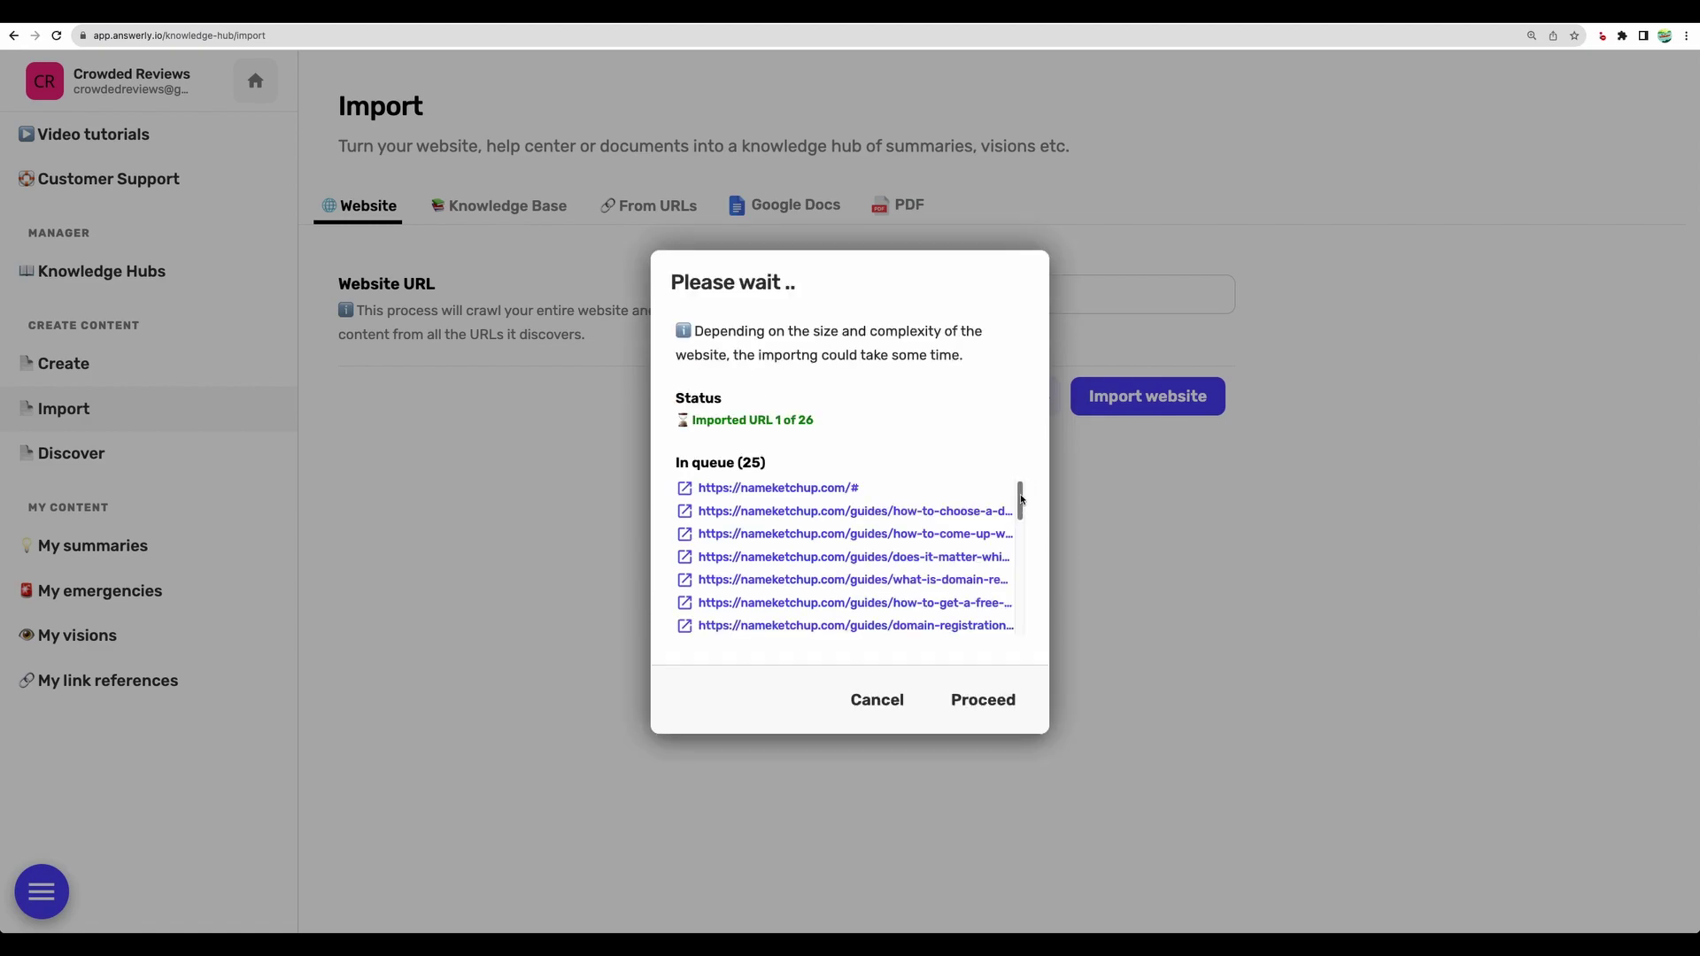
left_click_drag(1021, 498, 1010, 617)
scroll(917, 540, "up", 10)
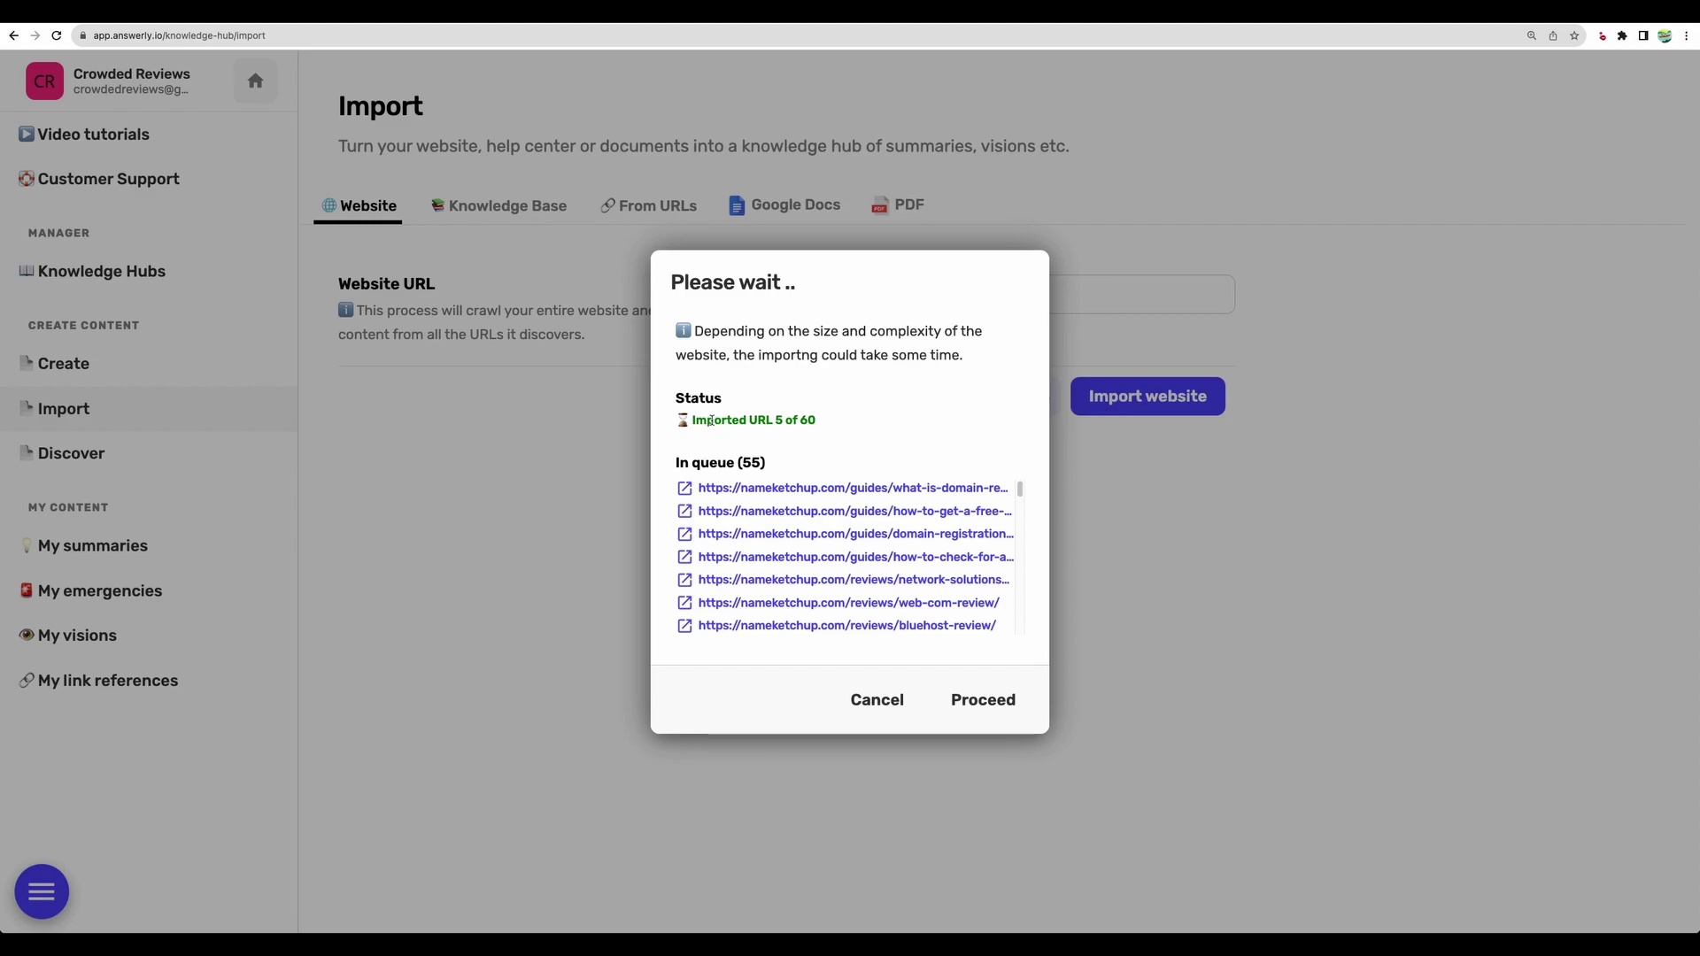
Watch the import progress reach 15 of 100 URLs, then proceed with partial results.
left_click_drag(710, 421, 807, 424)
scroll(864, 541, "down", 3)
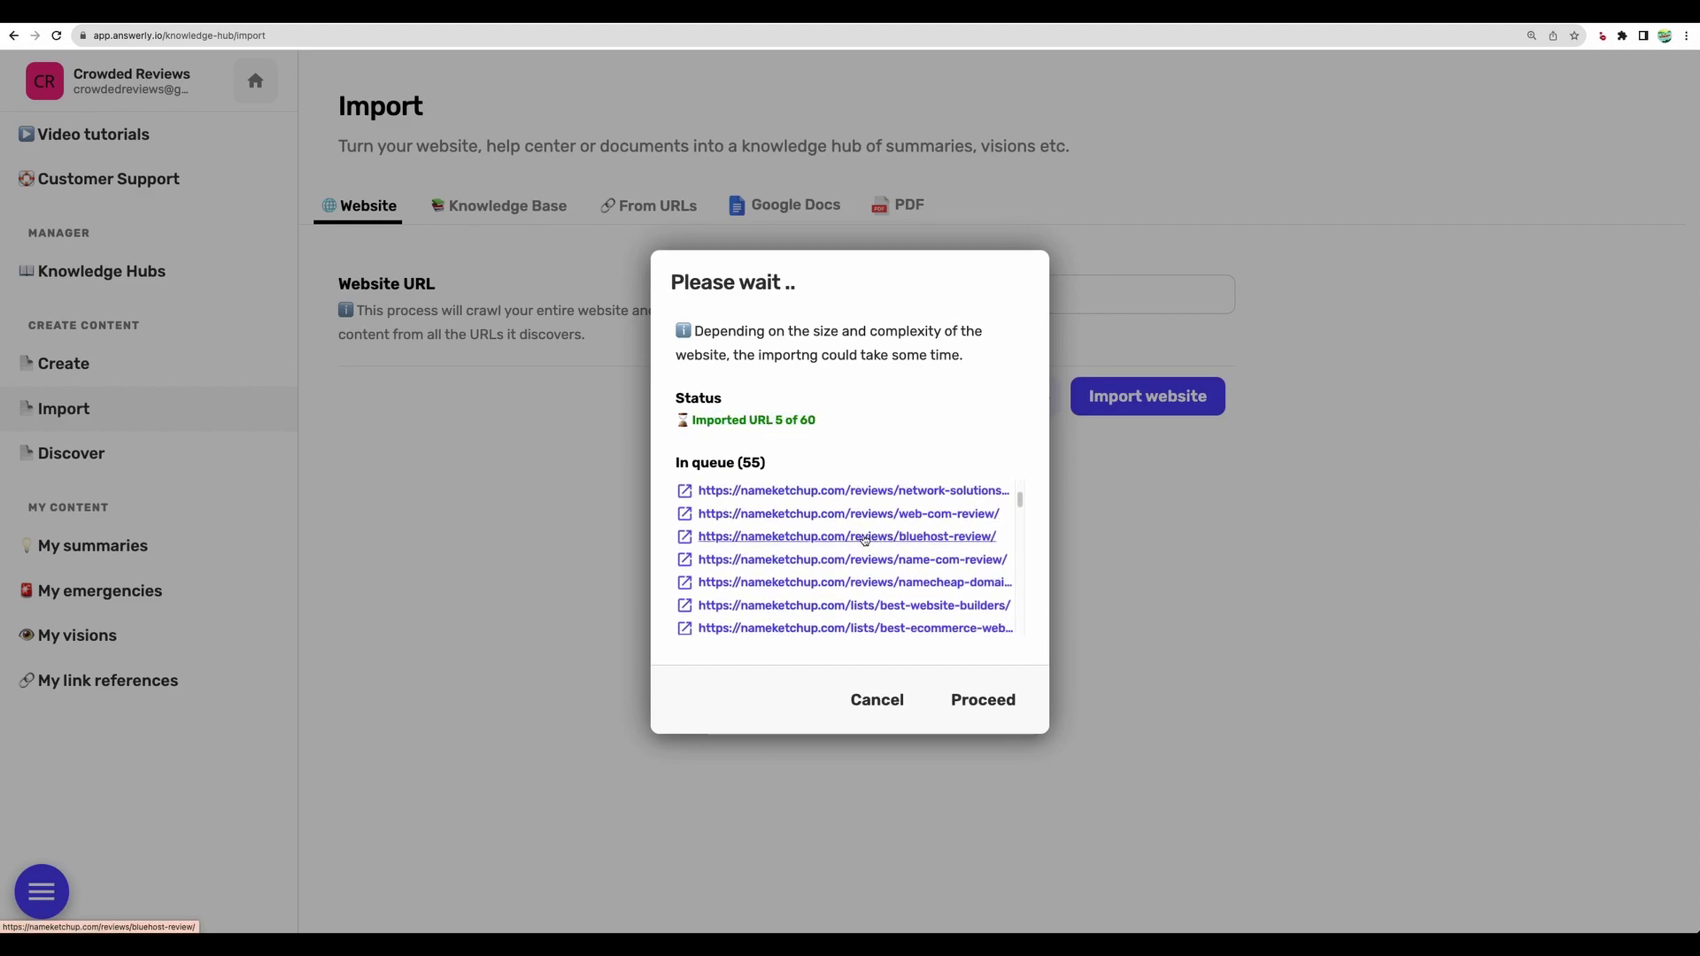
scroll(863, 540, "down", 5)
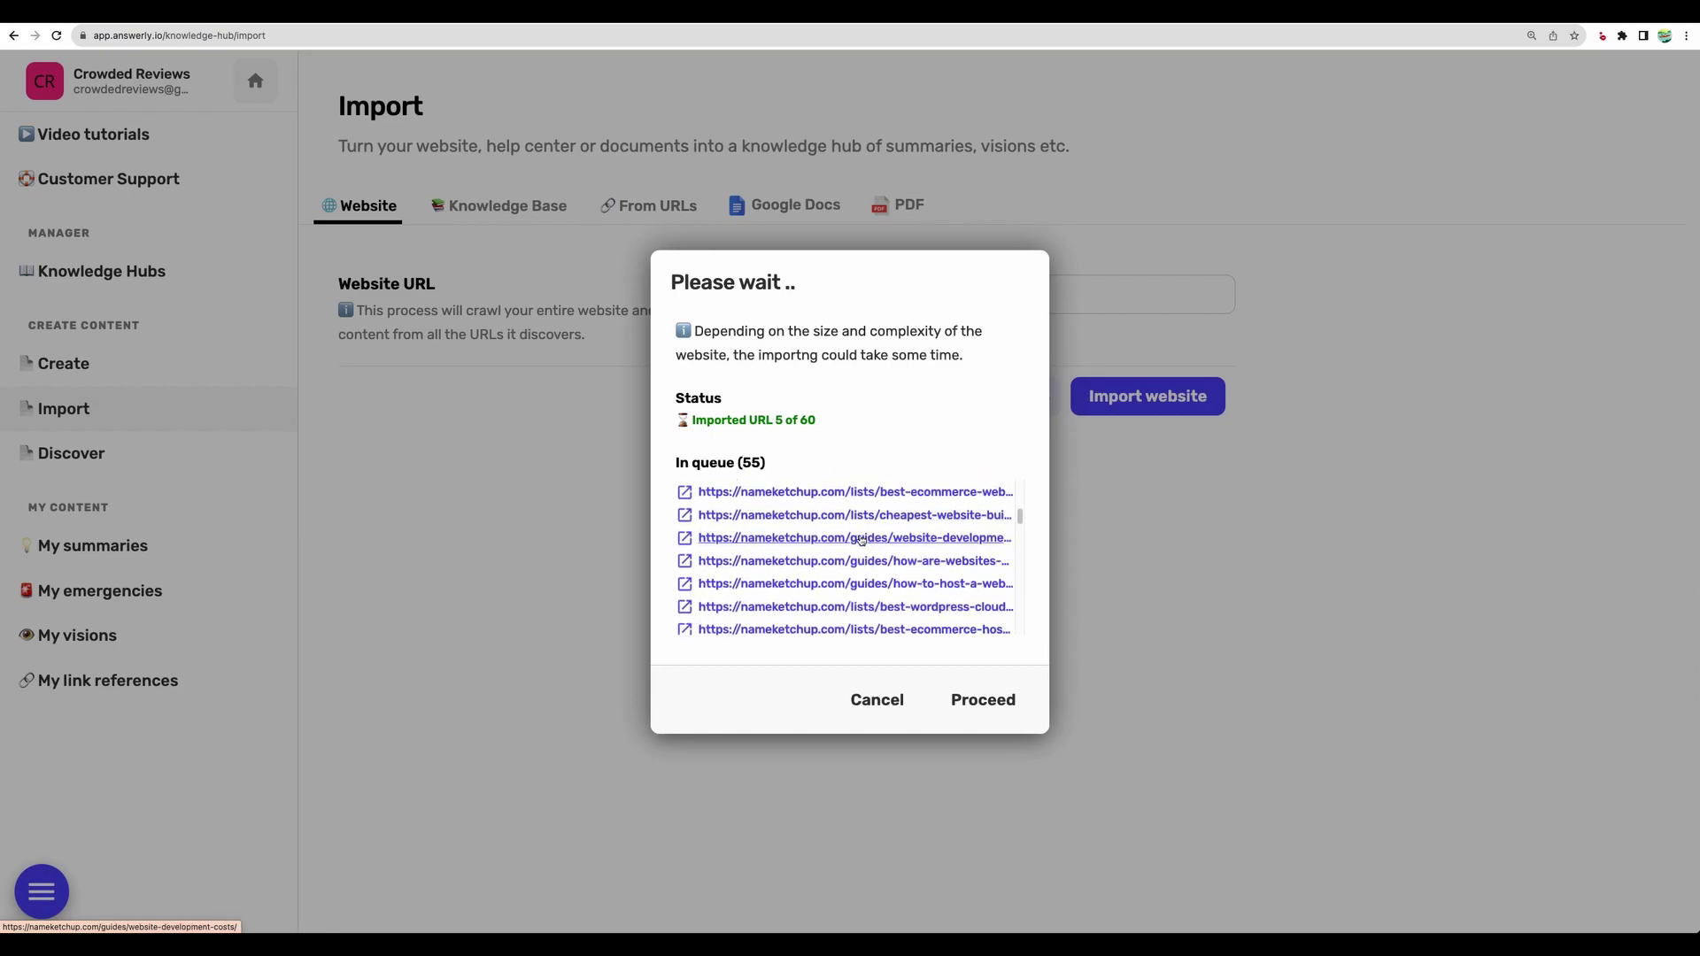
scroll(860, 539, "down", 6)
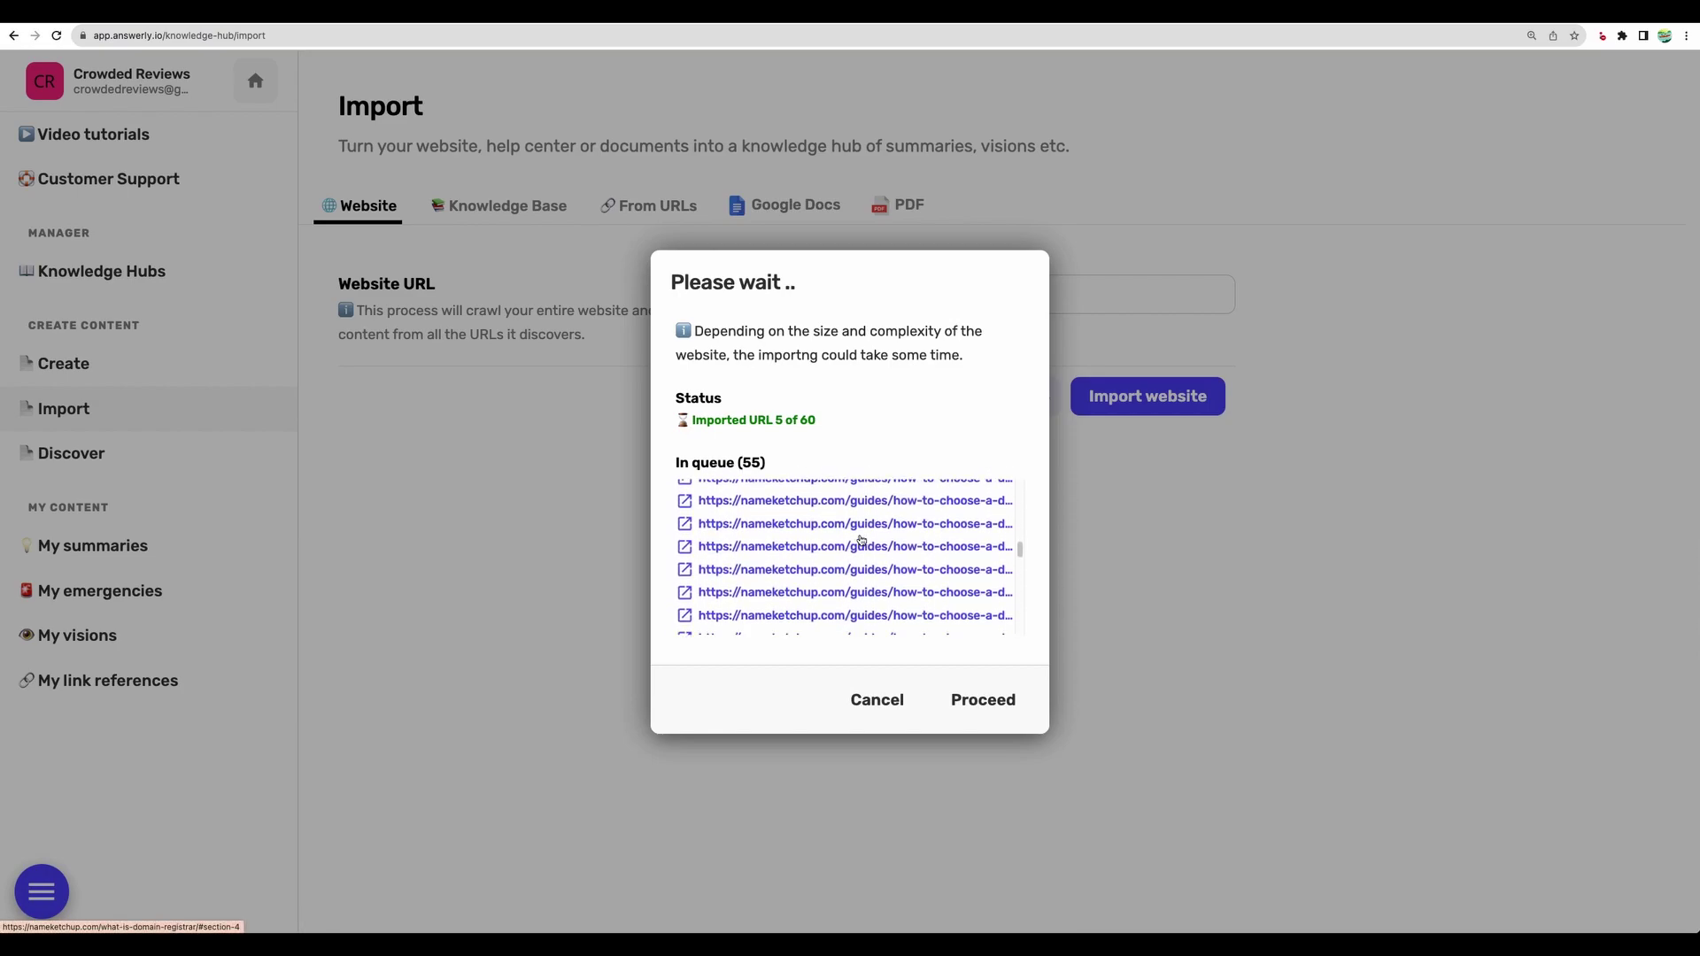
scroll(863, 539, "up", 2)
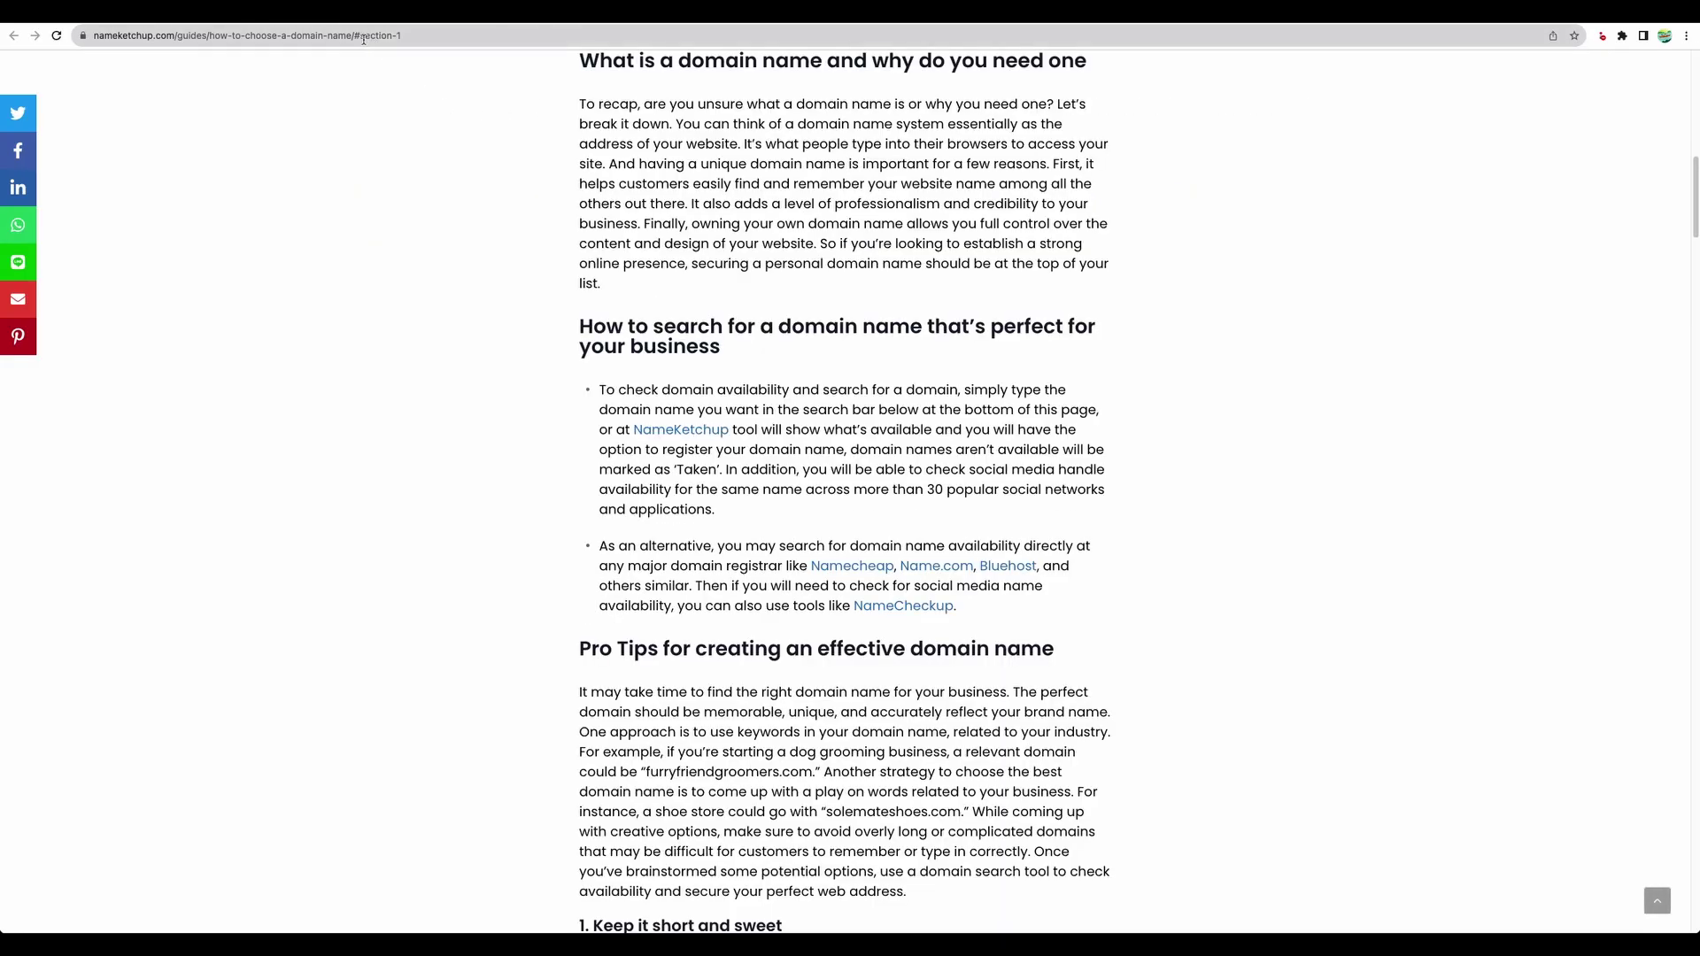
scroll(416, 51, "down", 3)
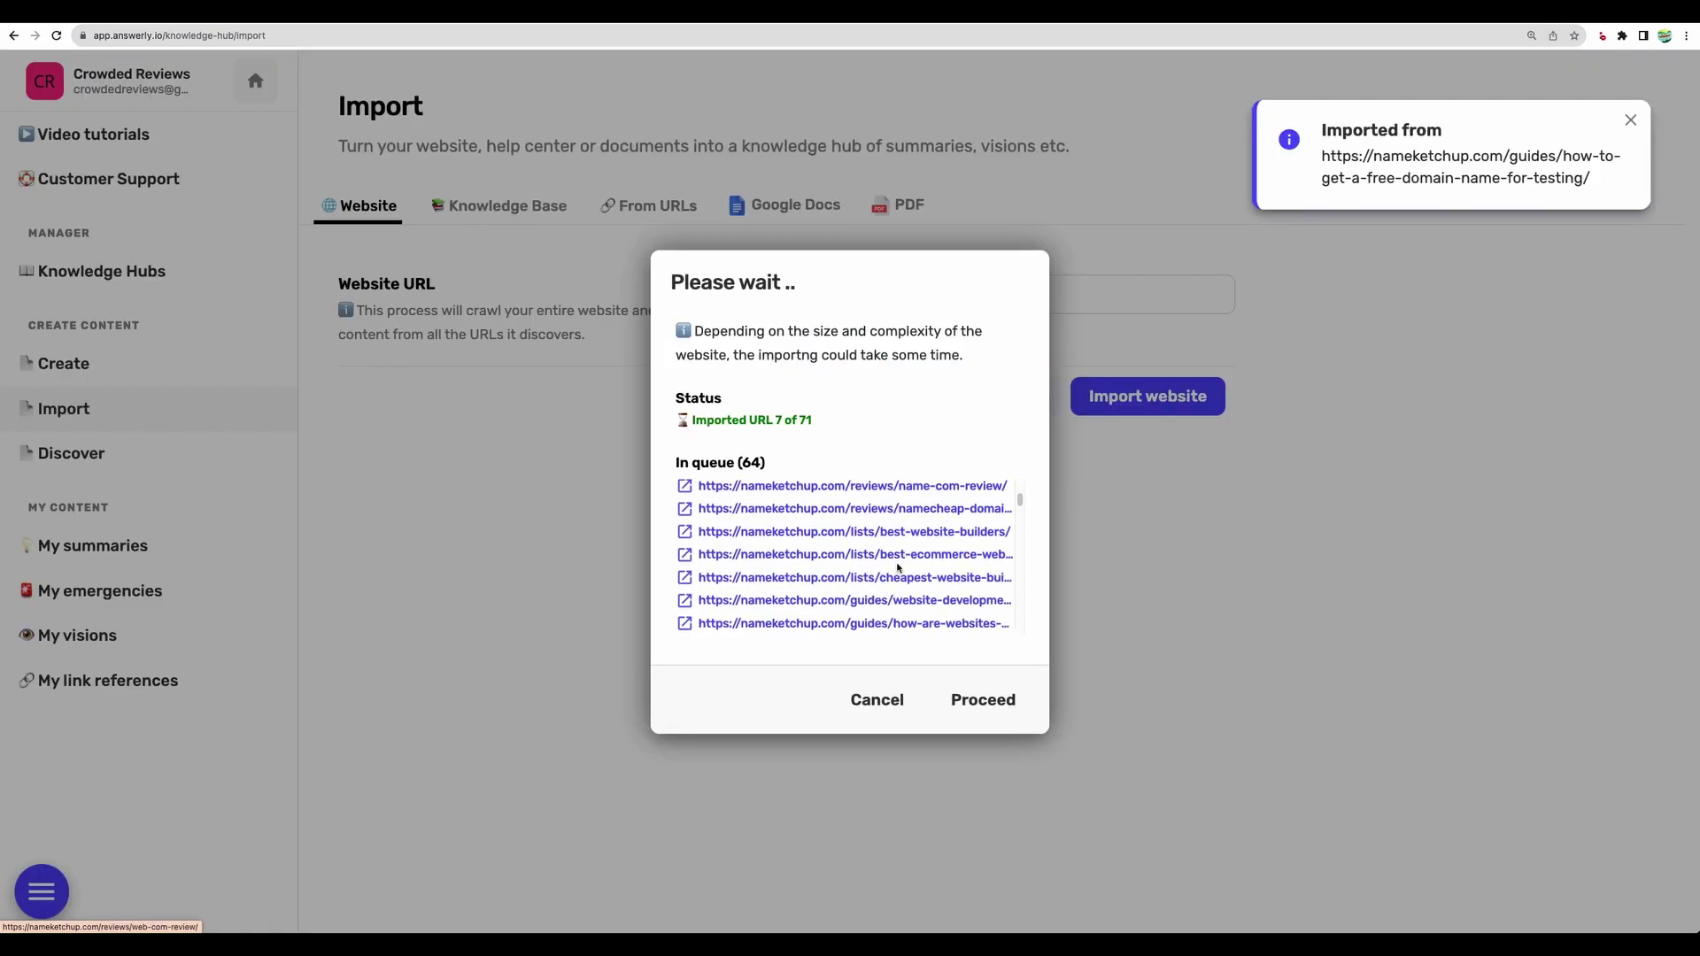
scroll(898, 567, "down", 10)
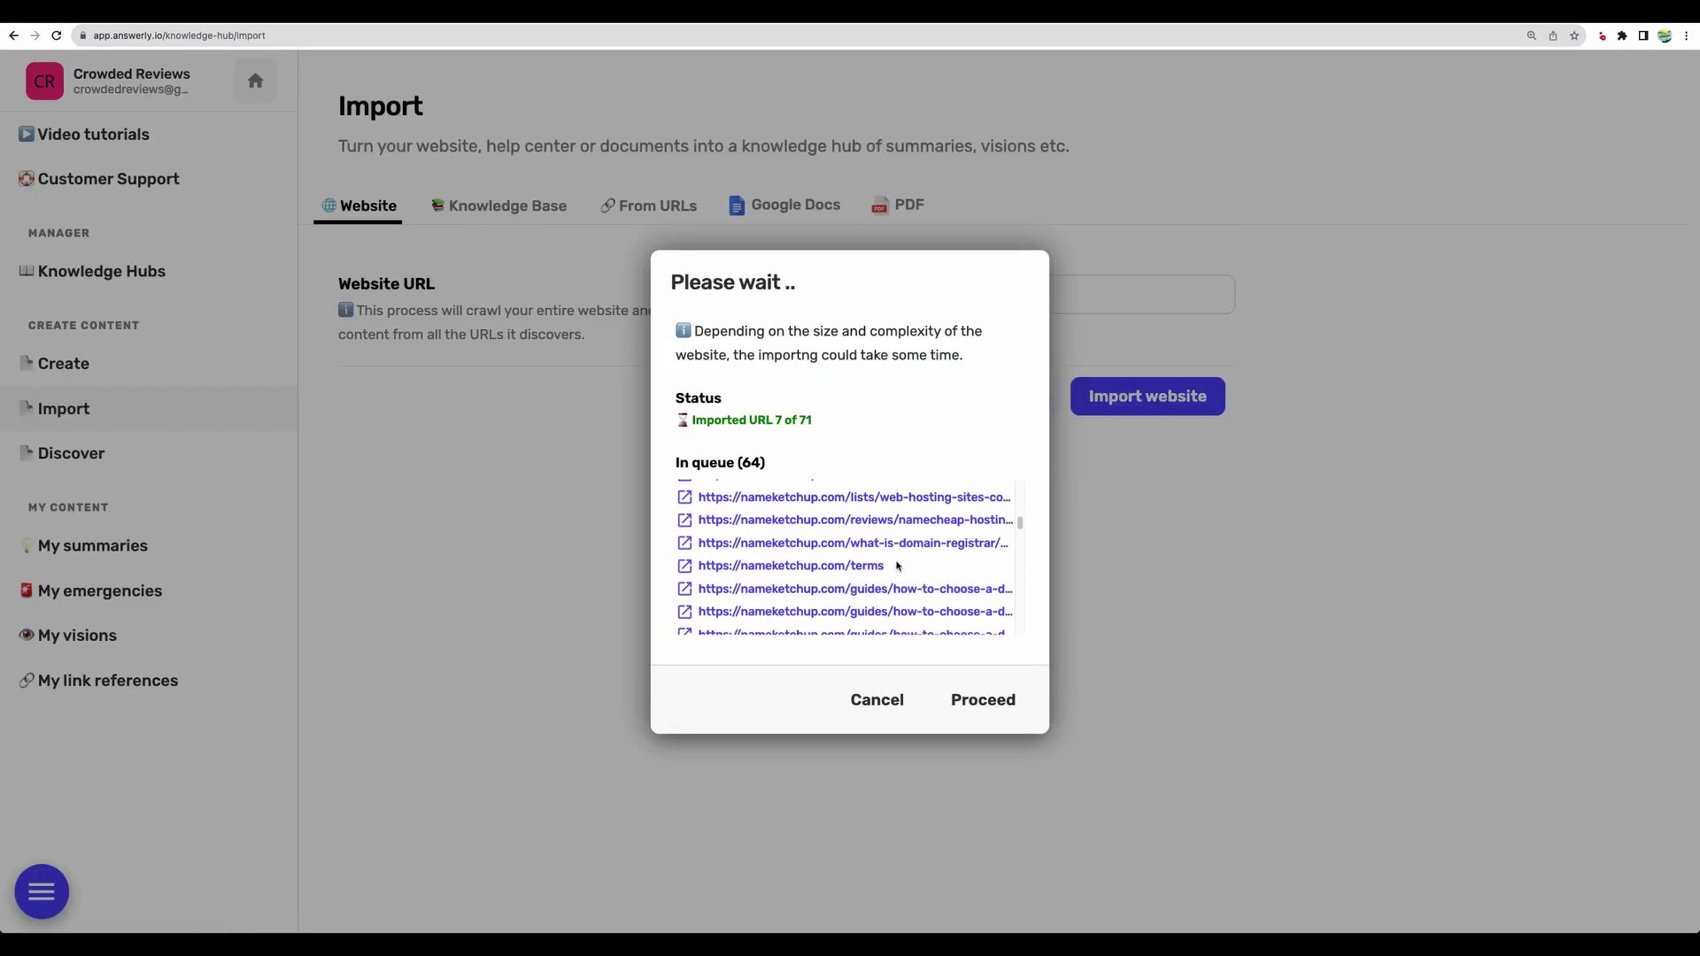
scroll(870, 547, "down", 2)
scroll(870, 546, "down", 1)
scroll(921, 533, "up", 2)
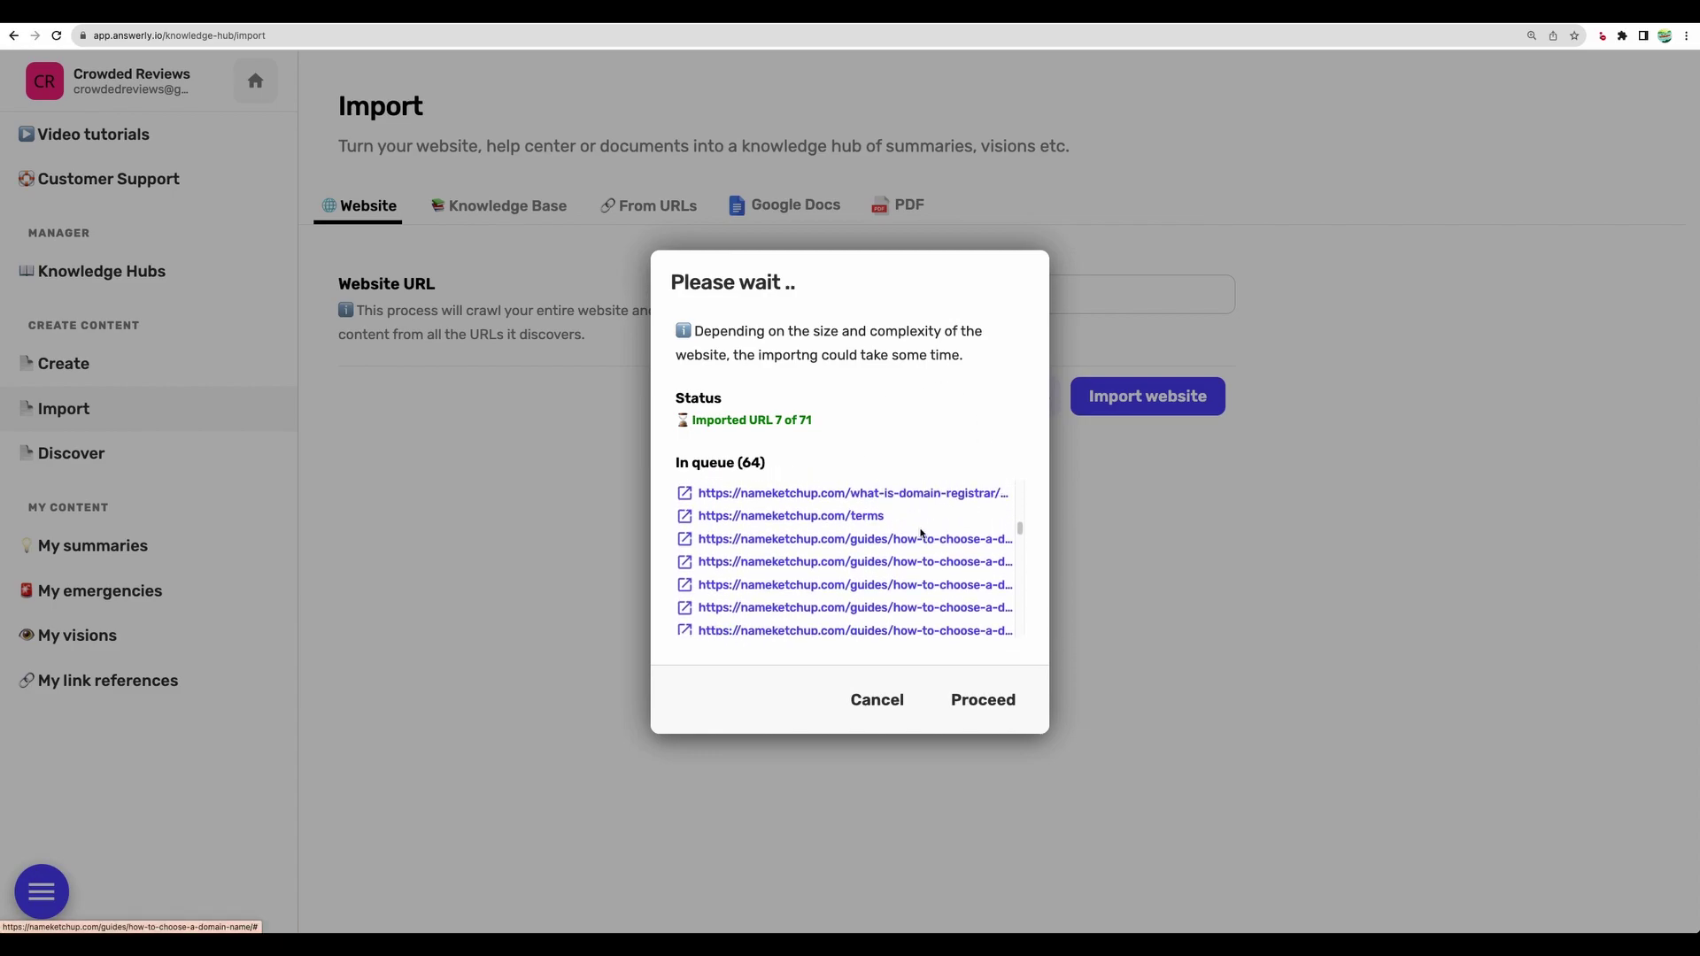
left_click_drag(696, 387, 800, 418)
left_click(821, 430)
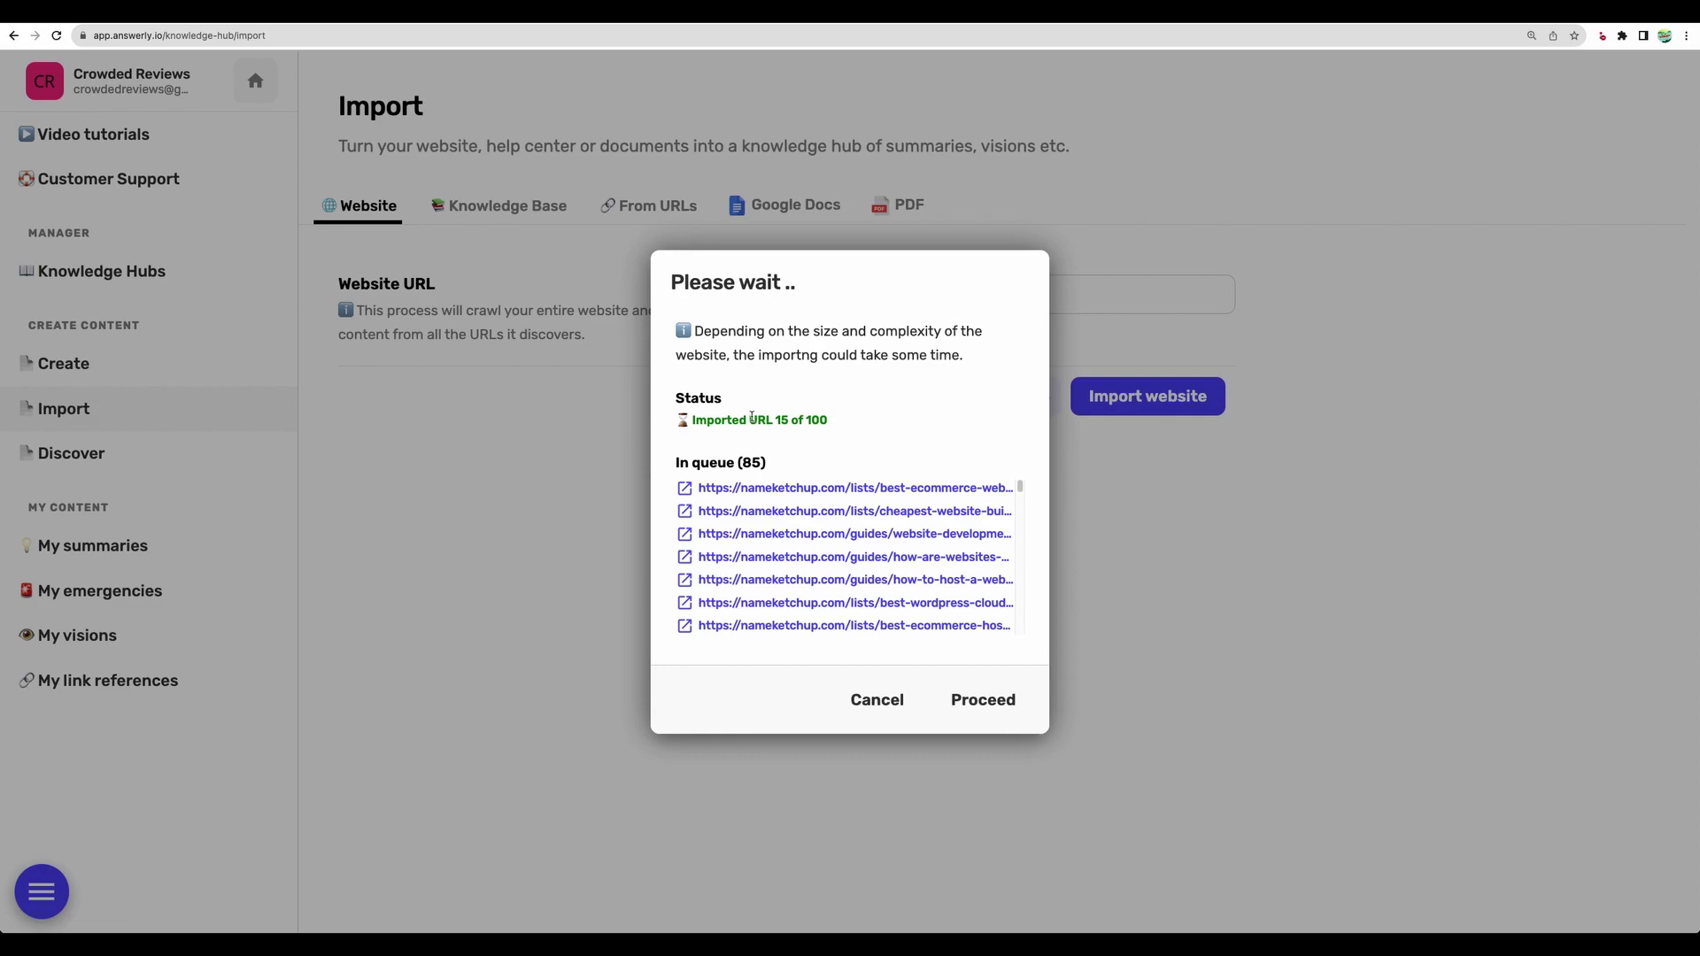
left_click_drag(745, 419, 779, 420)
left_click_drag(746, 420, 811, 421)
left_click(992, 699)
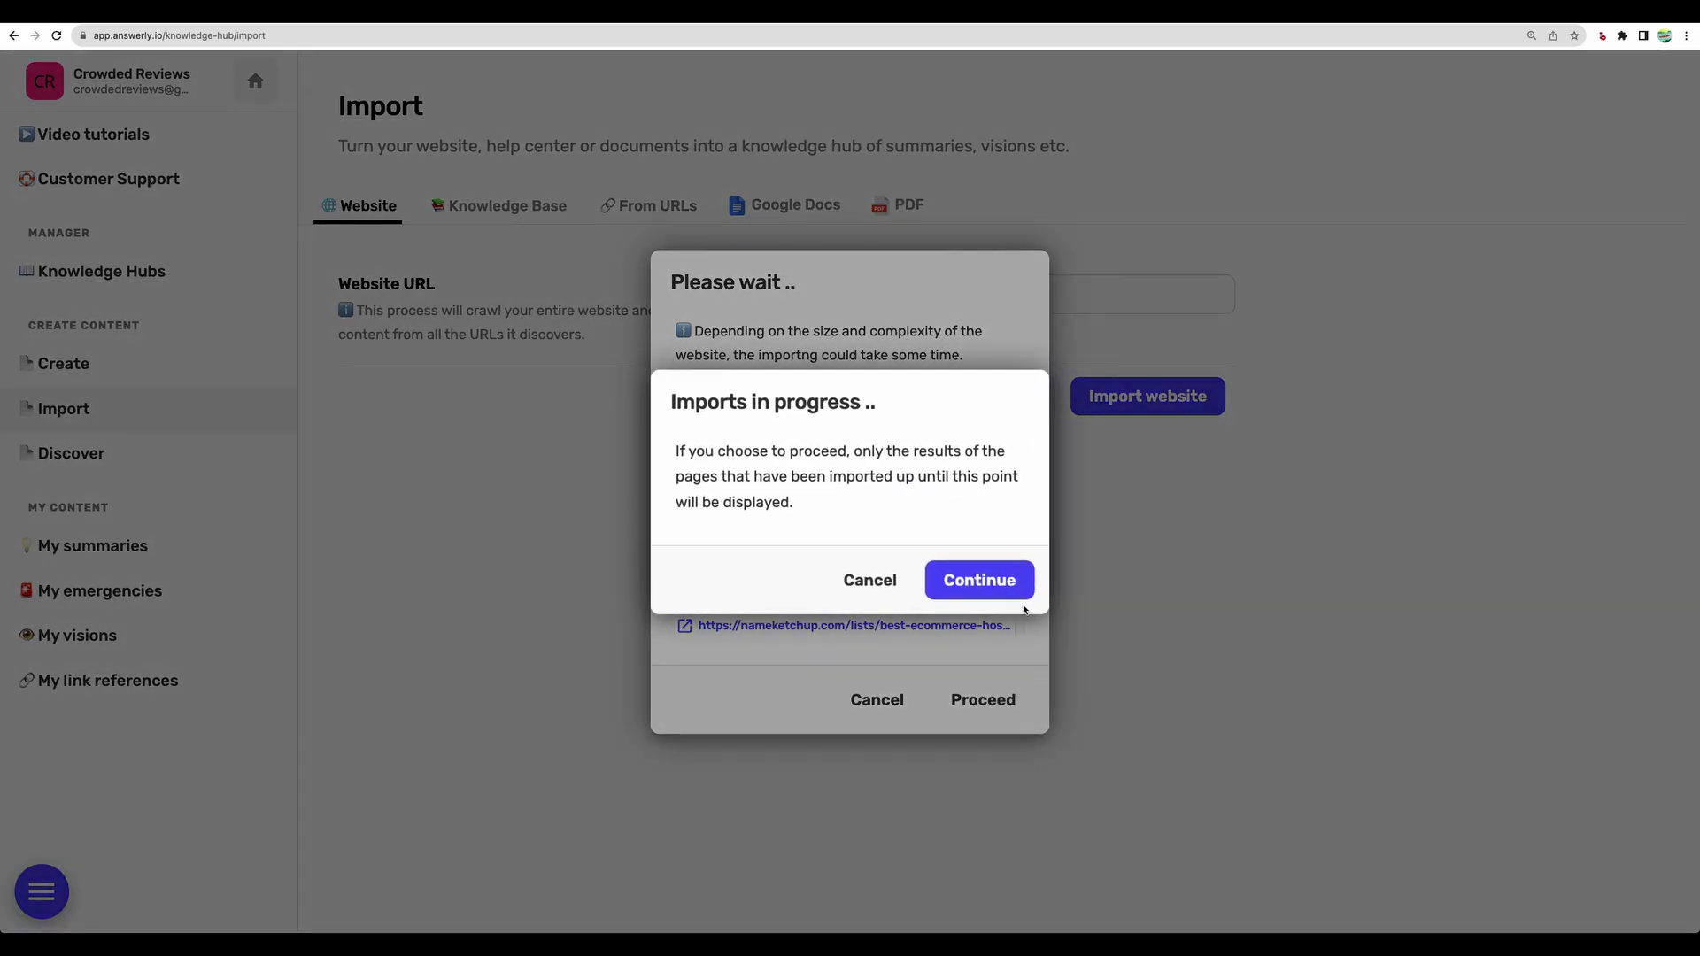
Continue with the partial crawl, review the summary cards, and import the 15 checked summaries.
left_click(980, 581)
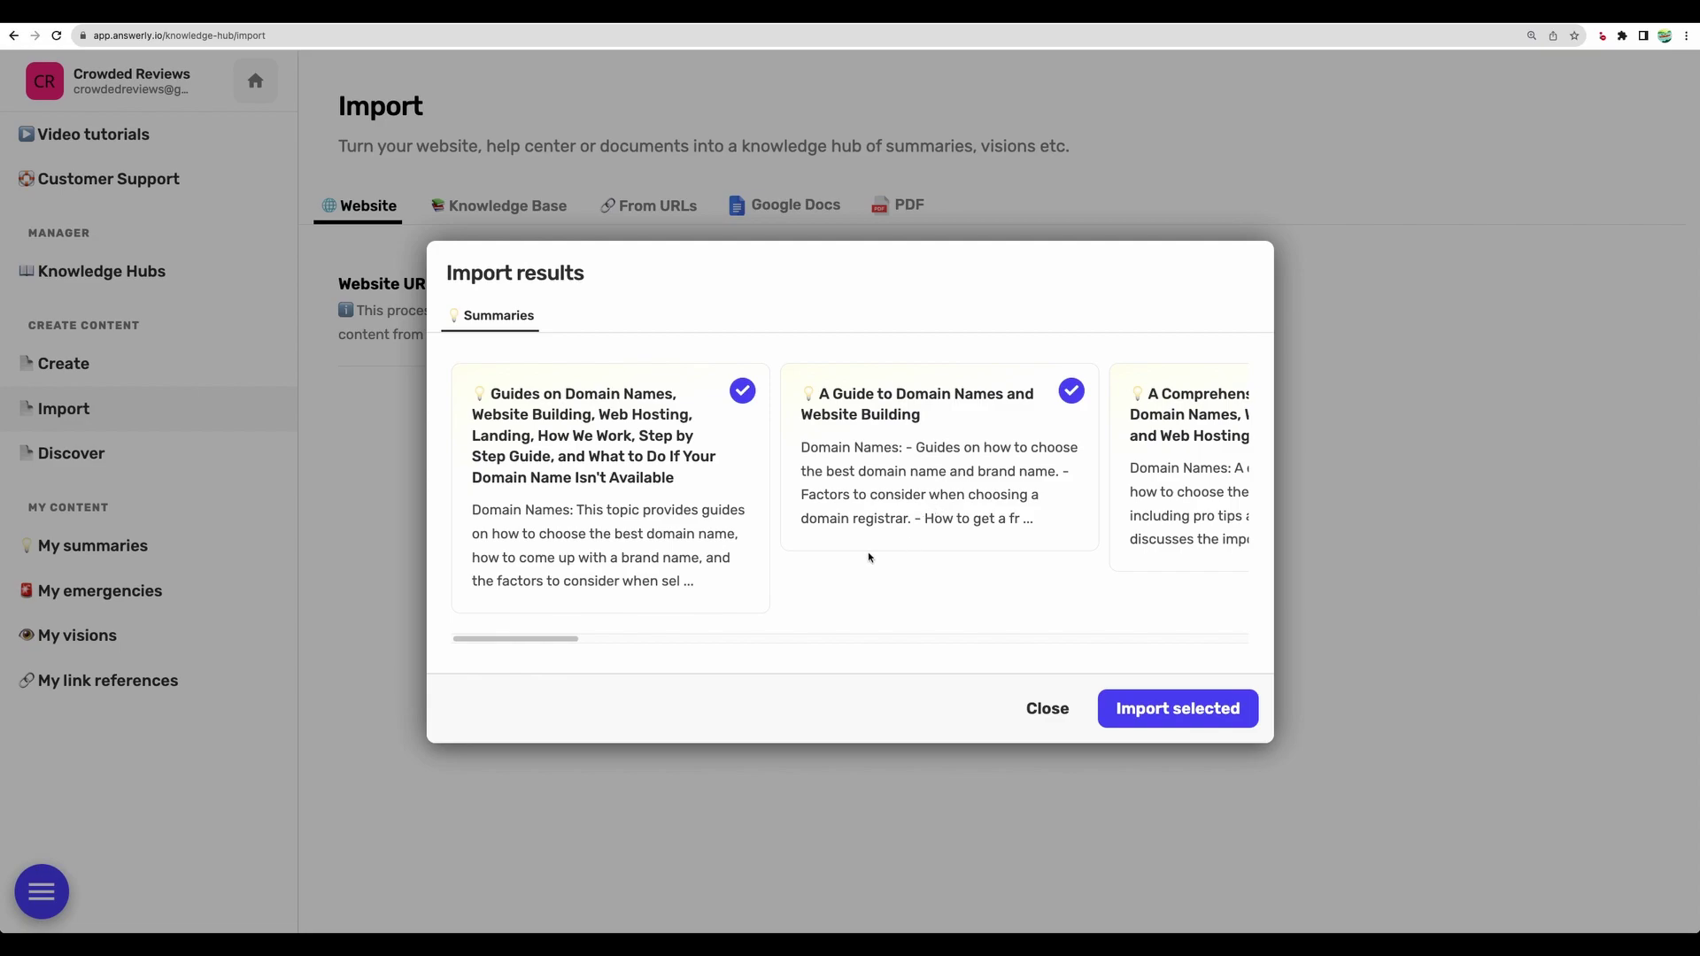
left_click_drag(498, 397, 628, 460)
left_click(629, 460)
left_click_drag(847, 464, 966, 516)
left_click_drag(568, 638, 681, 639)
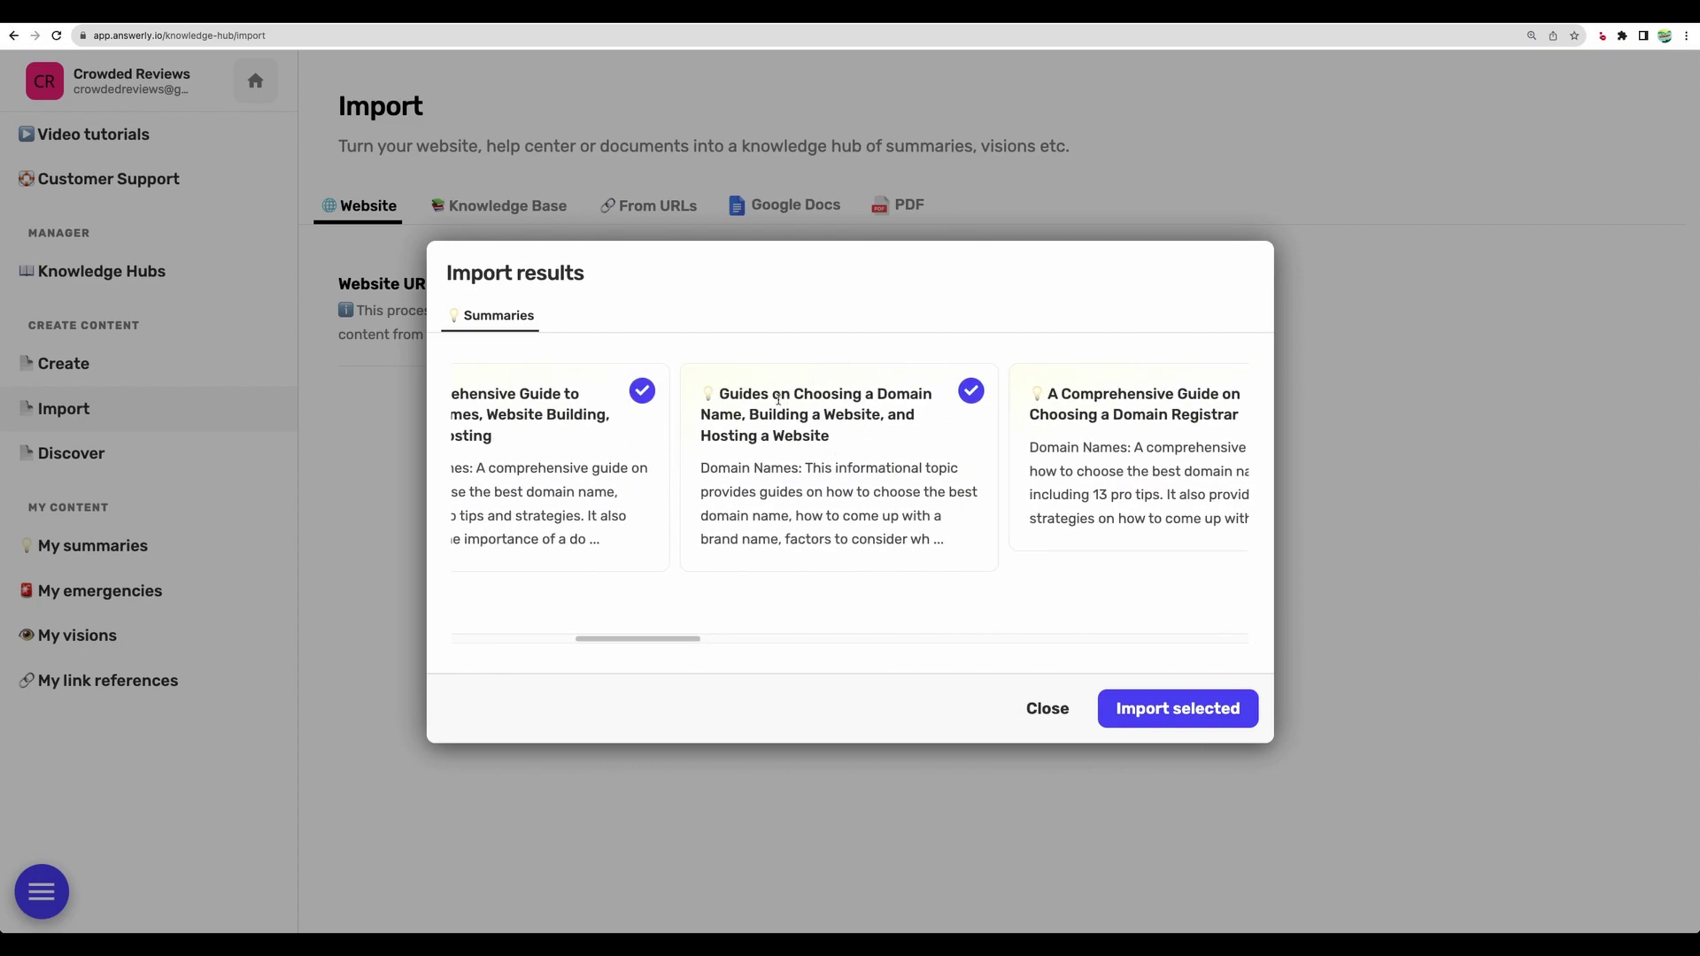
mouse_move(746, 394)
left_mouse_down()
mouse_move(903, 391)
mouse_move(757, 413)
left_mouse_up()
left_click(872, 453)
scroll(885, 531, "left", 5)
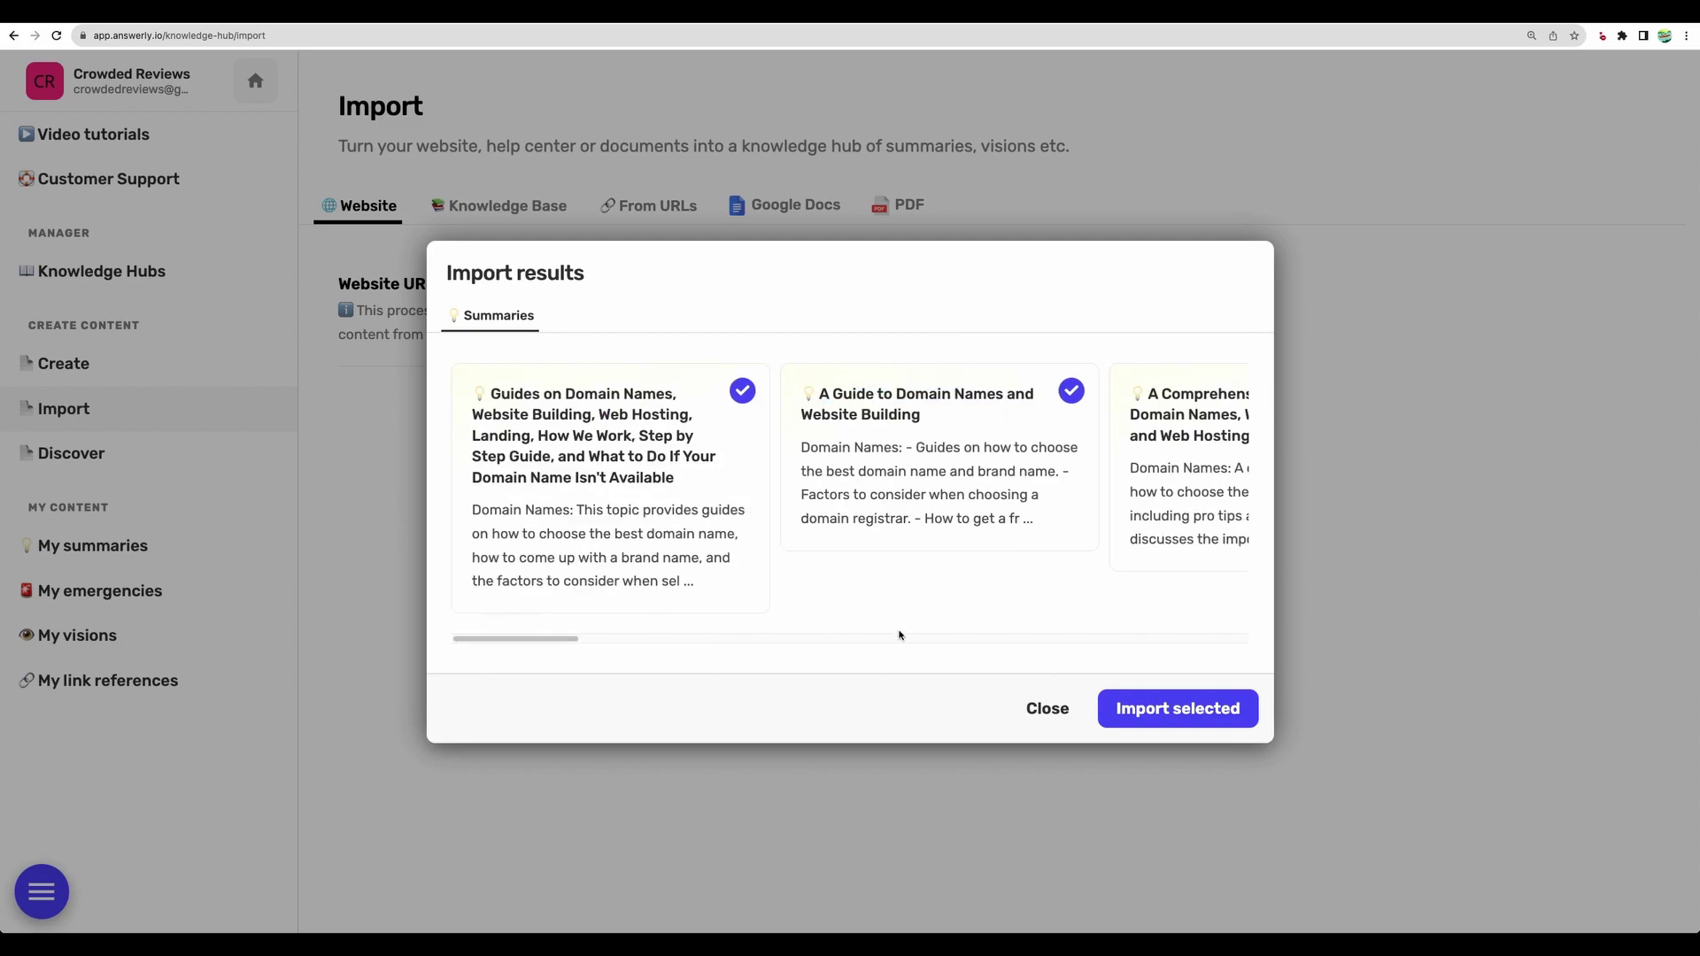
left_click(1160, 718)
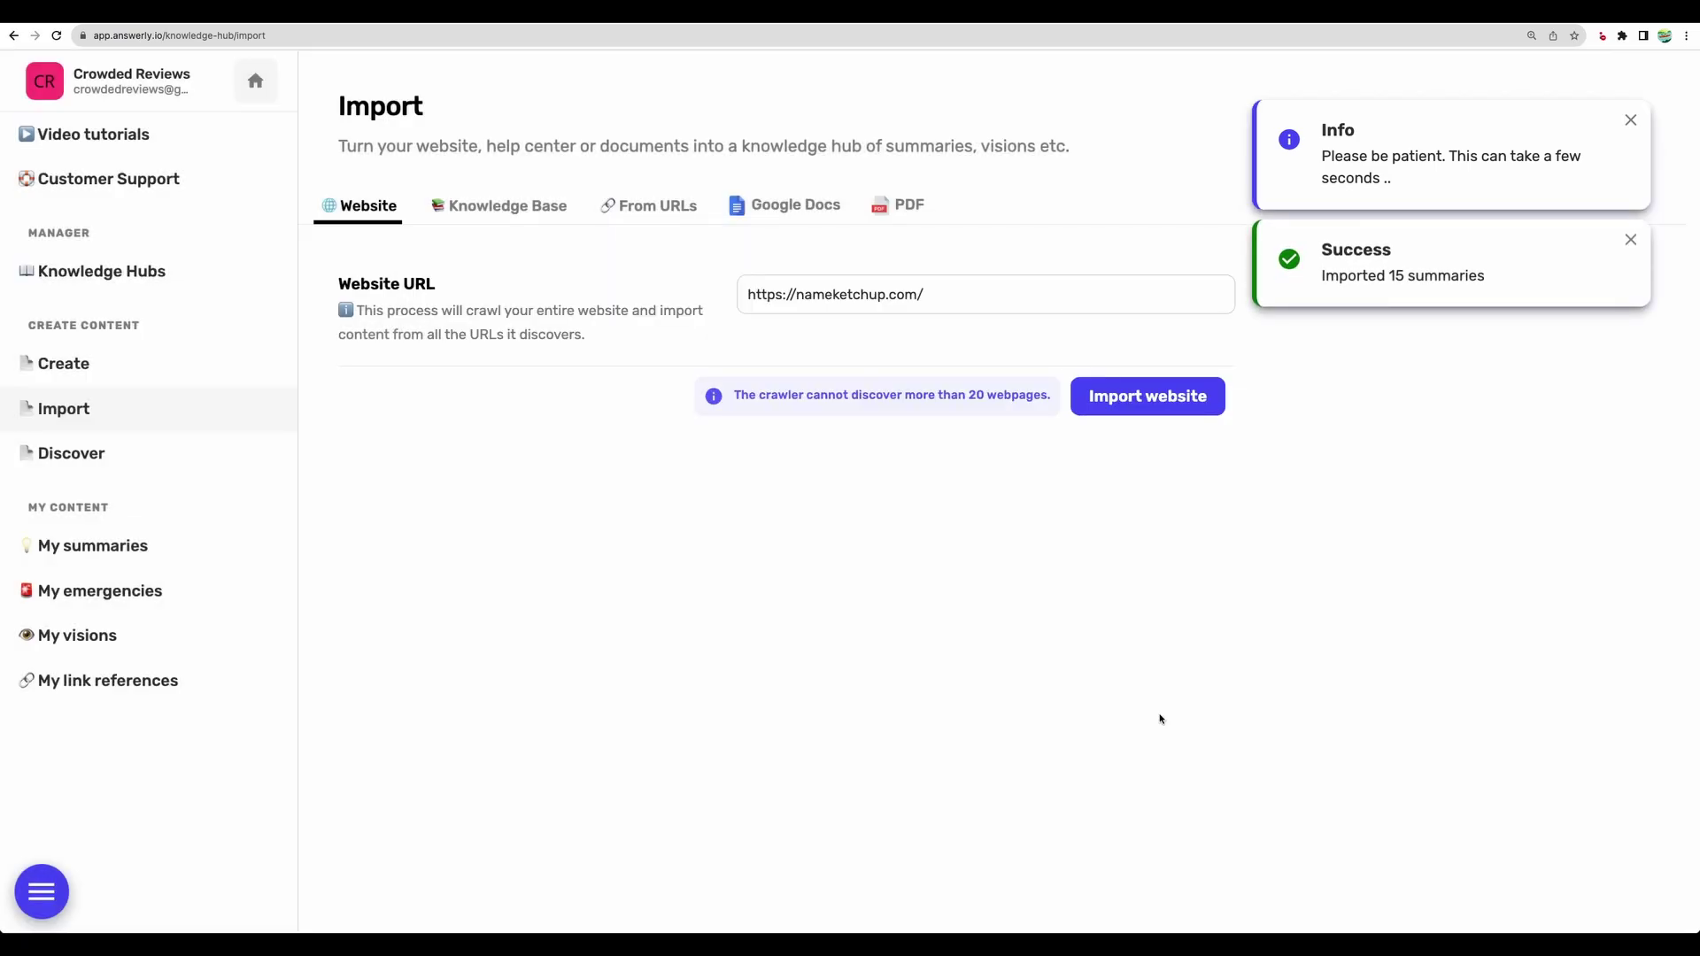
Open My summaries and browse the Website and Web-Hosting tabs, inspecting the Web.com summary.
left_click(162, 549)
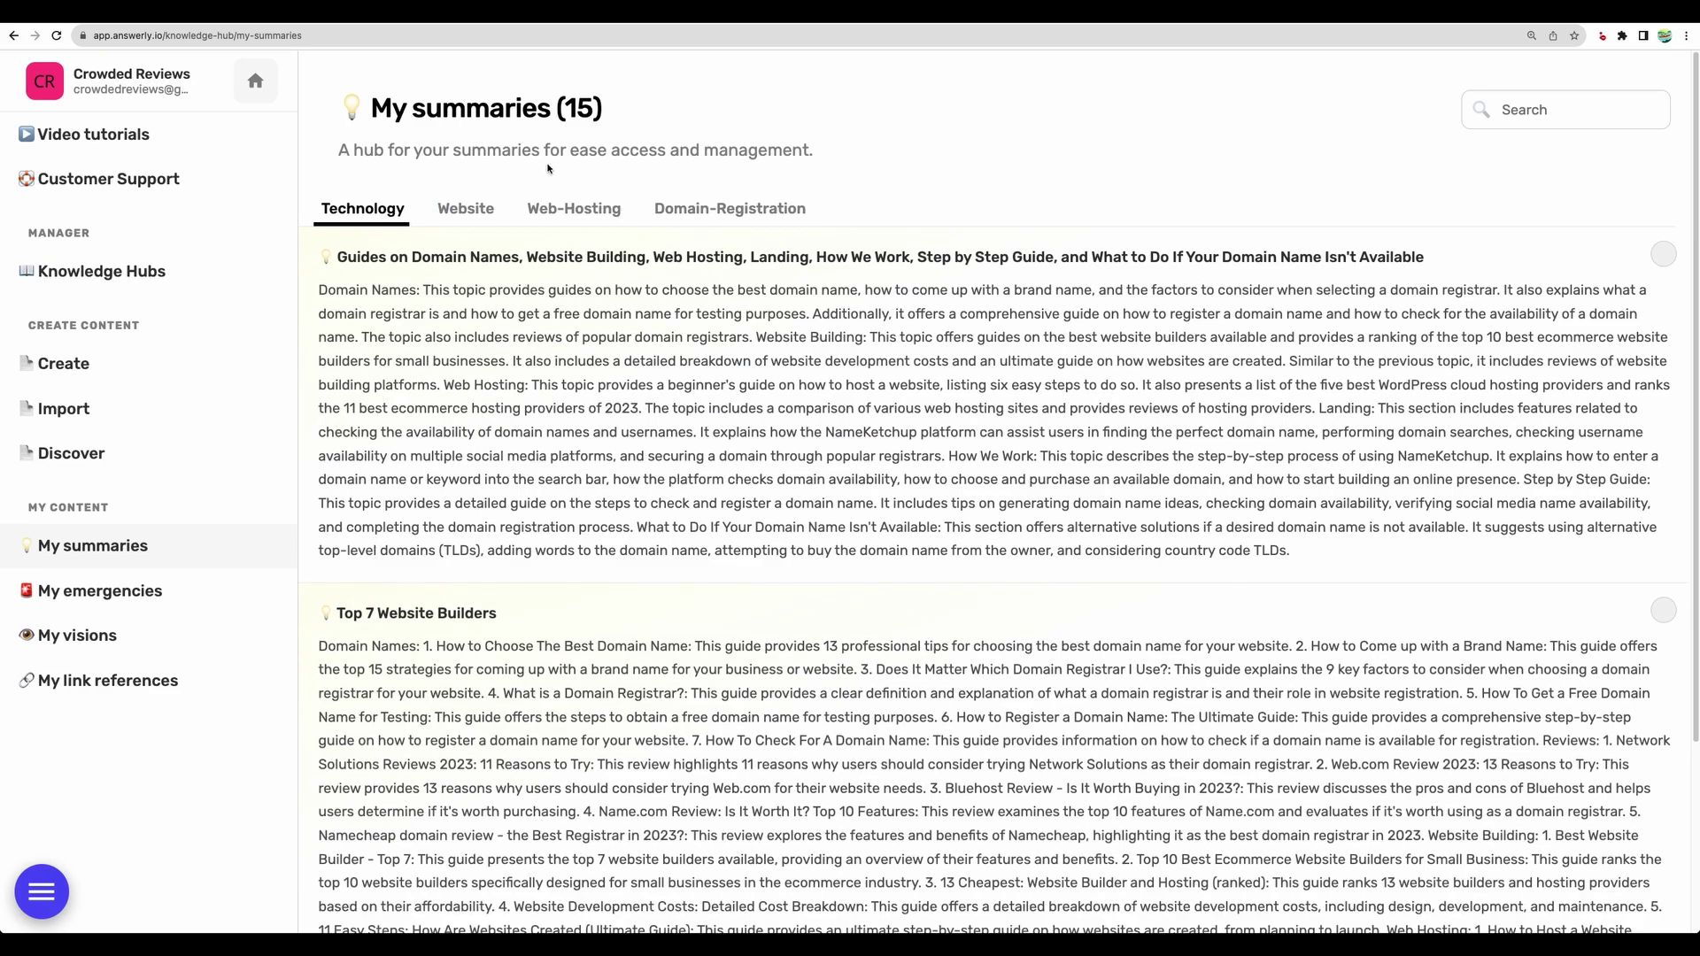
left_click(462, 212)
left_click(574, 209)
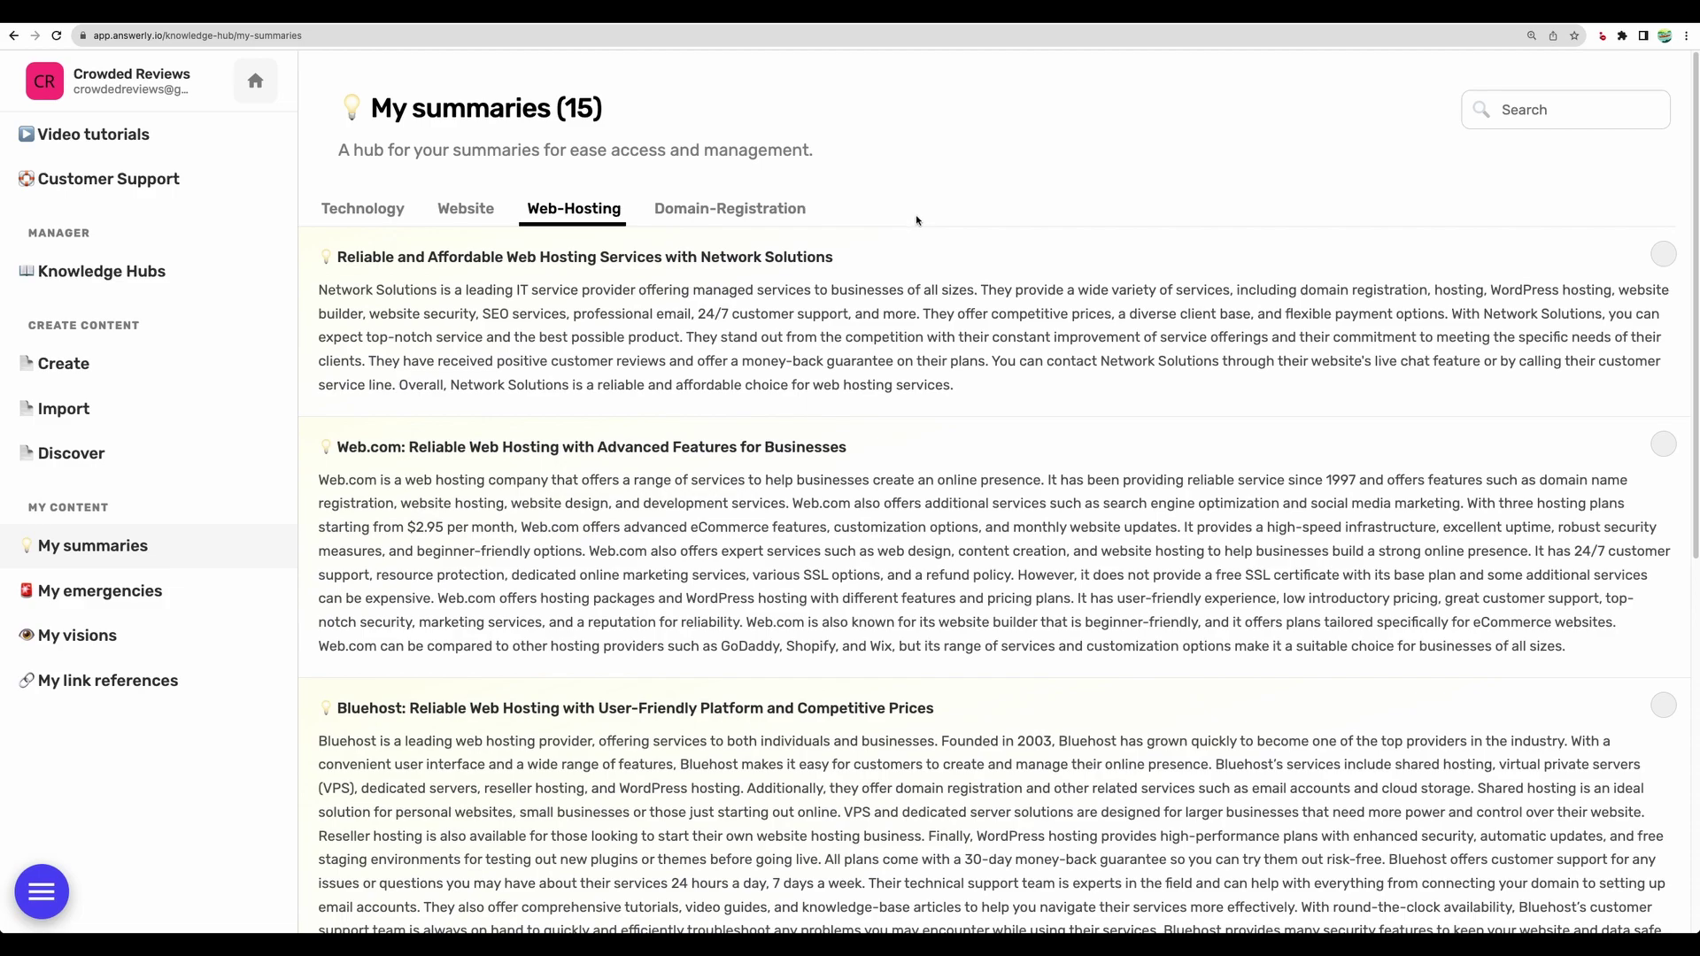
mouse_move(636, 329)
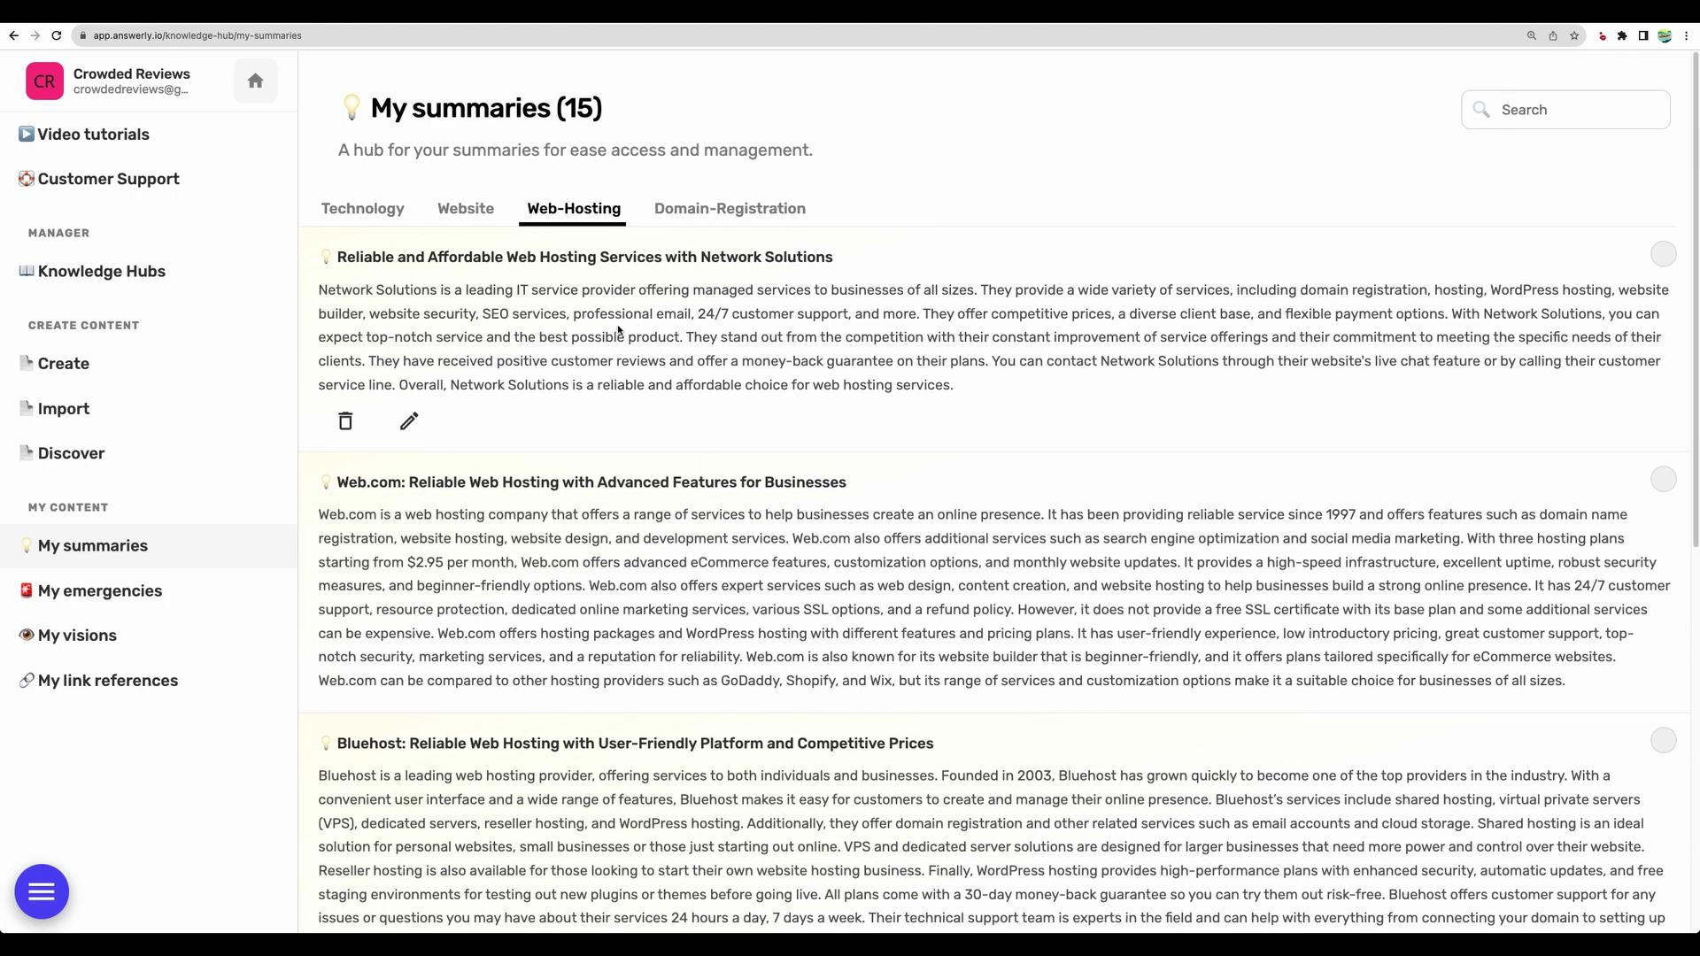
mouse_move(357, 449)
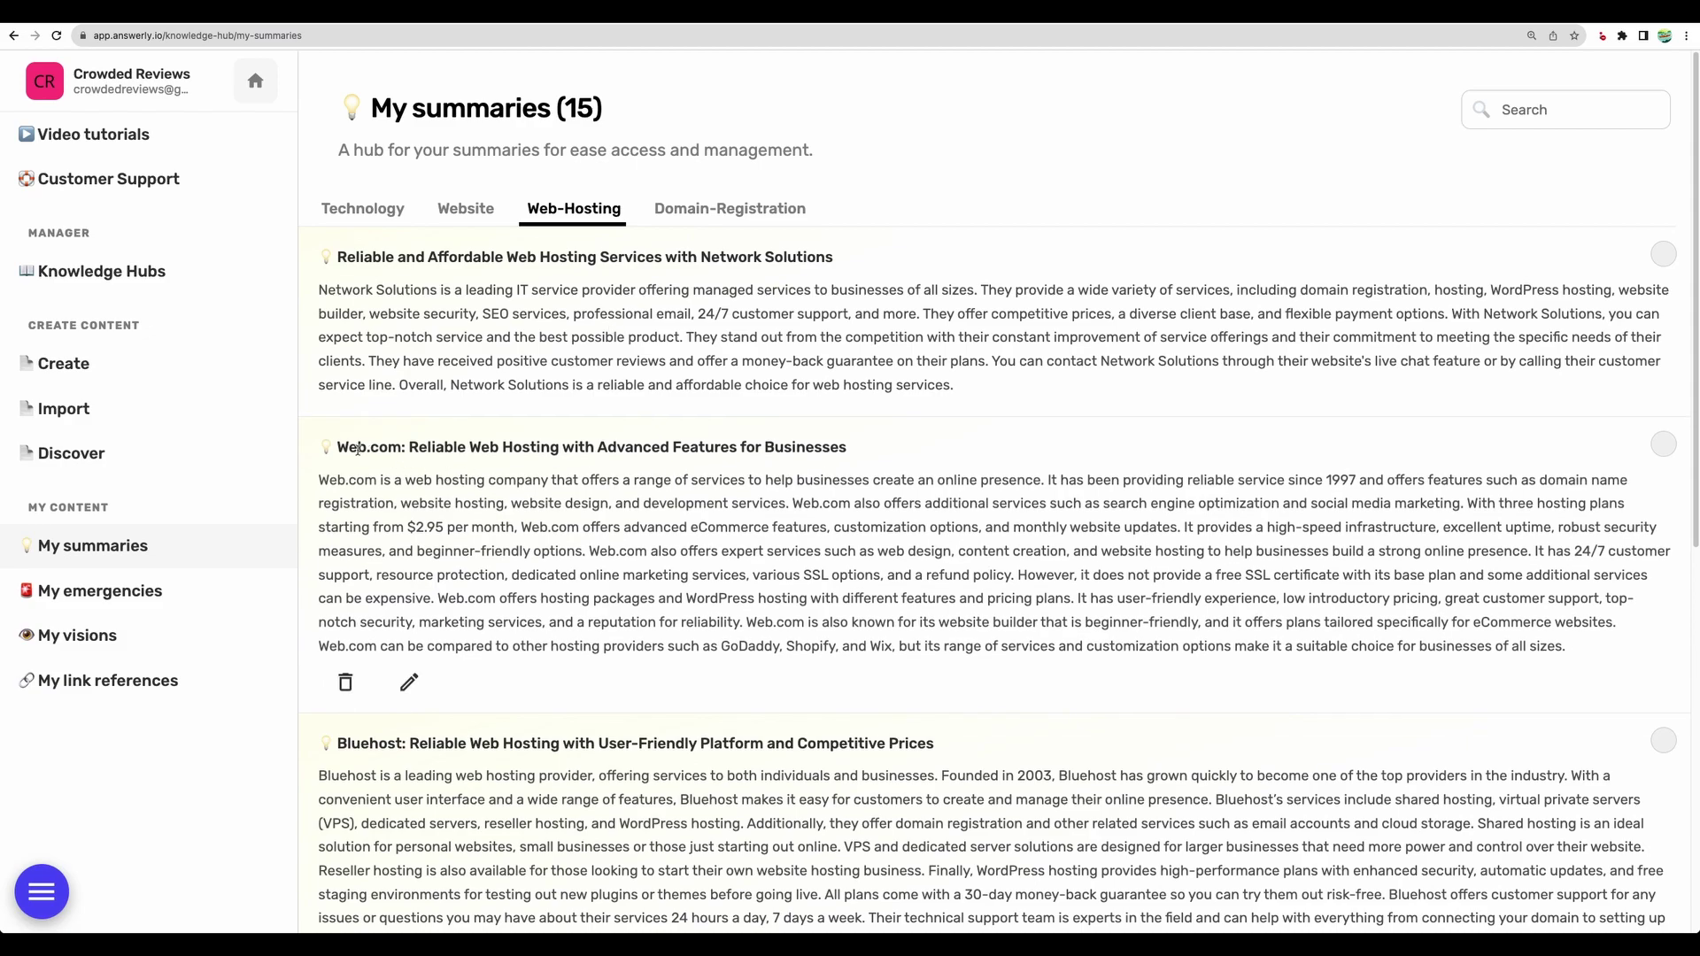
left_click_drag(339, 448, 402, 448)
scroll(525, 727, "down", 3)
scroll(525, 728, "up", 3)
left_click(525, 727)
scroll(525, 728, "down", 3)
scroll(525, 728, "down", 5)
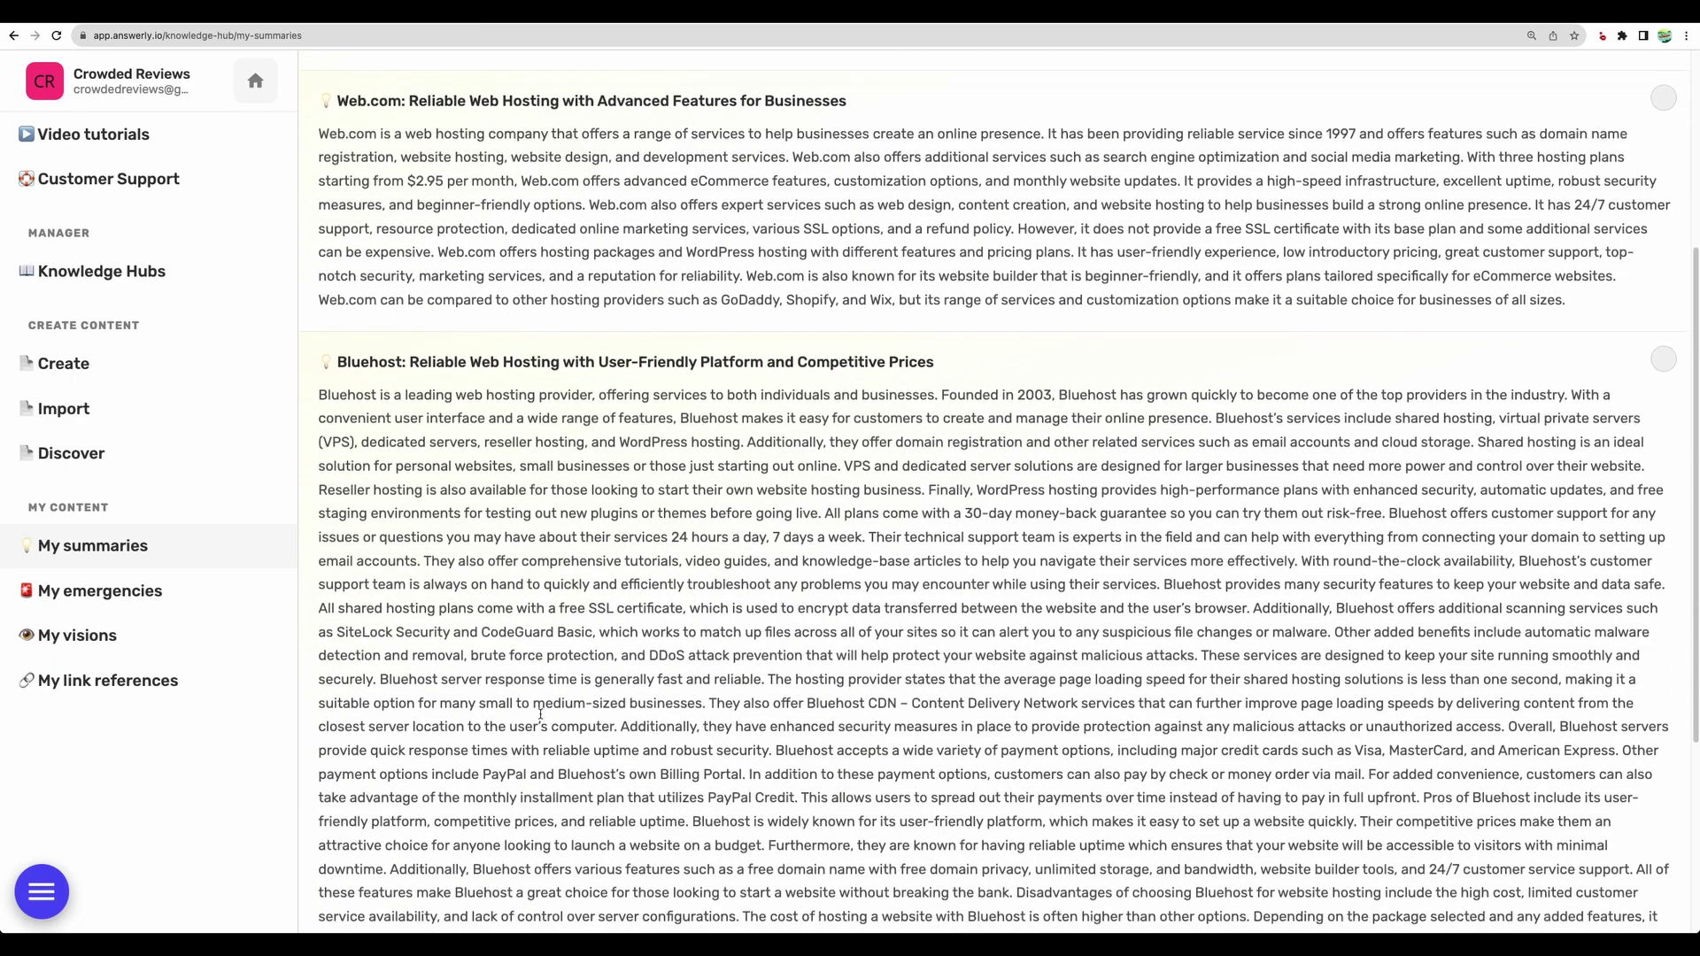
scroll(537, 718, "up", 3)
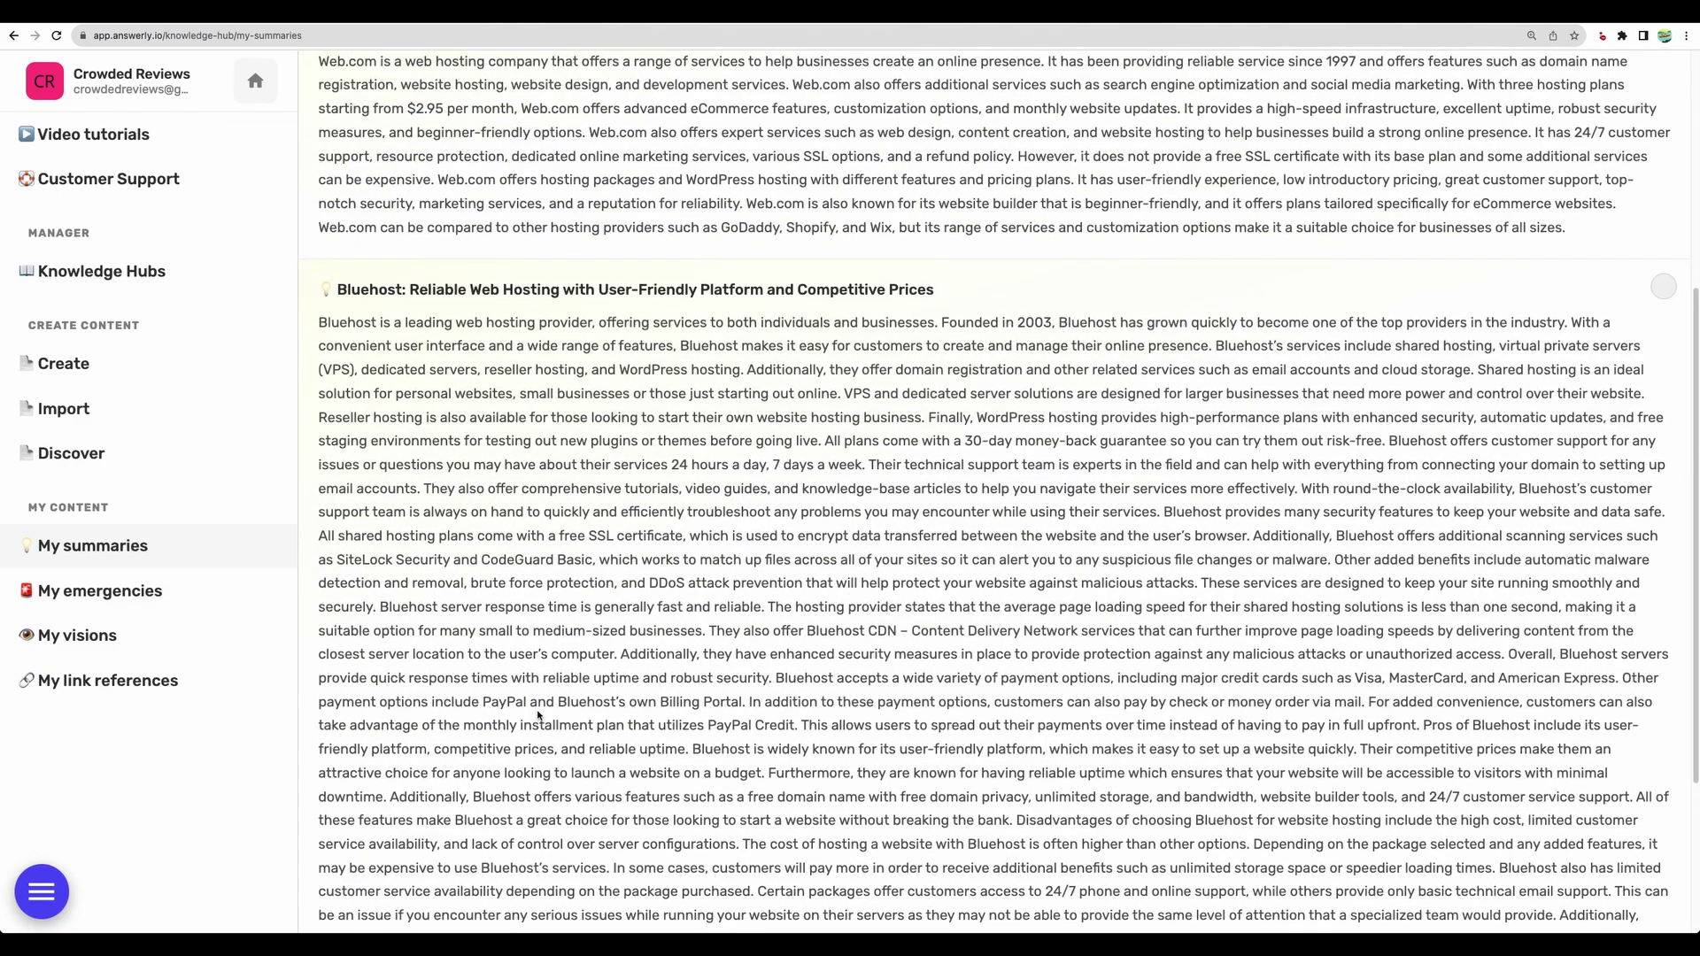
scroll(522, 611, "down", 1)
scroll(512, 503, "up", 5)
Return to the Website tab and review its summary titles.
left_click(465, 208)
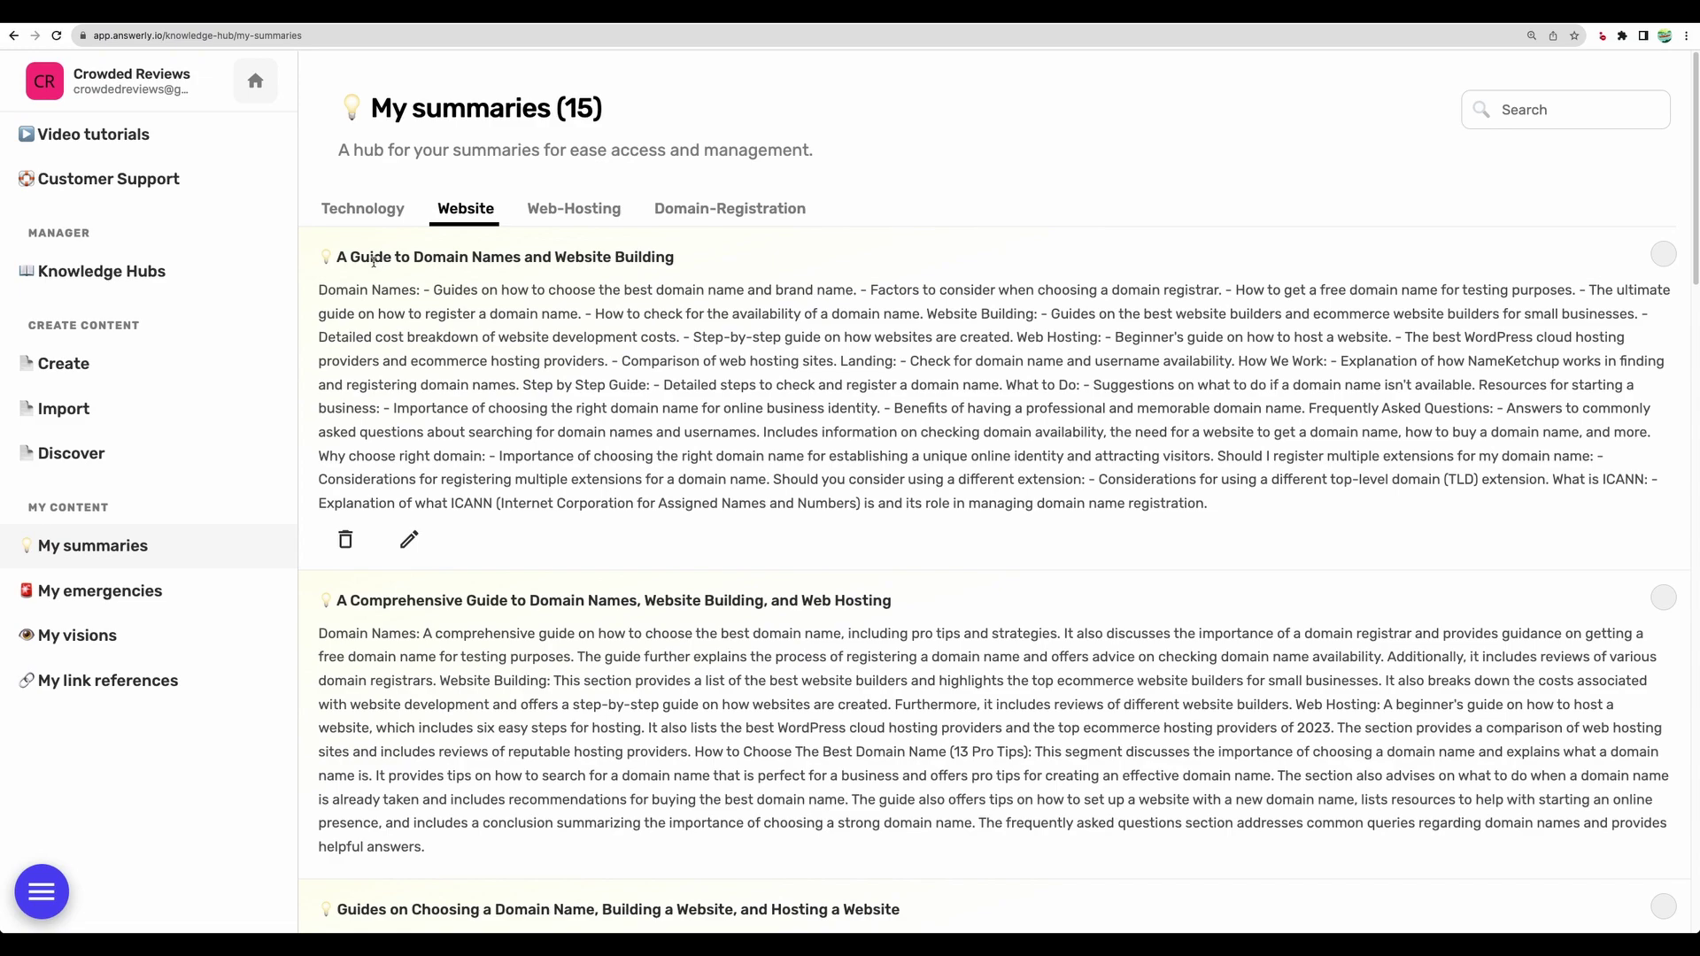
left_click_drag(373, 257, 555, 261)
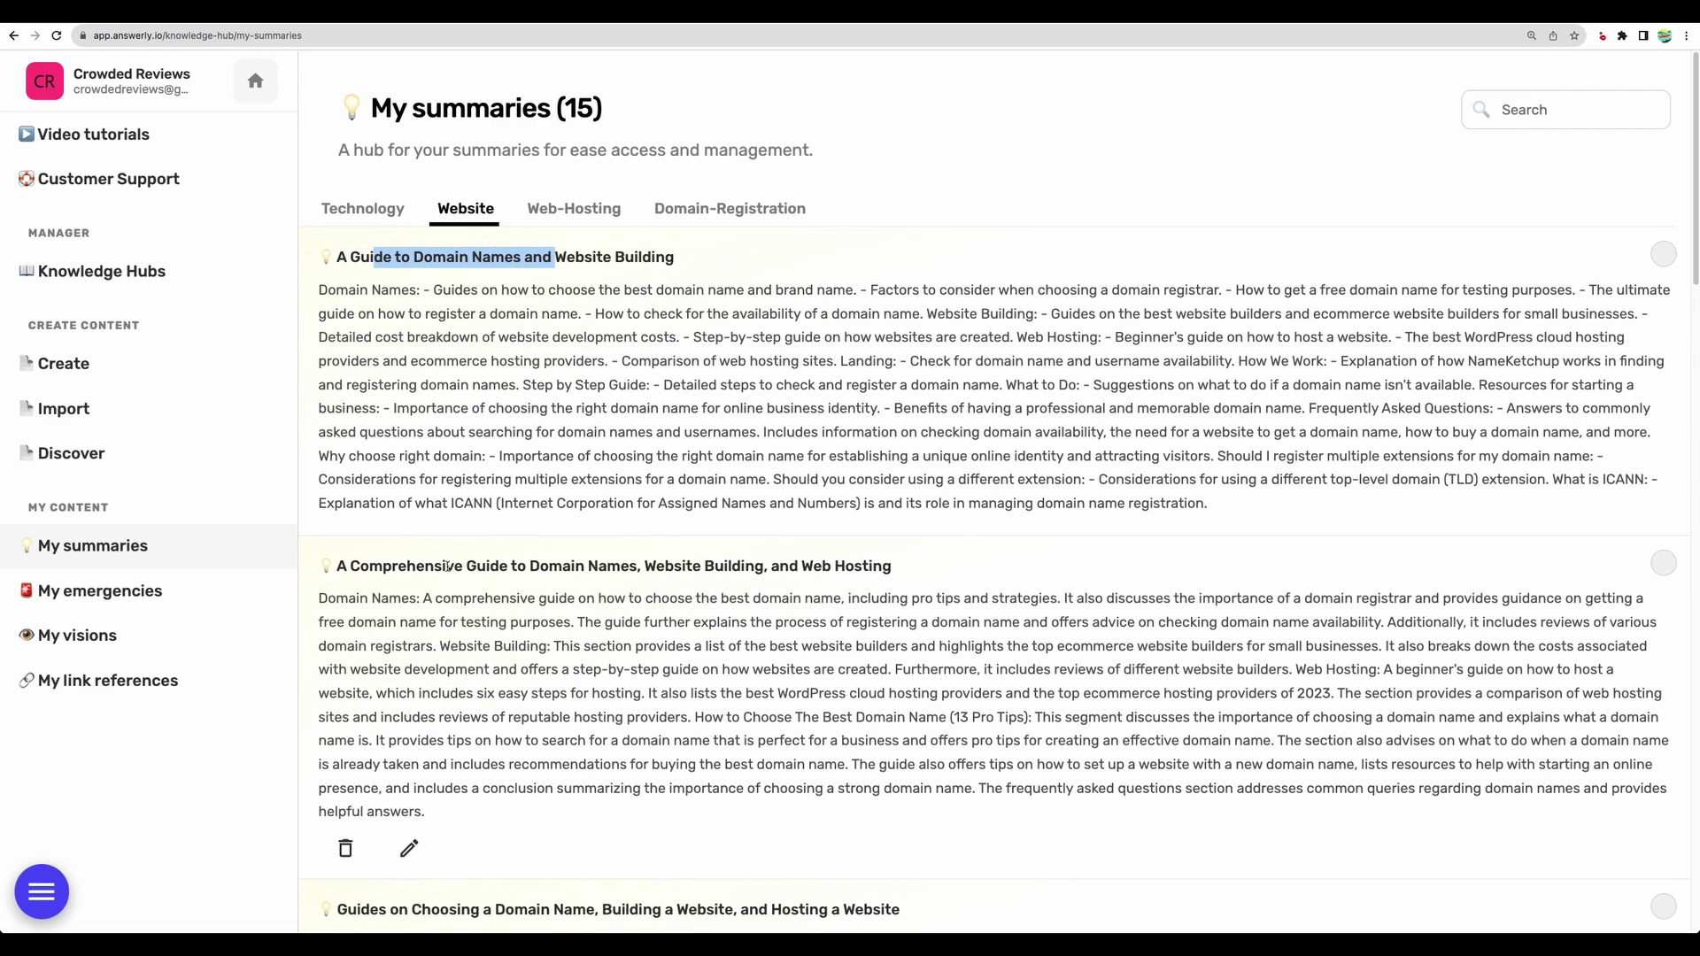
left_click_drag(376, 567, 622, 566)
left_click(622, 567)
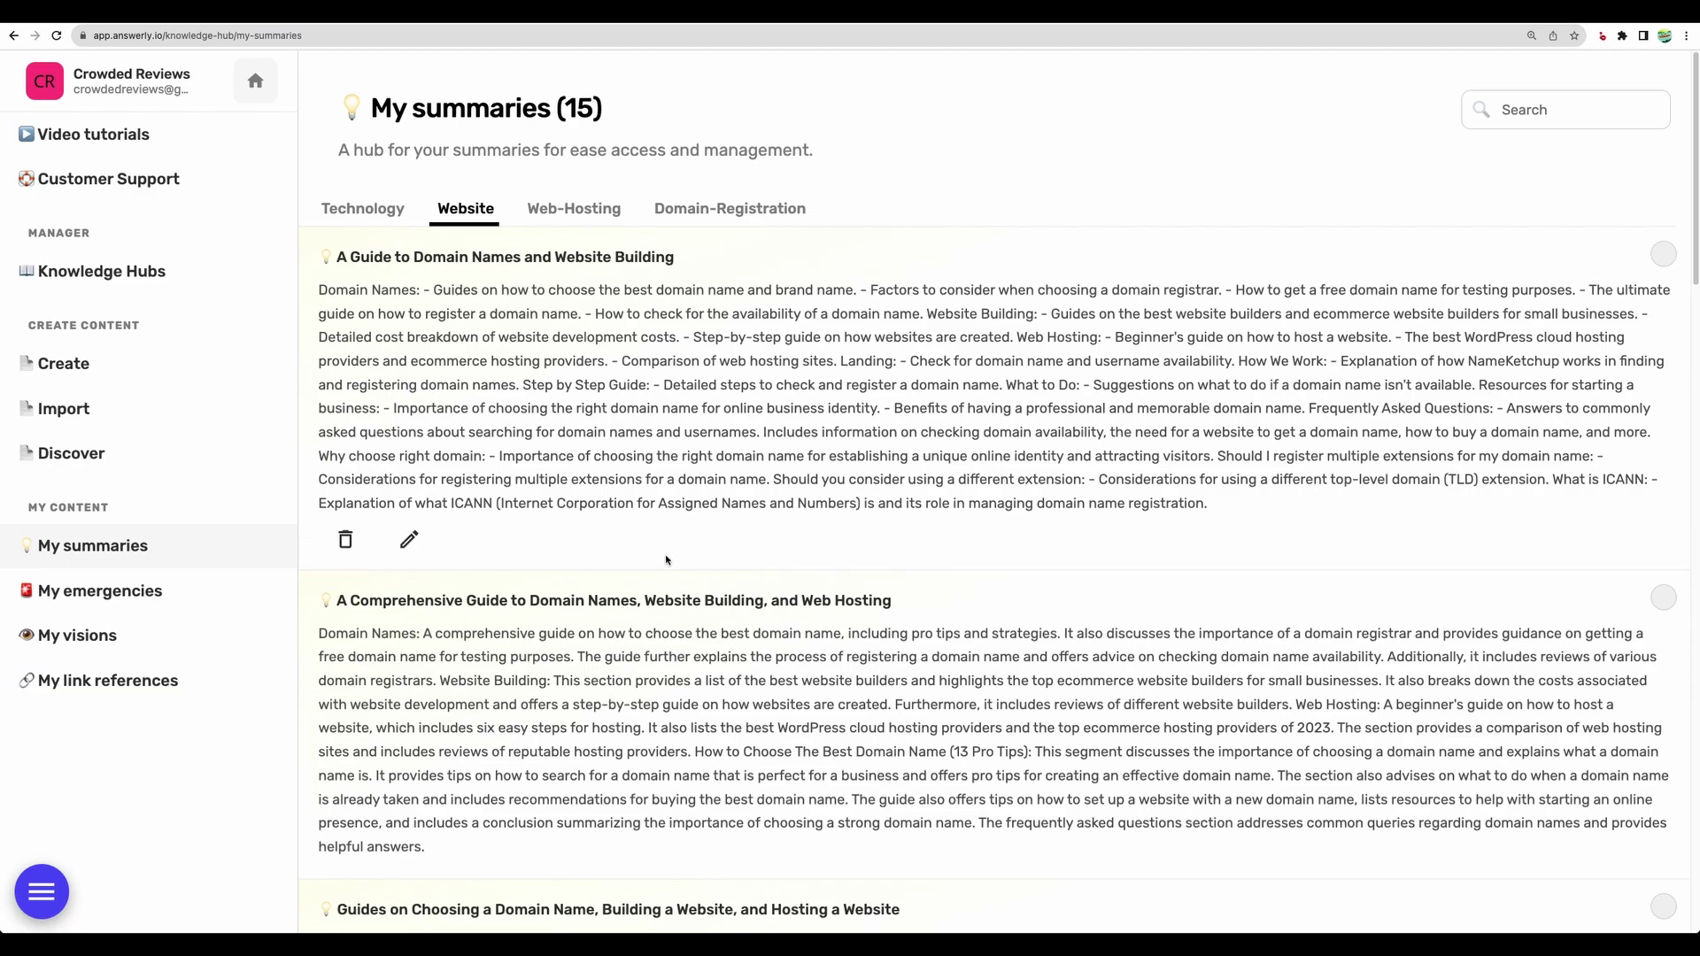
scroll(748, 524, "down", 2)
scroll(748, 523, "down", 5)
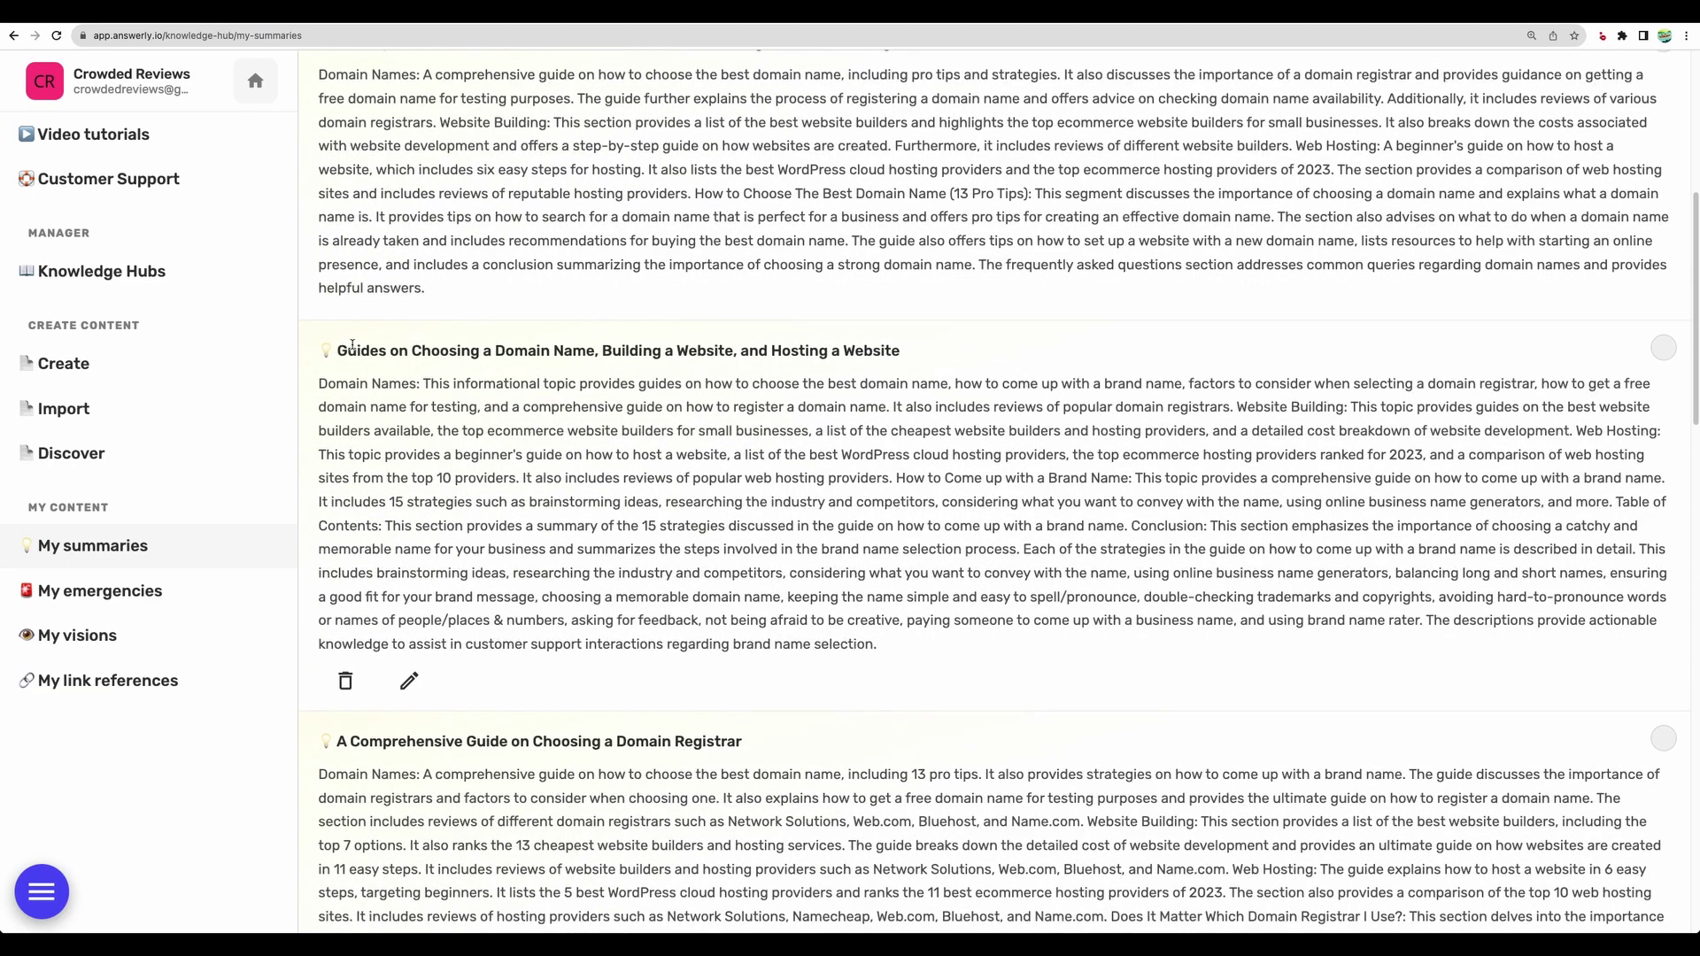
Open the Guides on Choosing a Domain Name summary, scroll its content, and close without saving.
left_click(409, 680)
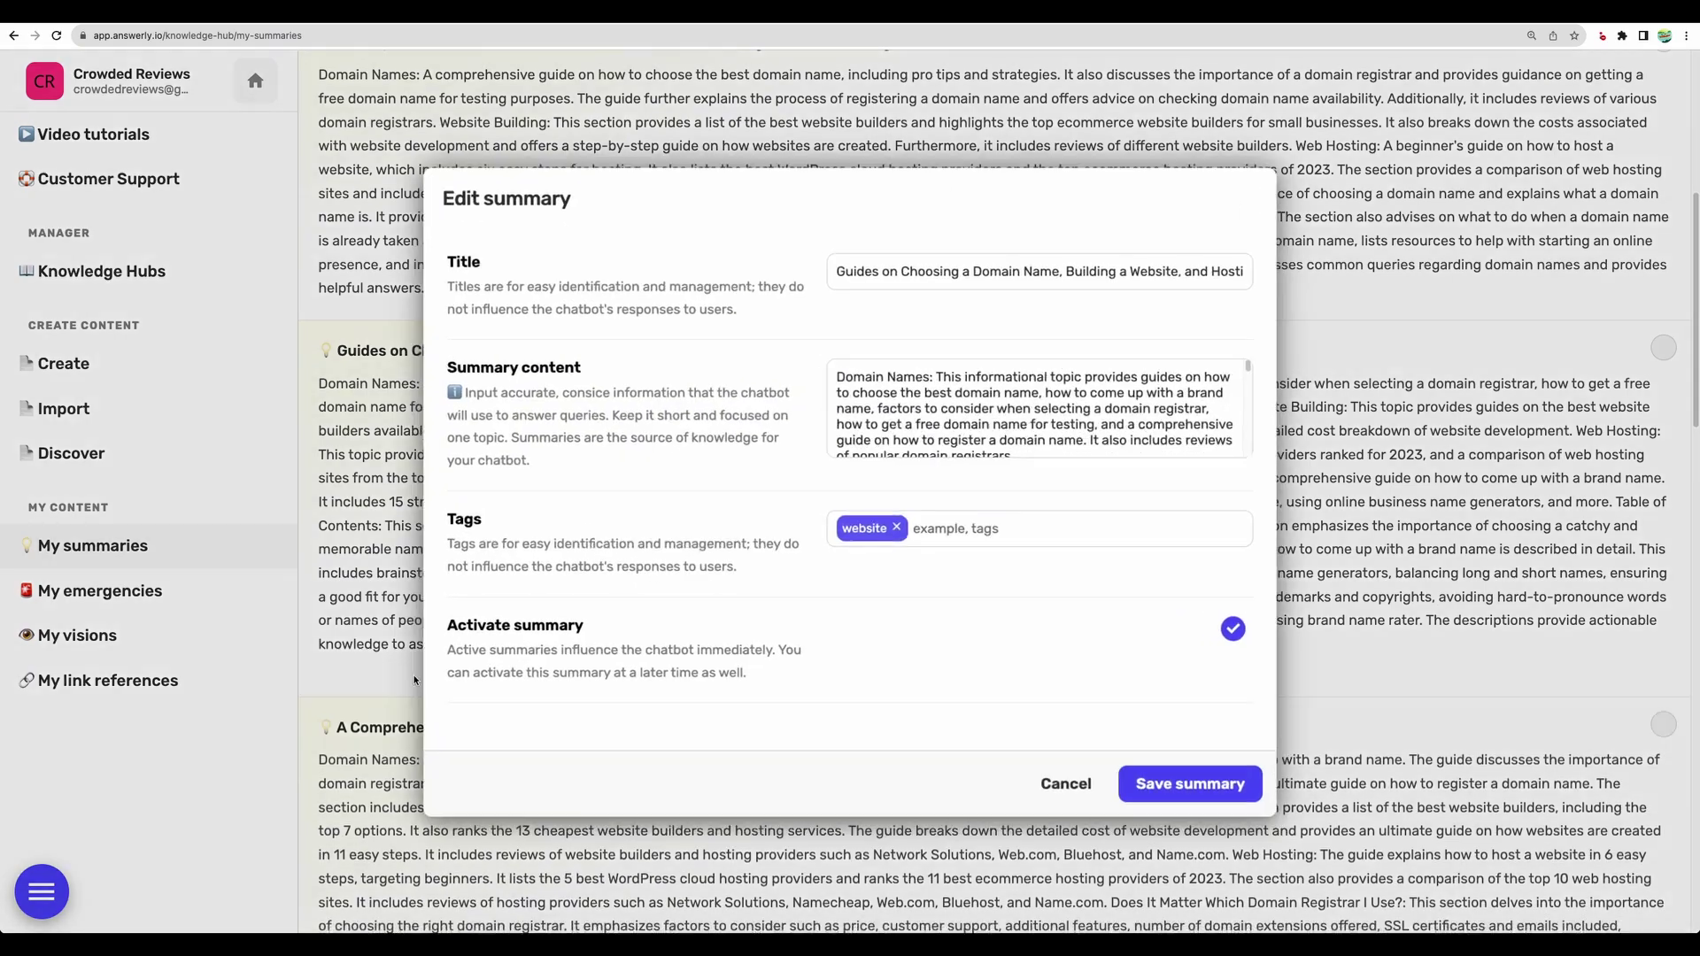
left_click(956, 421)
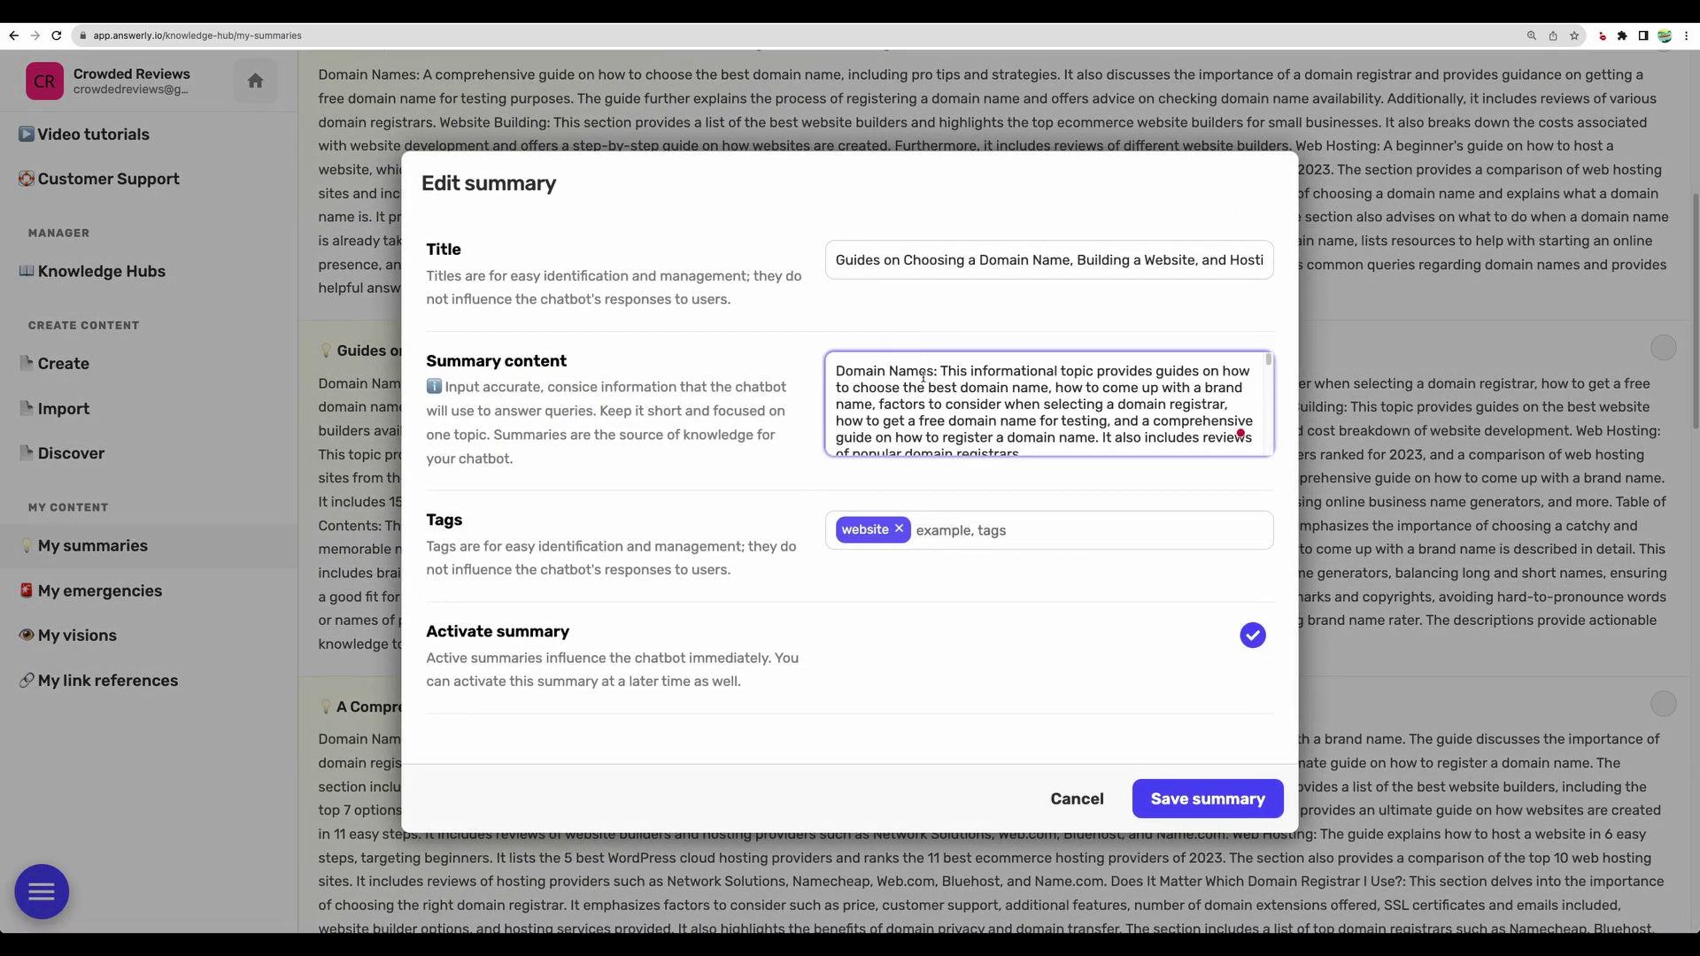
scroll(1017, 390, "down", 5)
scroll(1009, 391, "down", 3)
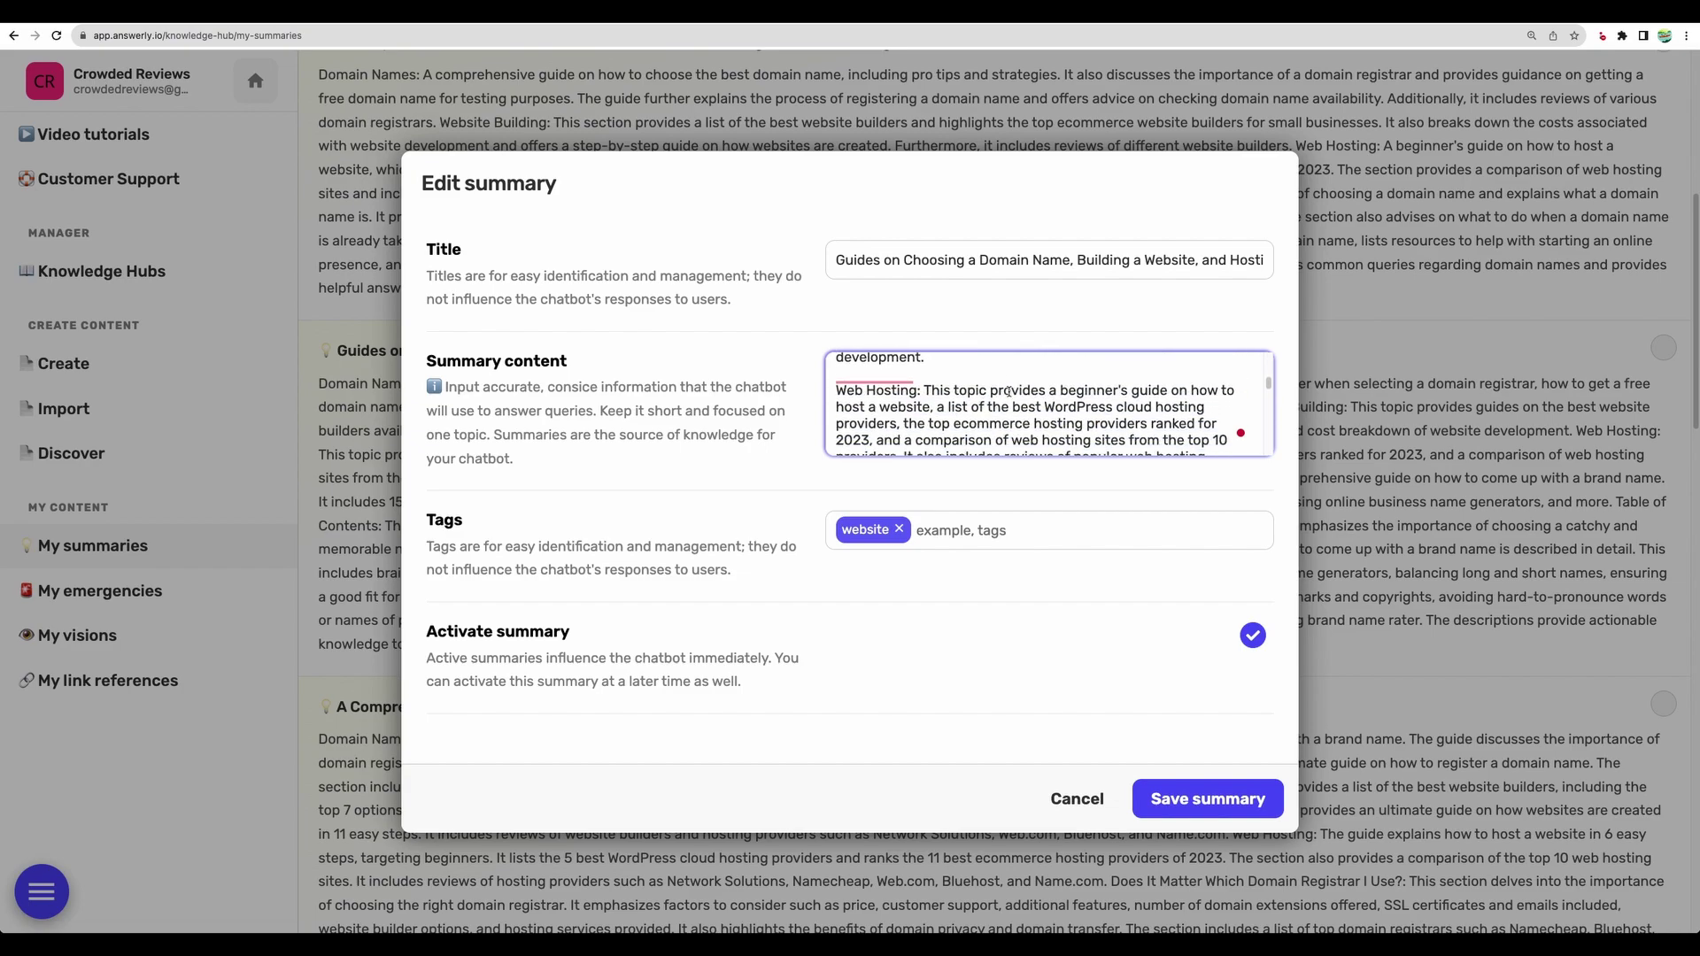
scroll(996, 389, "down", 5)
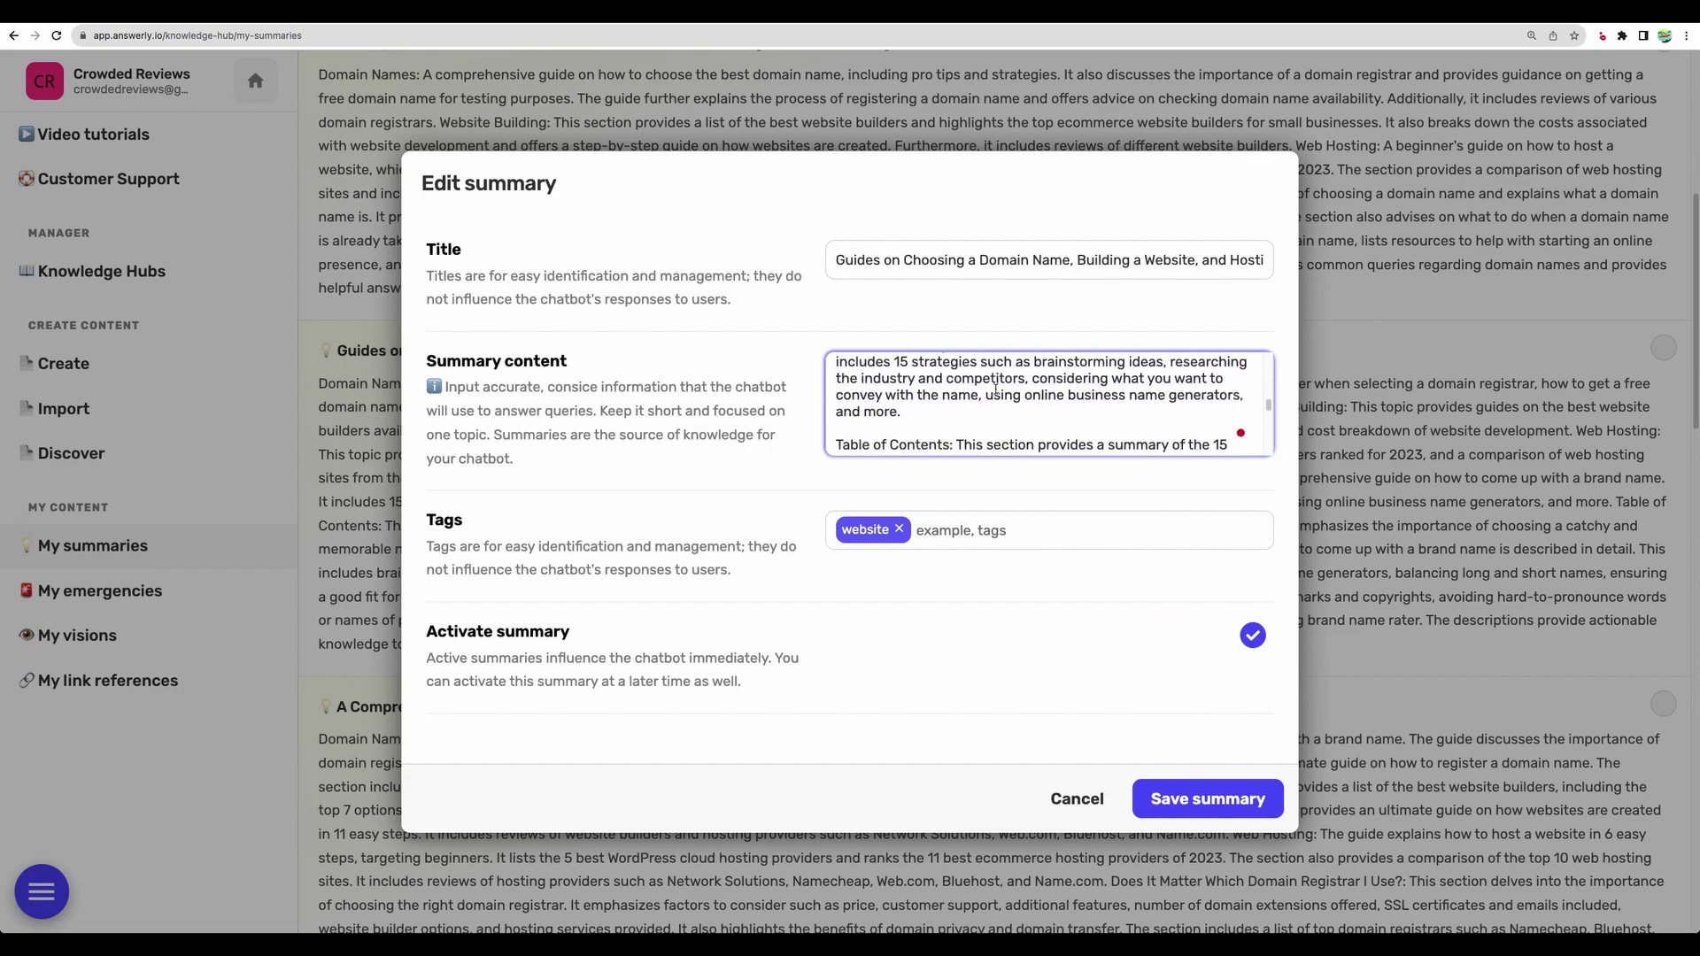
scroll(996, 389, "down", 2)
scroll(980, 402, "down", 4)
key("Escape")
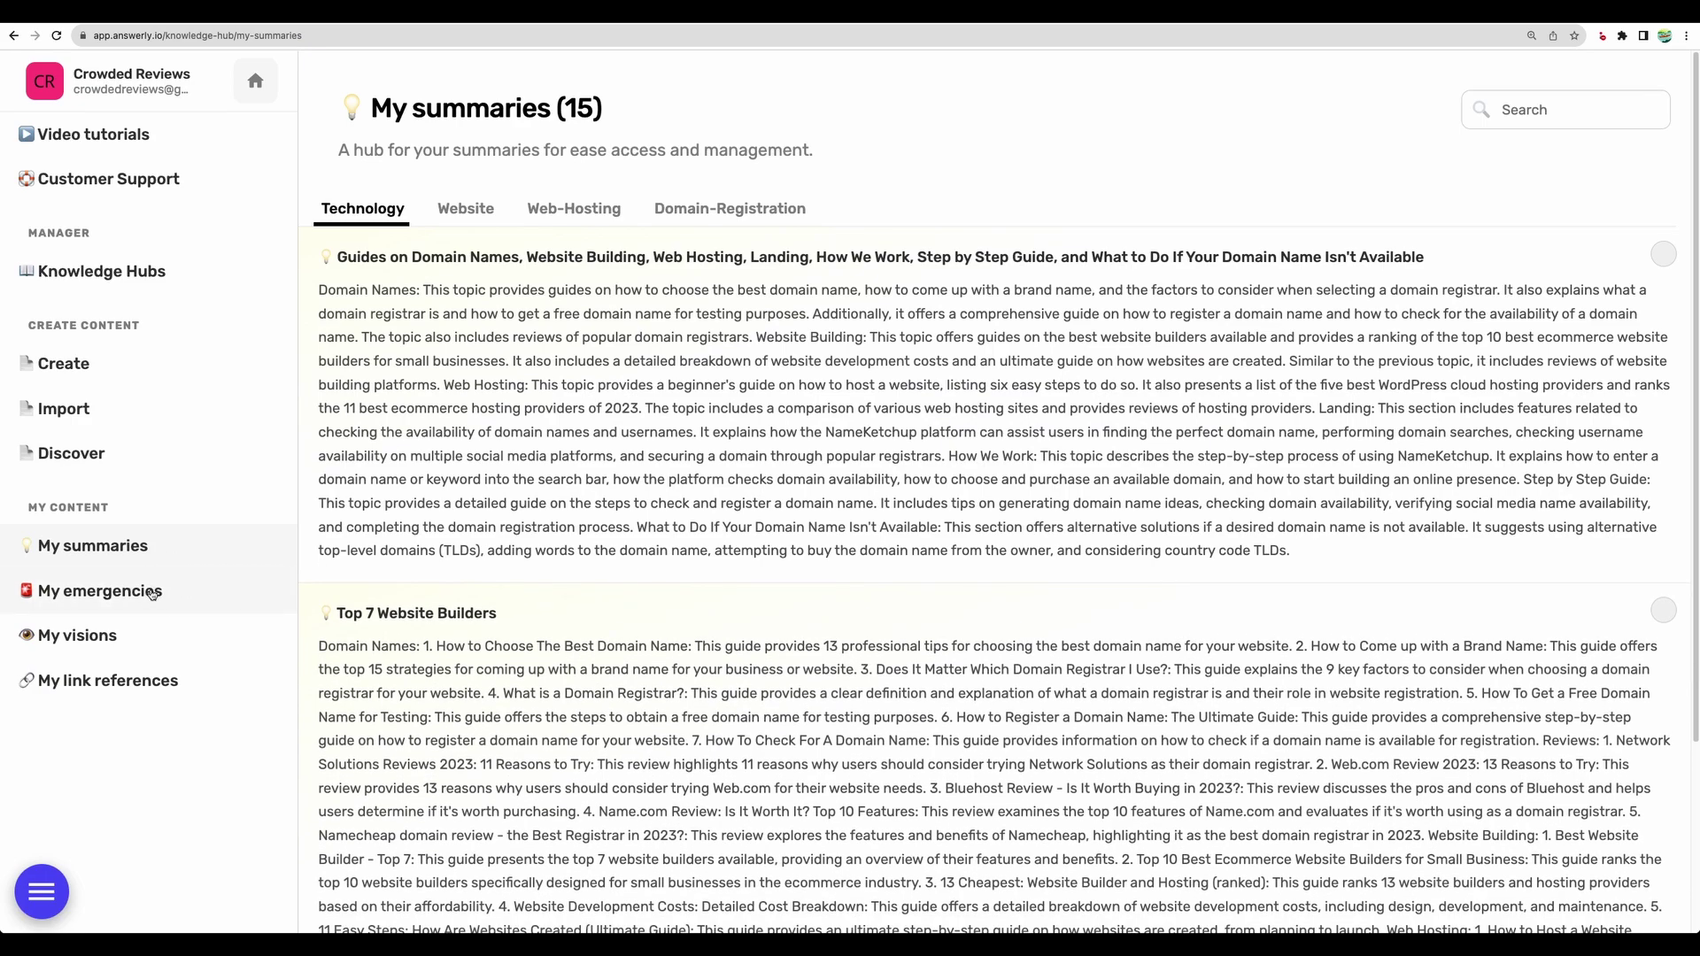
Create an active NameKetchup summary on domain and handle availability, tagged nameketchup and website.
left_click(152, 593)
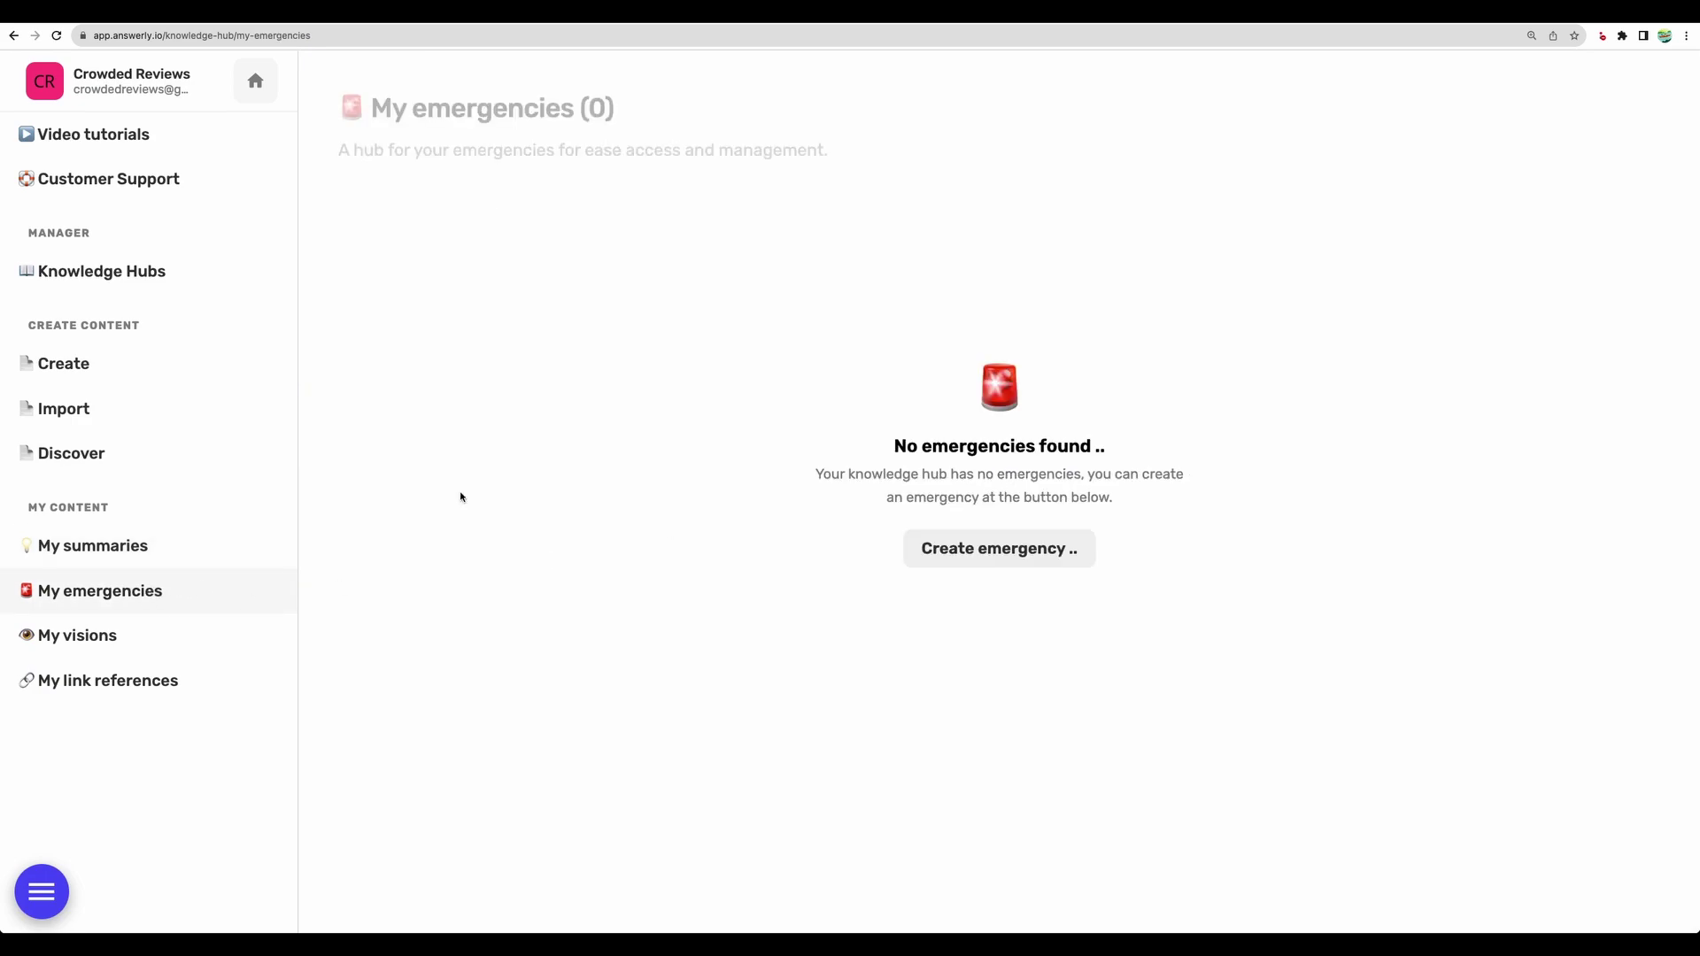
left_click(955, 542)
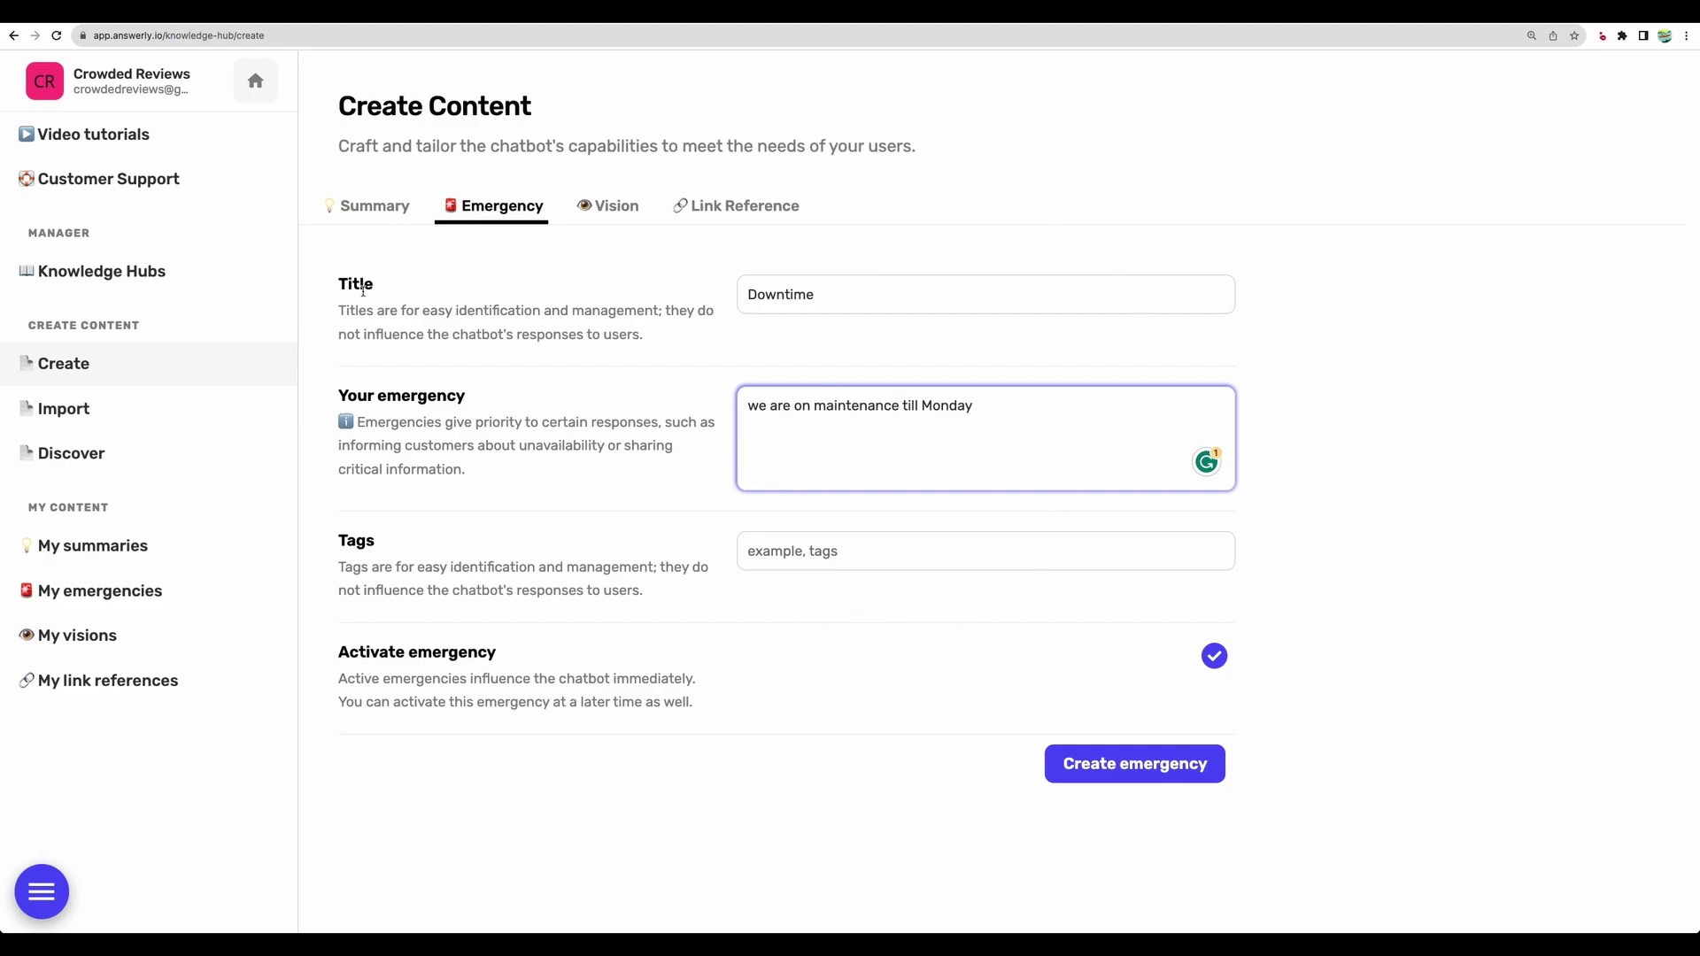
left_click(152, 363)
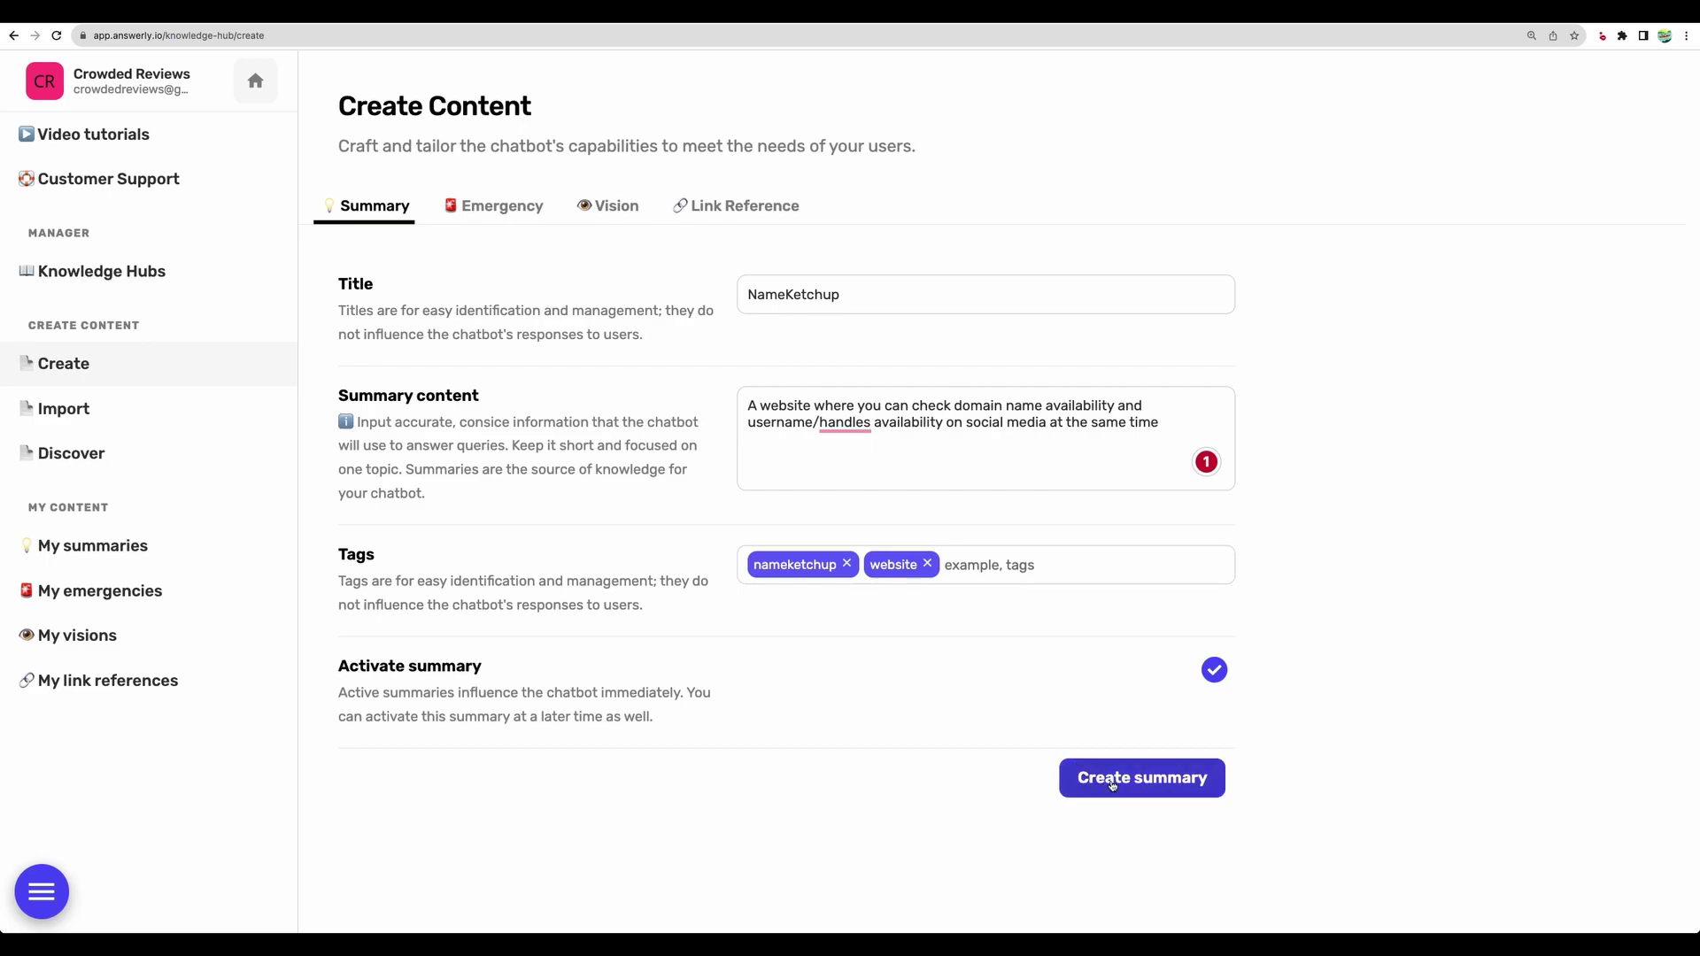
left_click(844, 294)
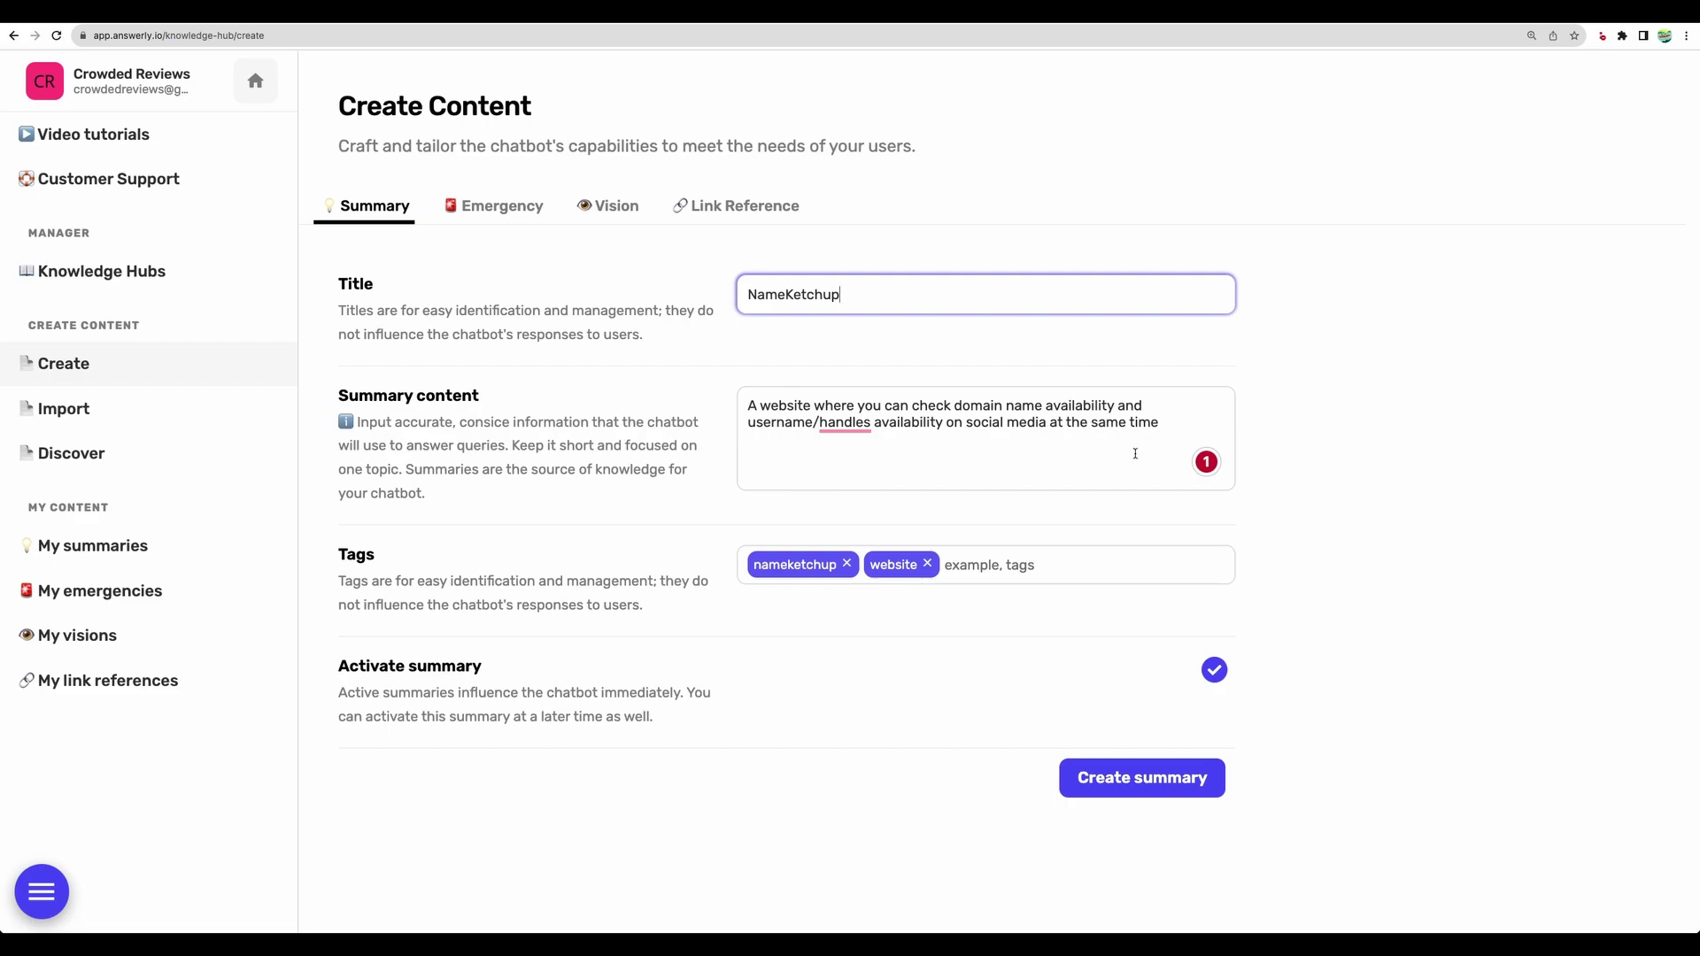
left_click(1132, 790)
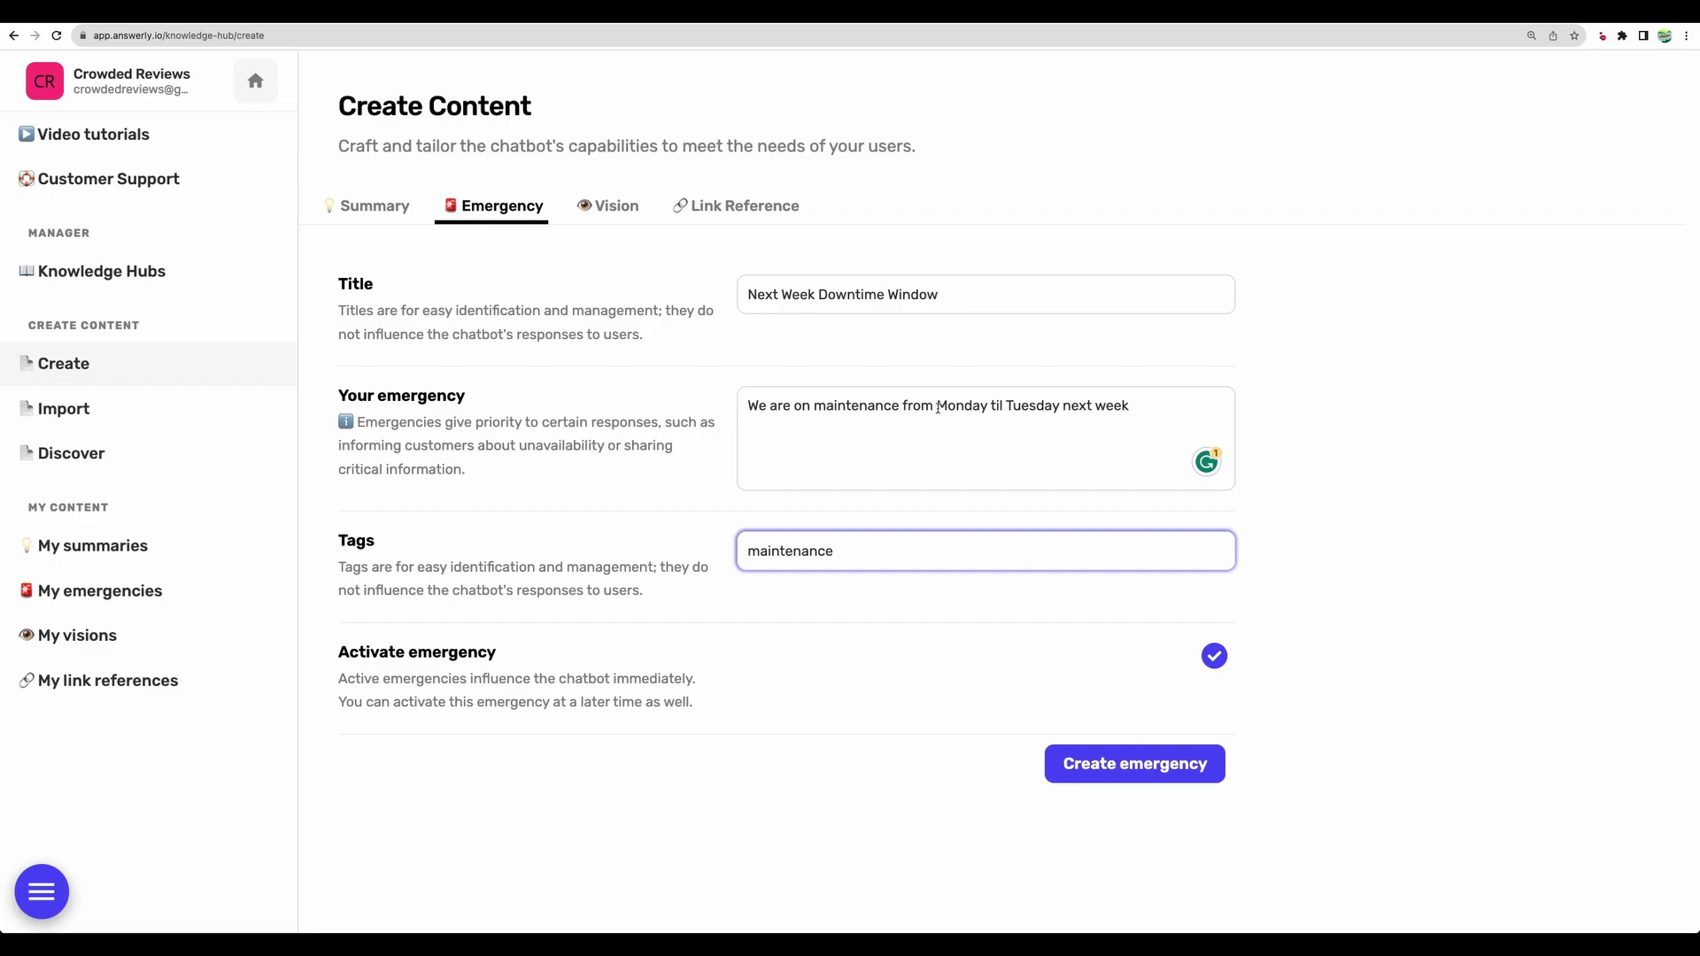
Save the Next Week Downtime Window emergency and add a 'NameKetchup logo' vision tagged logo.
left_click(1075, 772)
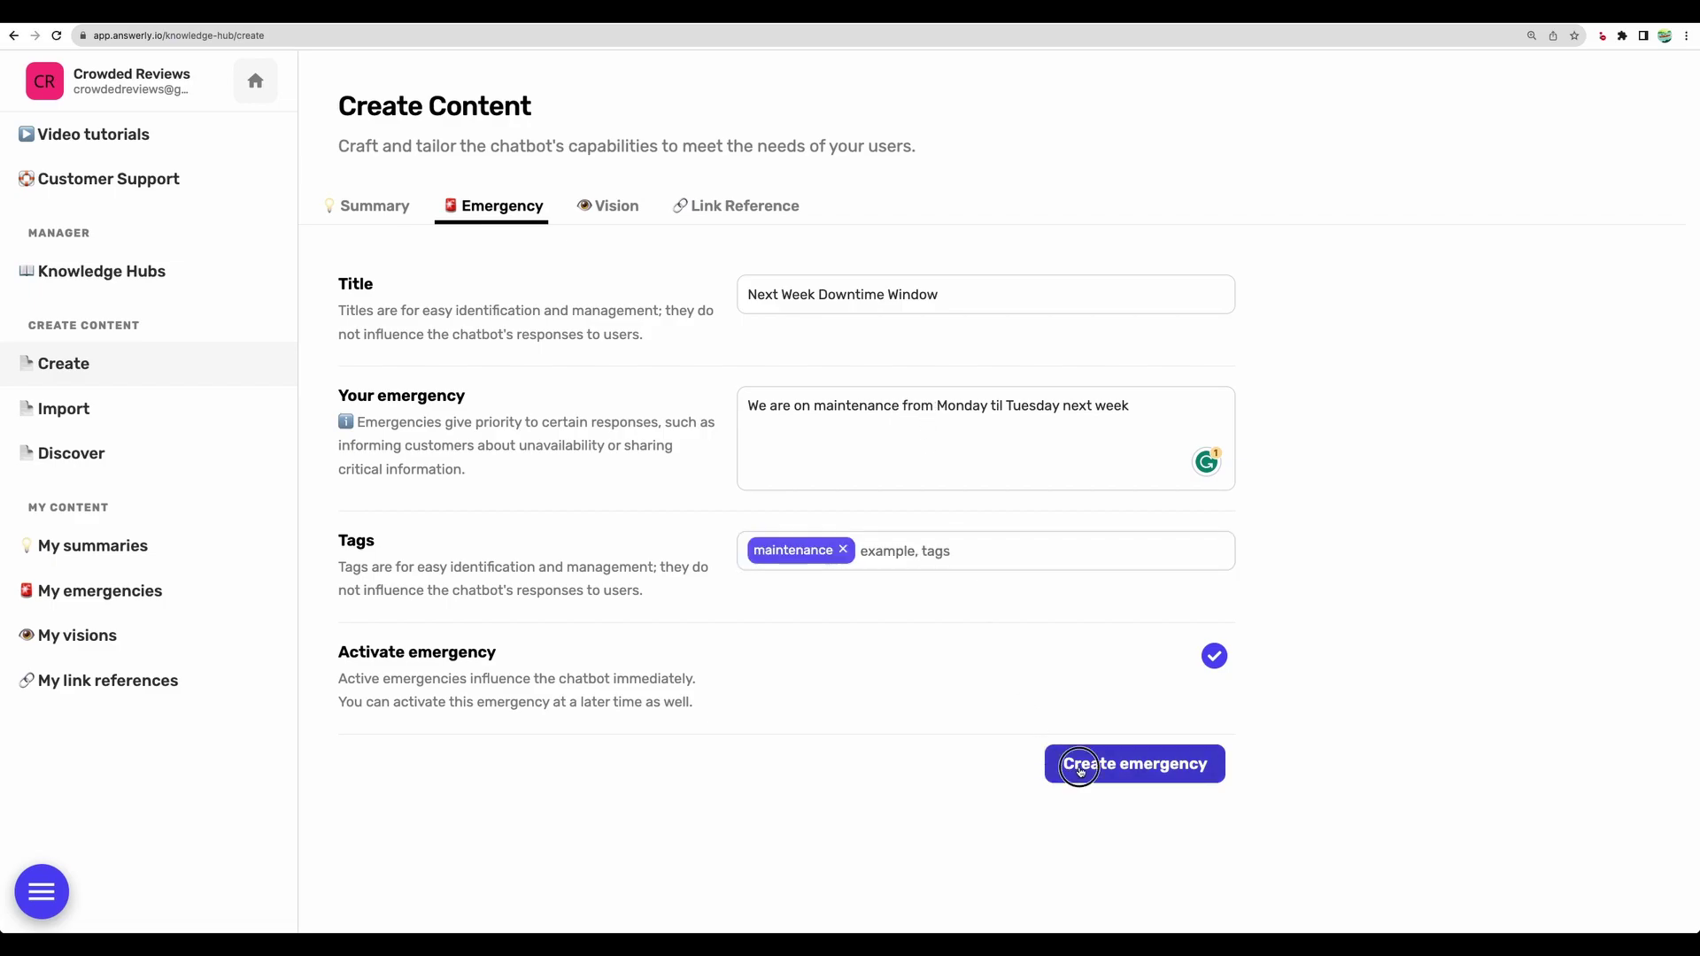
left_click(618, 214)
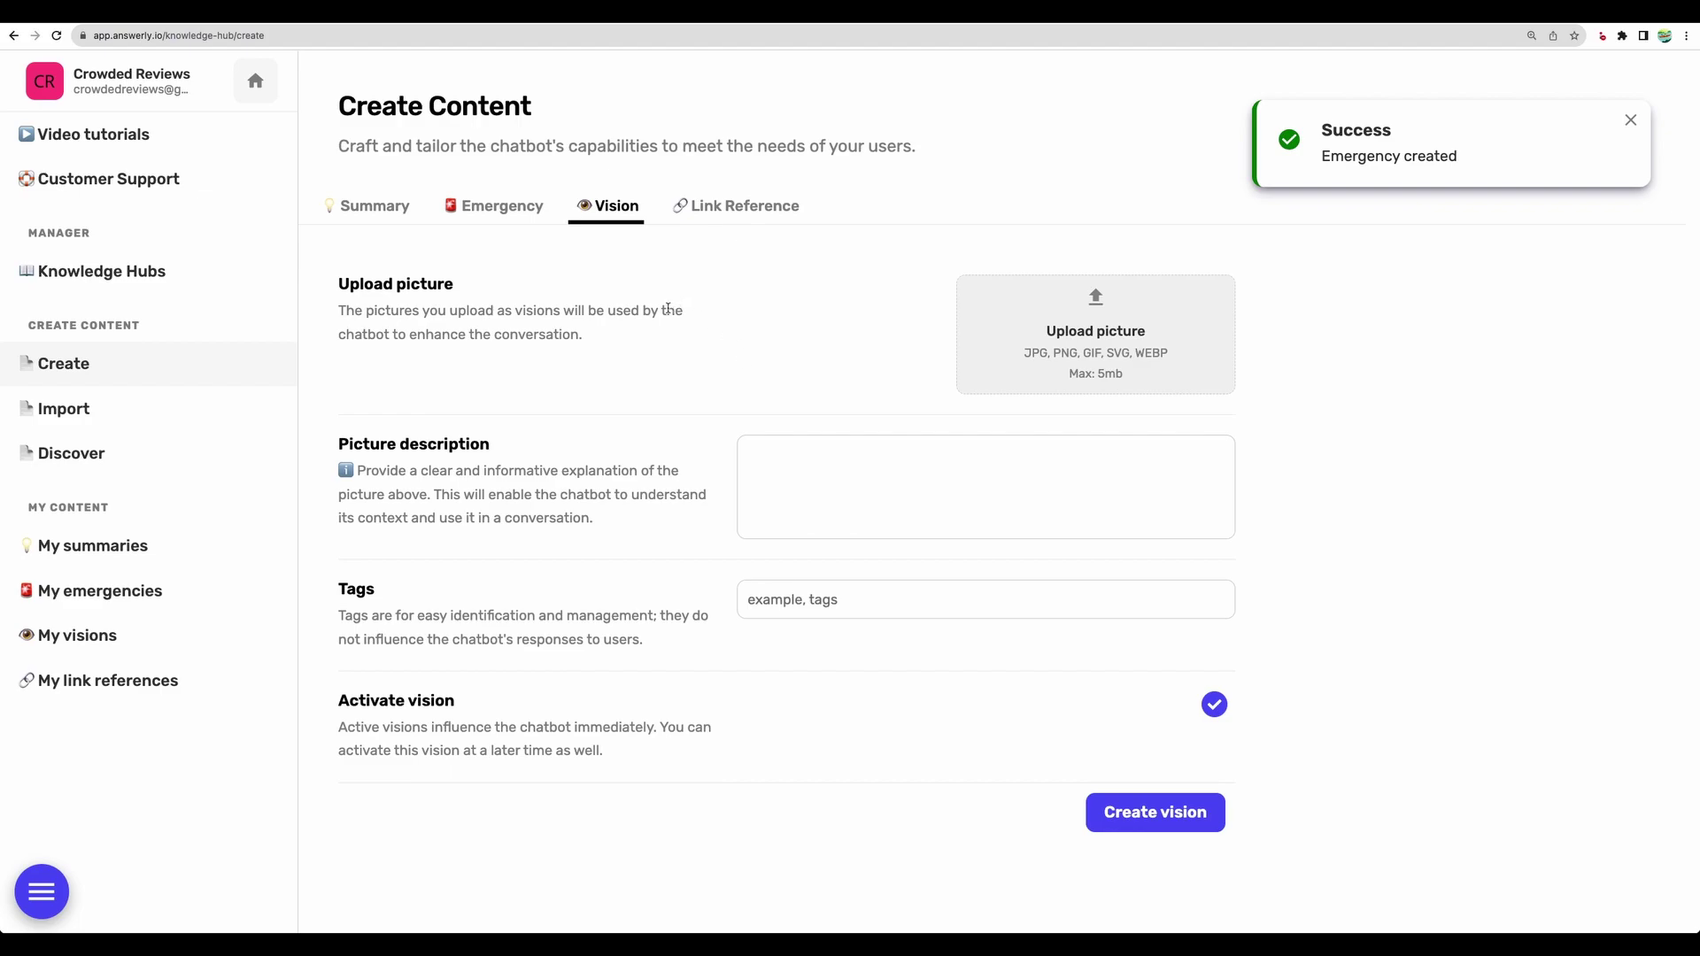
left_click(856, 492)
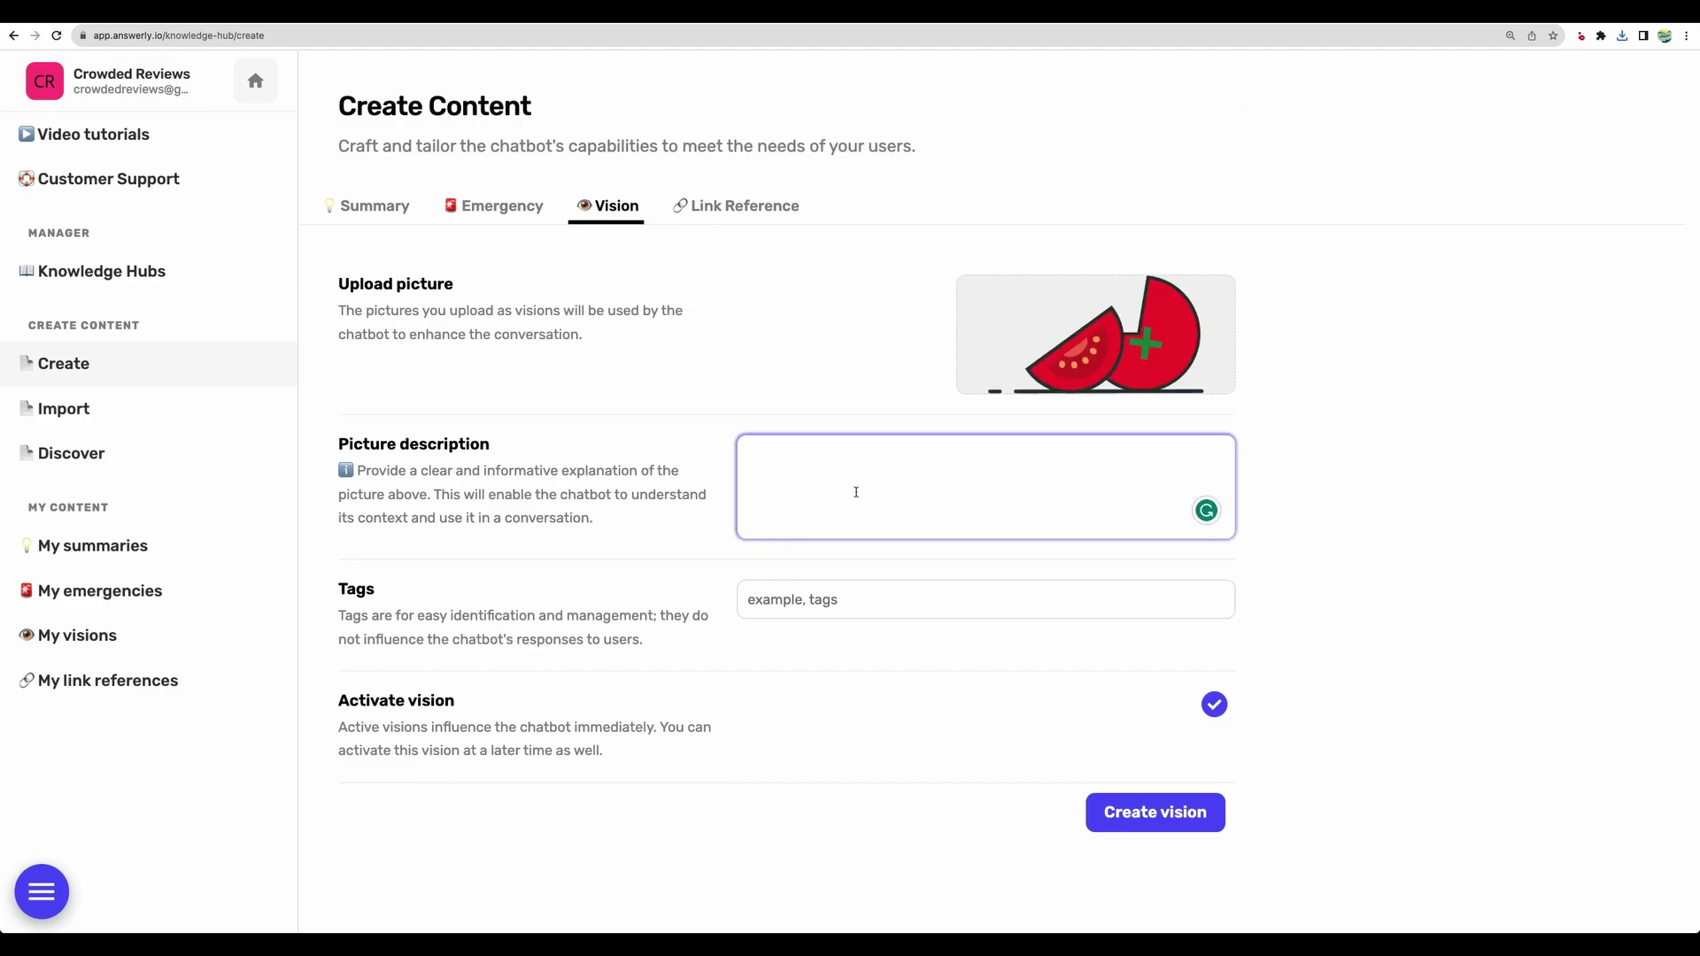
type("NameKetchup logo")
left_click(853, 599)
type("logo")
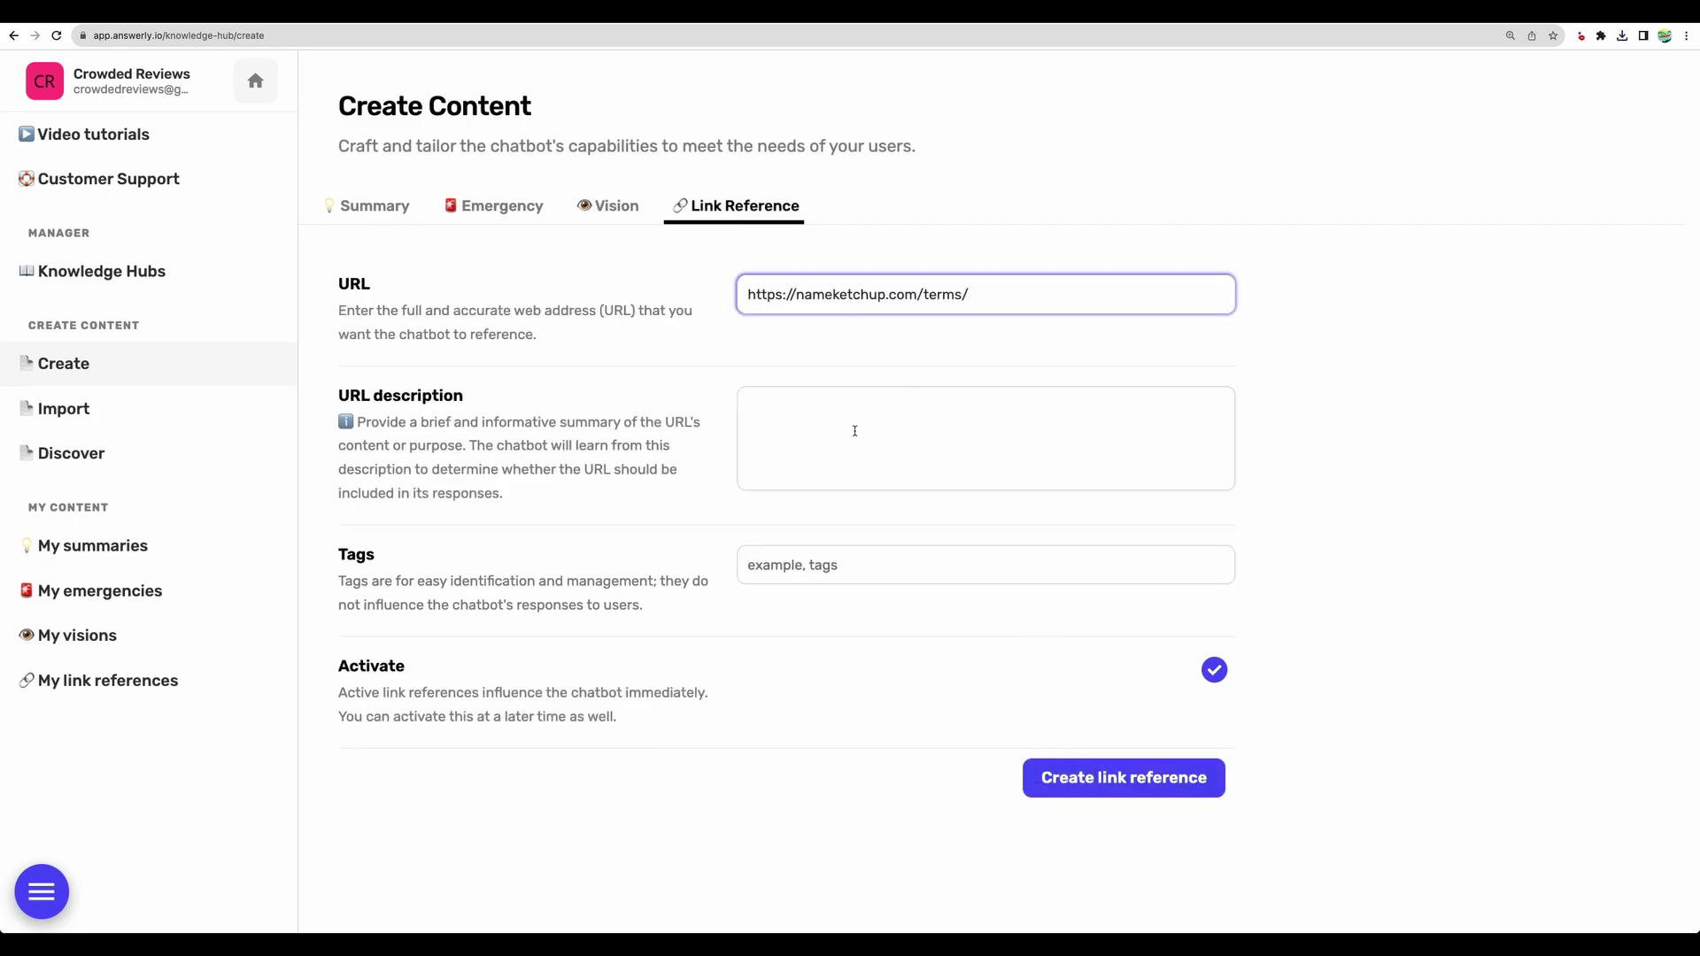
left_click(854, 431)
type("NameKetchup Terms and Conditions")
key("Tab")
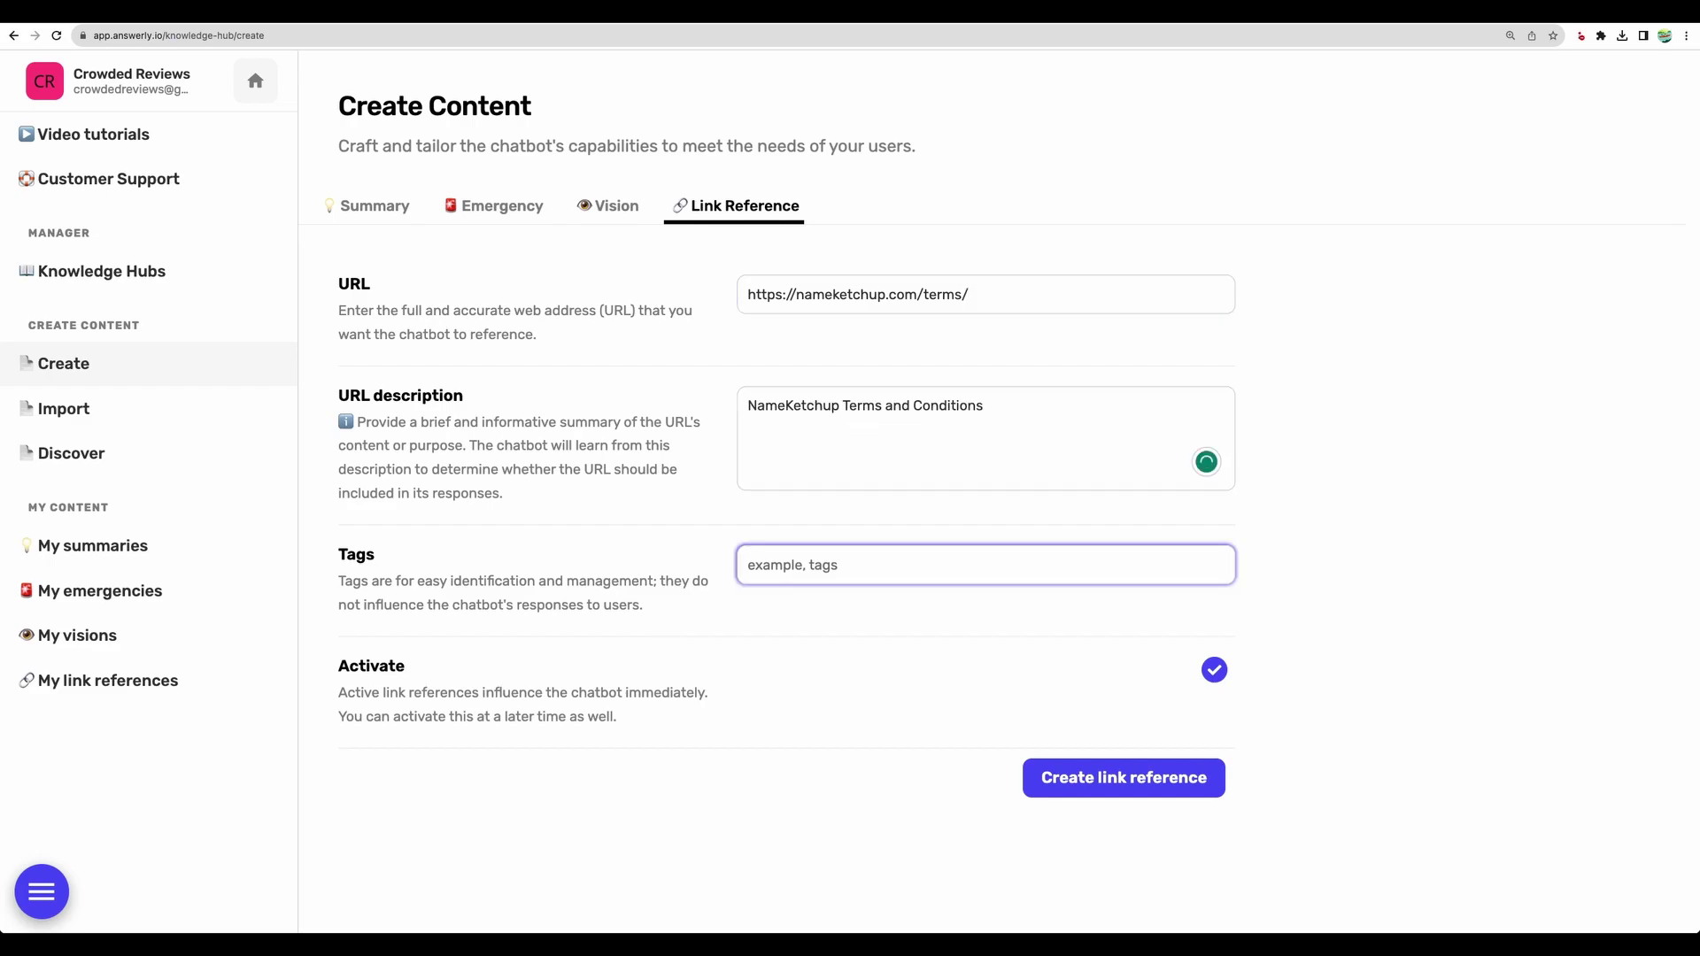
type("terms")
left_click(1123, 778)
Review the summaries, emergencies, logo vision and Terms link reference lists in the knowledge hub.
left_click(146, 545)
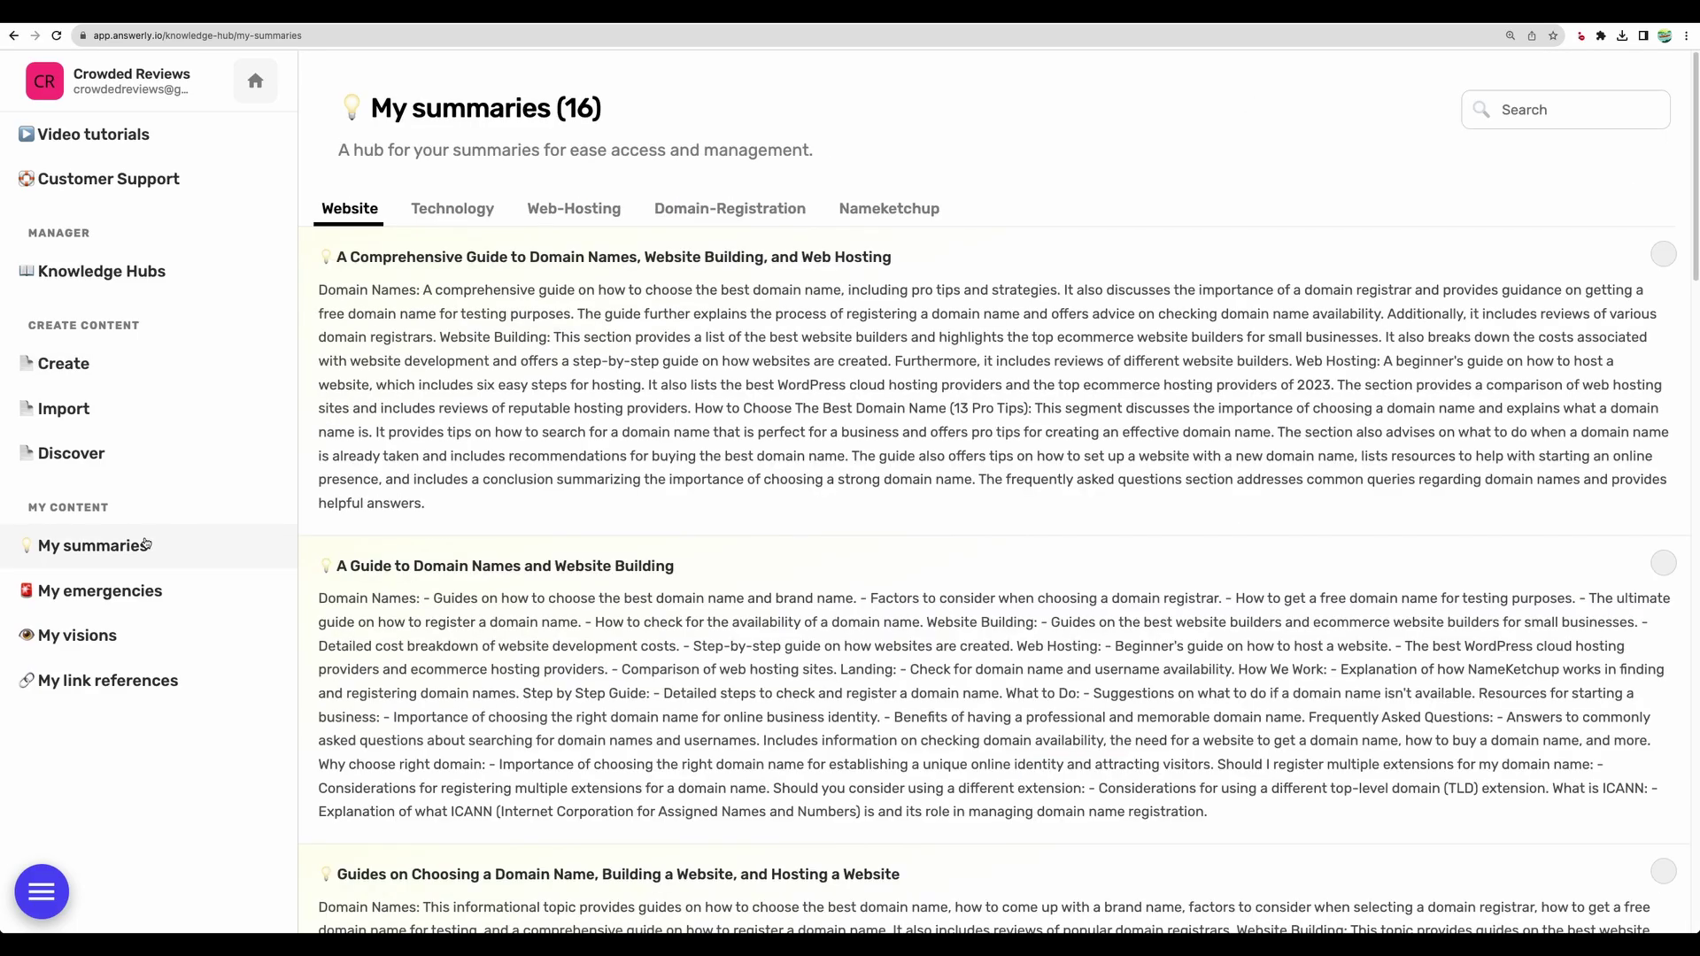
mouse_move(539, 447)
scroll(538, 447, "down", 15)
mouse_move(432, 755)
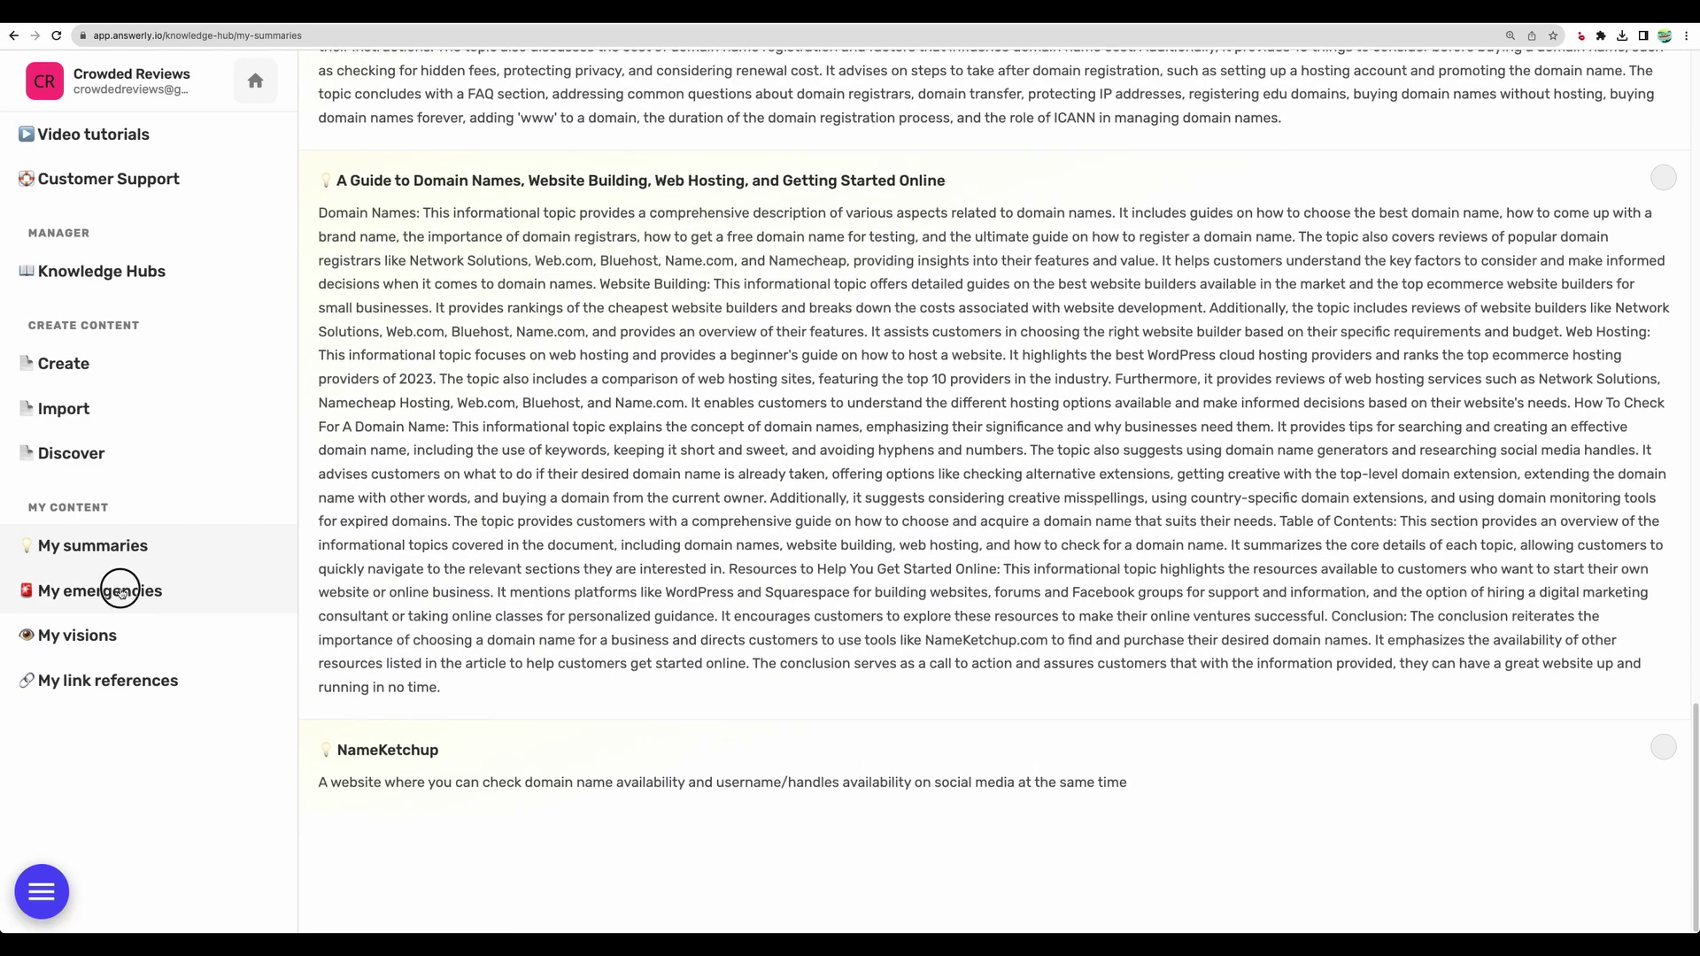
left_click(113, 590)
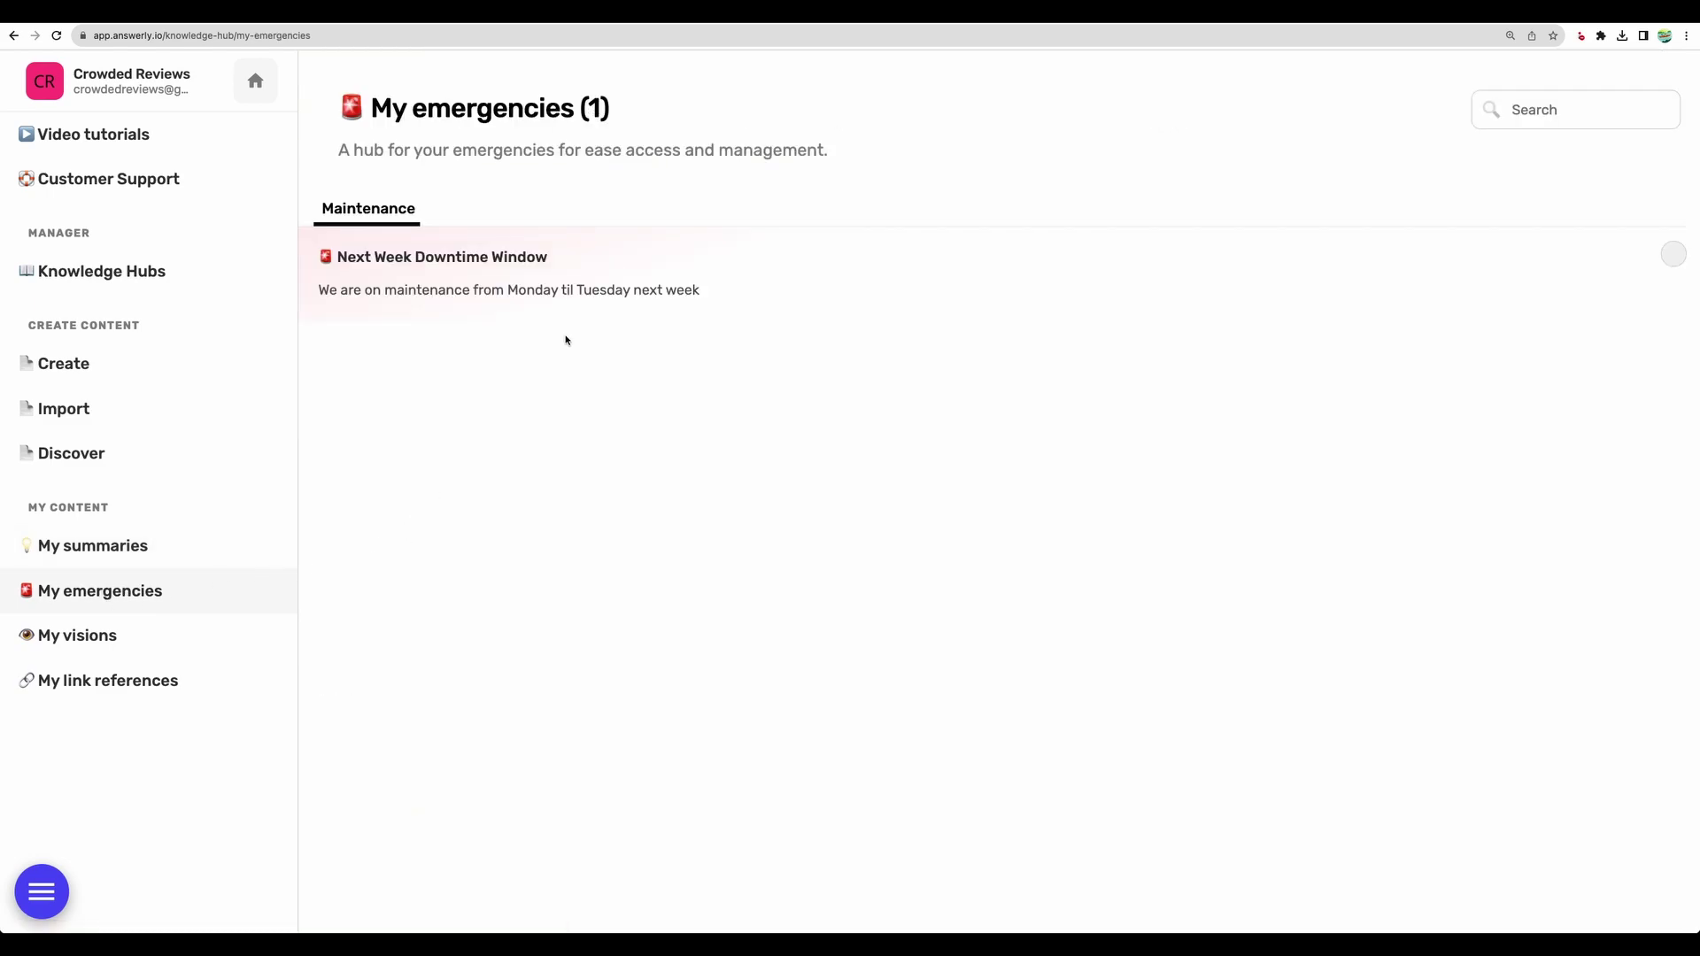
mouse_move(558, 239)
left_click(105, 649)
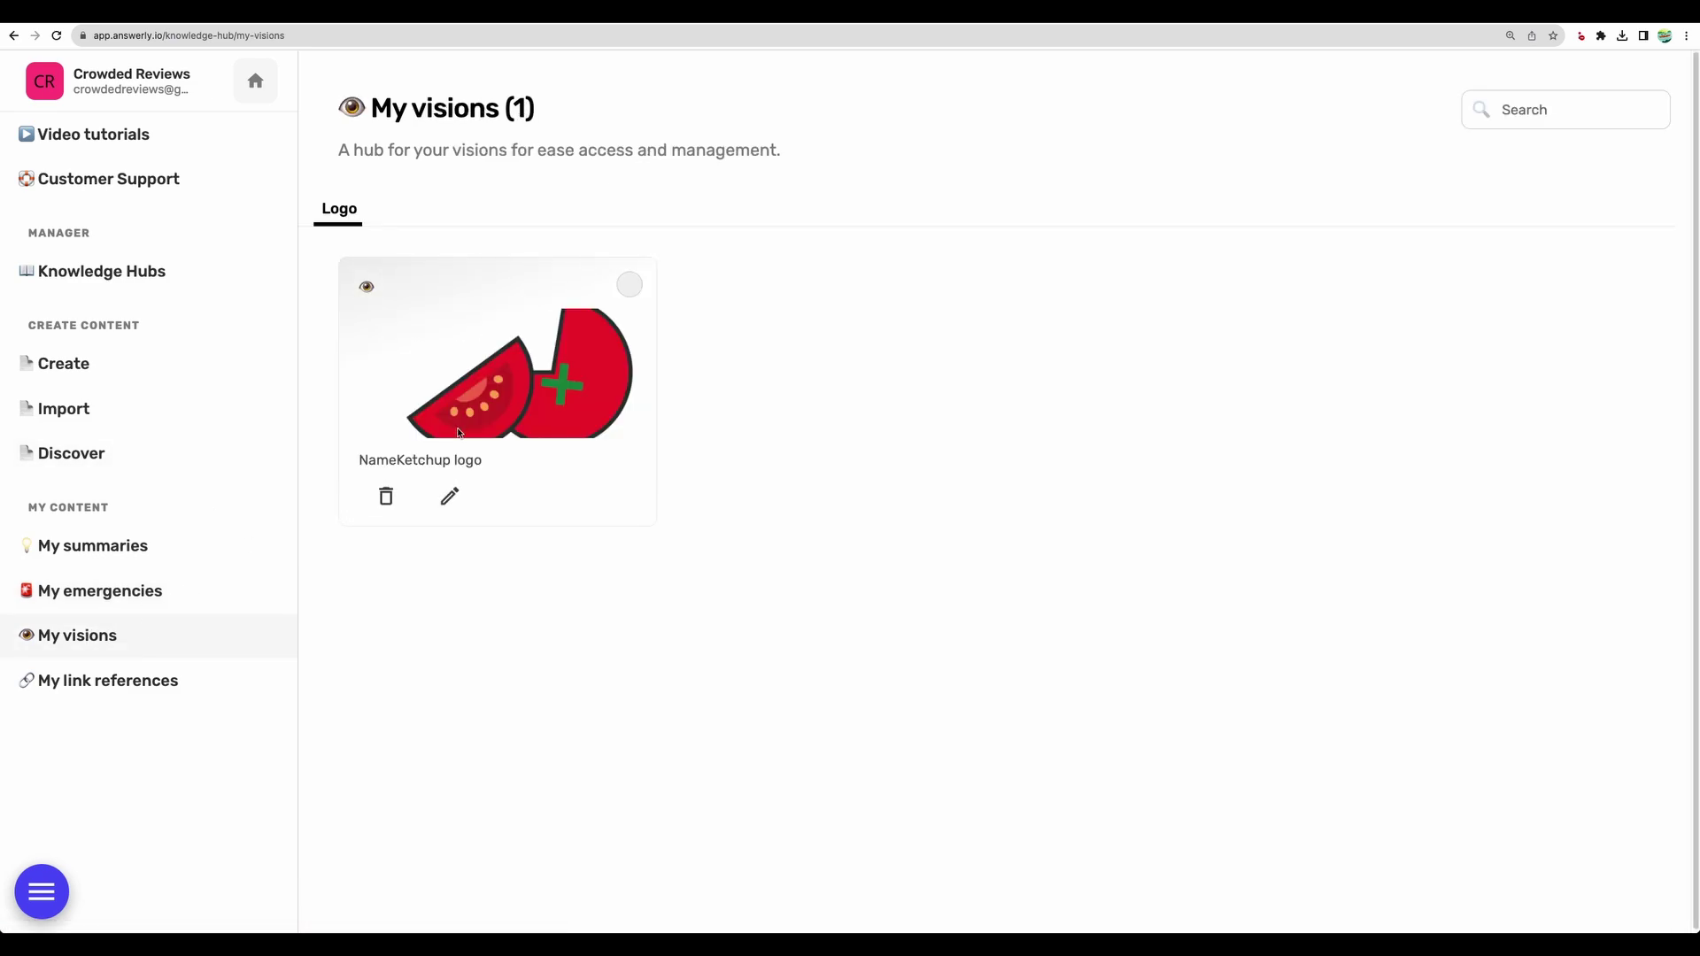
left_click(630, 284)
left_click(89, 691)
mouse_move(576, 257)
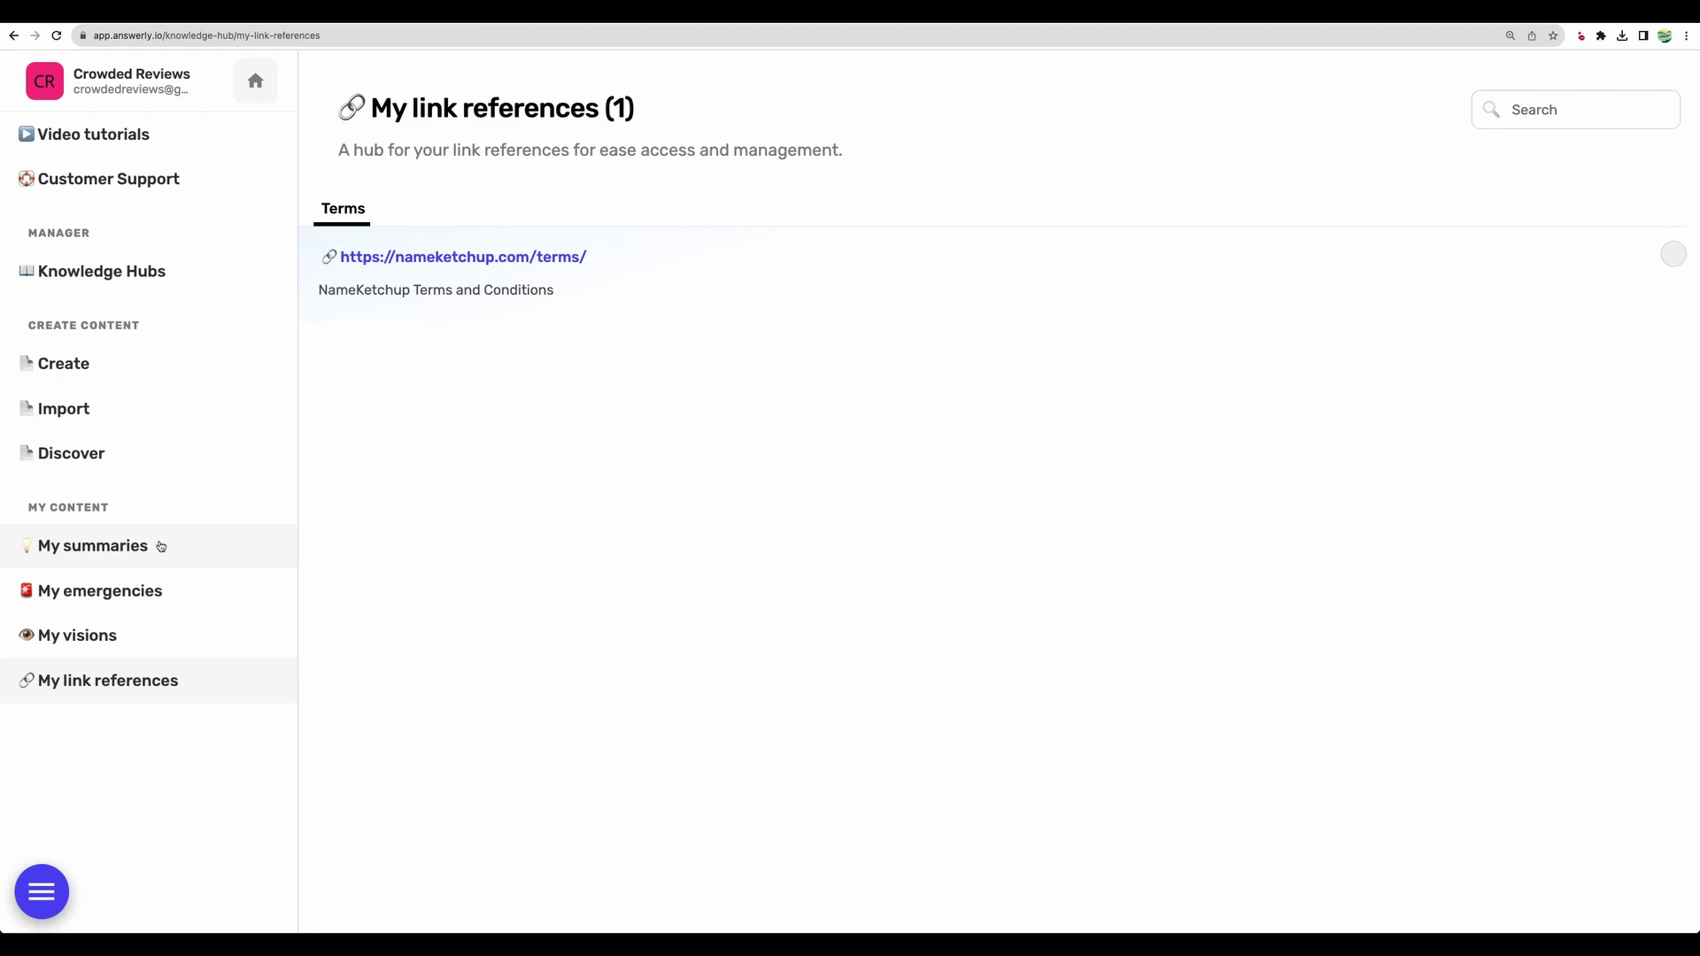
From the home dashboard, check which knowledge hub feeds the chatbot.
left_click(255, 80)
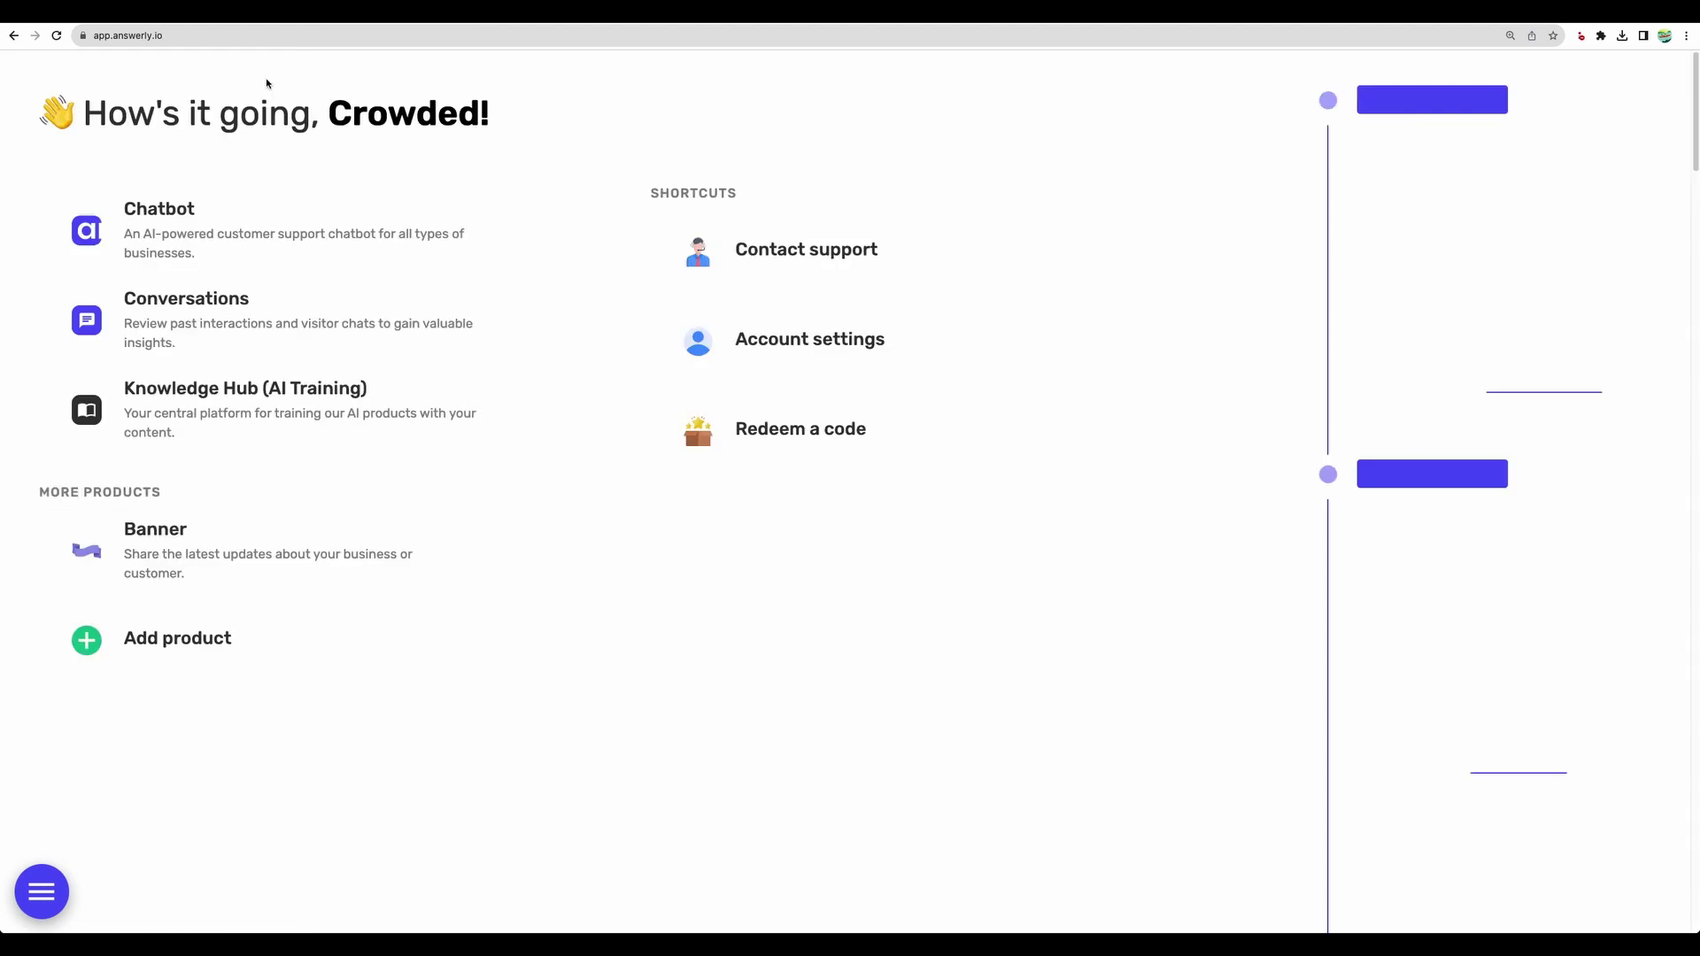
left_click(271, 234)
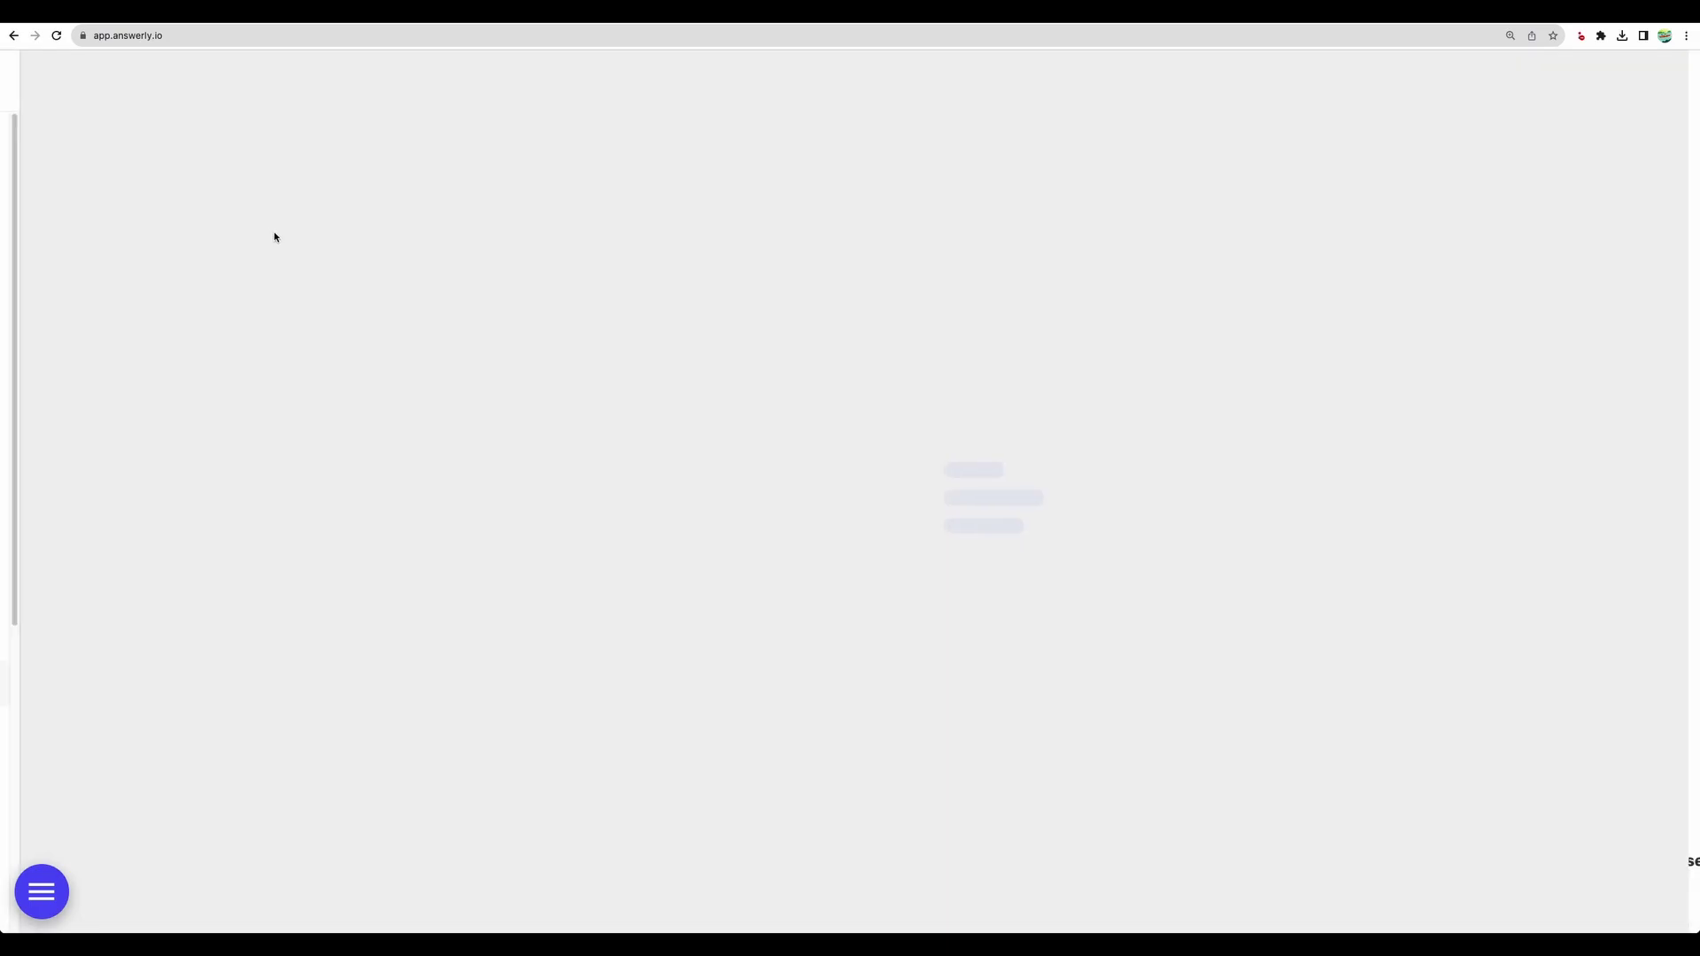
left_click(1560, 174)
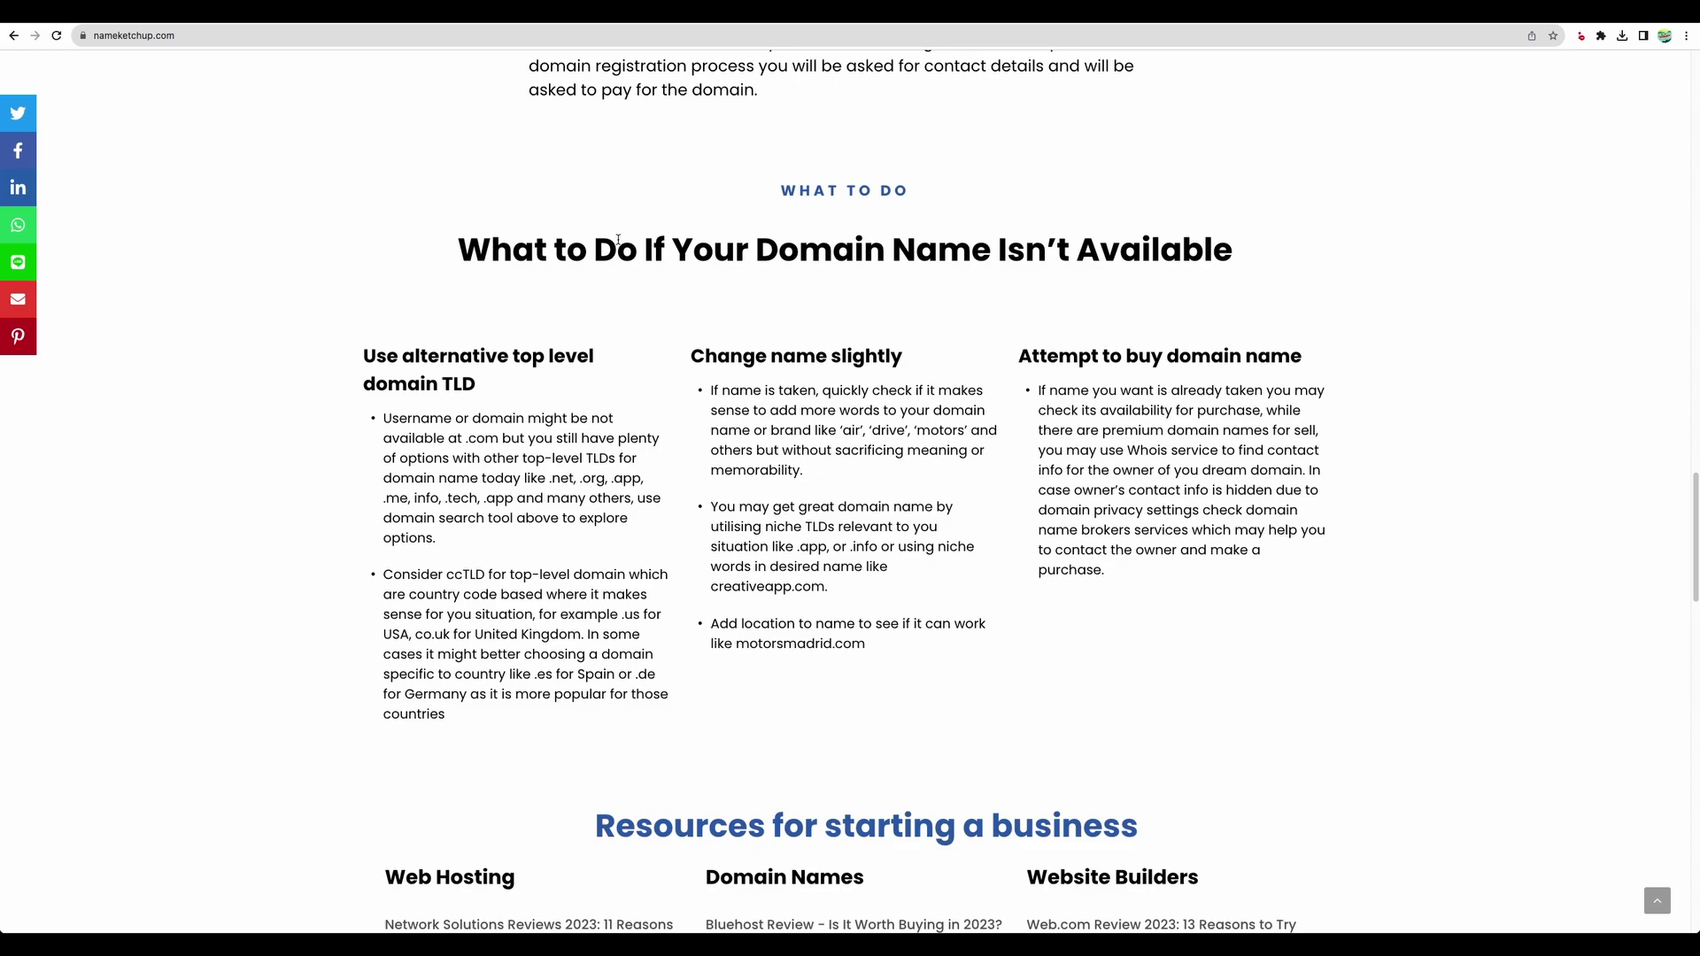
Ask the chatbot 'what to do if domain name is taken?'.
left_click_drag(458, 250, 908, 258)
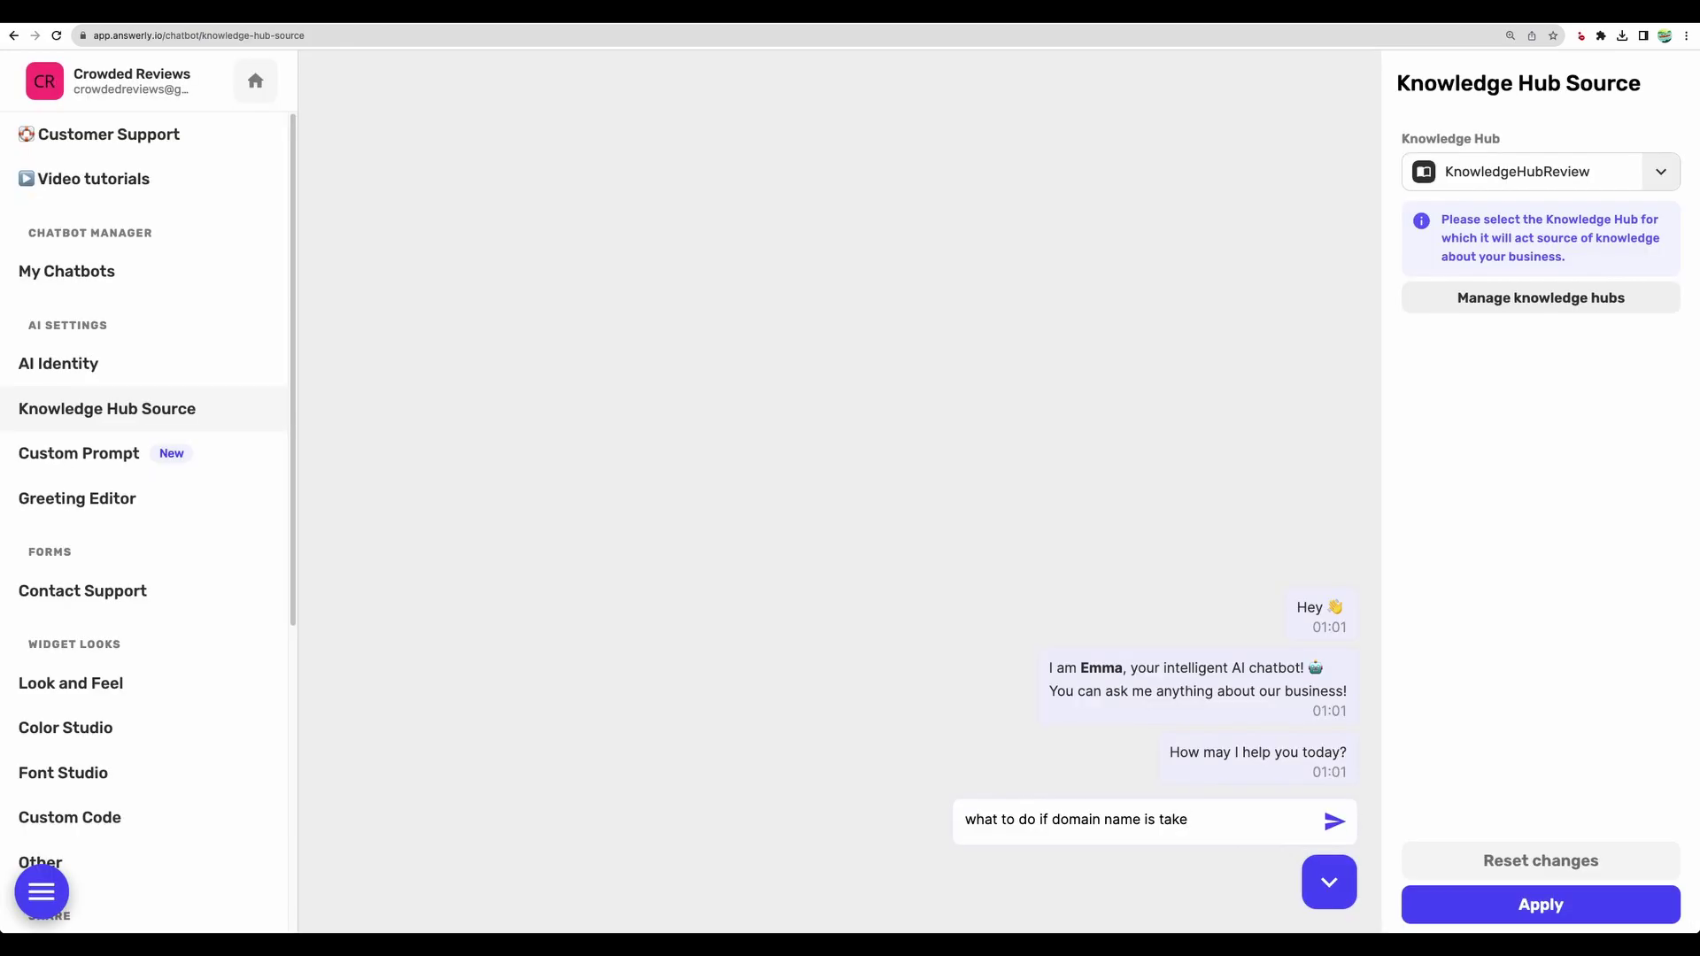
type("n?")
left_click(1328, 830)
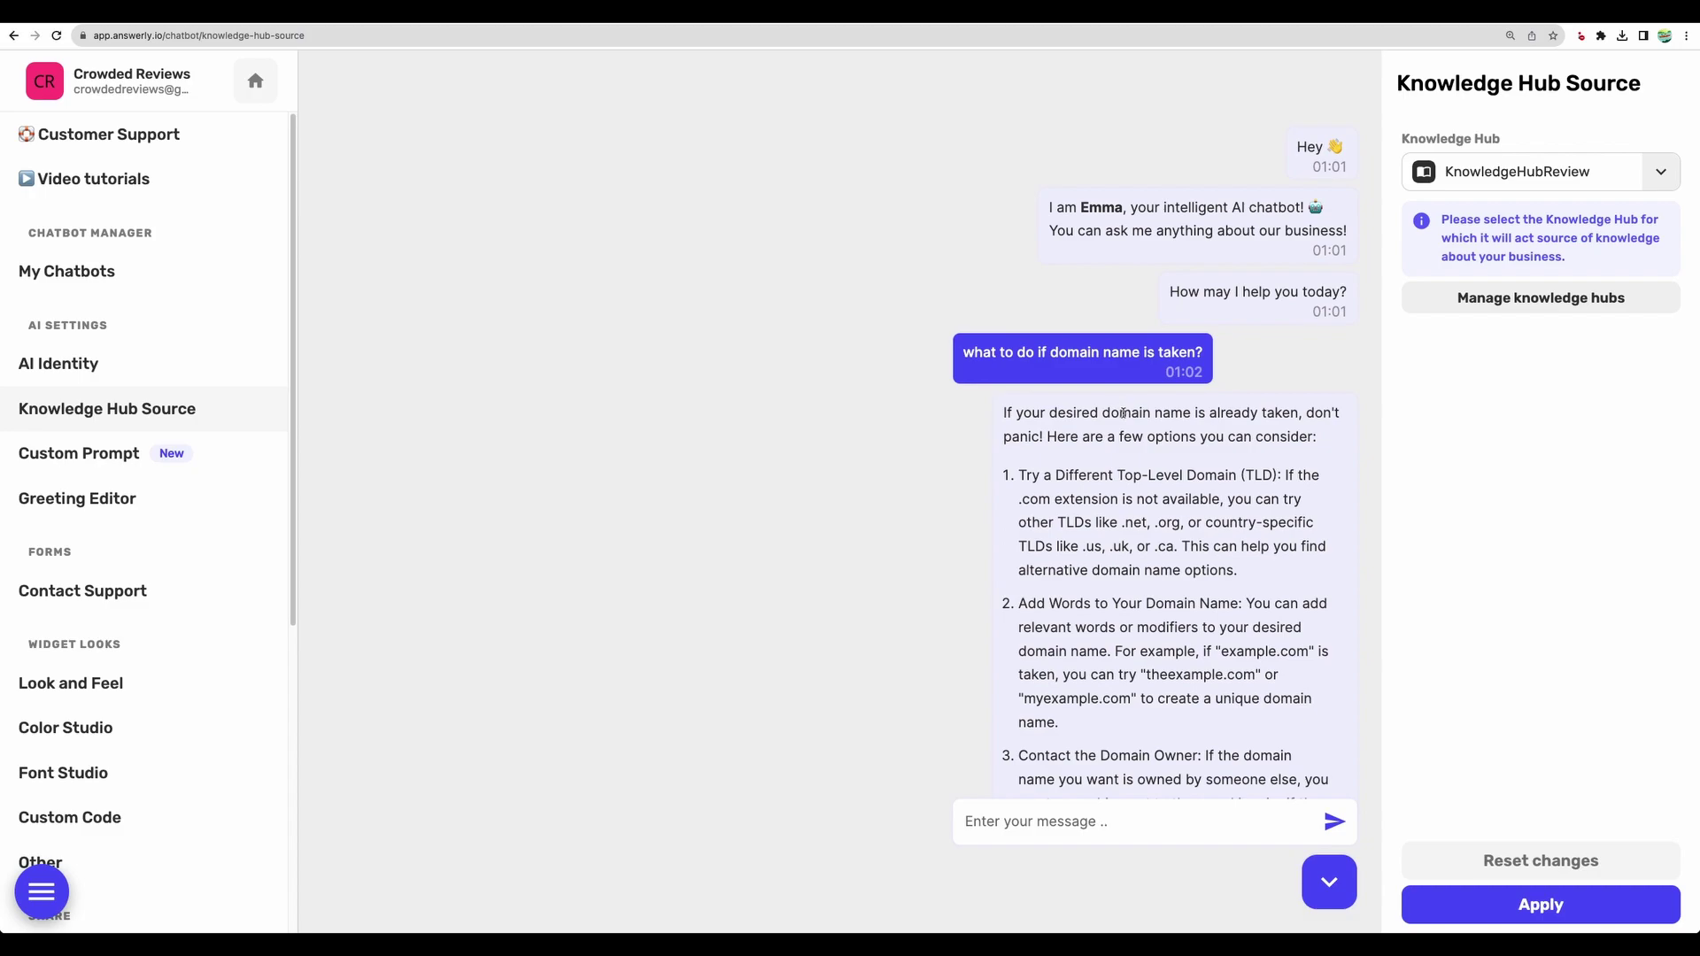
Read through the bot's six-option reply, highlighting its first suggestion.
scroll(1120, 415, "down", 2)
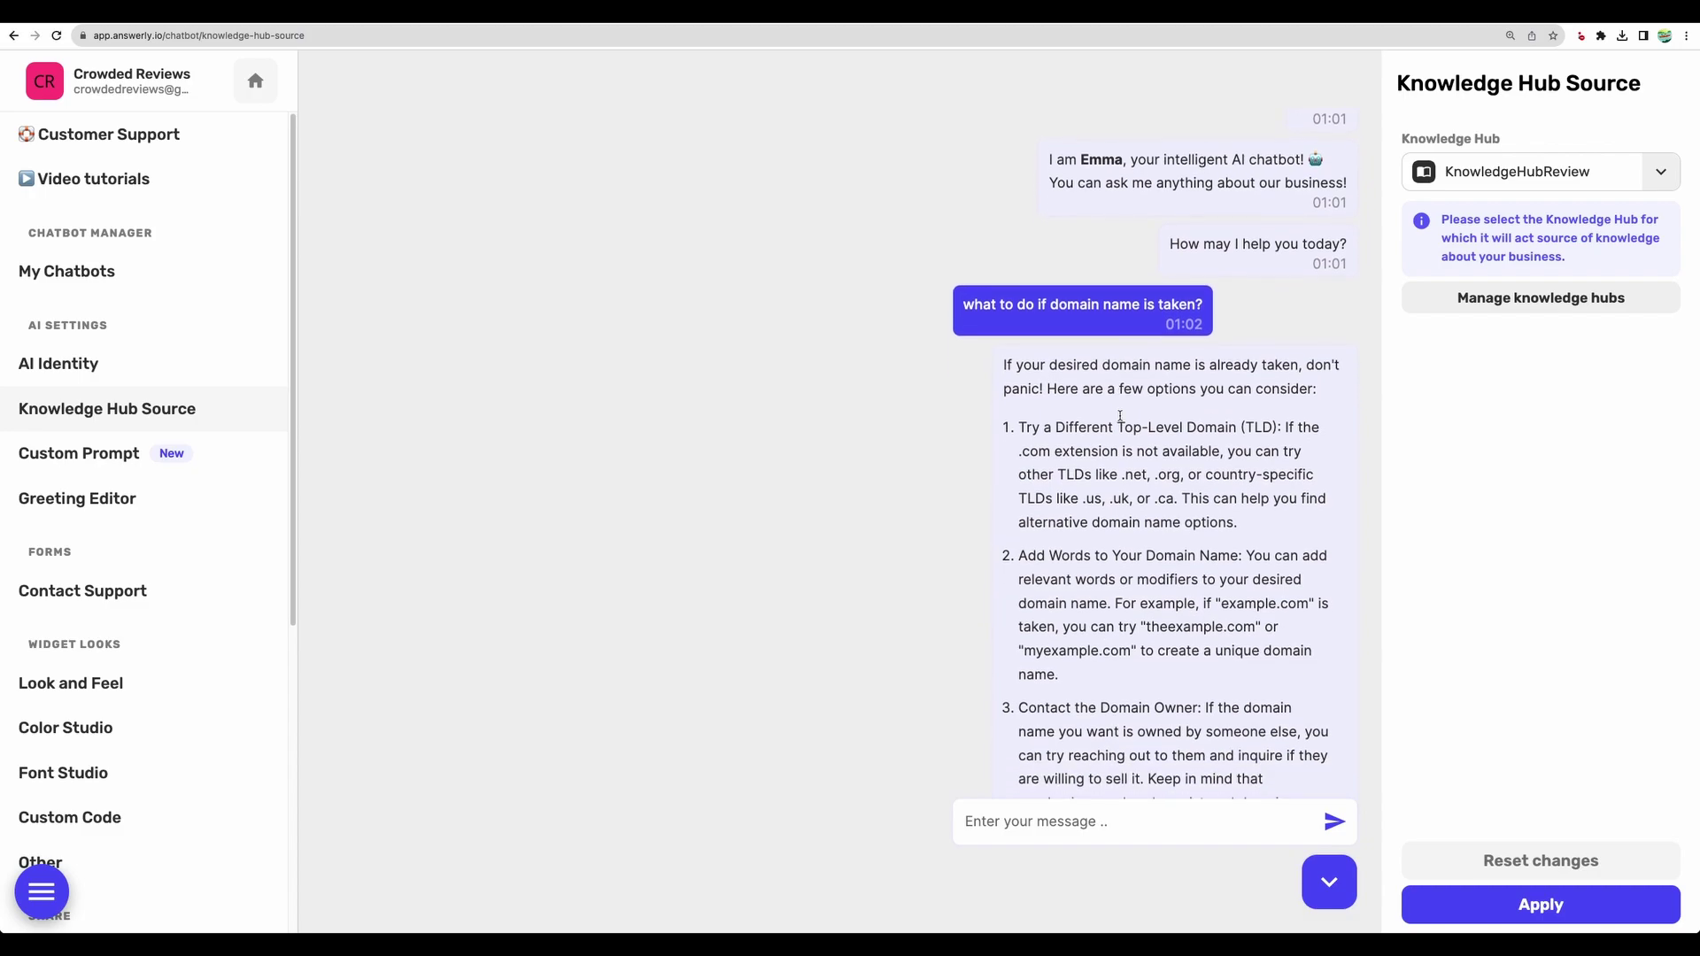
scroll(1111, 412, "down", 1)
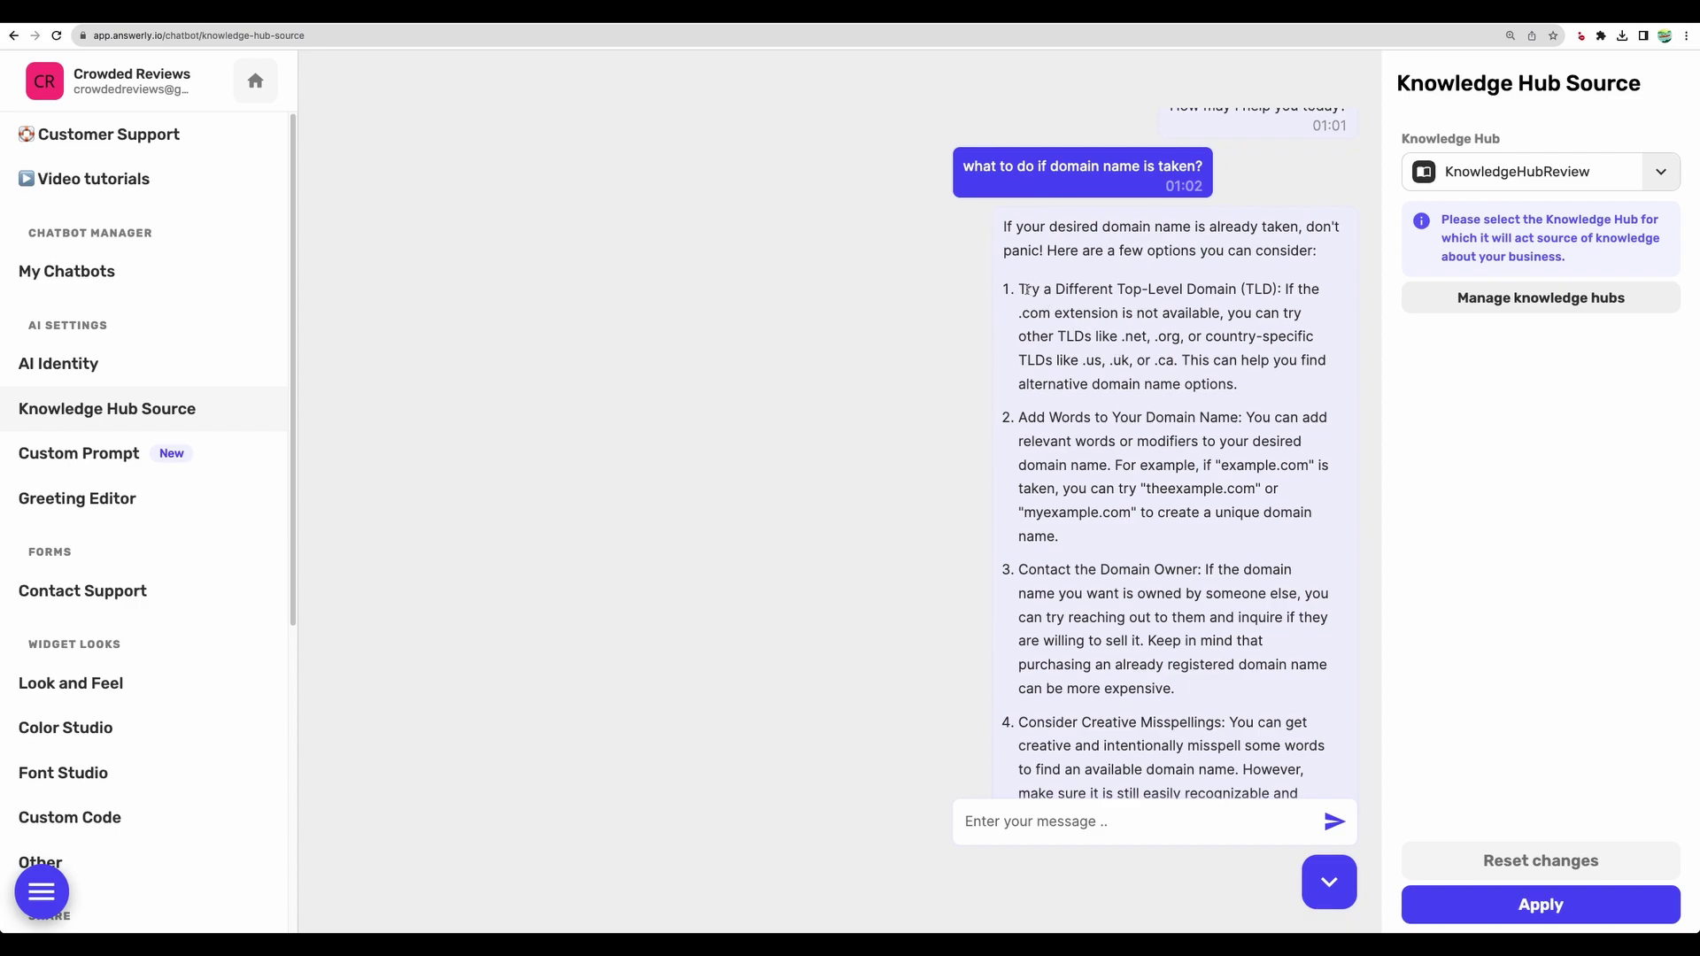
left_click_drag(1019, 290, 1213, 290)
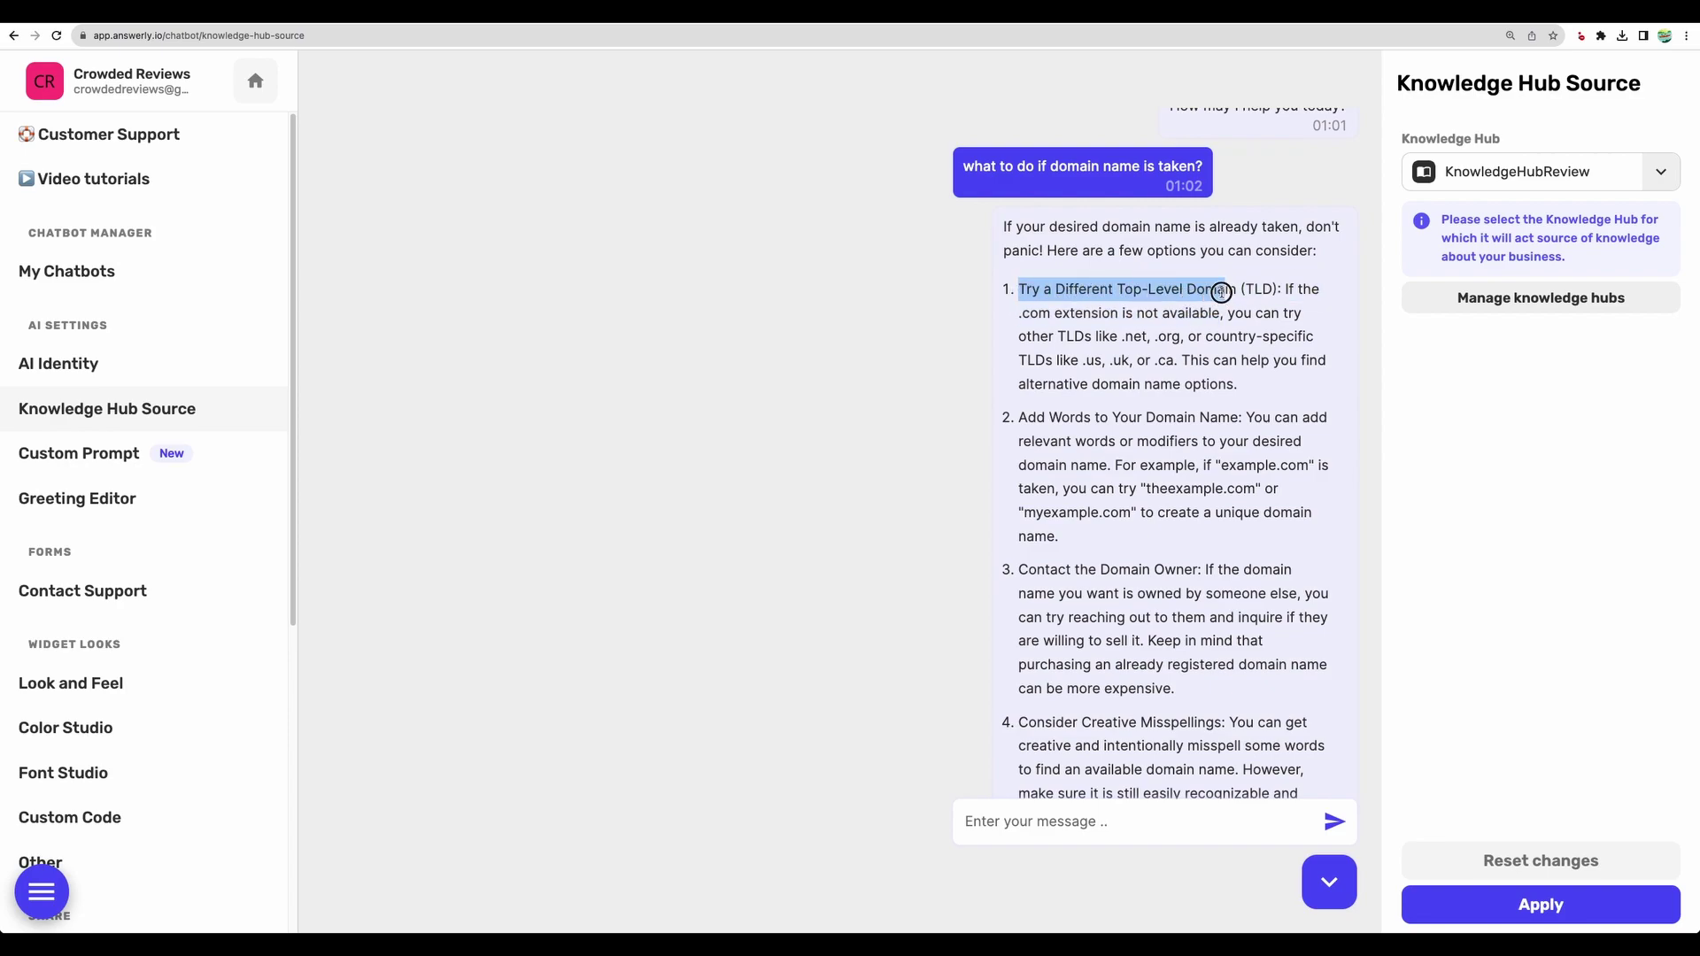
left_click(1221, 292)
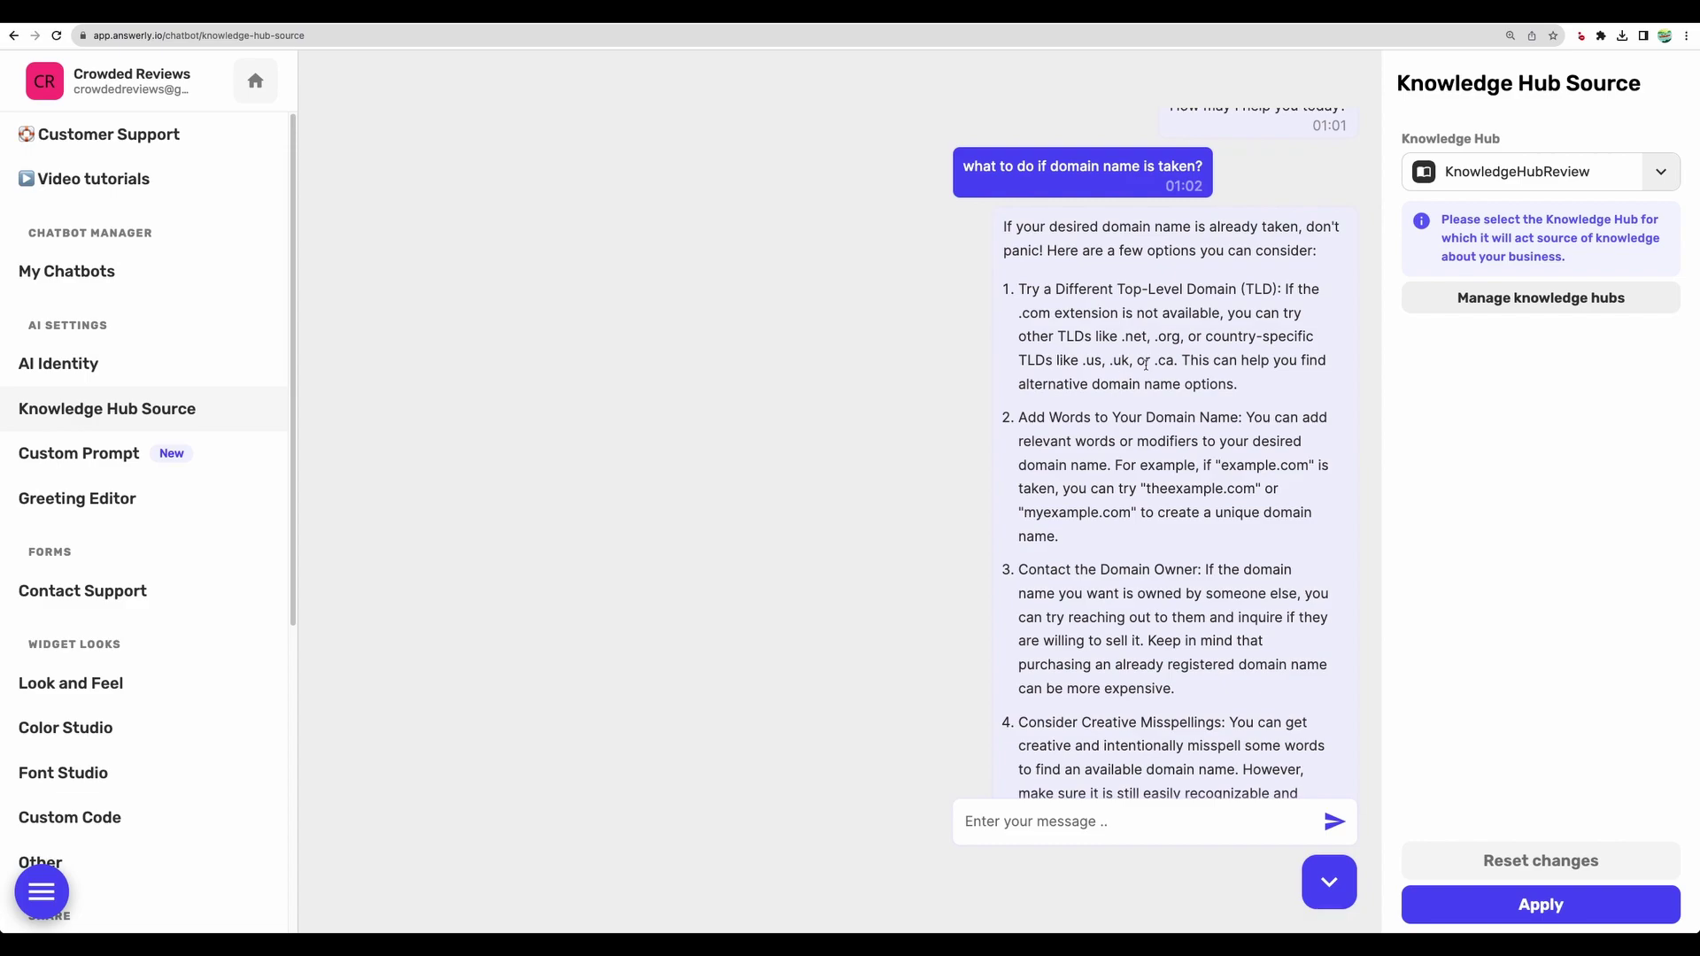
mouse_move(1156, 342)
left_mouse_down()
mouse_move(1118, 337)
mouse_move(1139, 335)
left_mouse_up()
scroll(1111, 354, "down", 2)
left_click_drag(1050, 470, 1211, 493)
scroll(1177, 478, "down", 5)
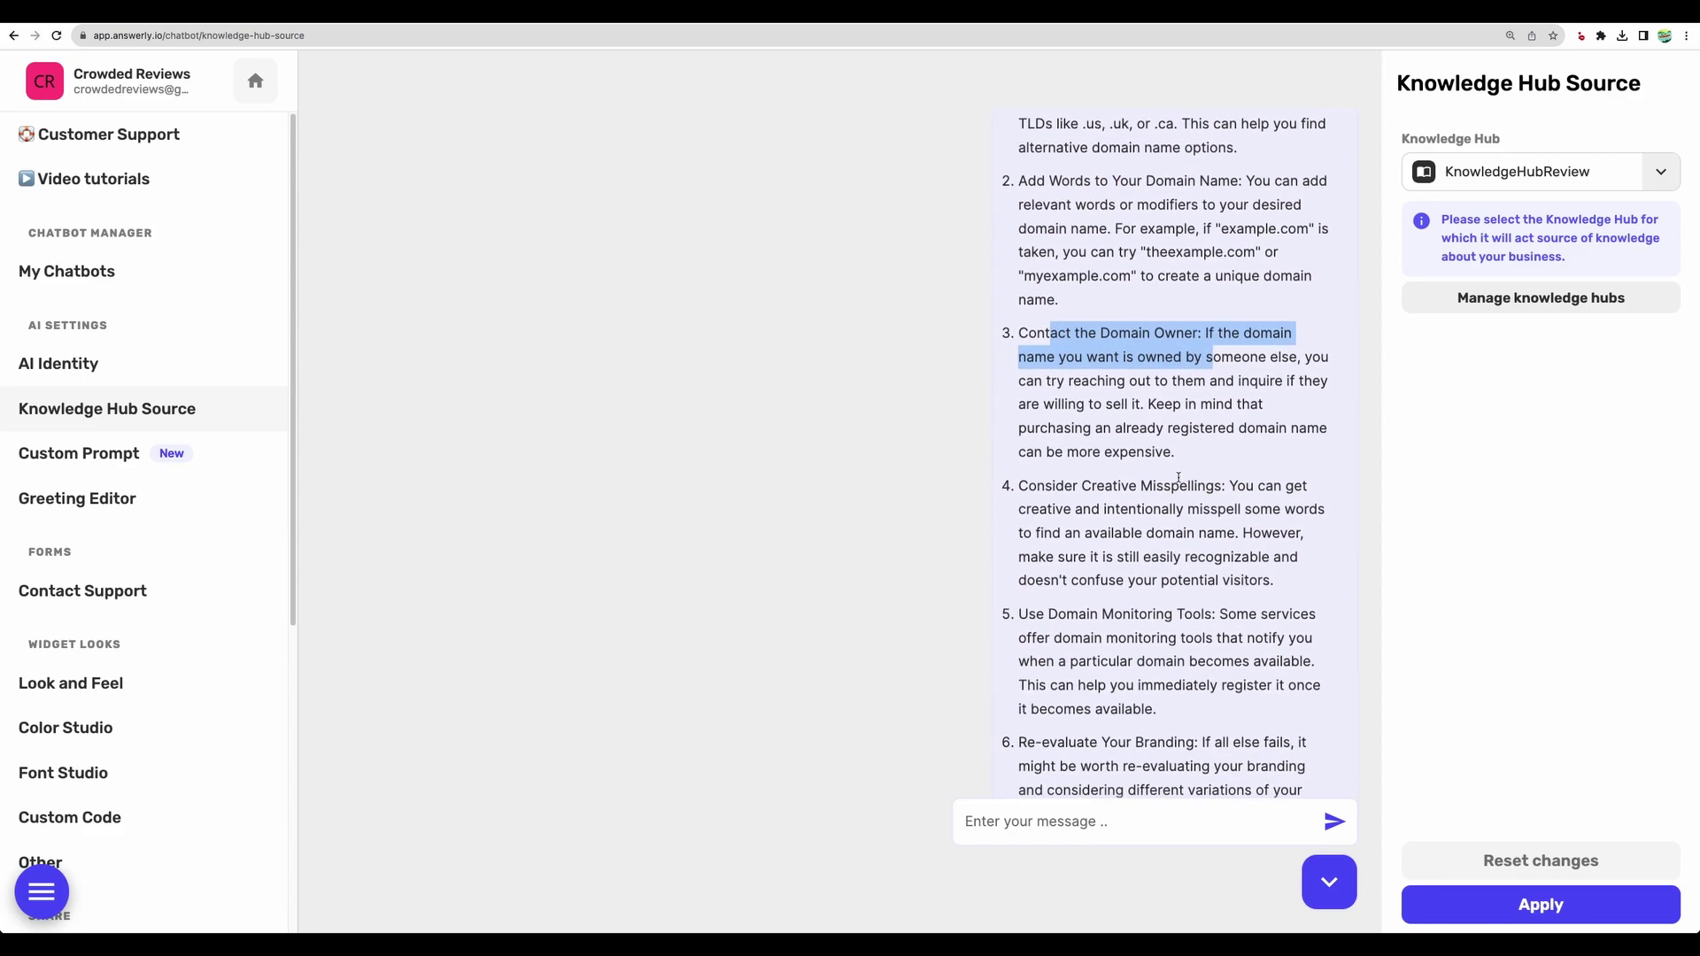
Highlight the Creative Misspellings suggestion and compare it with the article's advice for taken domains.
left_click_drag(1066, 367, 1217, 367)
left_click(1071, 495)
left_click_drag(1041, 622, 1111, 624)
scroll(1112, 626, "down", 2)
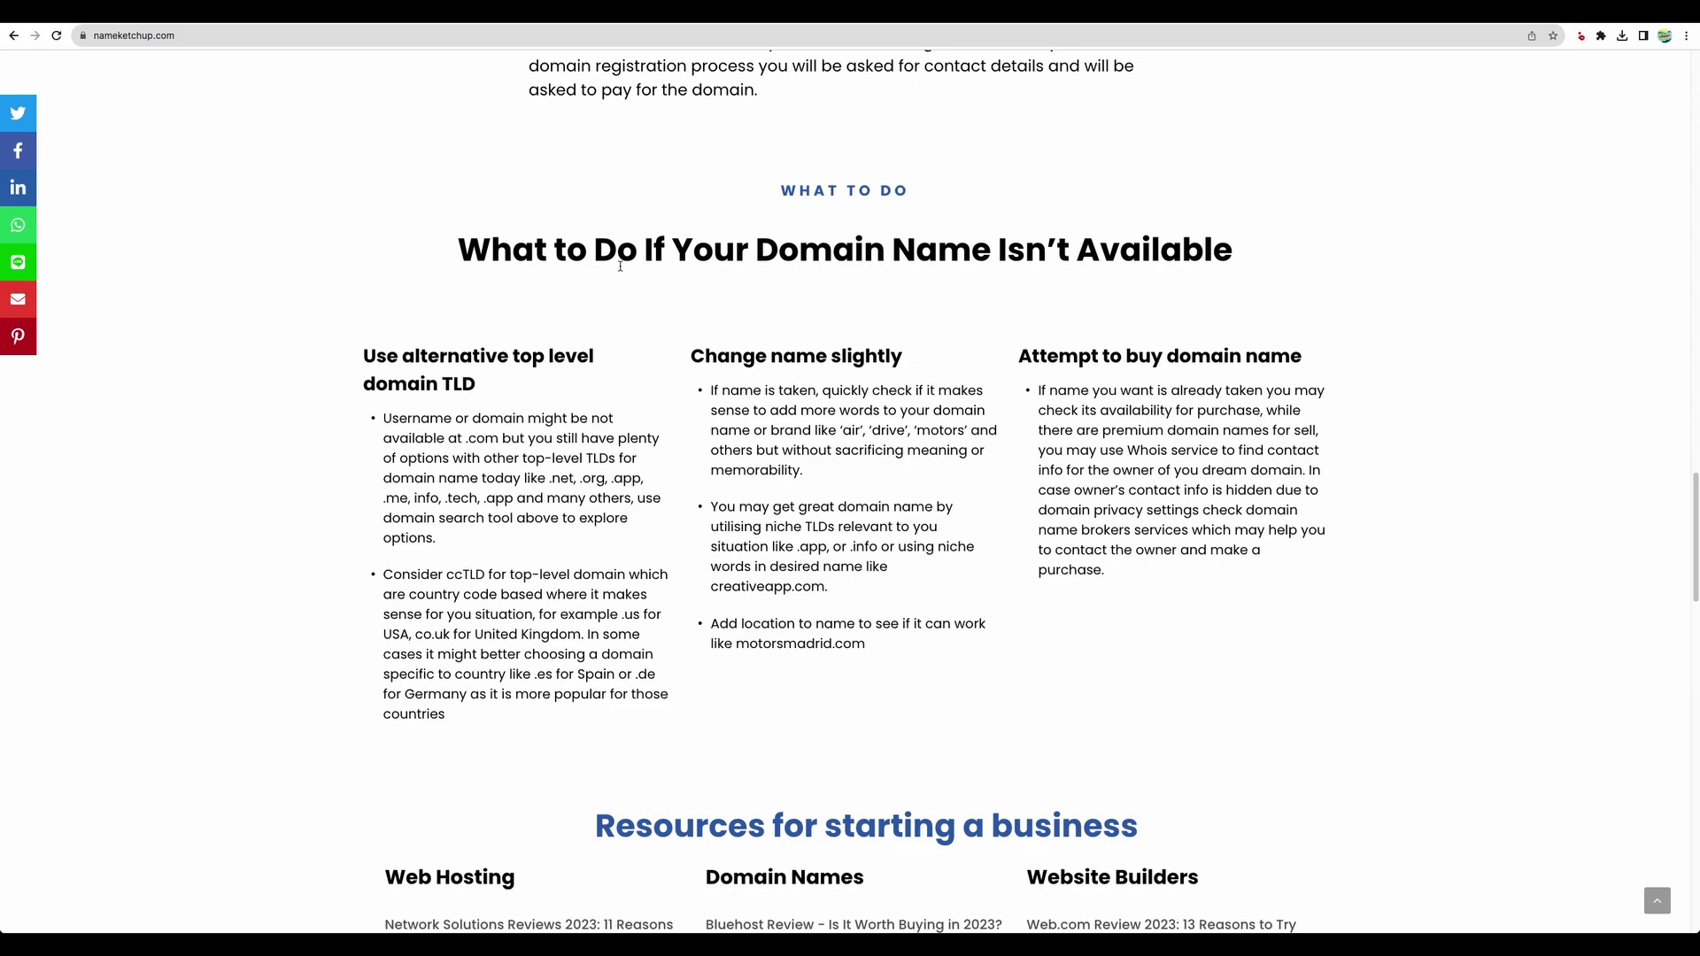
left_click_drag(391, 237, 990, 587)
left_click(991, 587)
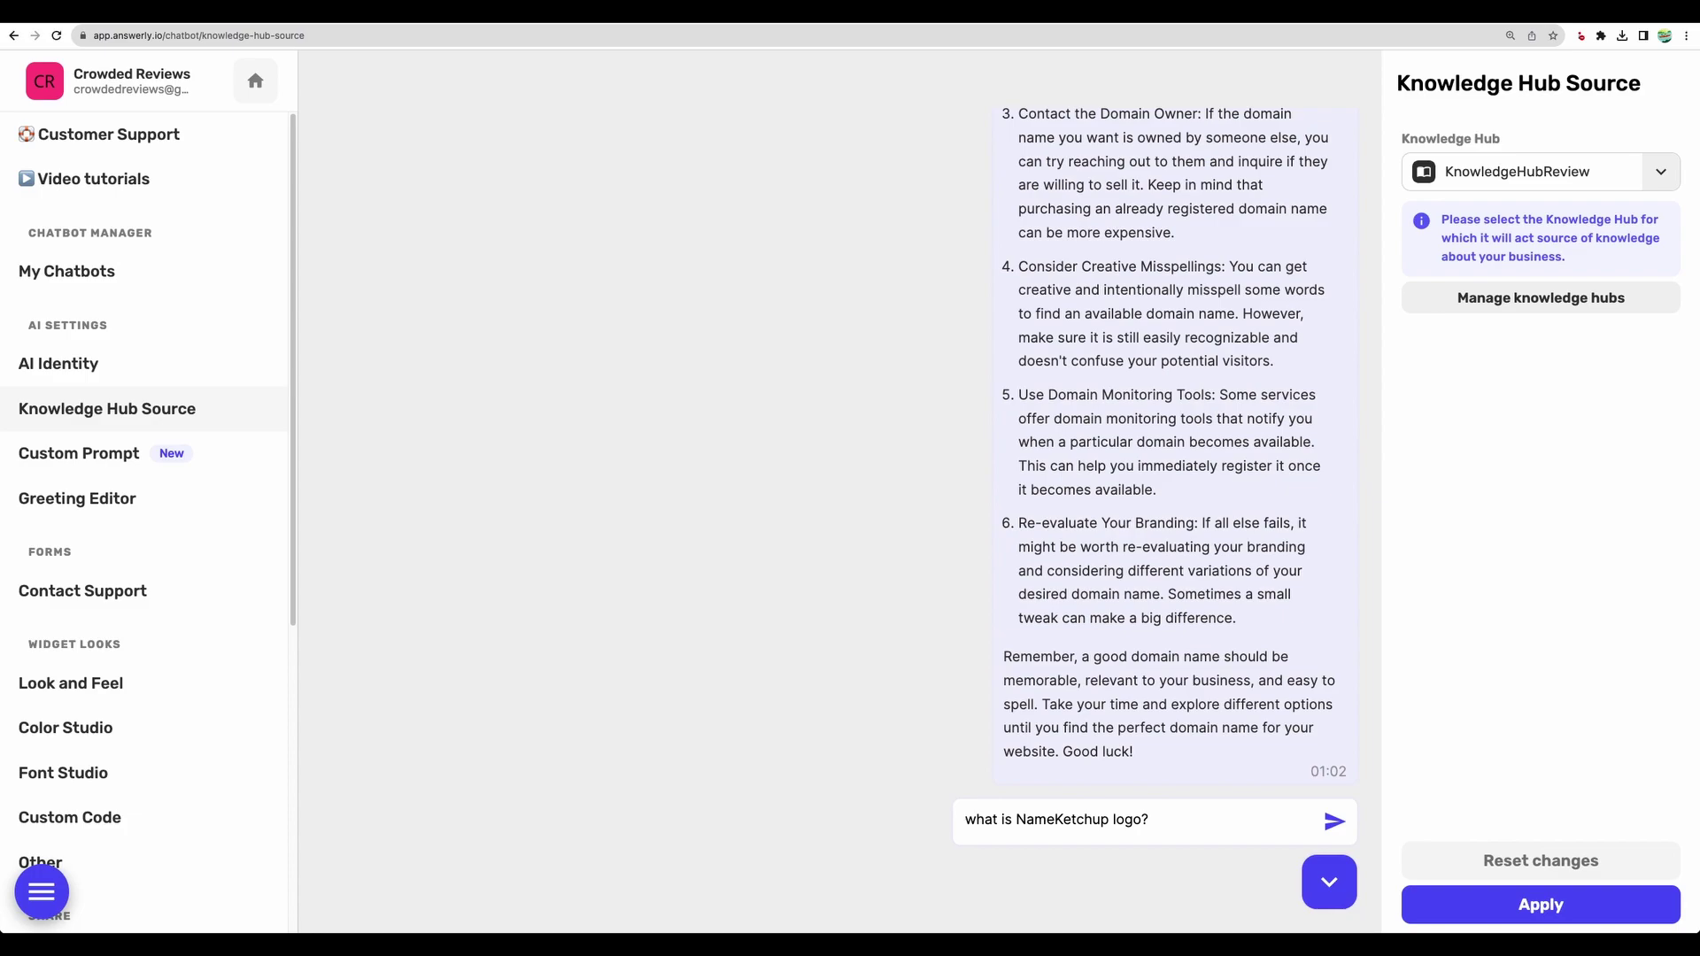
Ask the chatbot about the NameKetchup logo.
key("Return")
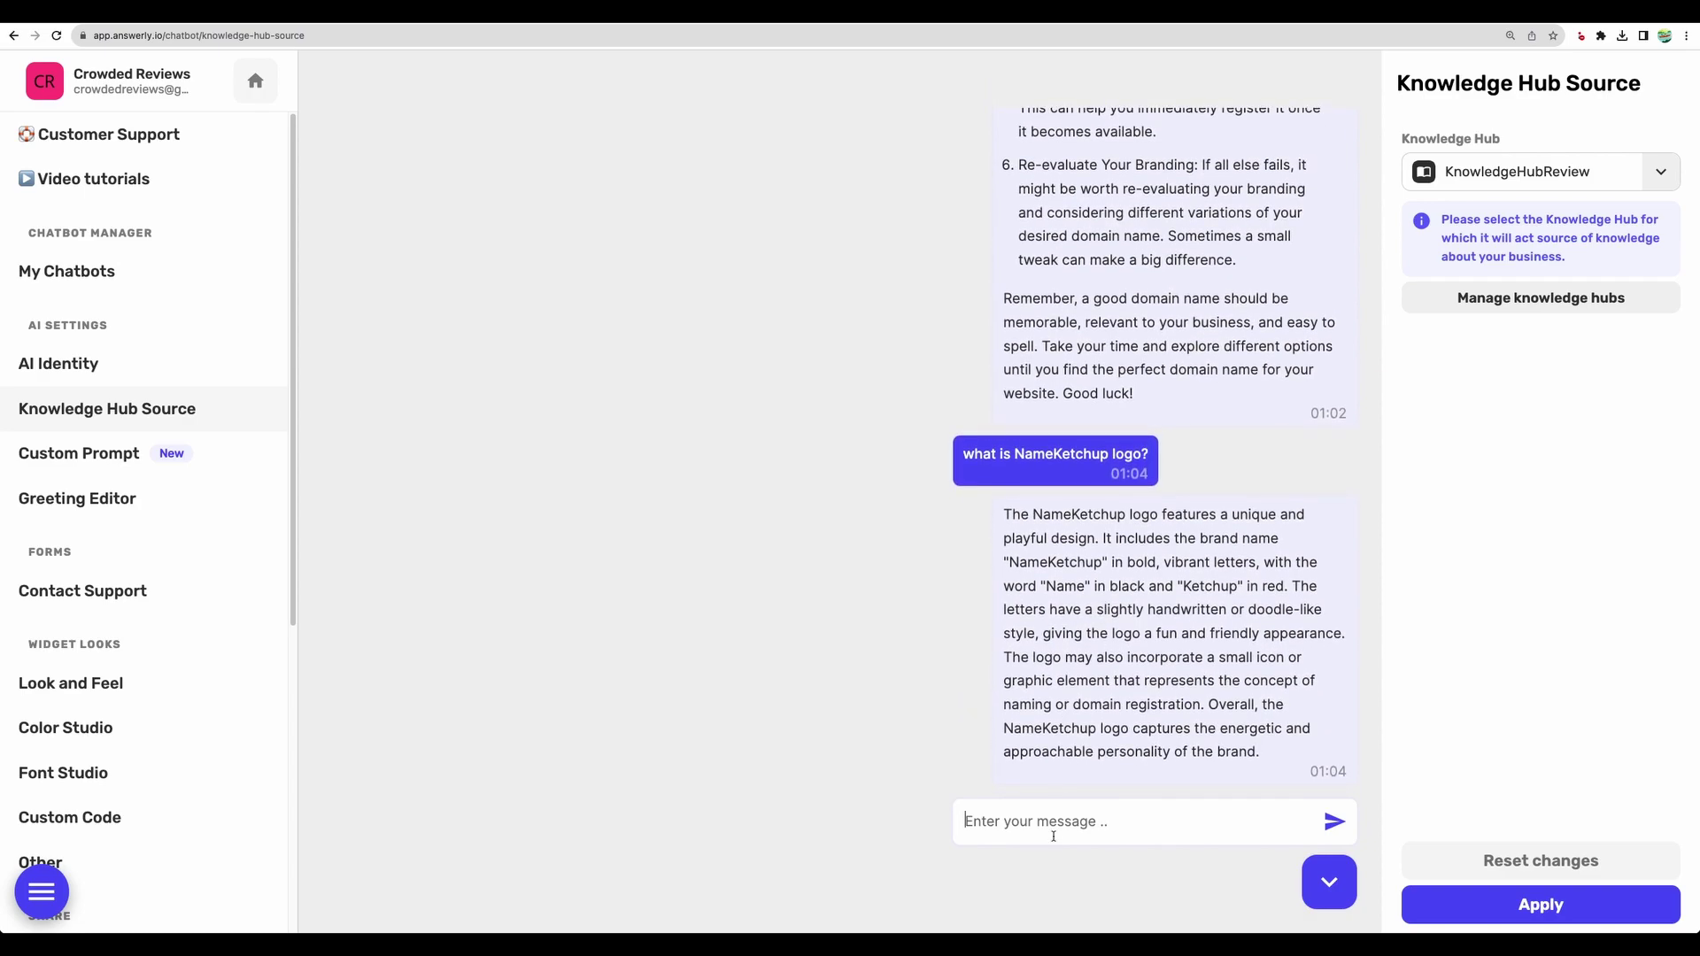
type("nameketchup logo")
key("Return")
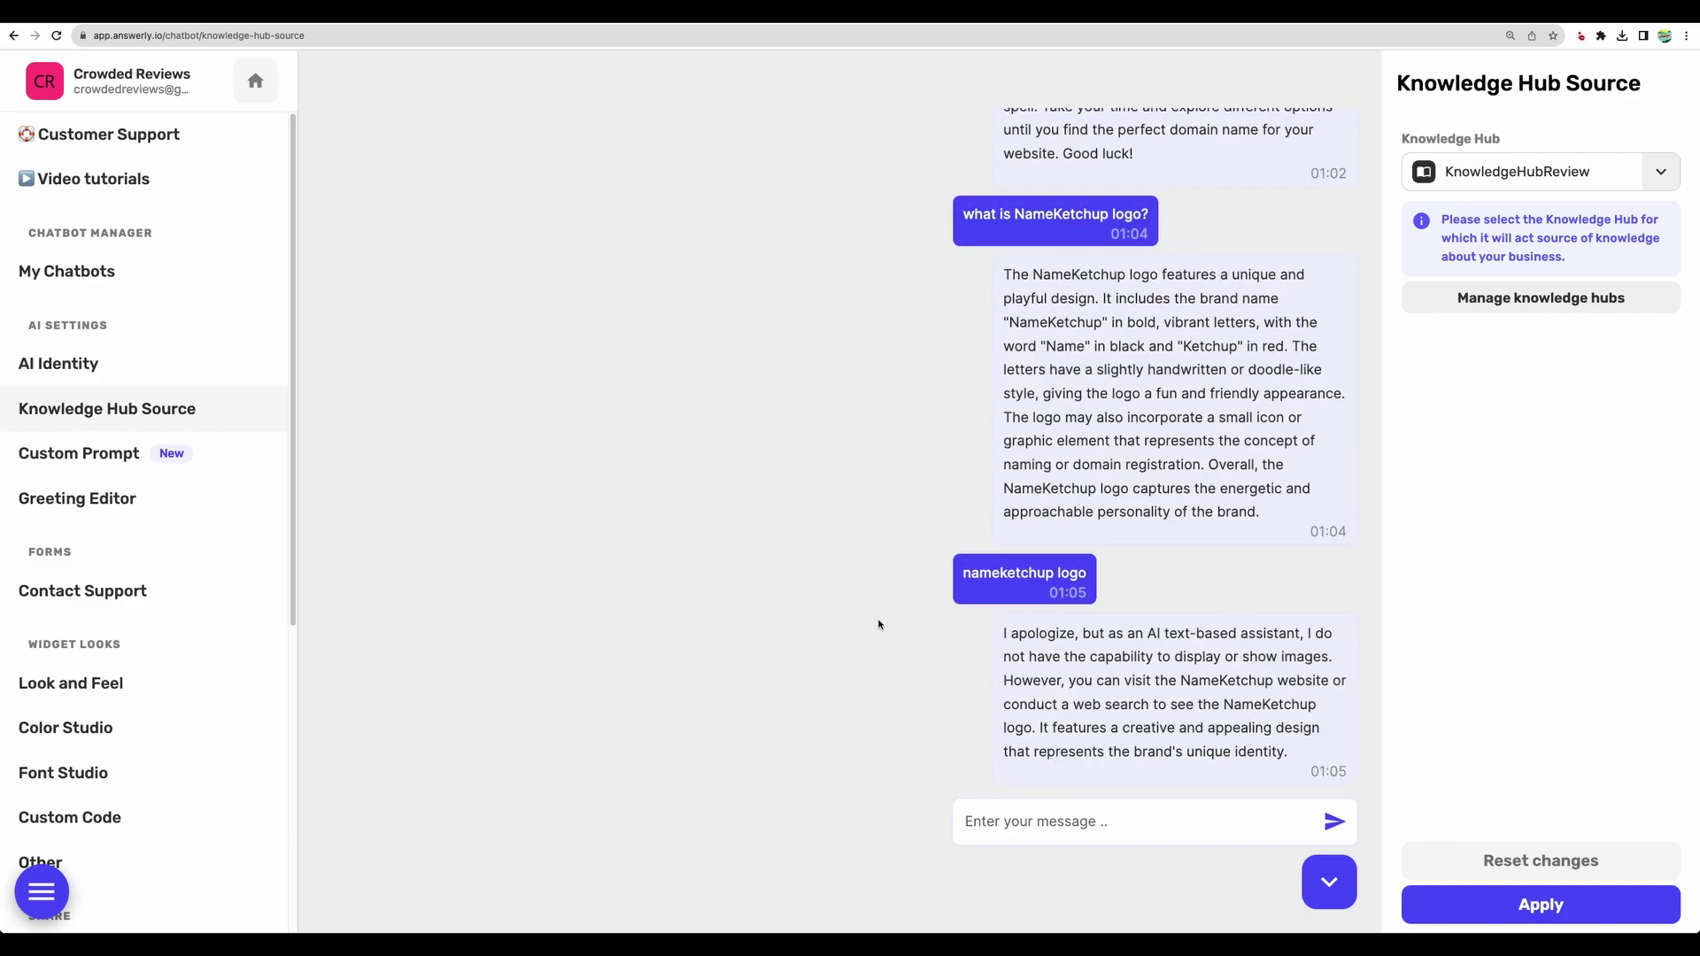
Open the NameKetchup logo vision from the Knowledge Hub's My visions for review.
left_click(256, 80)
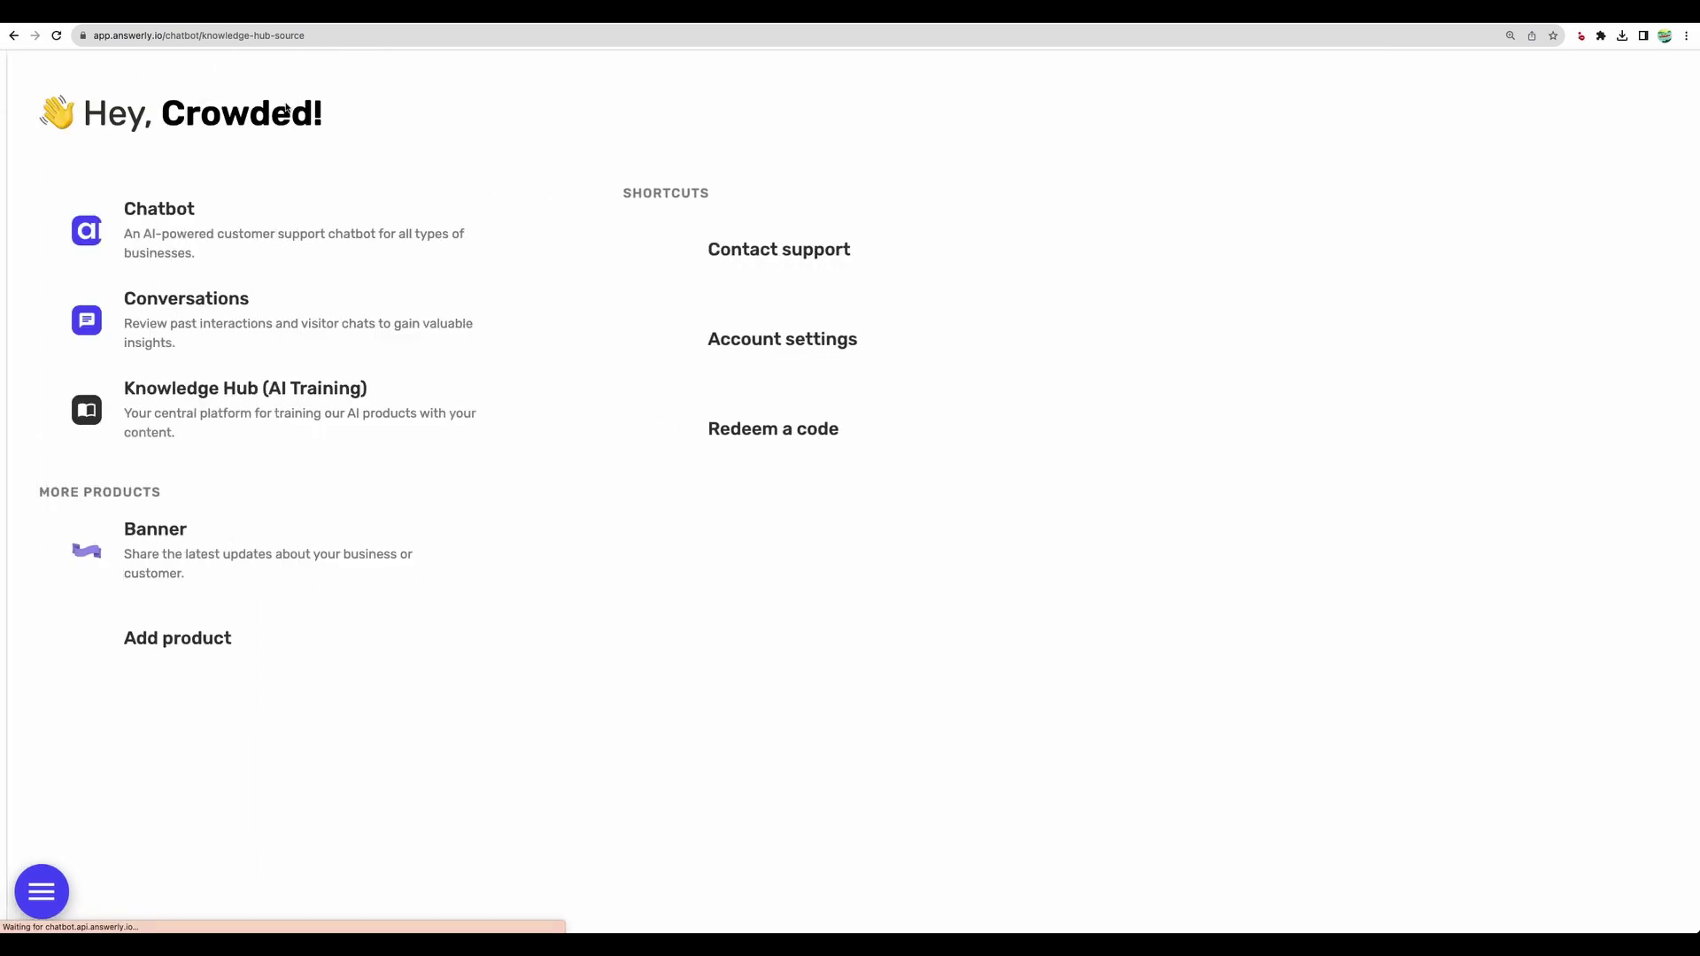
left_click(242, 388)
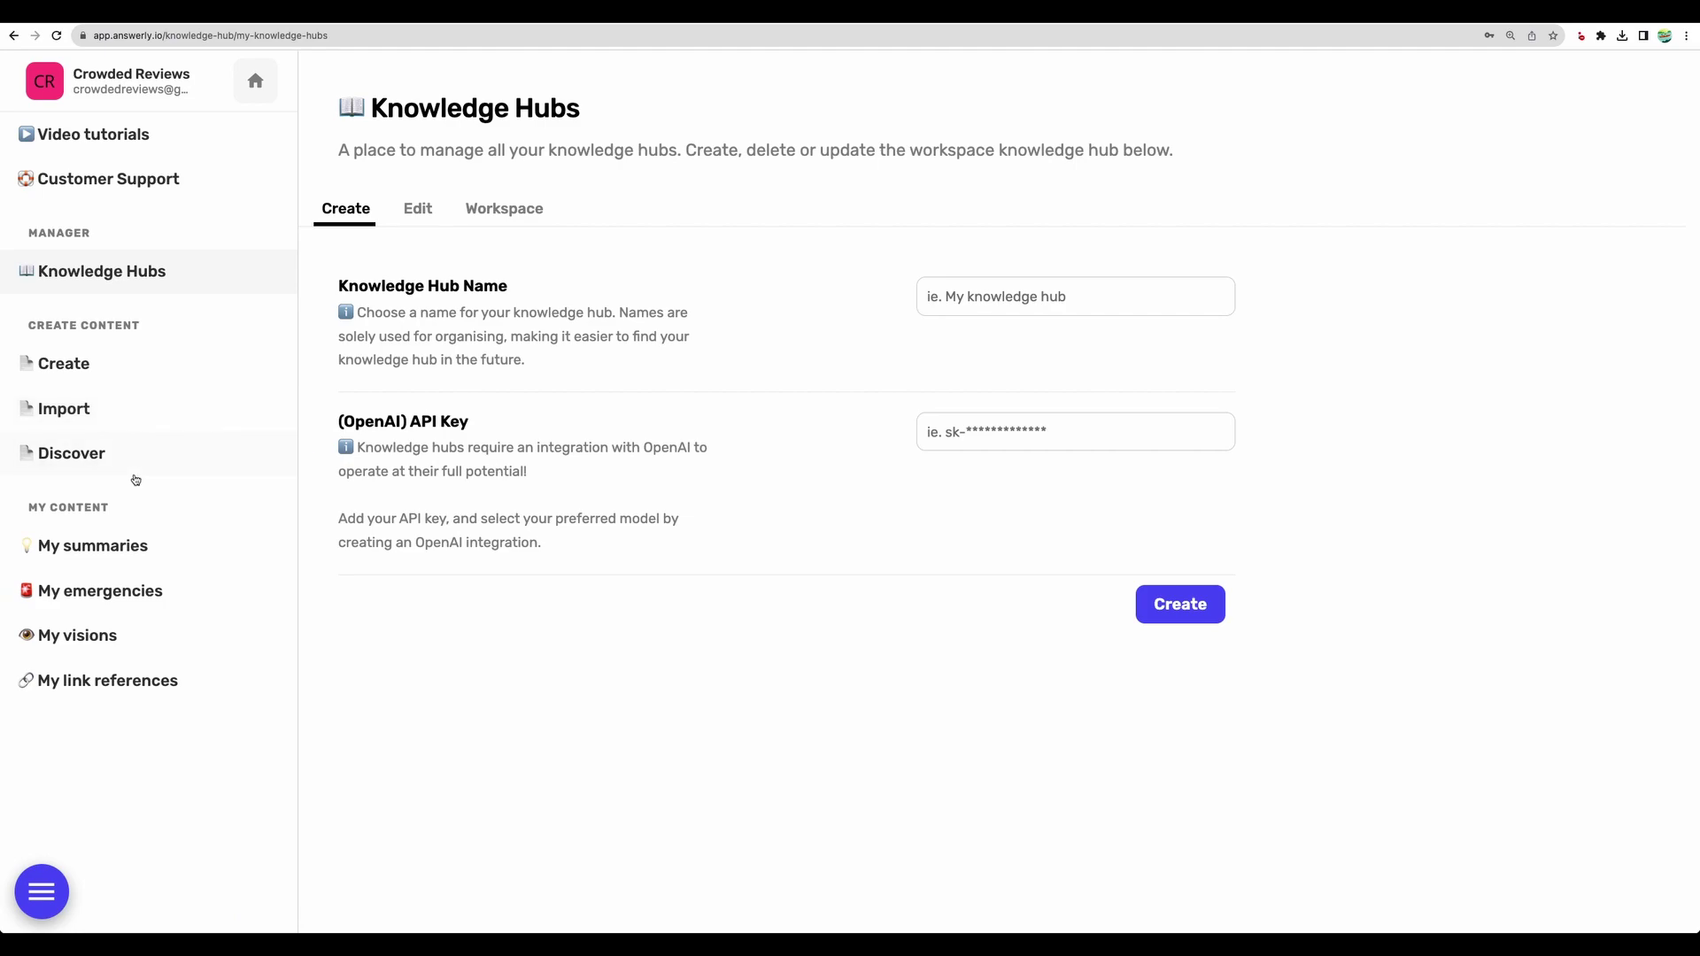
left_click(135, 641)
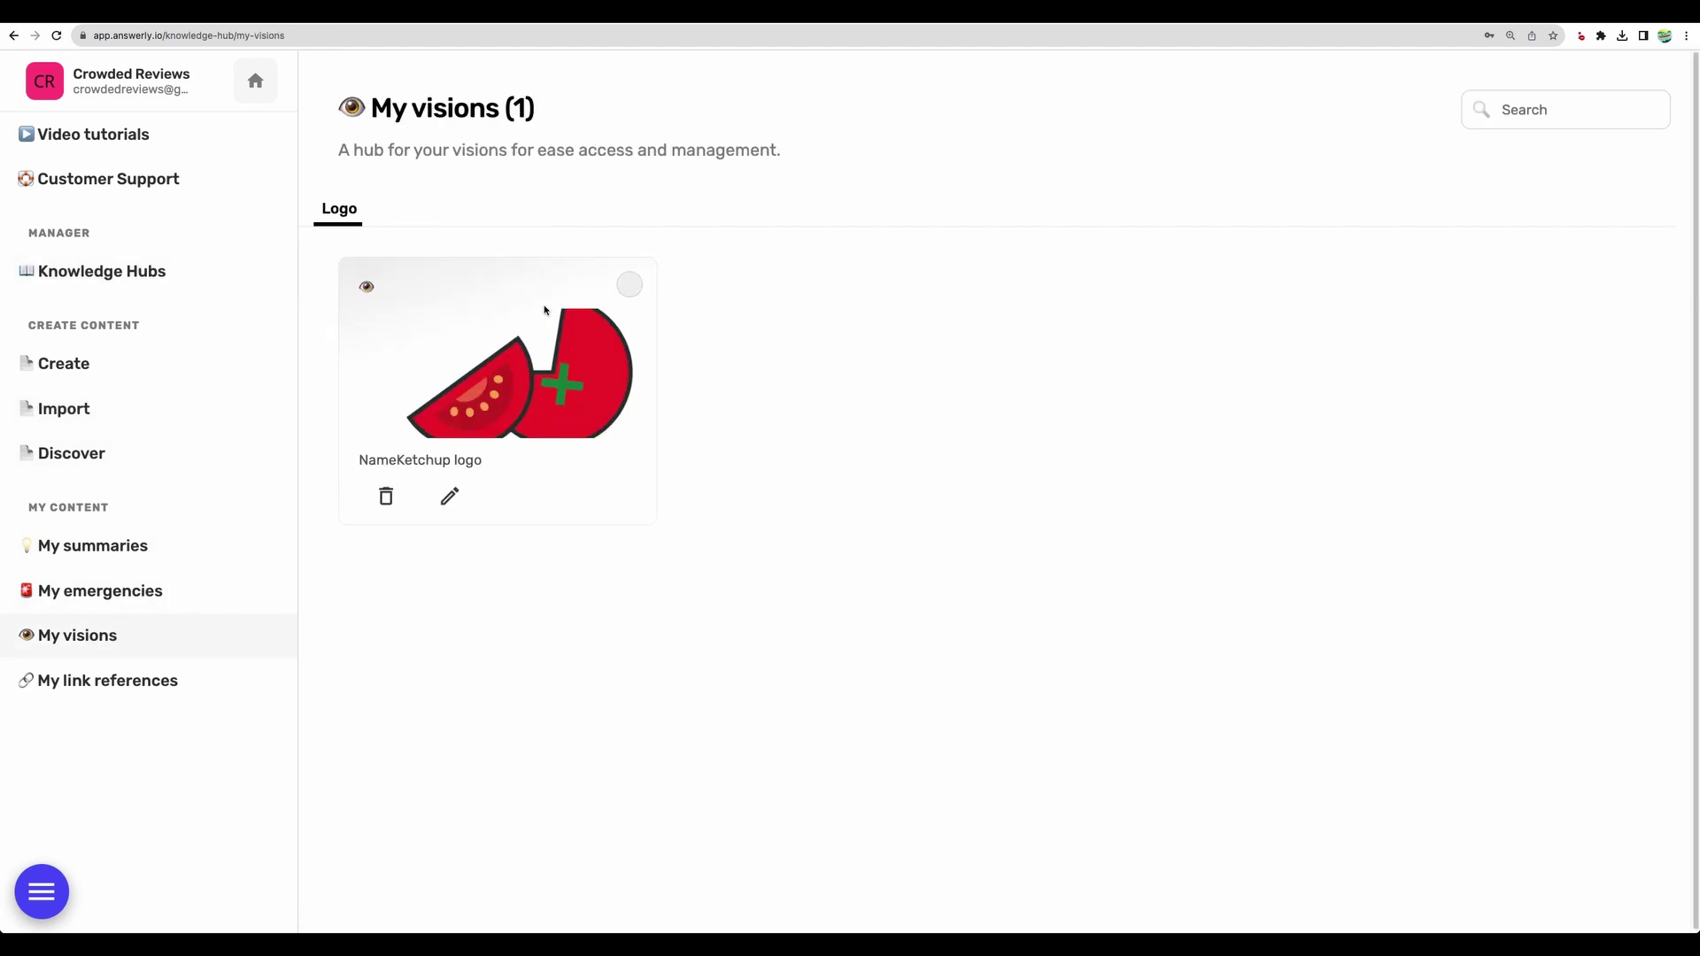
left_click_drag(360, 459, 497, 467)
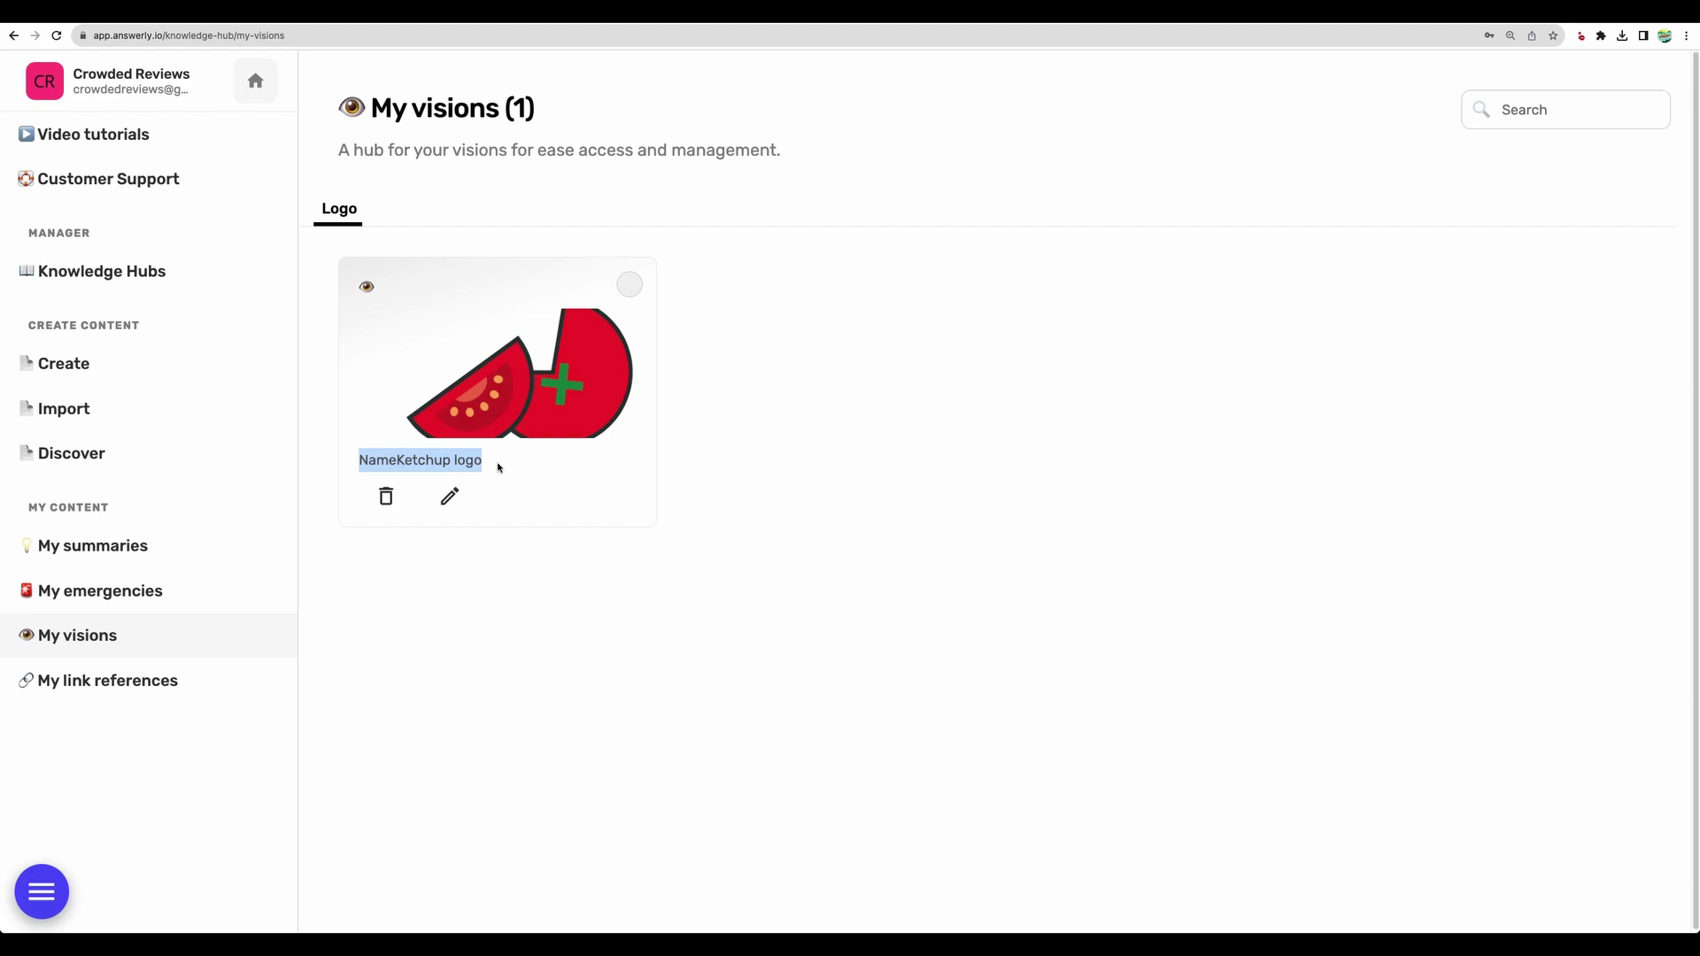
left_click(450, 496)
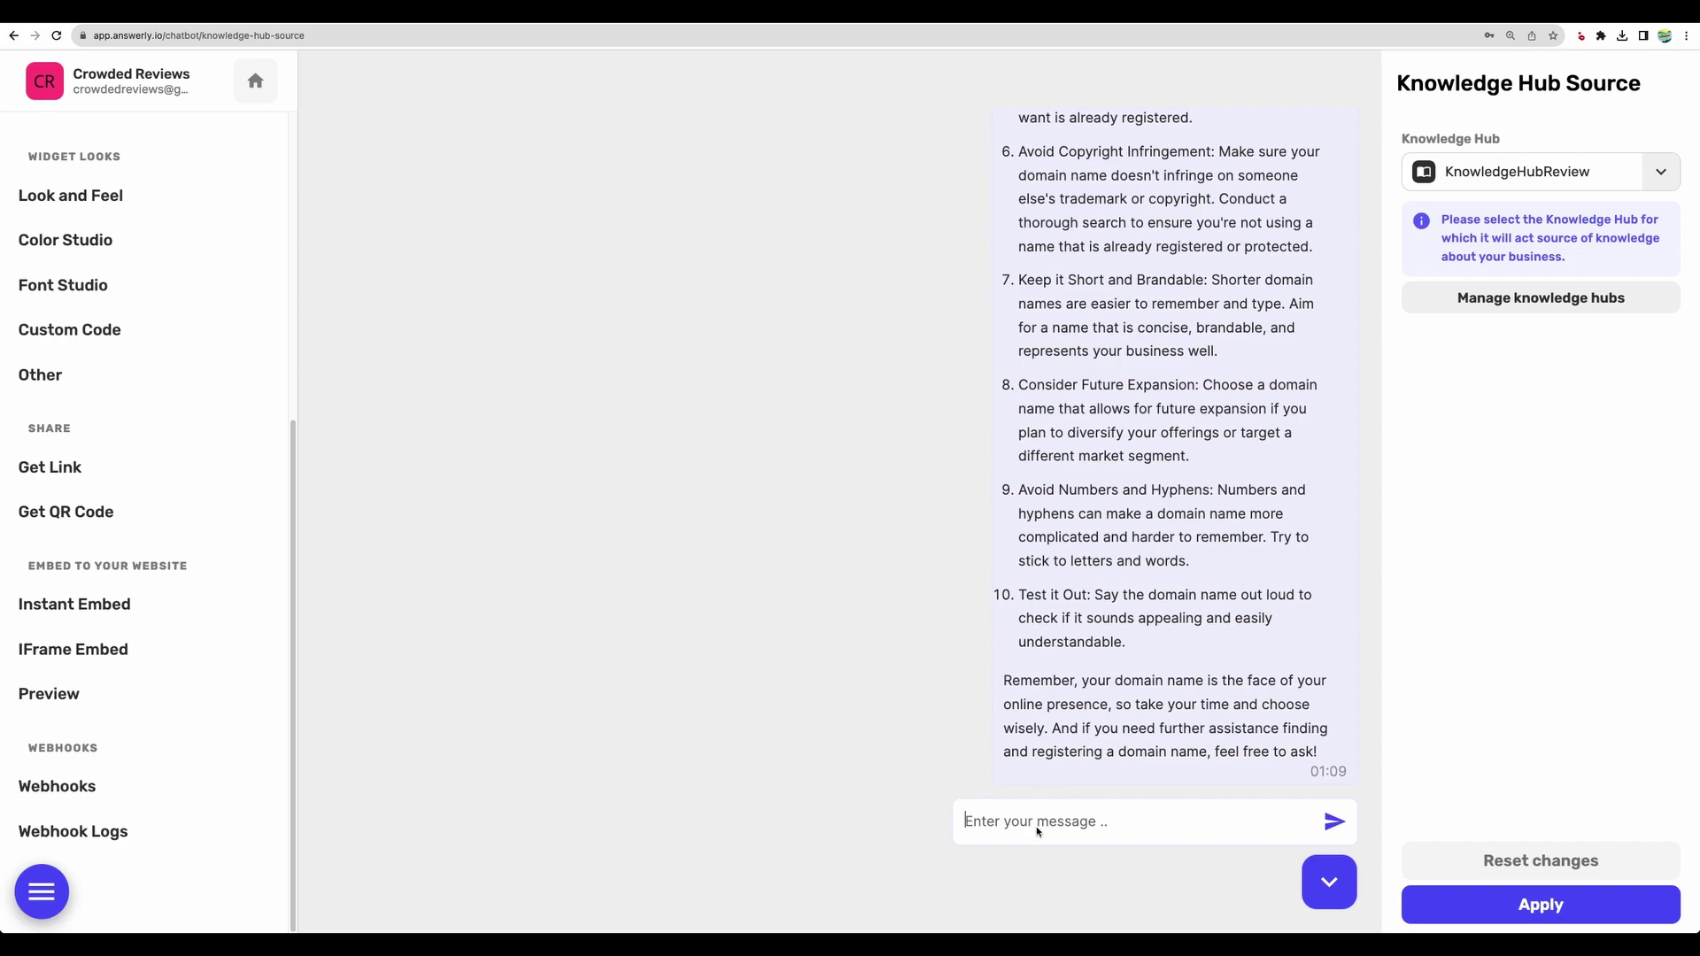
Ask the chatbot 'what is NameKetchup?'.
type("what is NameKetchup?")
key("Return")
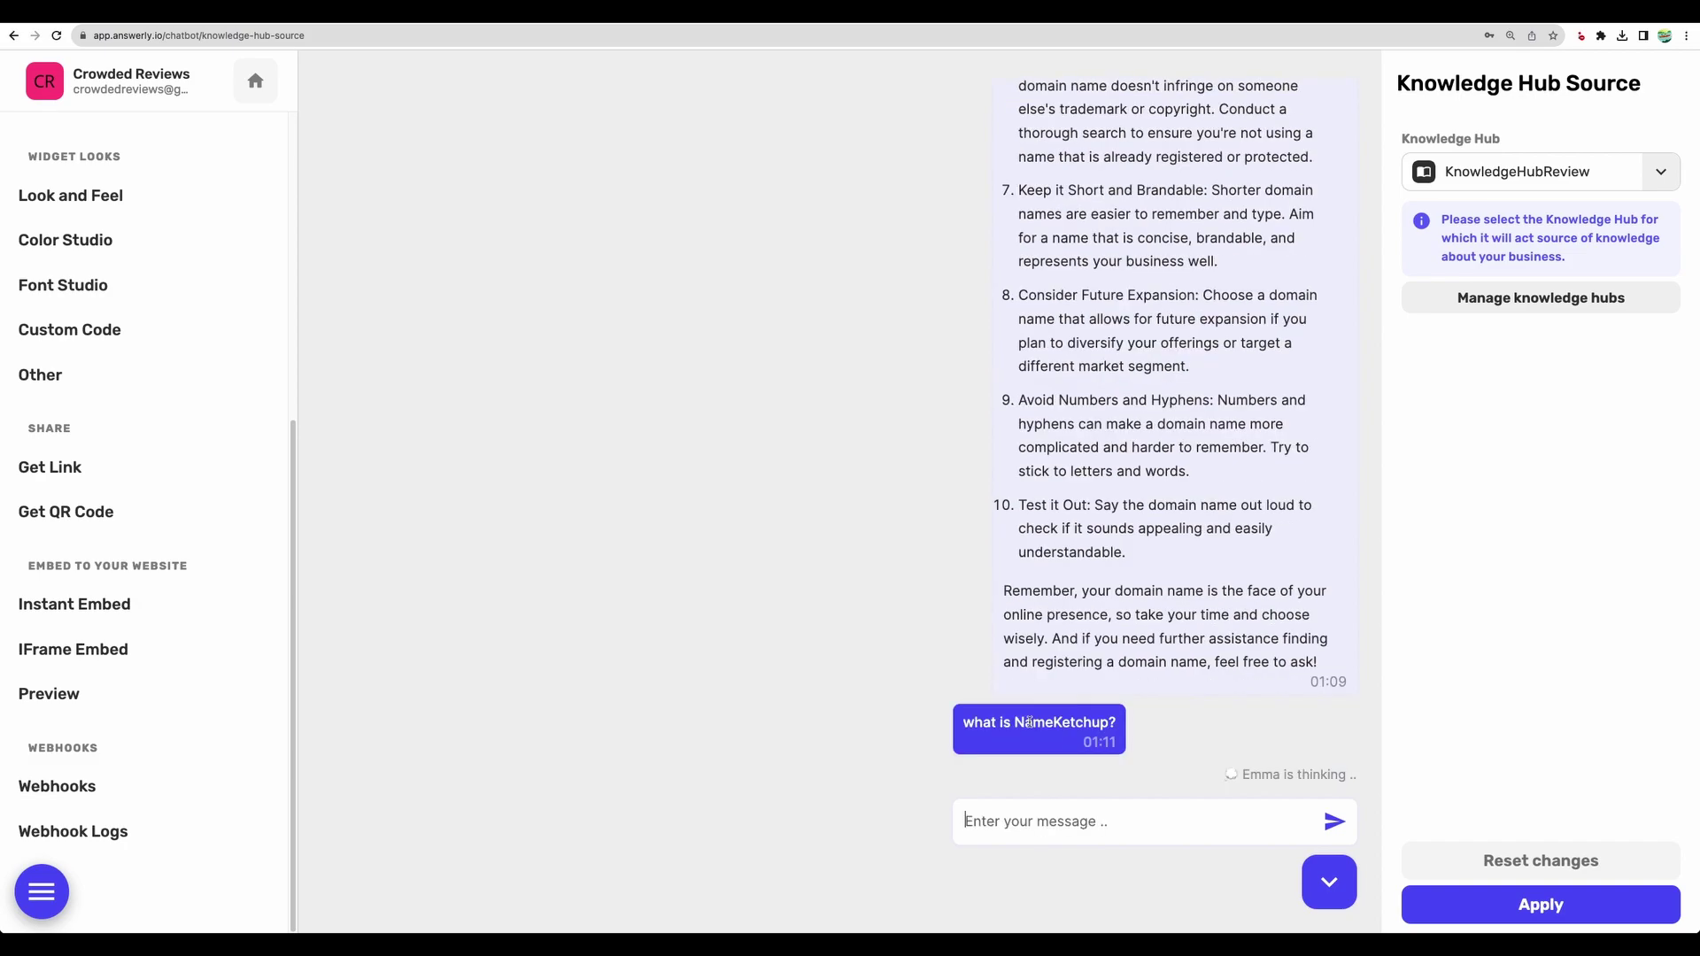
left_click_drag(1014, 722, 1106, 723)
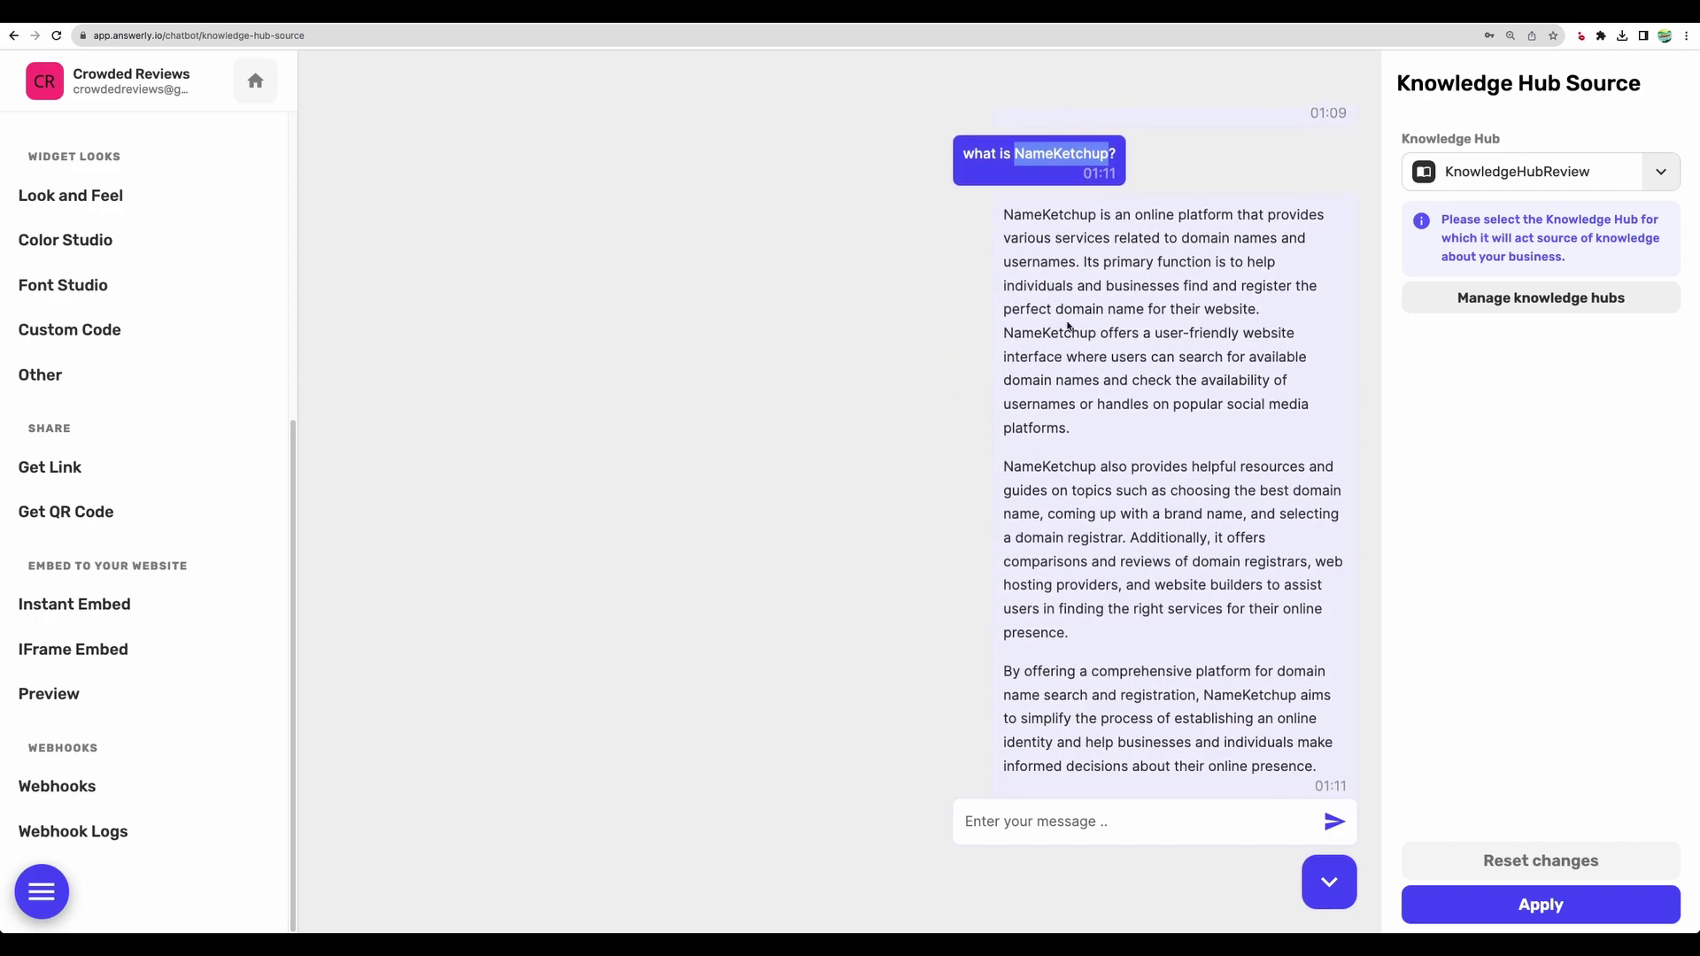
left_click(1056, 259)
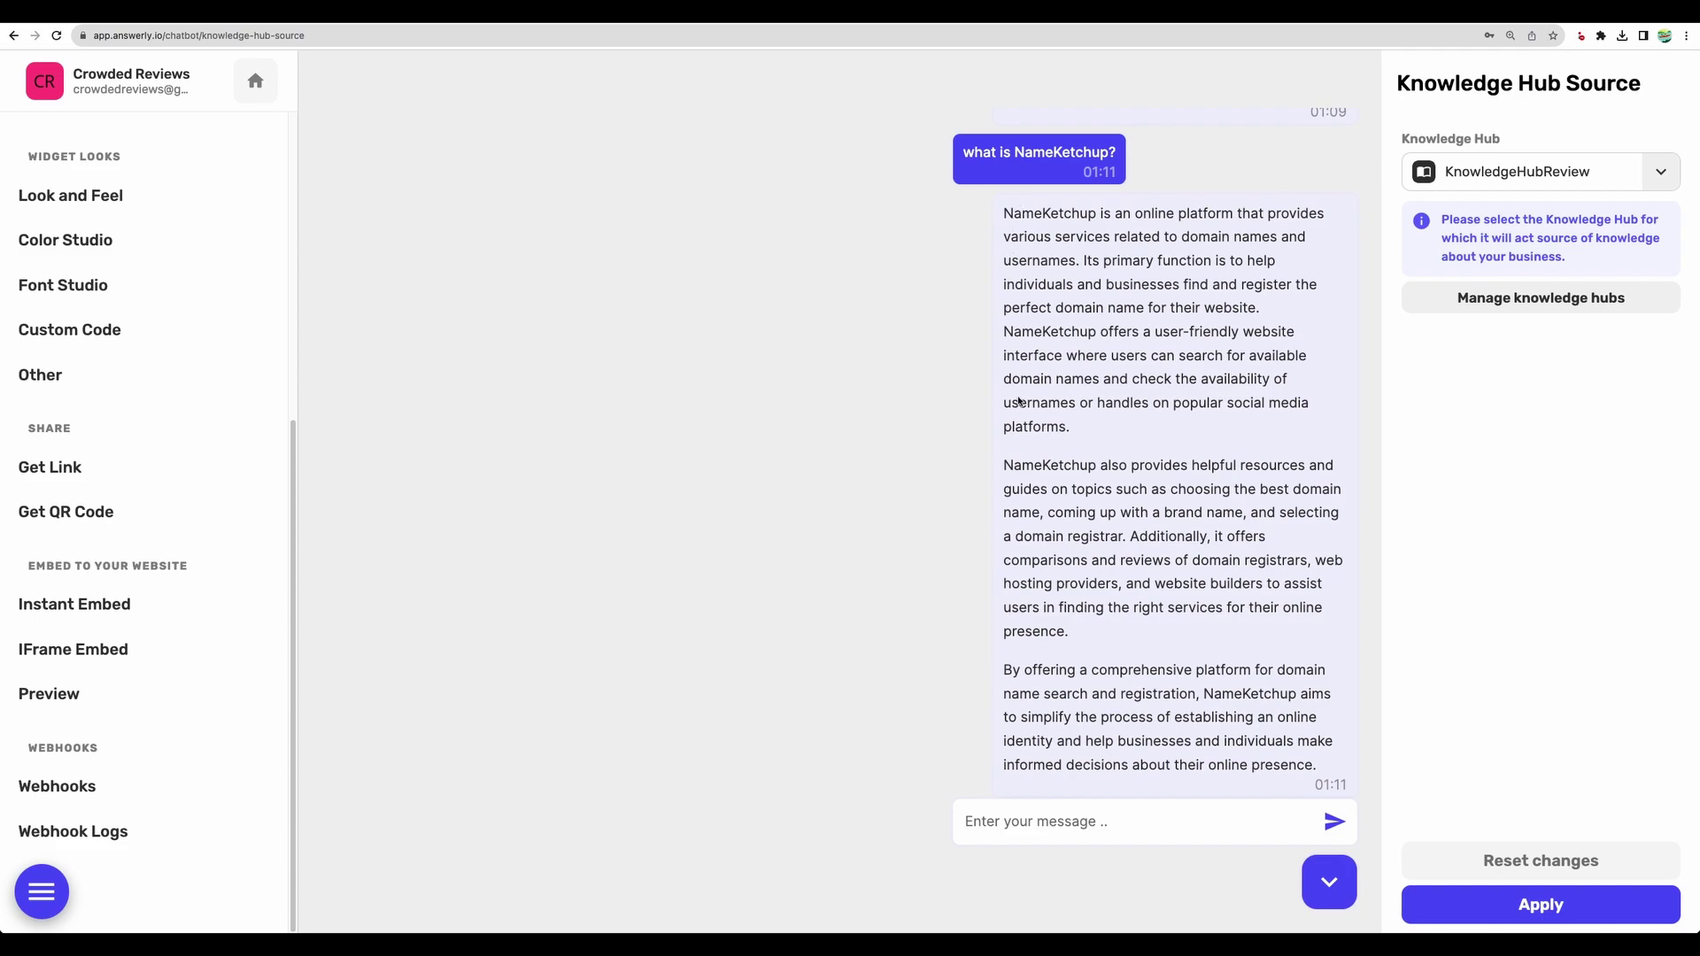
Compare the bot's NameKetchup answer with the stored NameKetchup summary.
key("ctrl+Tab")
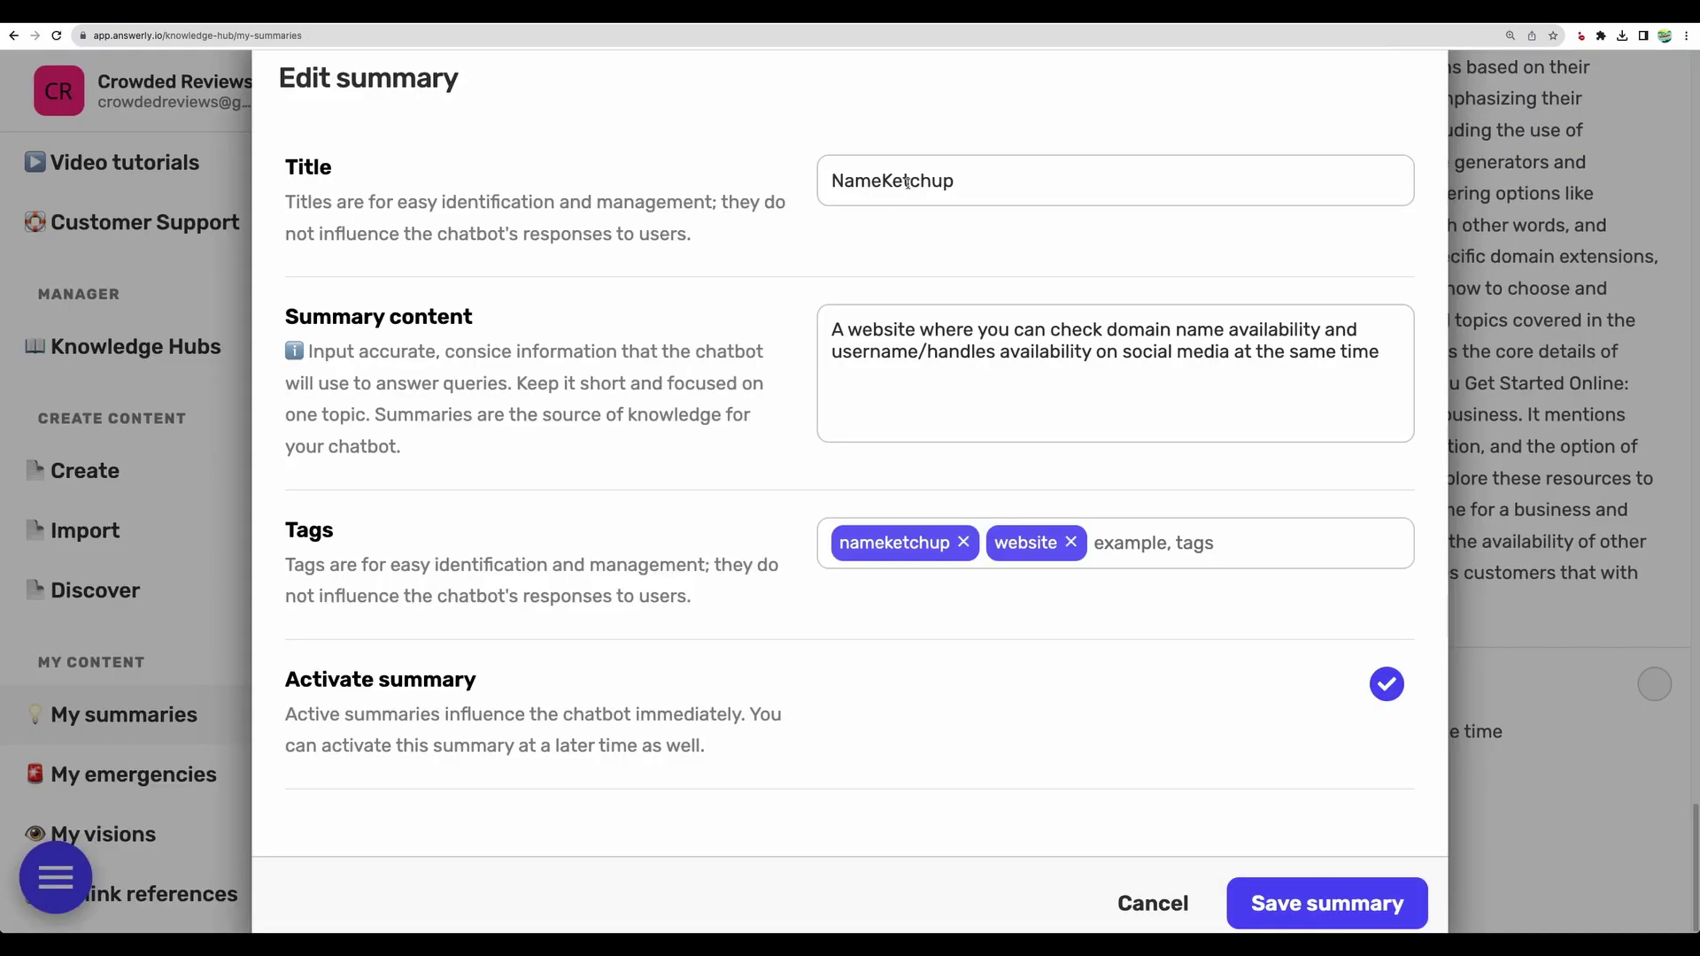
left_click(897, 346)
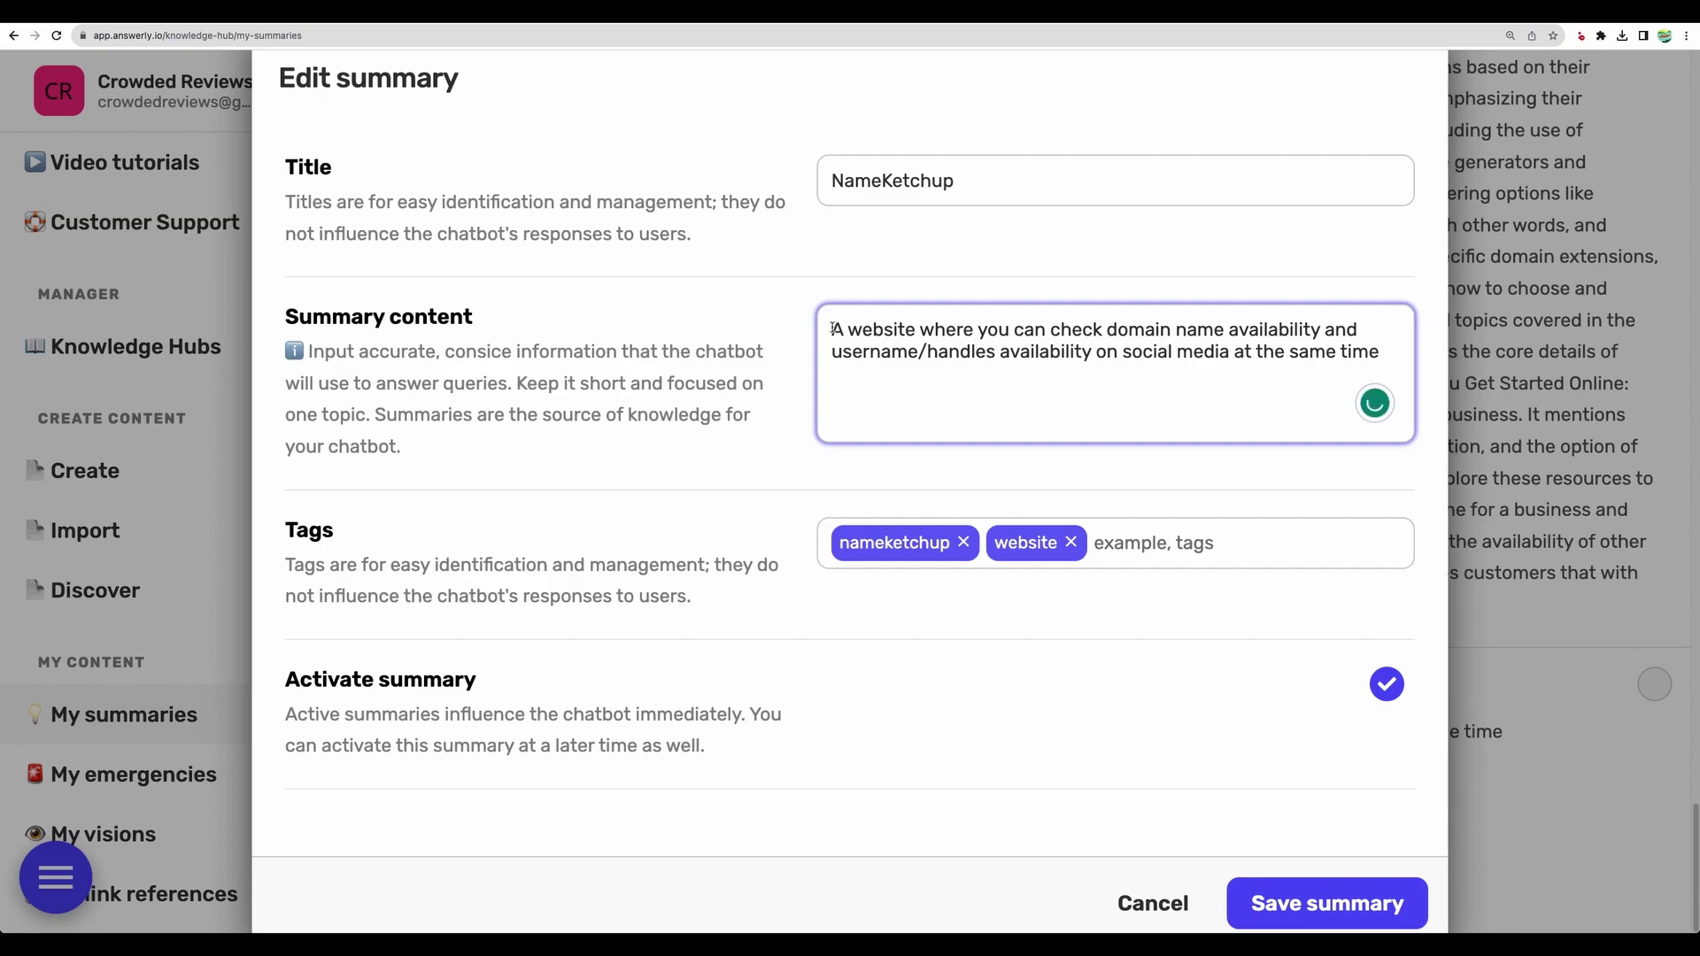
left_click_drag(832, 329, 1378, 354)
key("ctrl+shift+Tab")
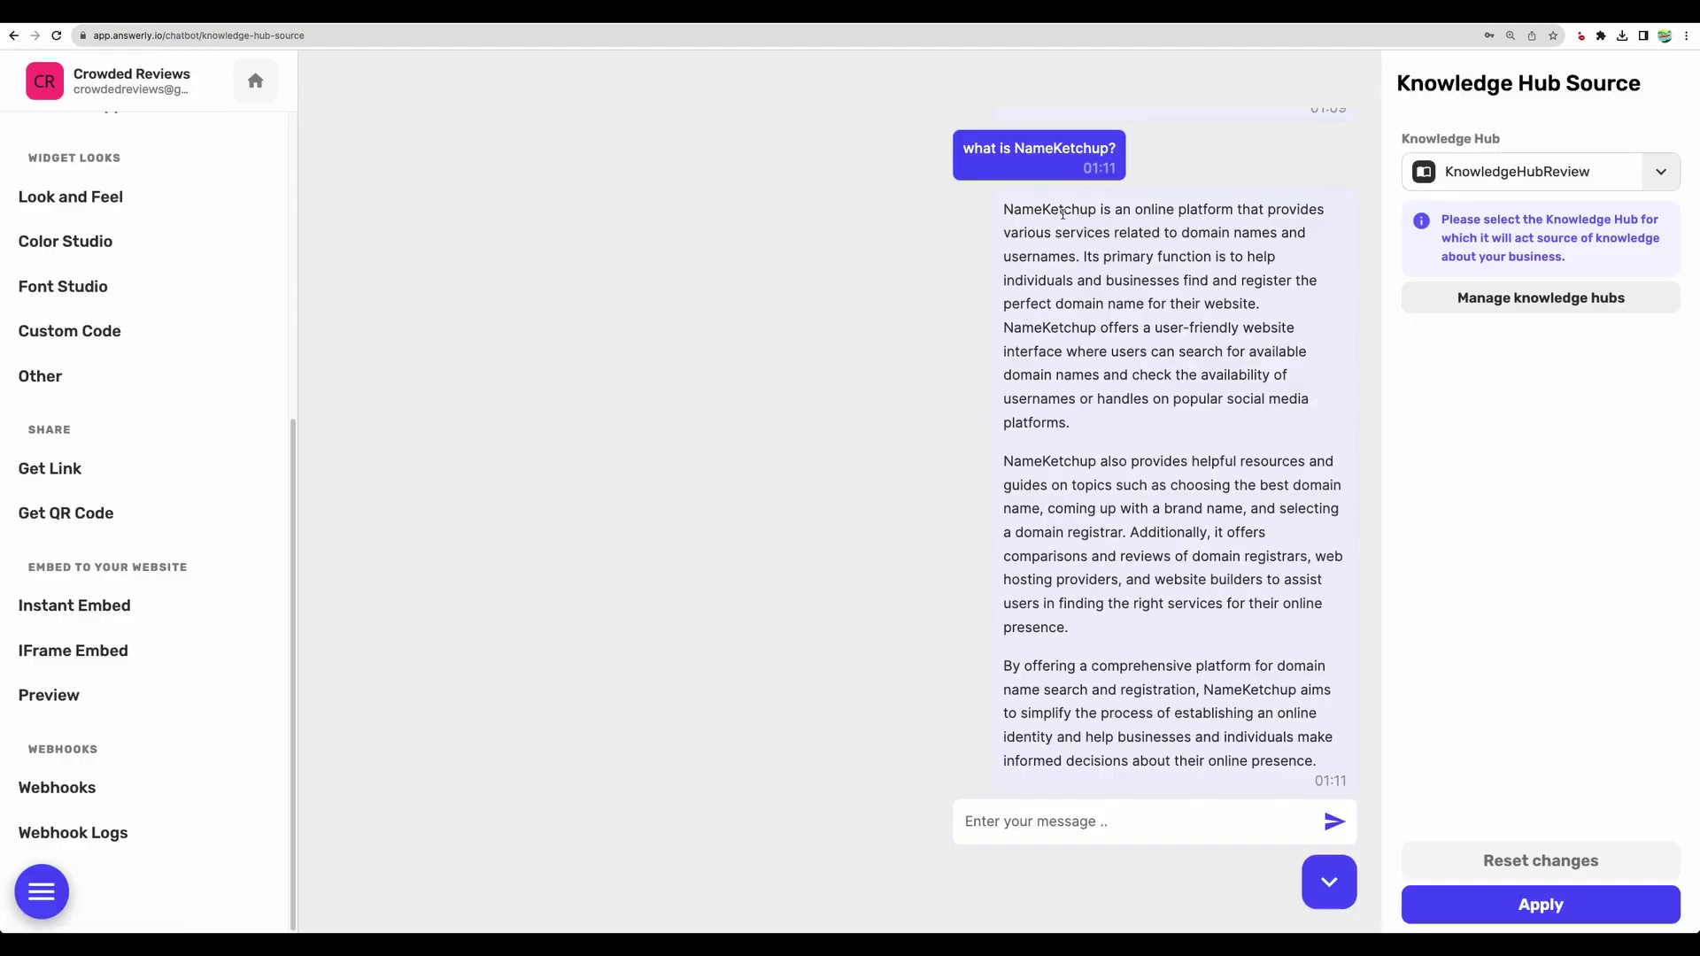
scroll(1009, 208, "down", 1)
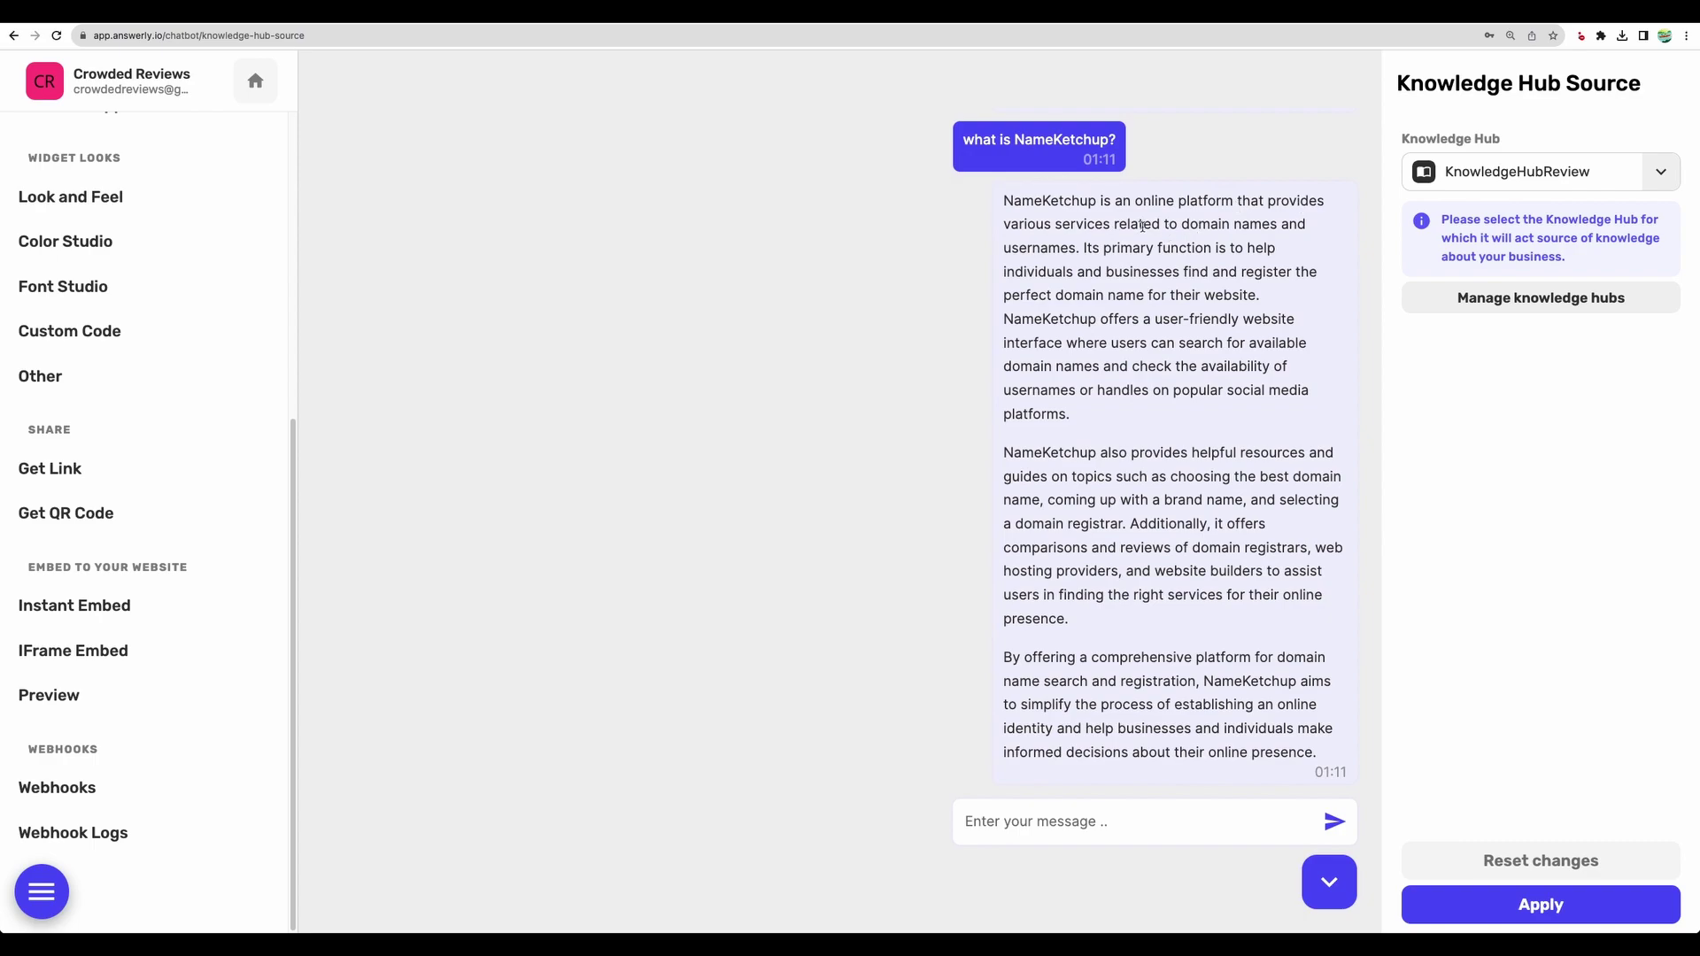
left_click_drag(1189, 224, 1097, 246)
left_click(1095, 319)
scroll(1151, 399, "up", 2)
scroll(1180, 475, "down", 2)
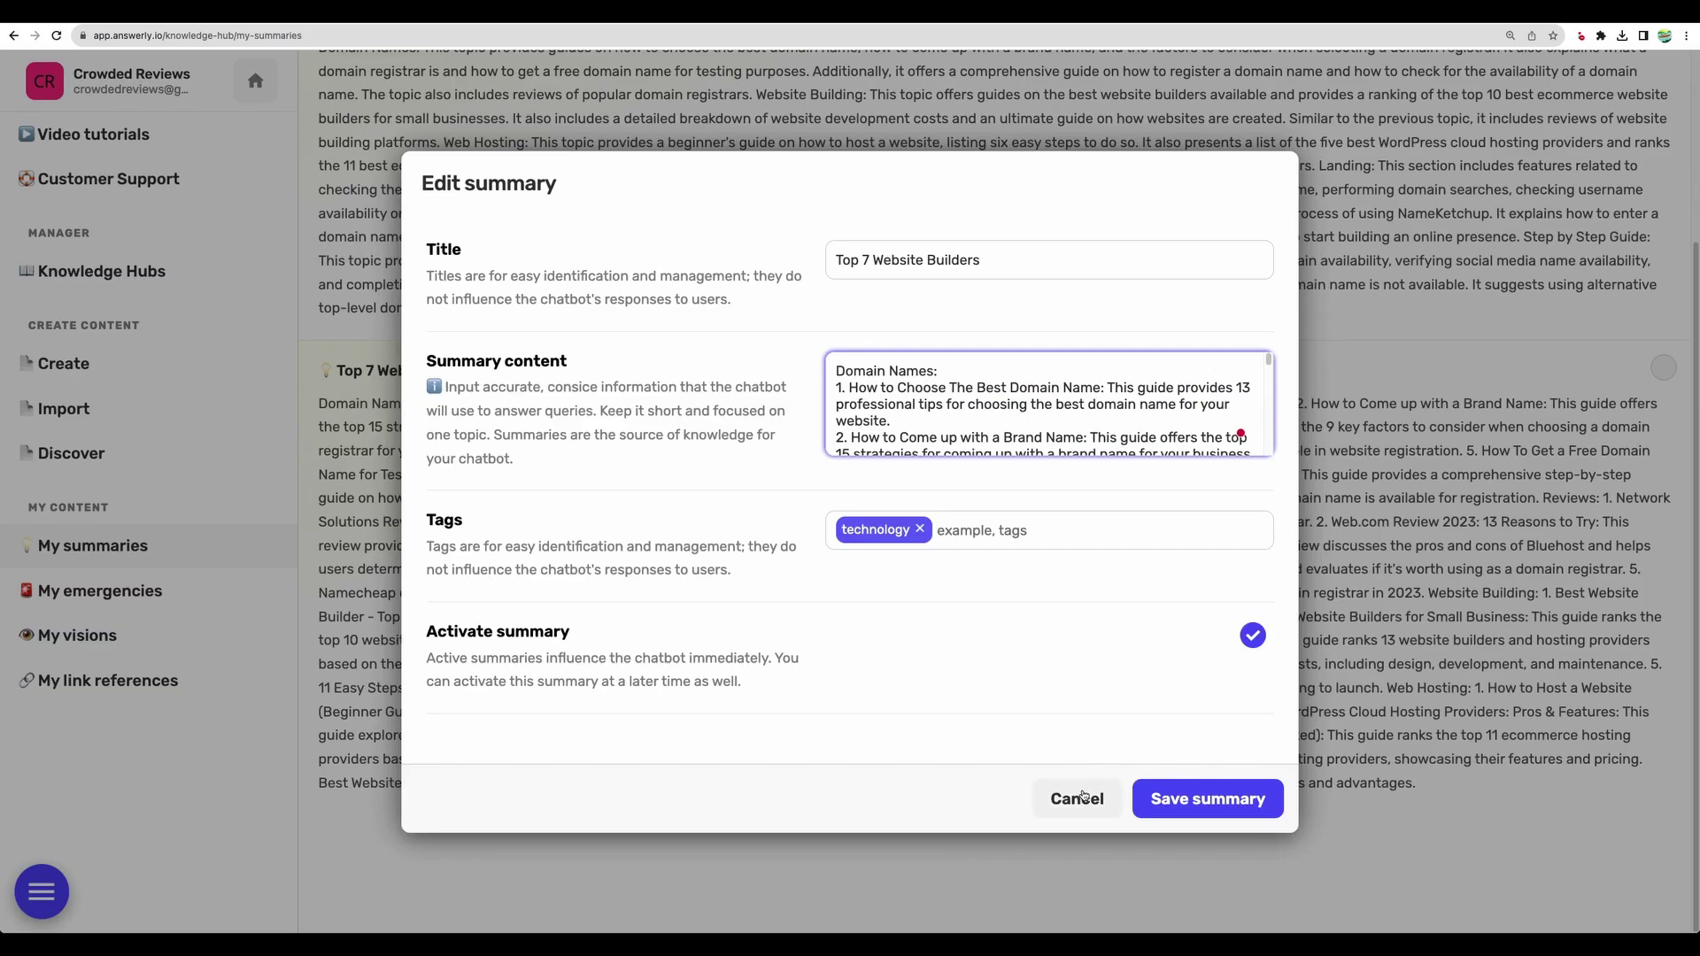
Paste and send 'what are top 7 website builders?' to the chatbot.
left_click(1080, 797)
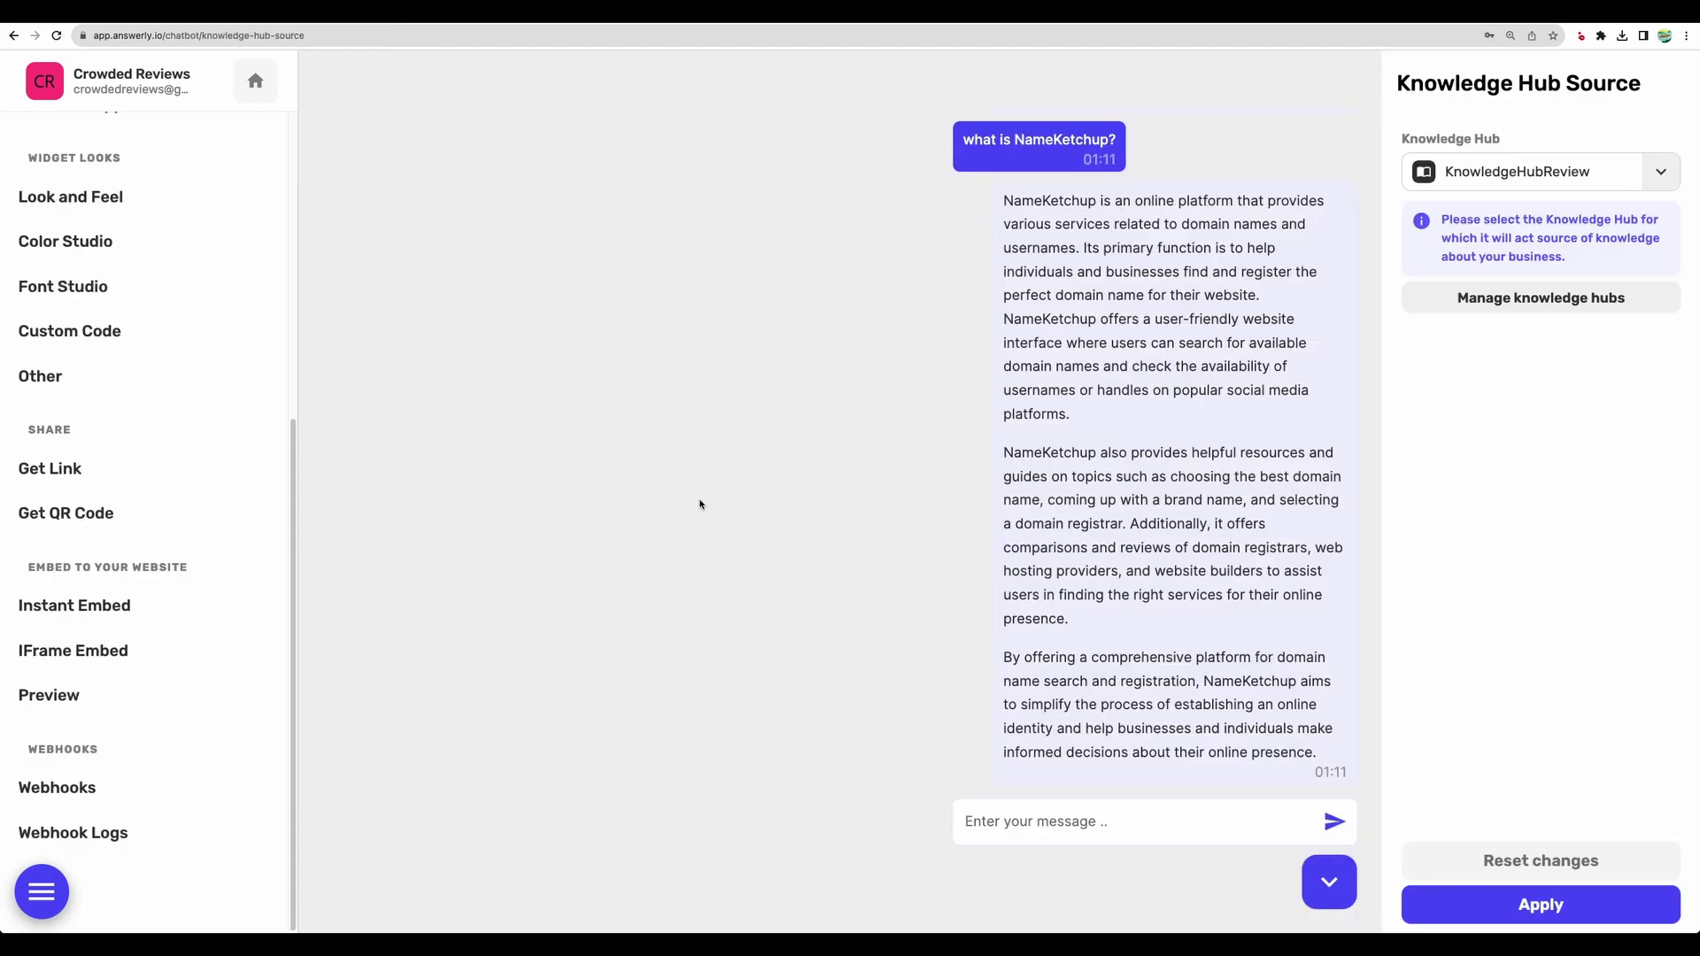
type("what are top 7 website builders?")
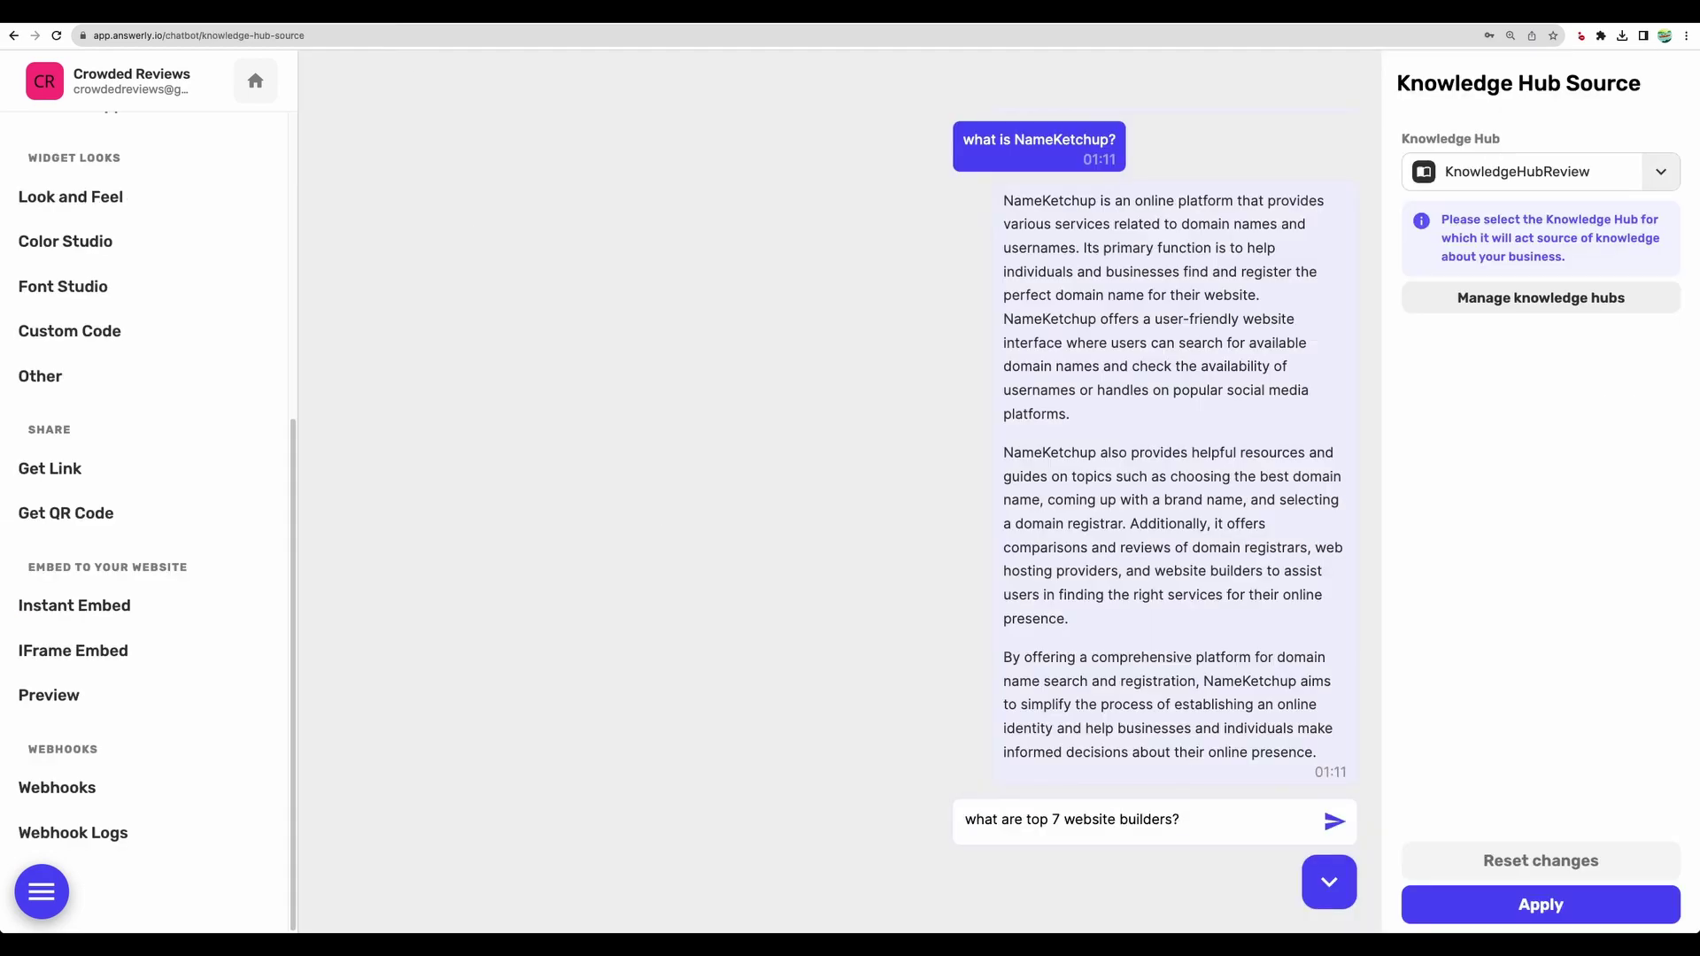
key("Return")
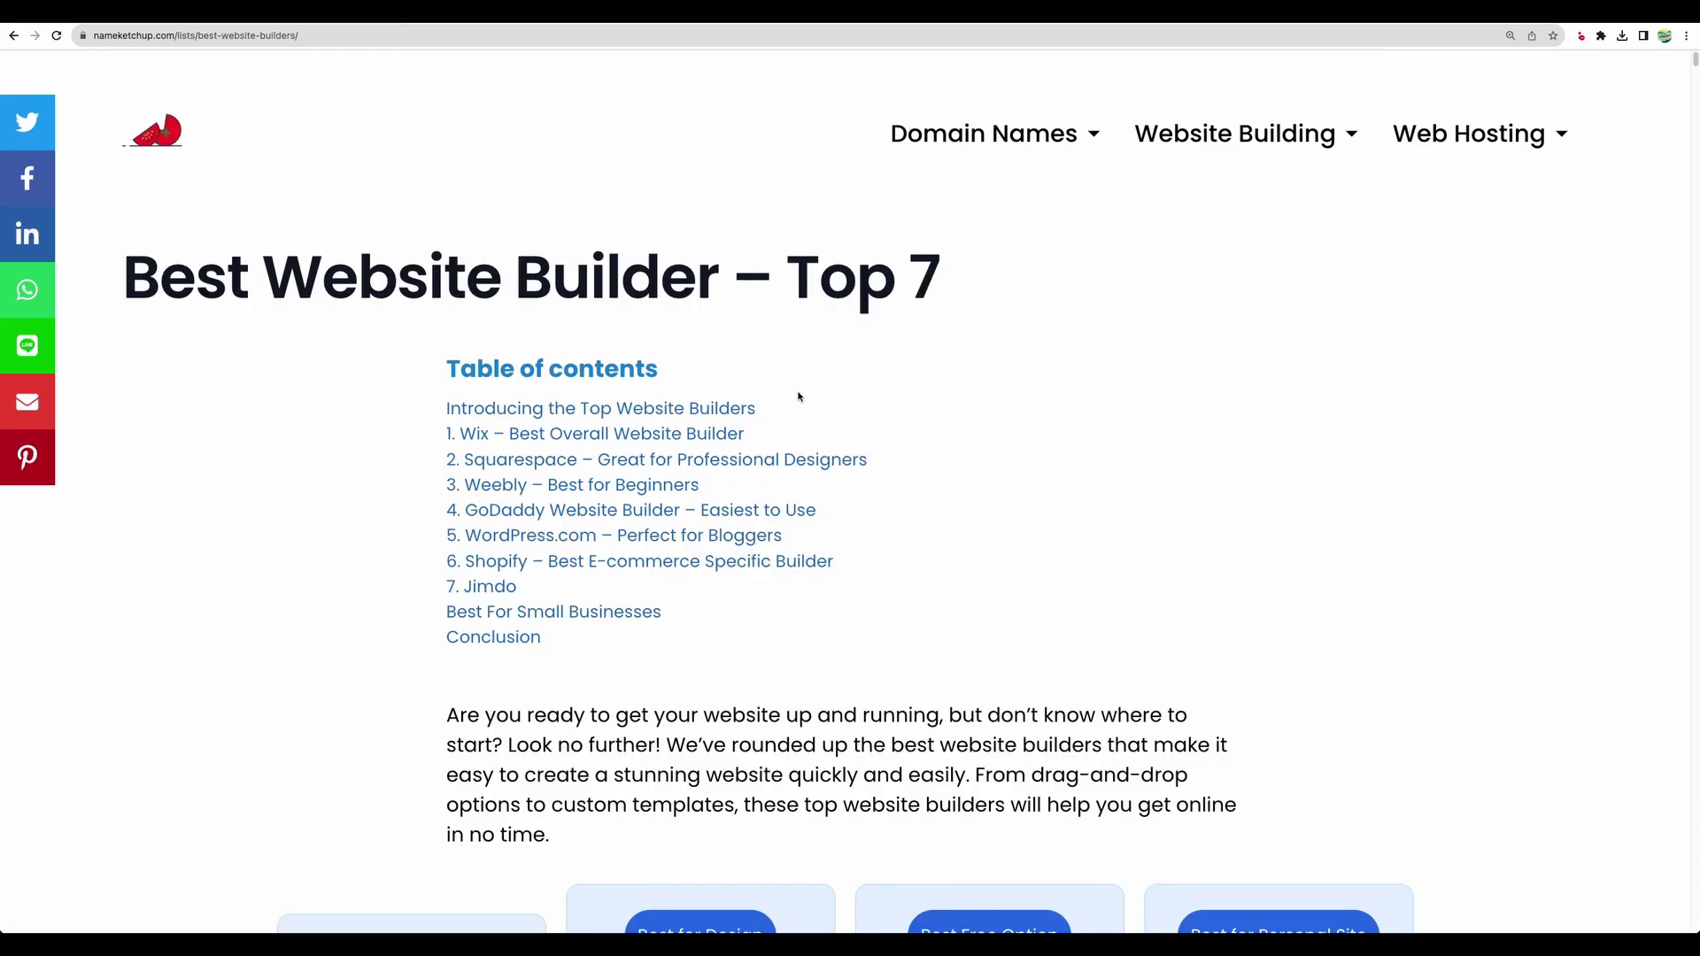
Read through the seven-builder reply from Wix to Jimdo, highlighting its entries.
scroll(799, 397, "down", 3)
scroll(799, 398, "up", 1)
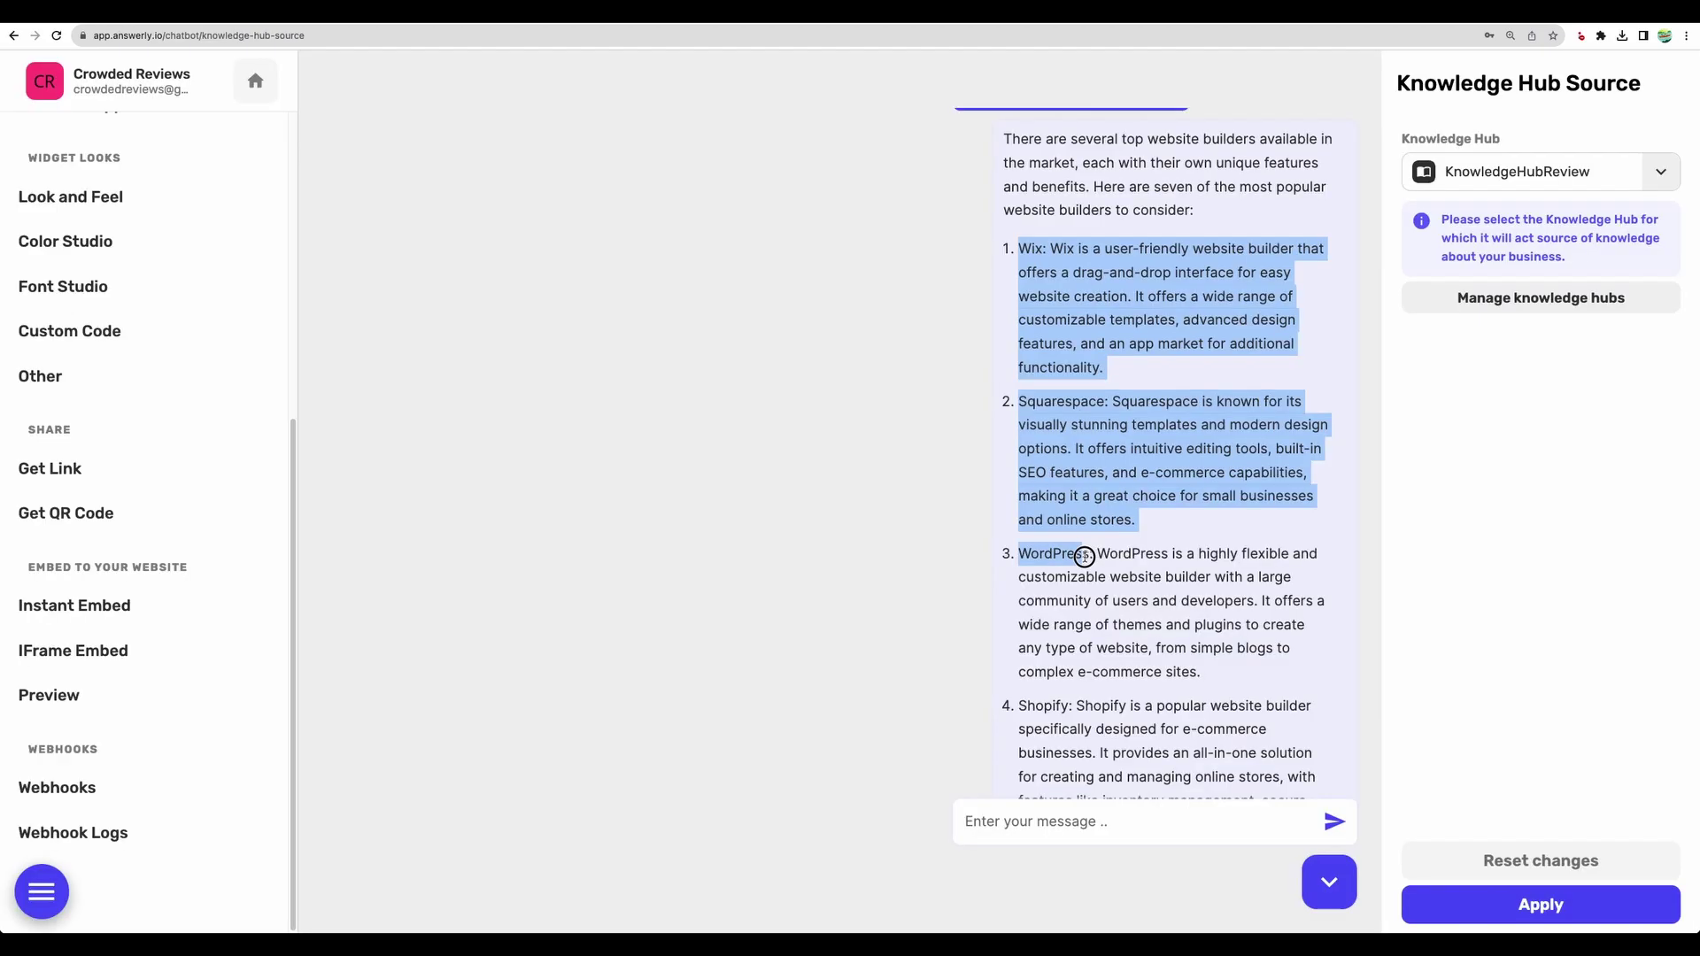
left_click(1081, 555)
left_click_drag(1038, 296, 1067, 475)
scroll(1067, 475, "down", 5)
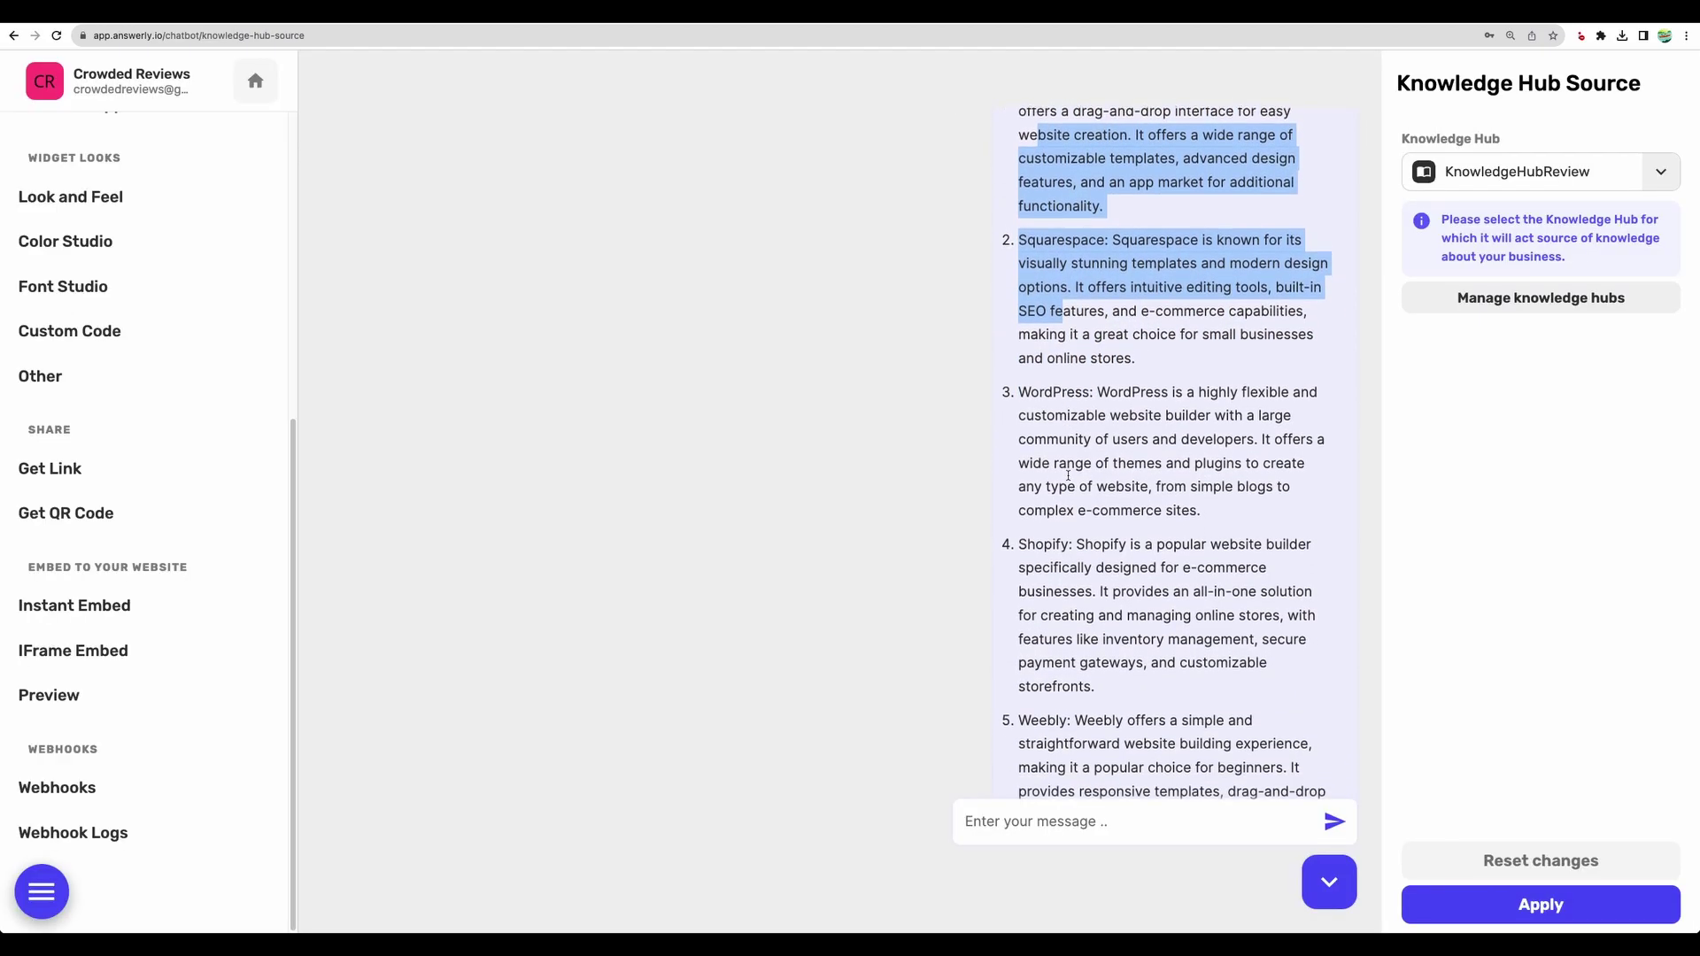
left_click_drag(1031, 279, 1095, 280)
left_click_drag(1030, 430, 1073, 430)
left_click_drag(1030, 607, 1060, 607)
scroll(1038, 563, "down", 5)
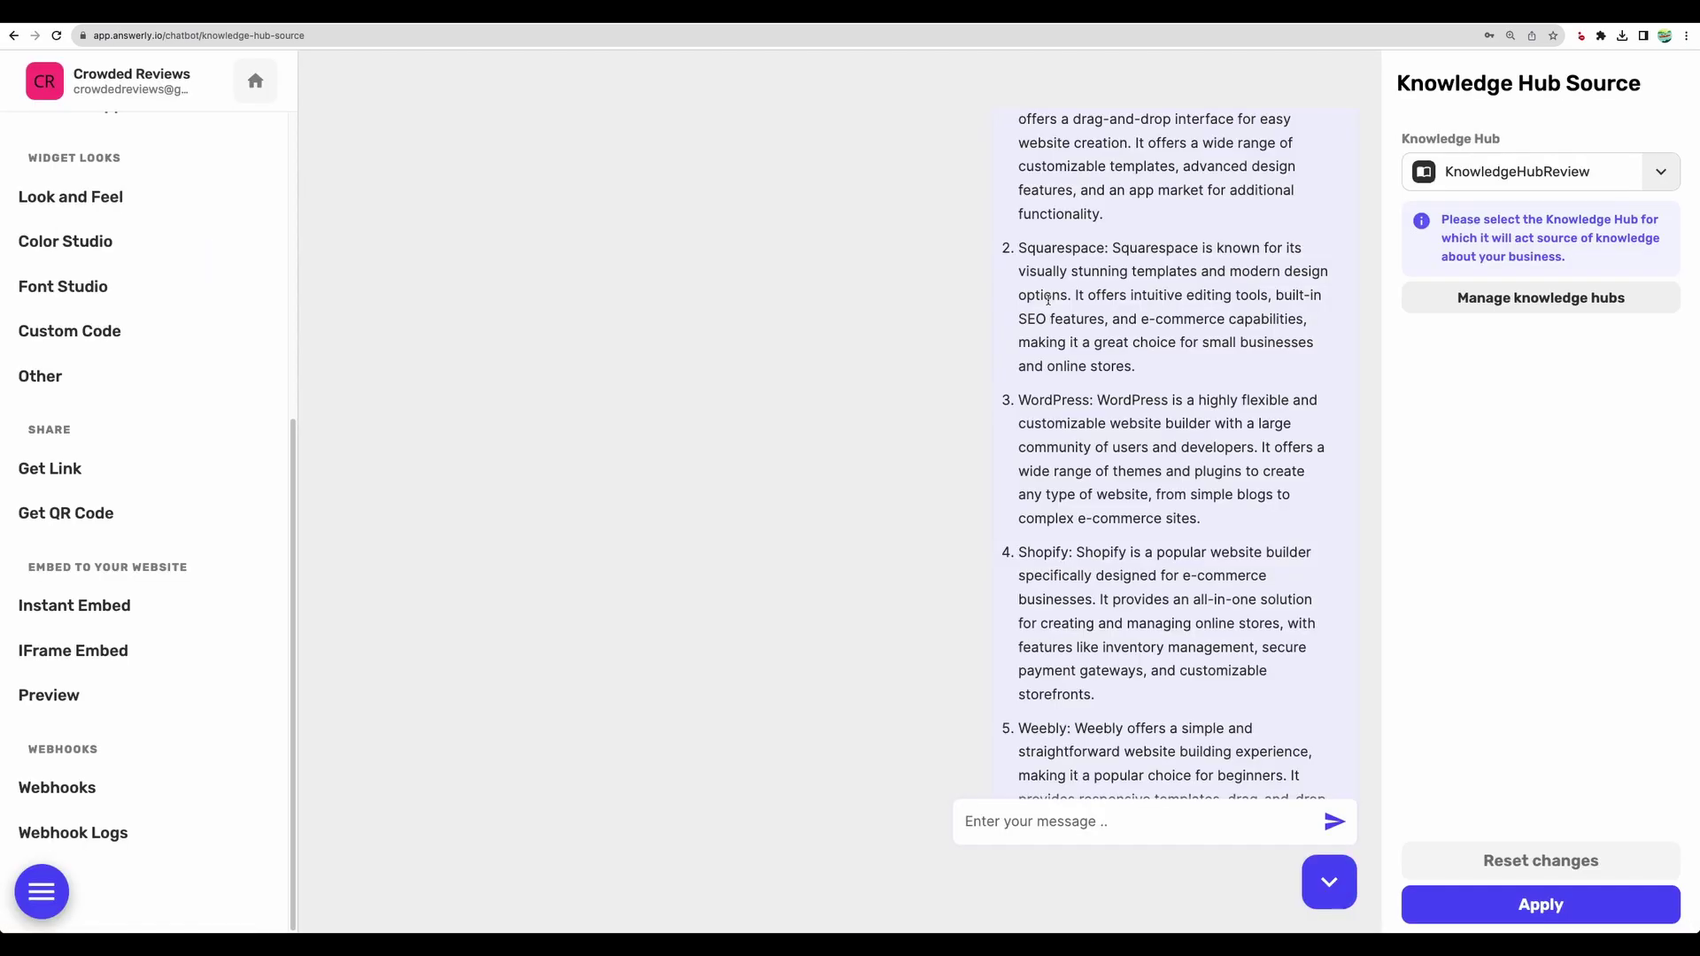
scroll(1044, 286, "up", 3)
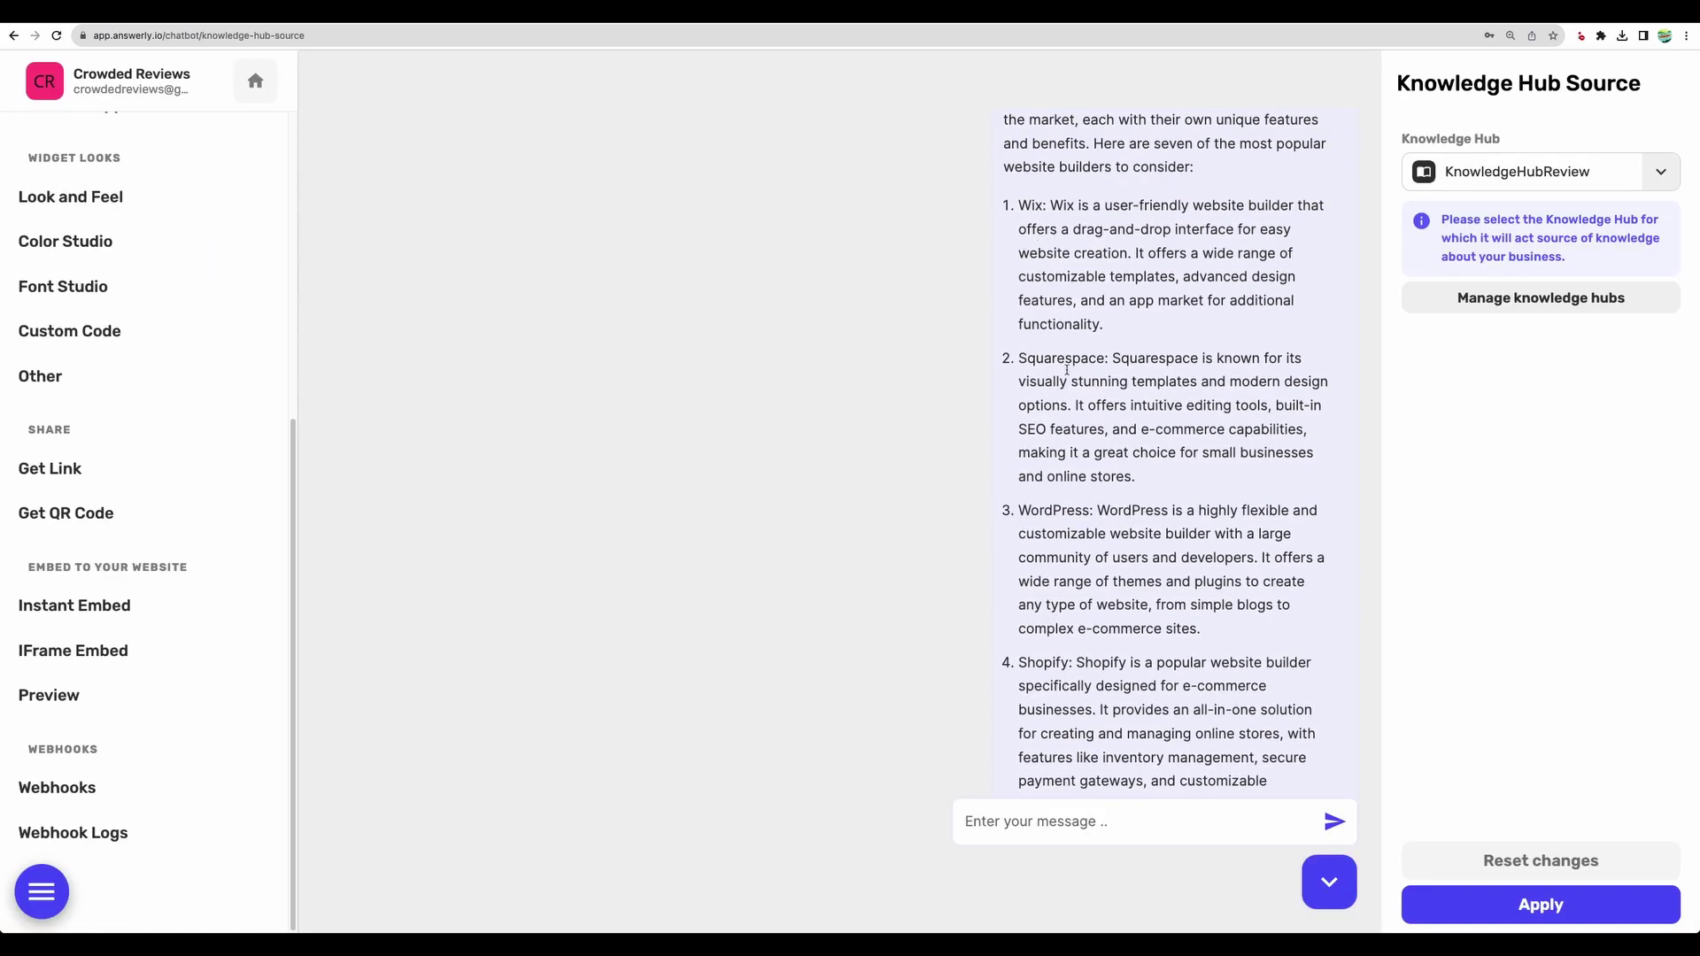
scroll(1071, 416, "down", 10)
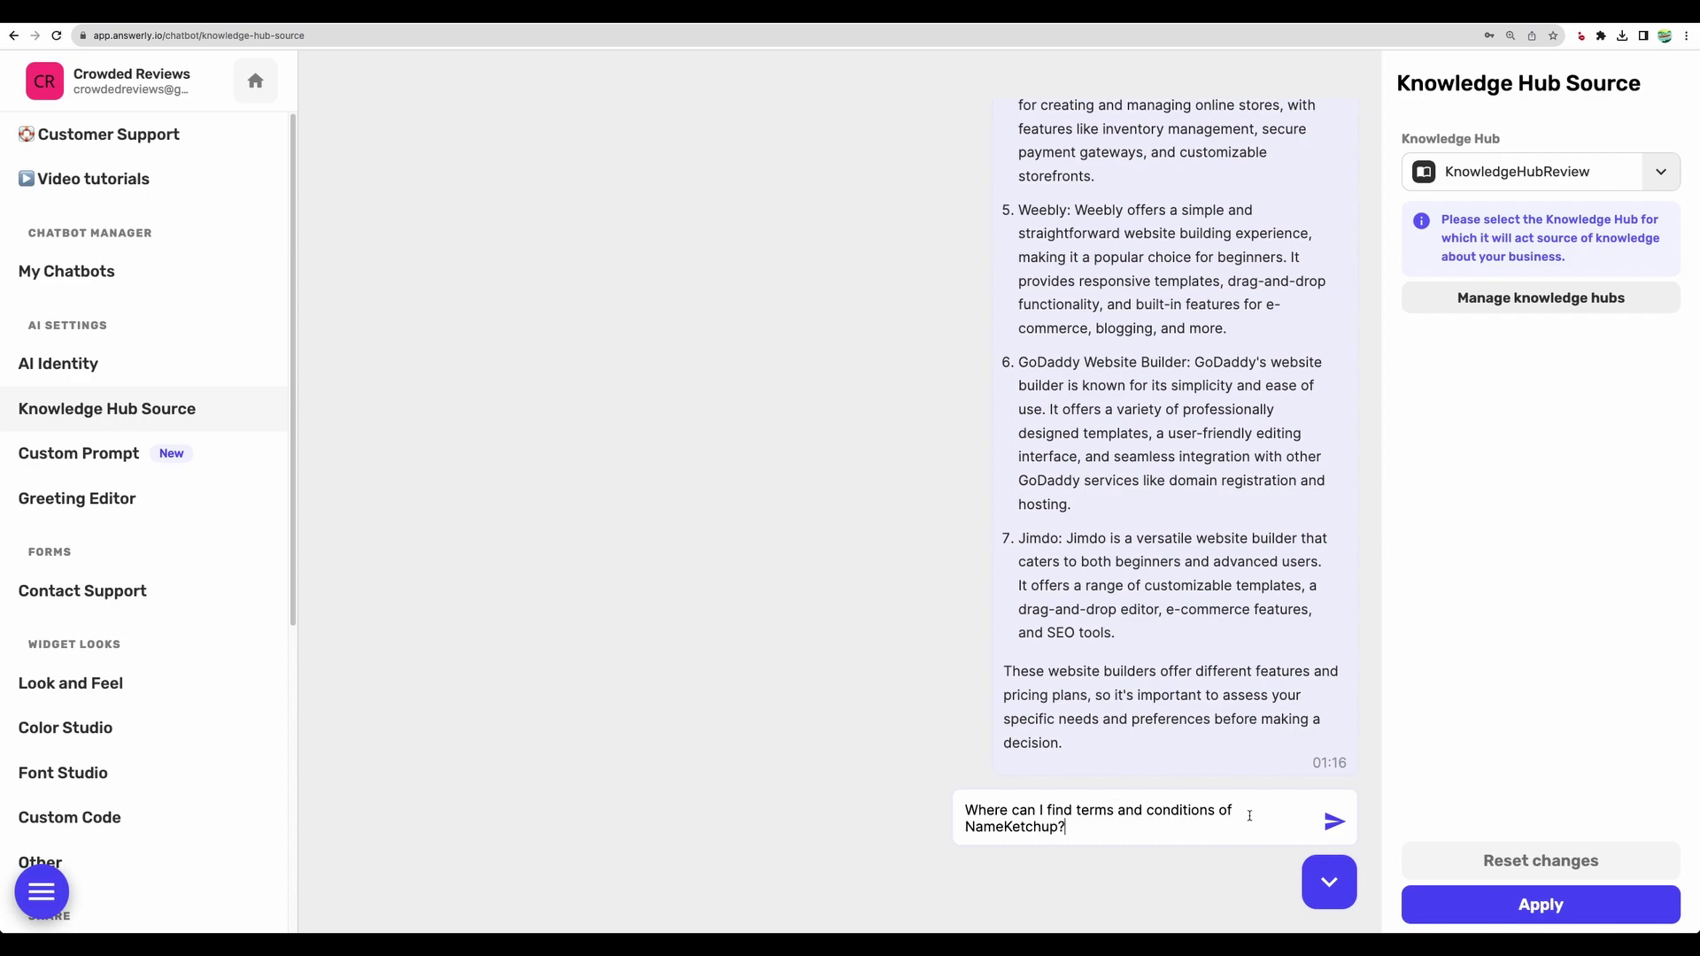
Send the terms-and-conditions question and follow the NameKetchup Terms and Conditions link in the reply.
left_click(1333, 822)
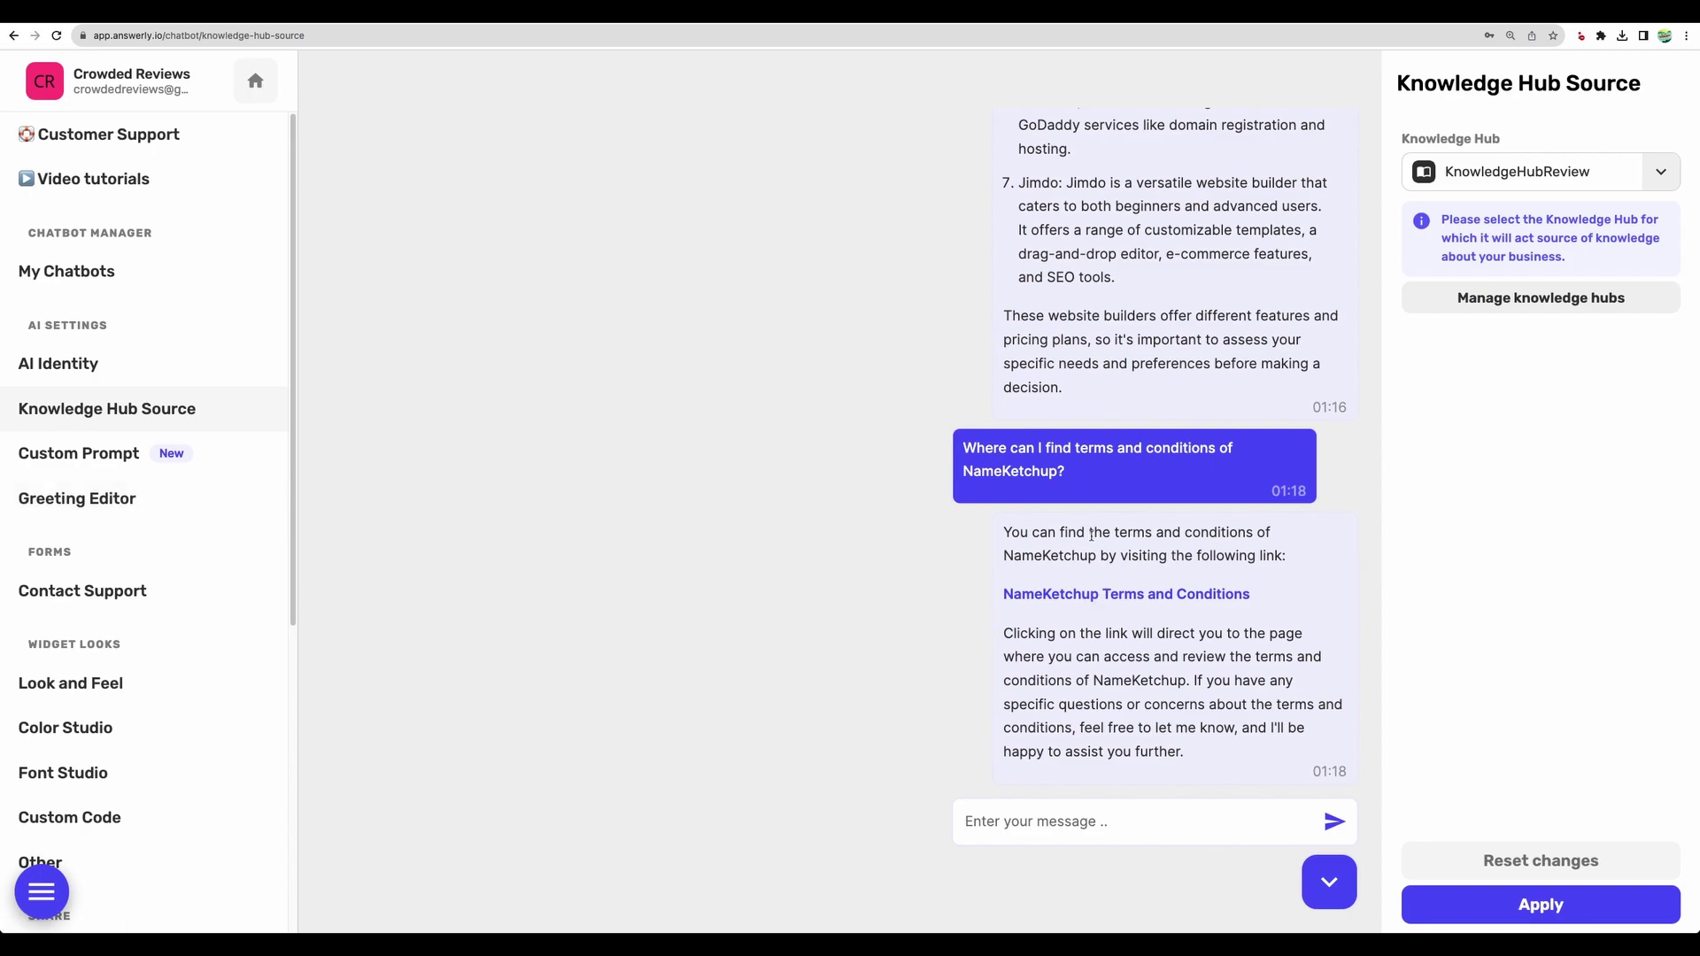
left_click_drag(1062, 532, 1194, 542)
left_click(1194, 543)
left_click(1134, 603)
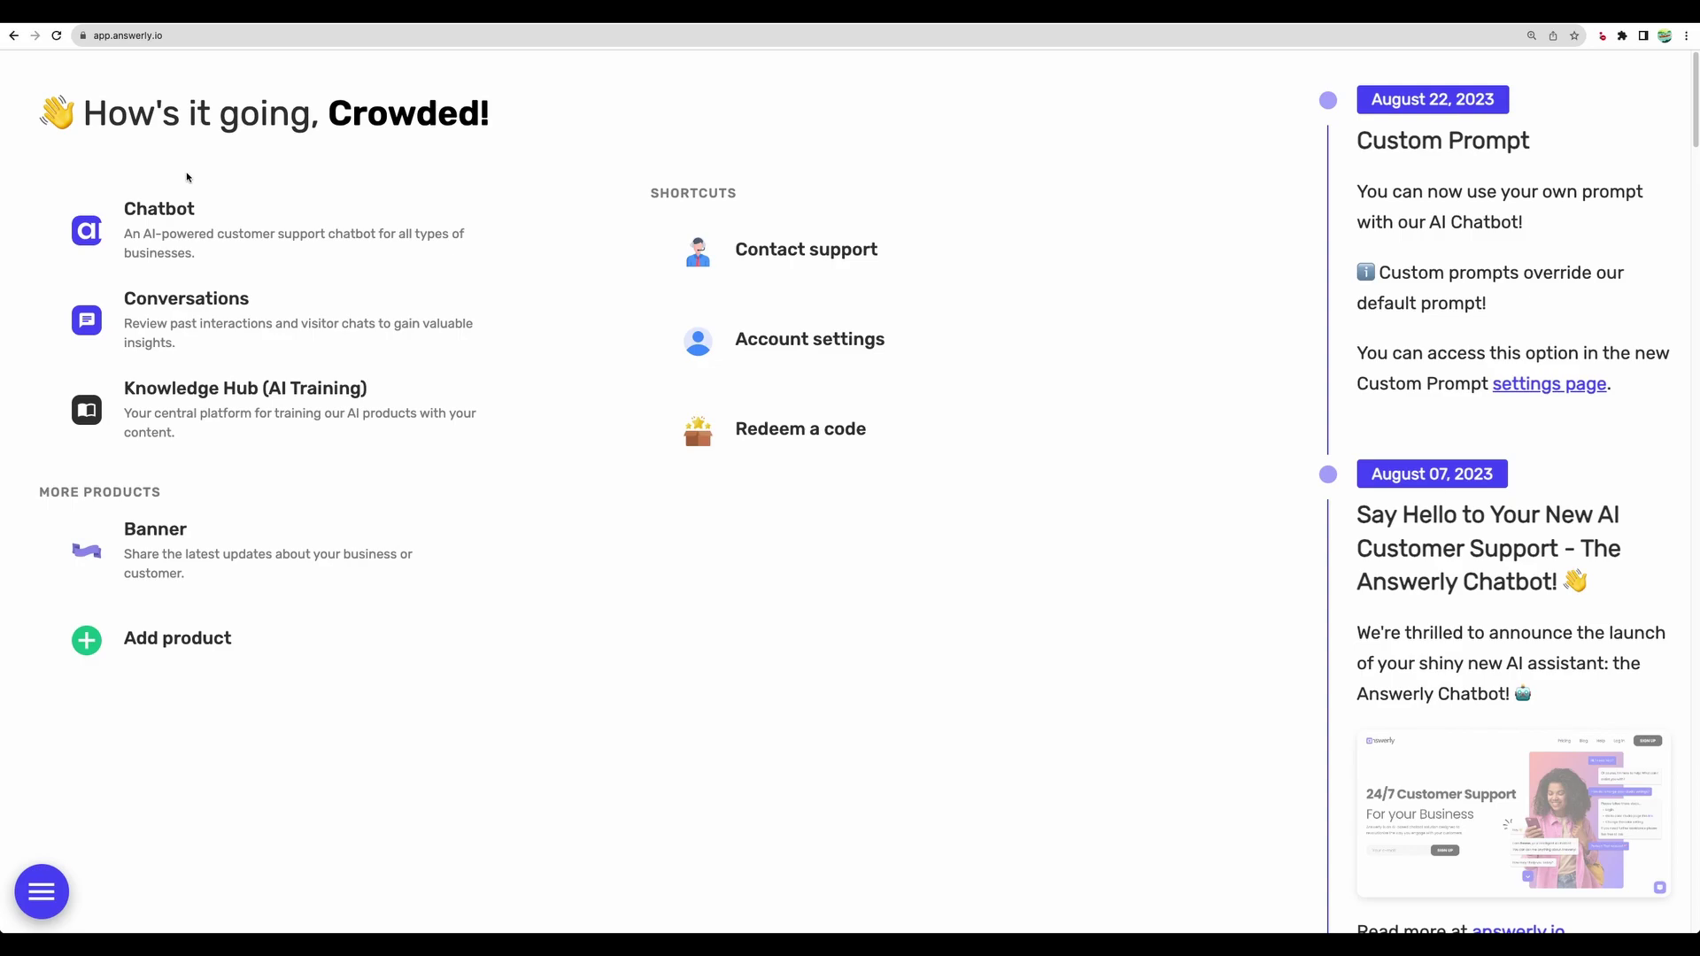
left_click(209, 319)
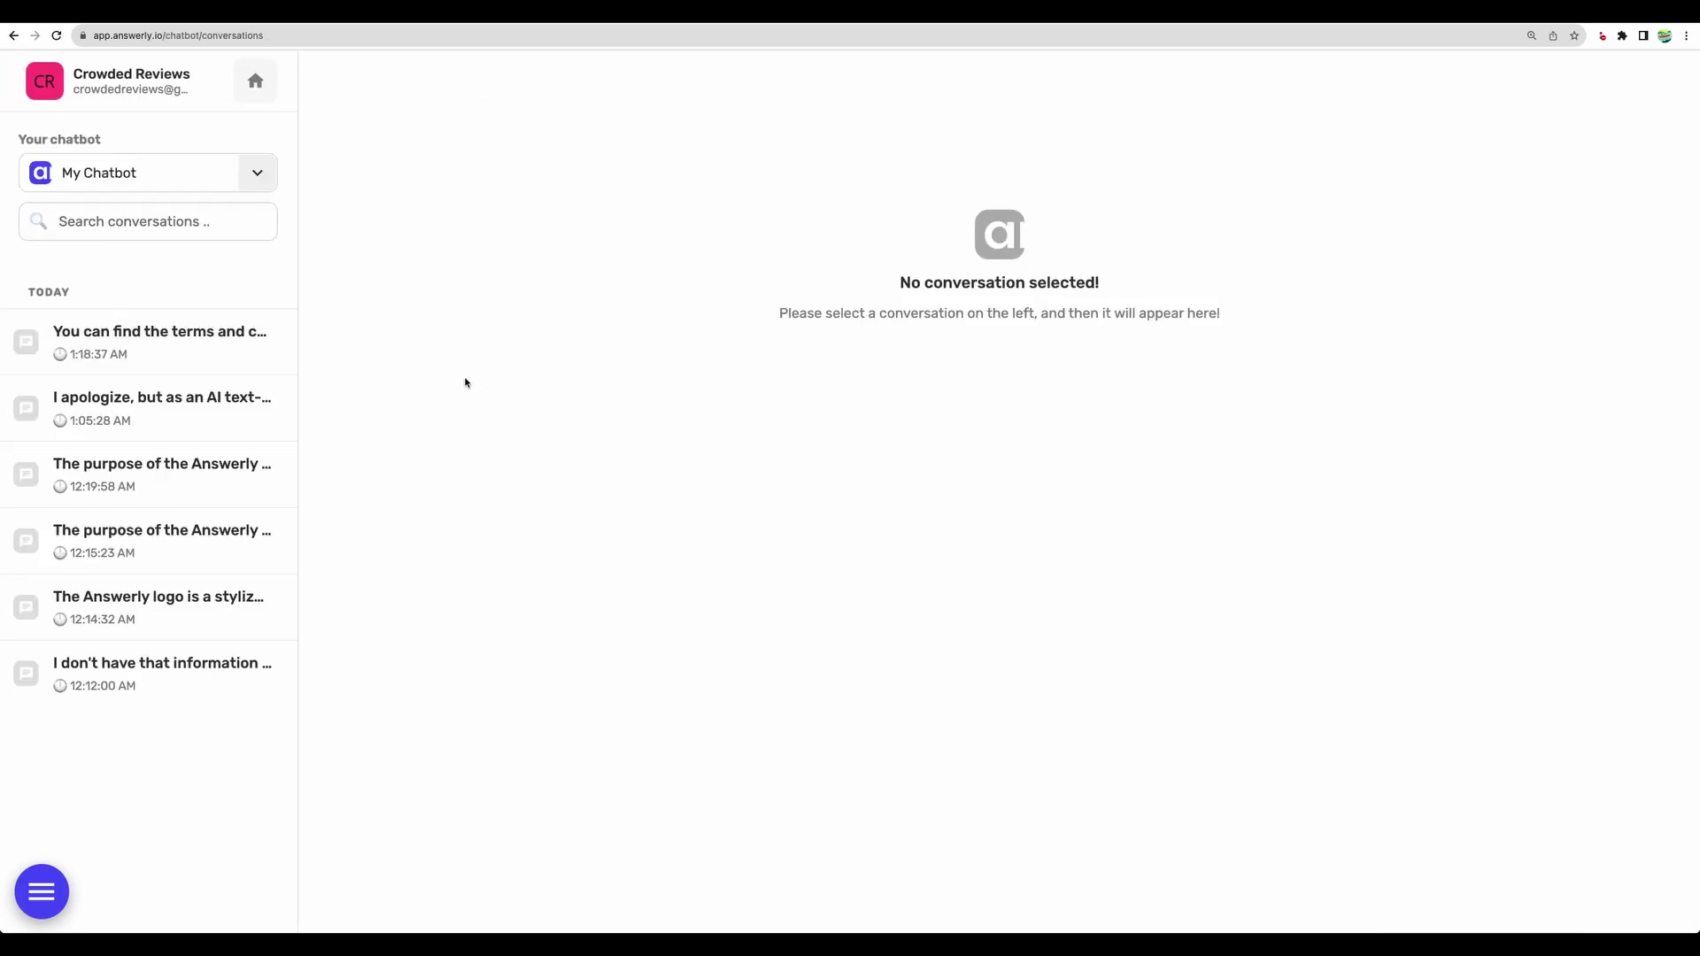
left_click(236, 327)
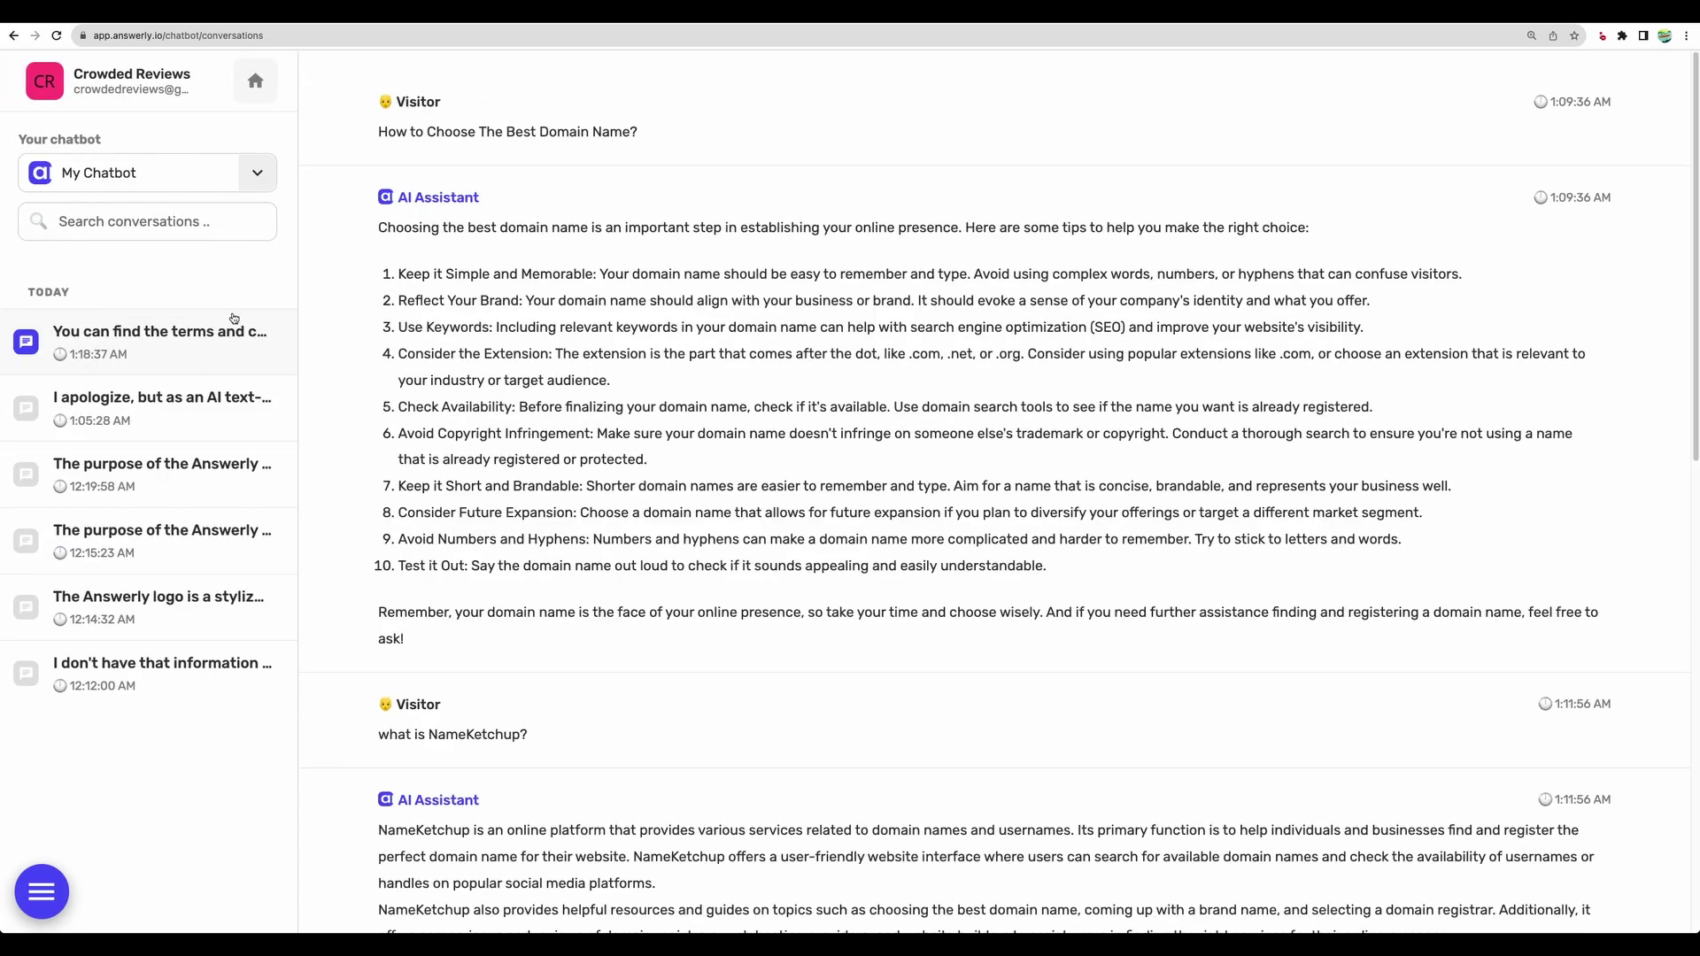
left_click(262, 183)
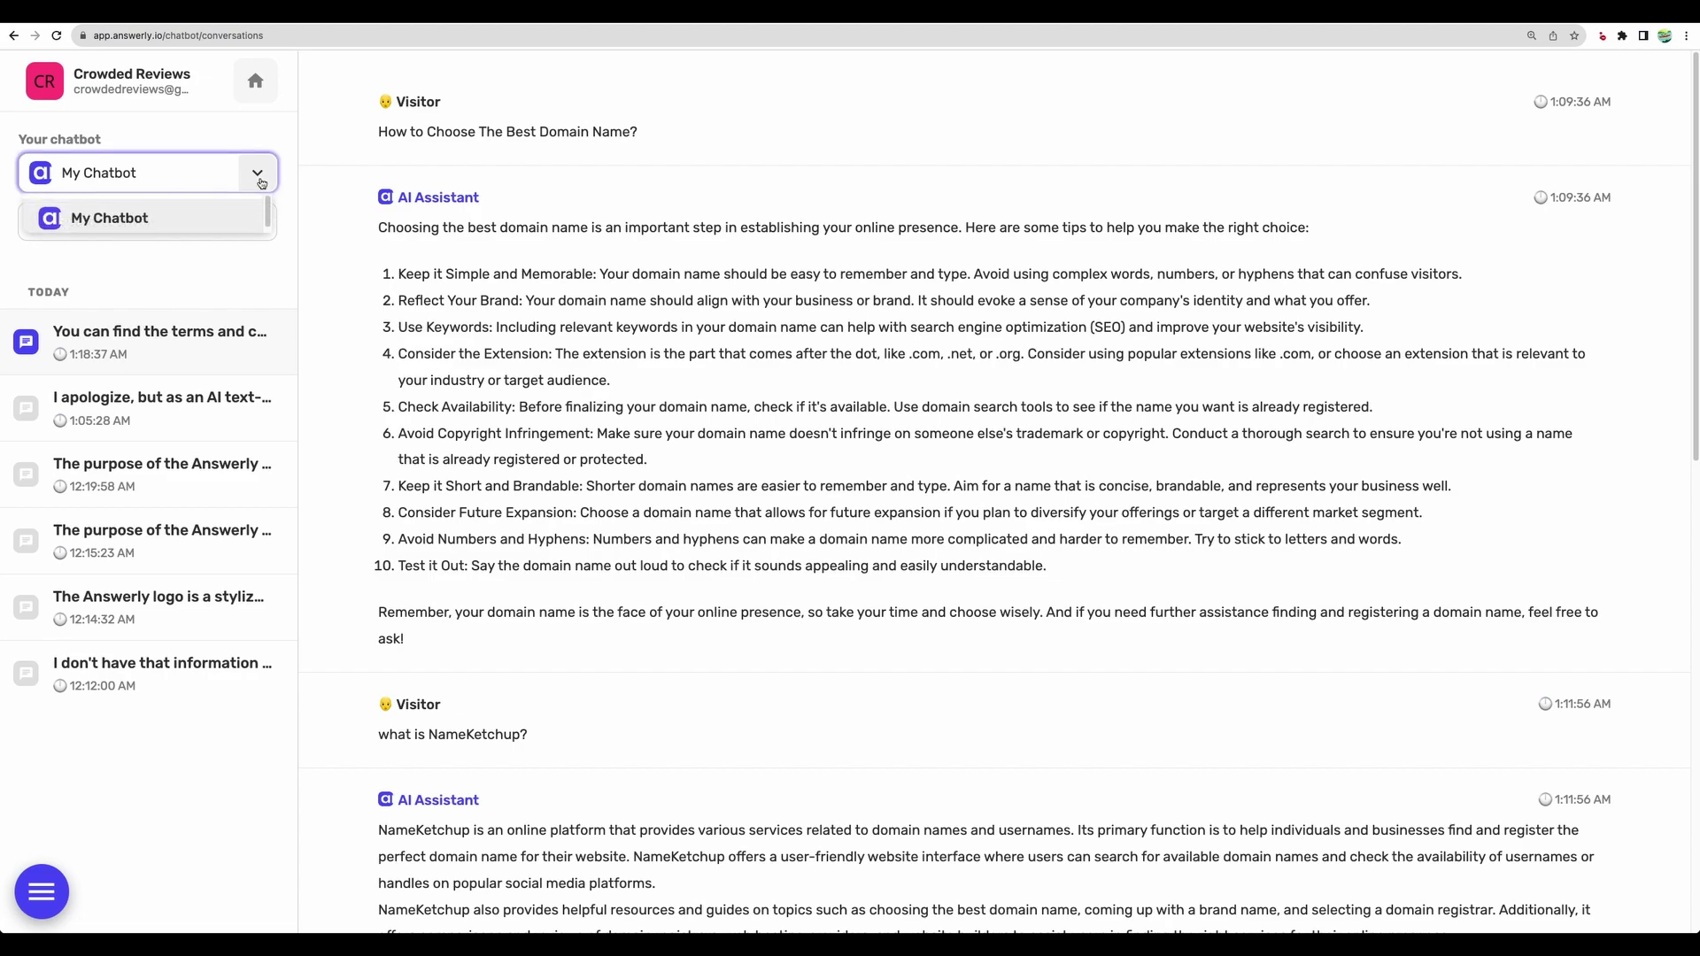
left_click(261, 183)
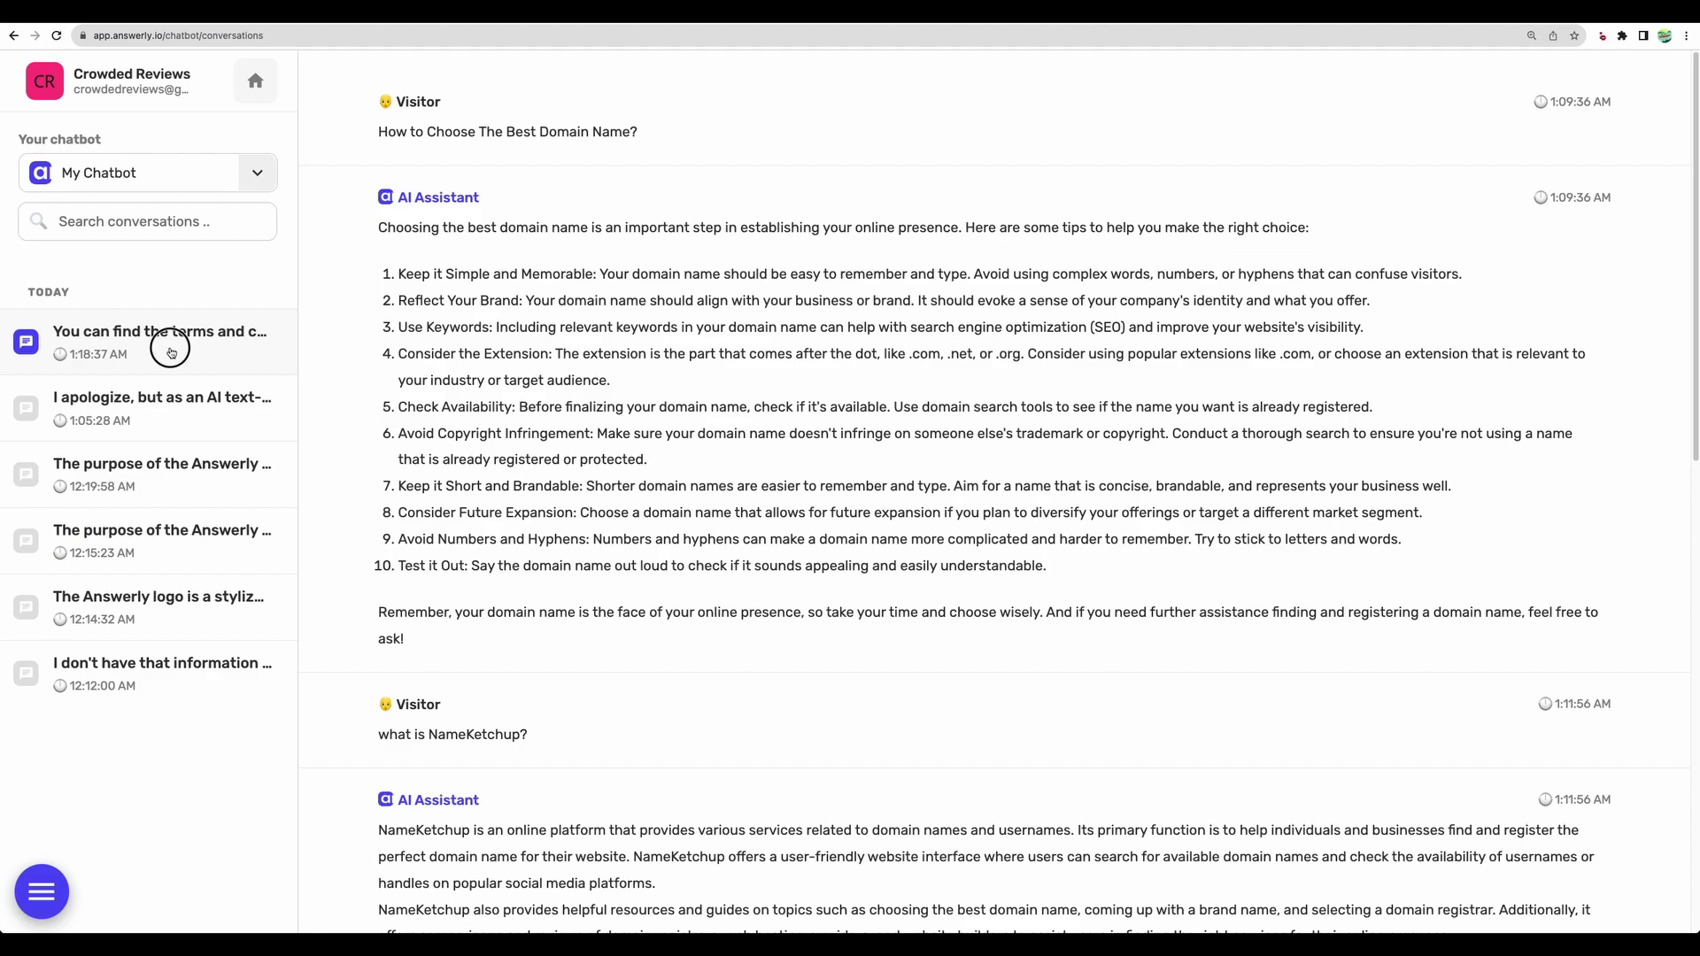
left_click_drag(409, 131, 637, 132)
left_click(409, 132)
left_click_drag(409, 132, 528, 167)
left_click(528, 168)
scroll(531, 395, "down", 3)
left_click(255, 81)
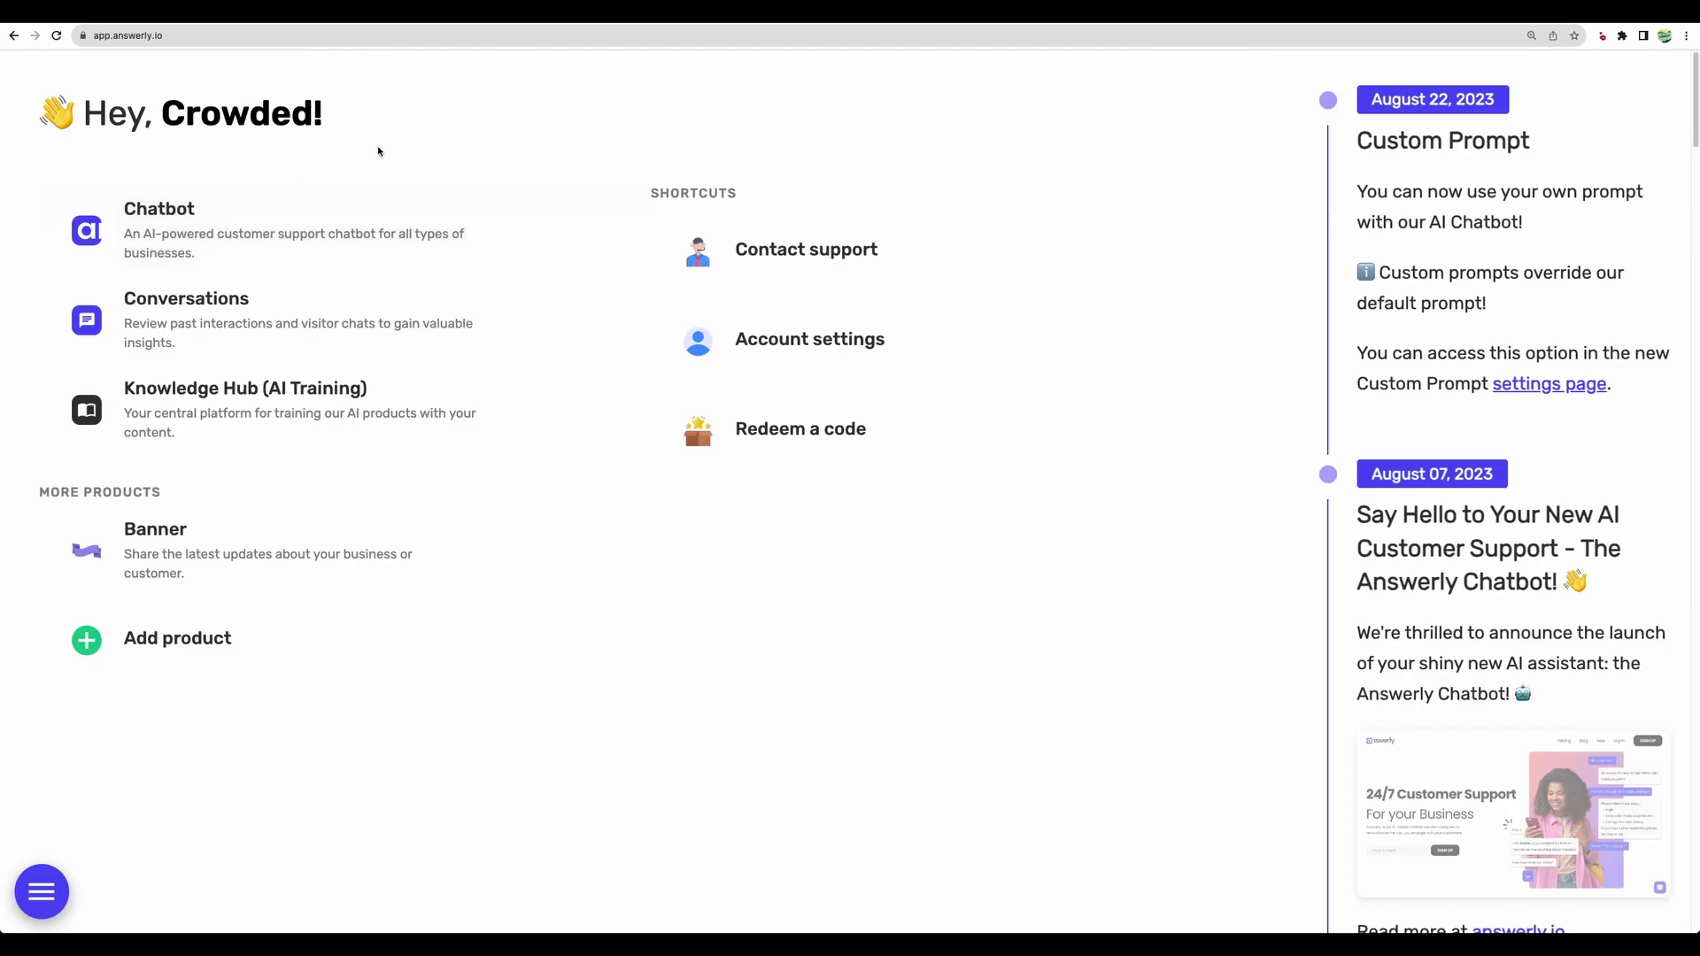
Set the AI Identity business name to NameKetchup, keep assistant Emma, choose Polite personality, and apply.
left_click(286, 218)
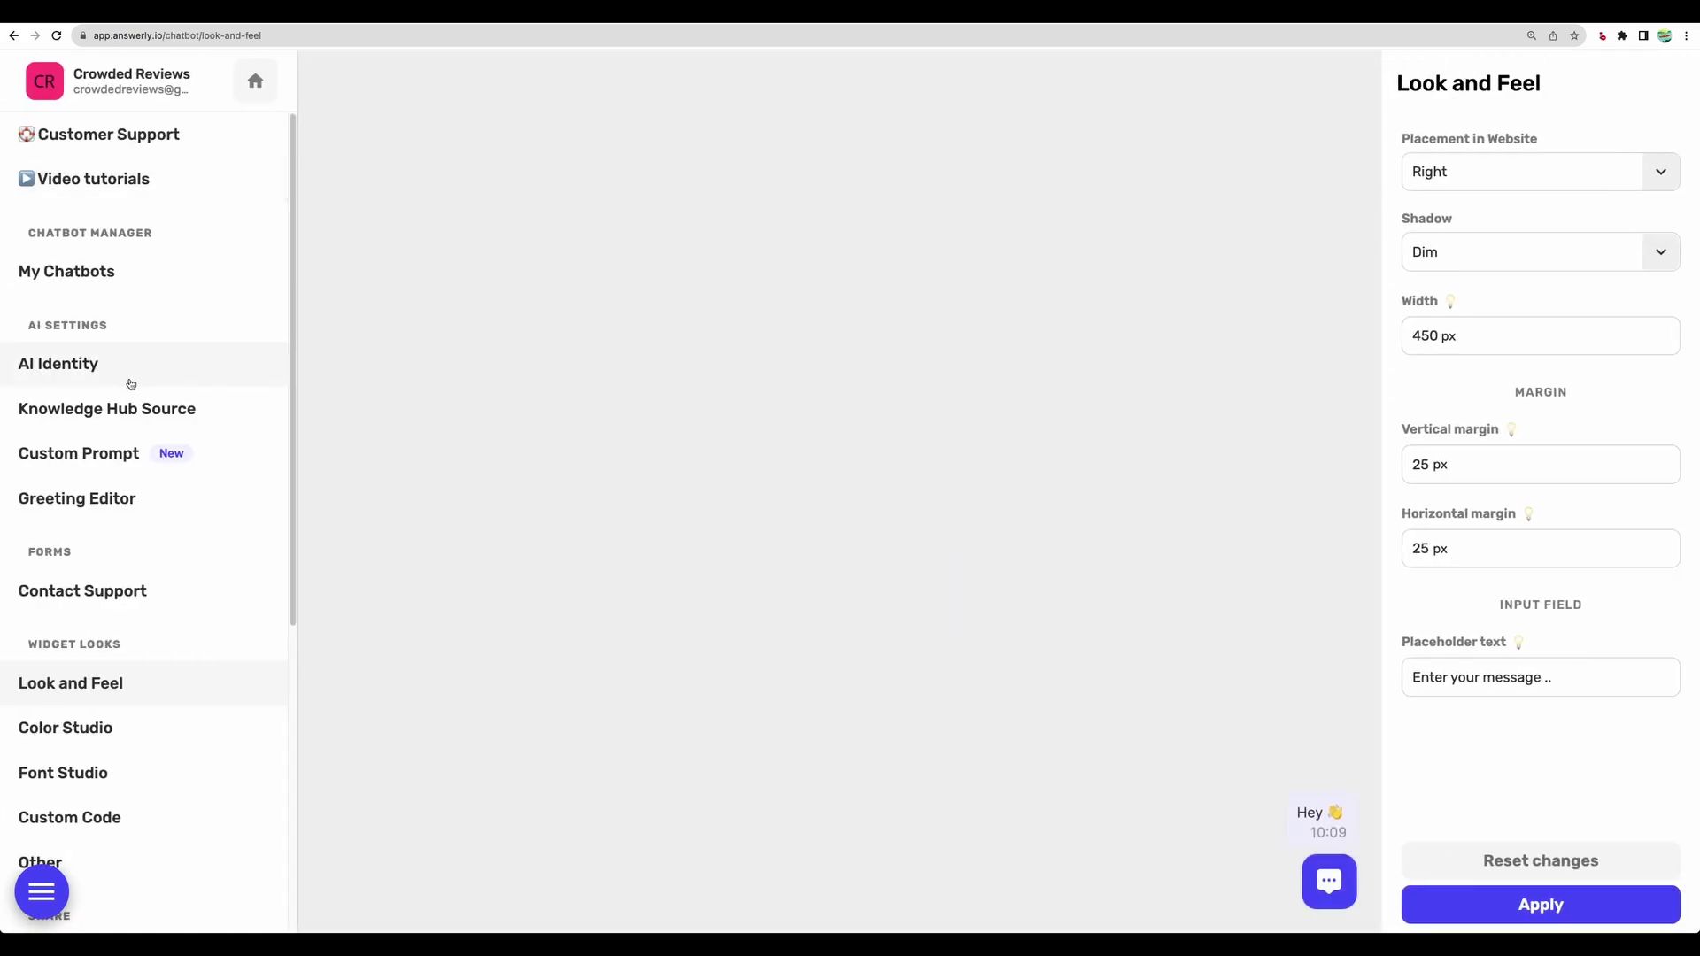
left_click(130, 381)
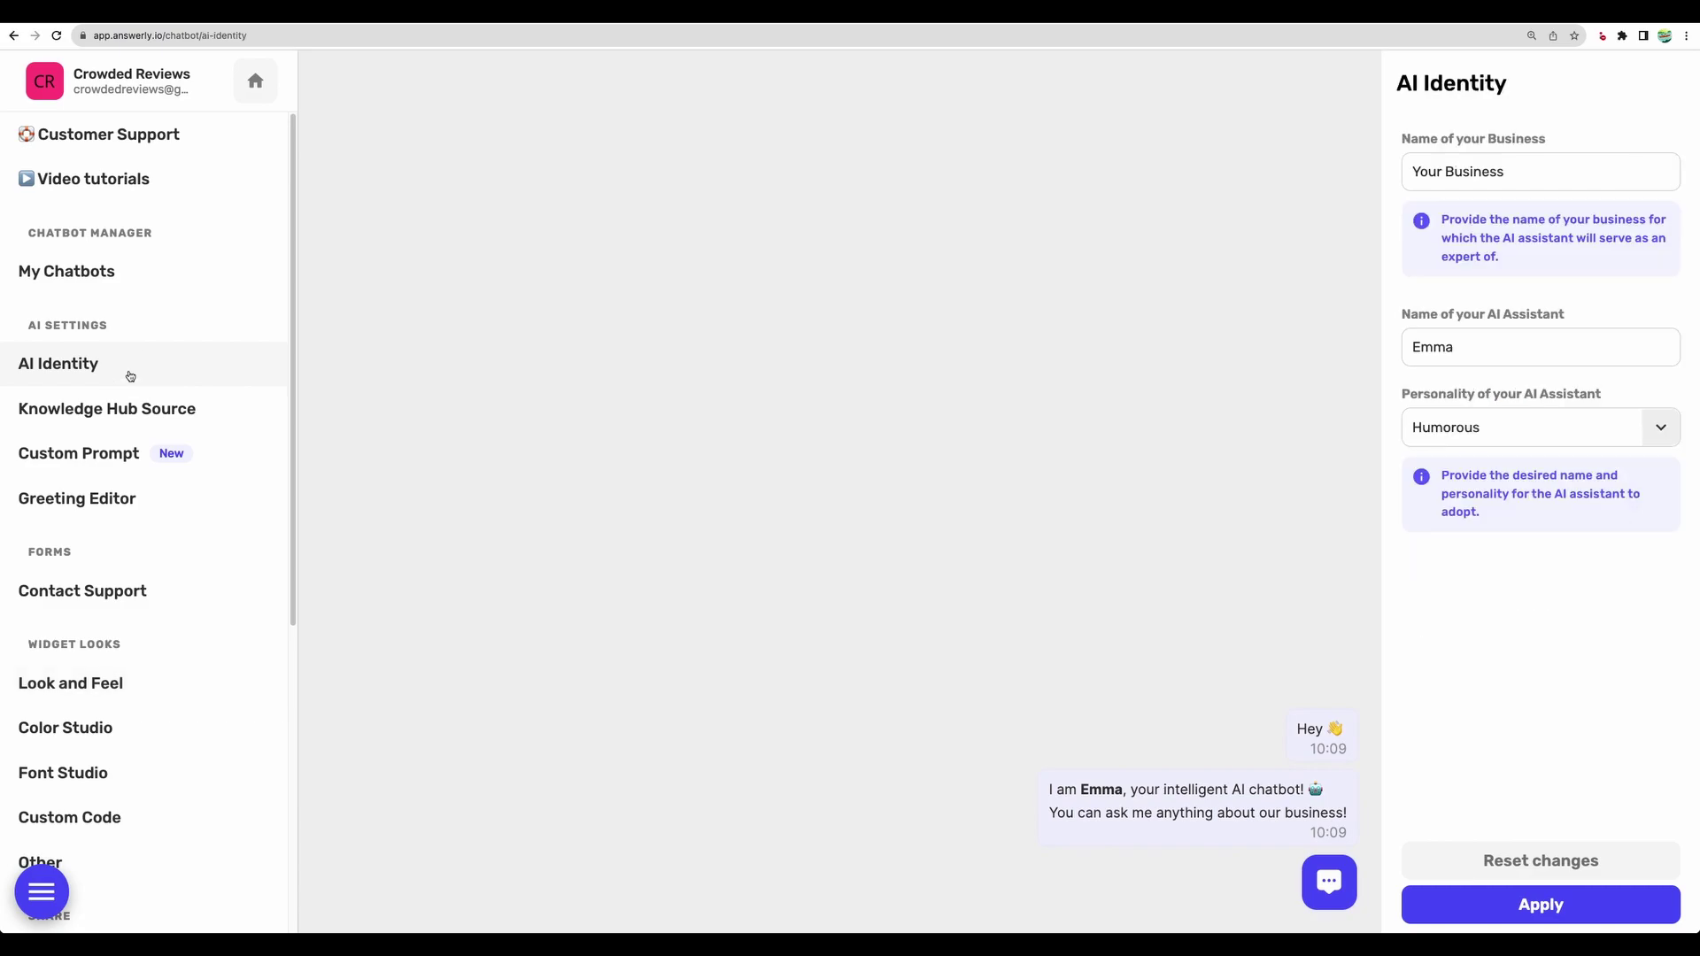
triple_click(1495, 178)
type("NameKetchup")
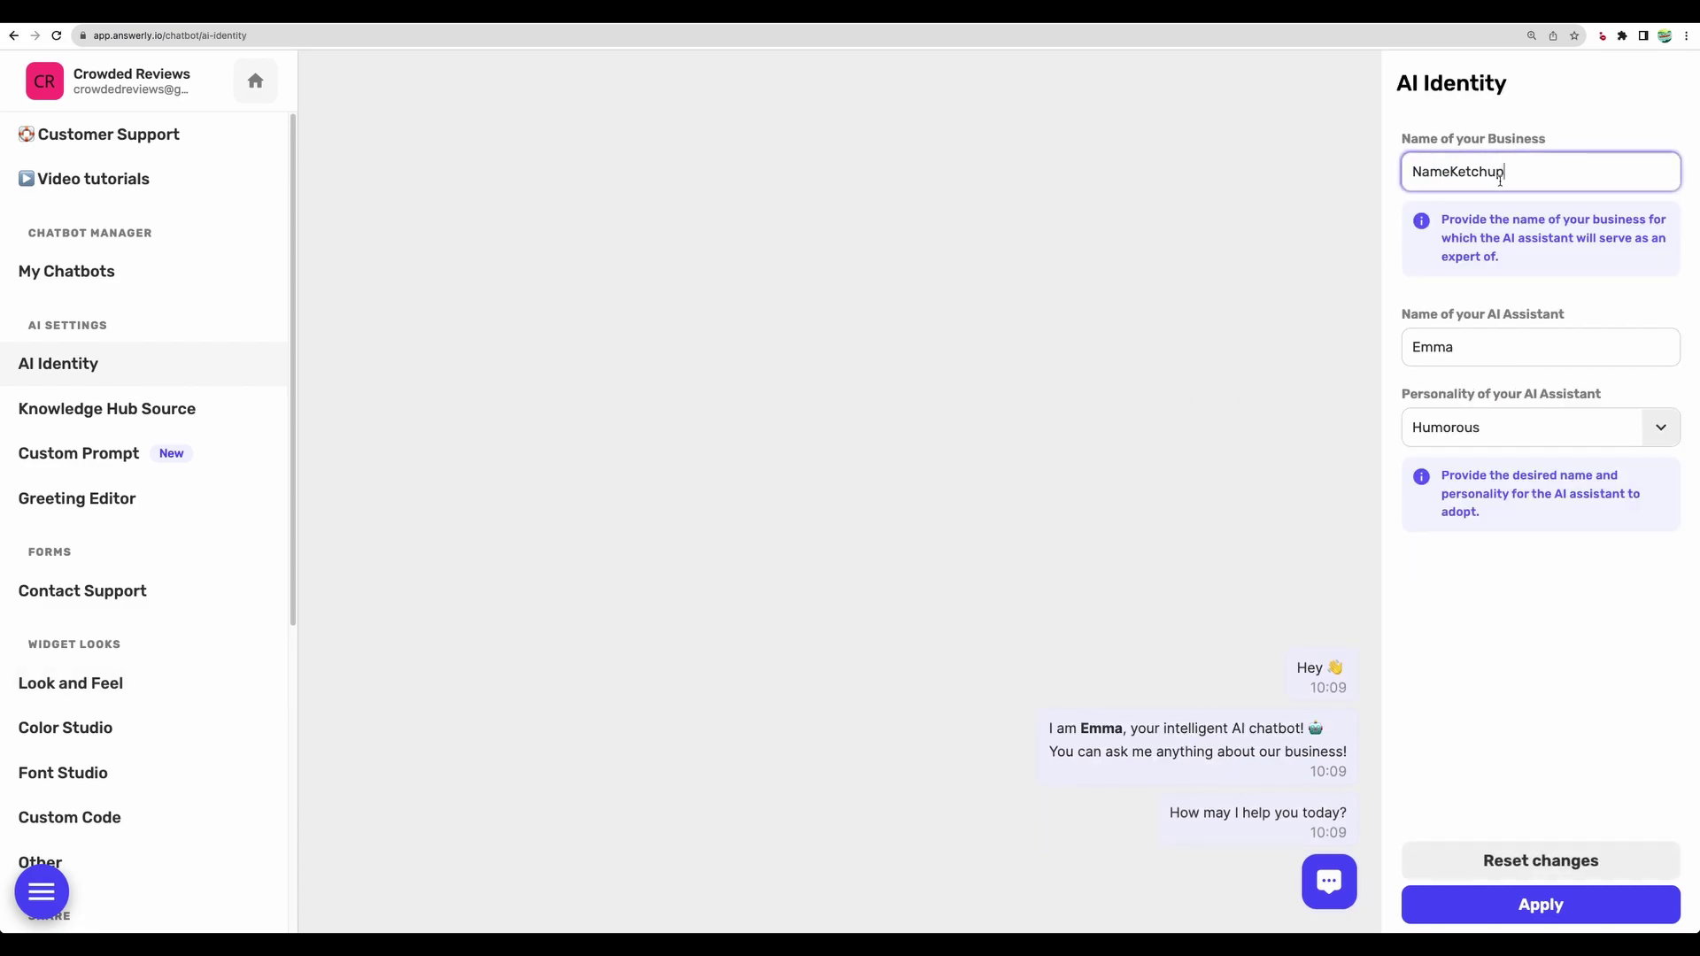
left_click(1485, 356)
double_click(1480, 362)
left_click(1458, 334)
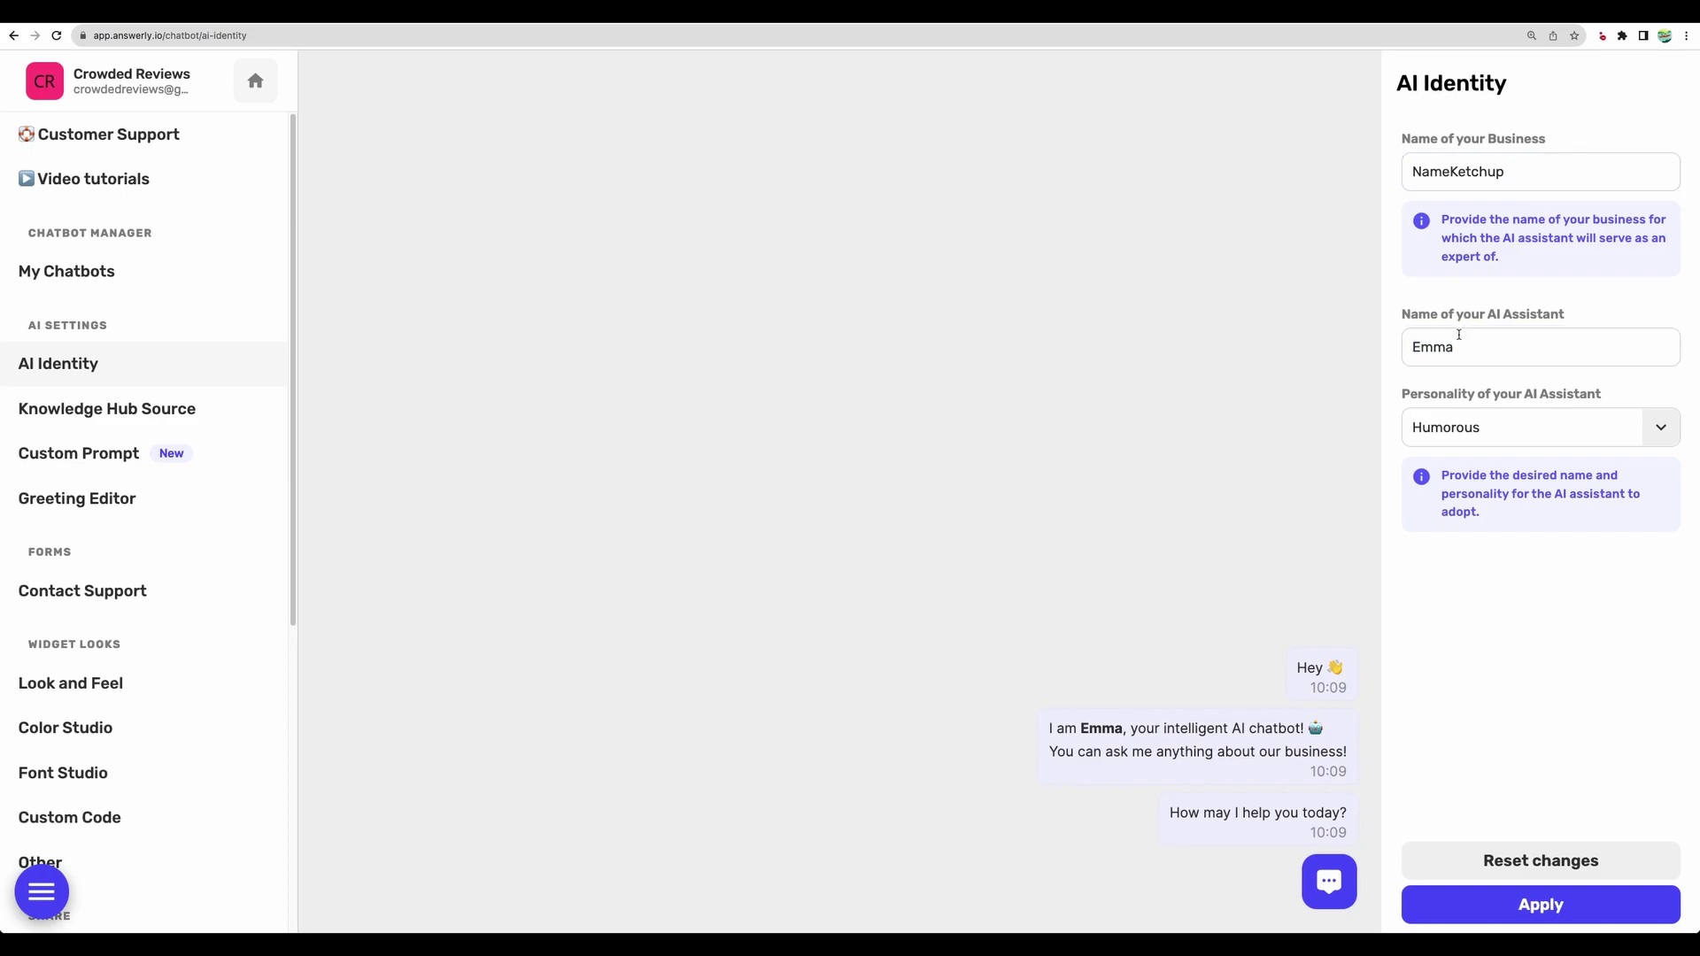
left_click(1496, 428)
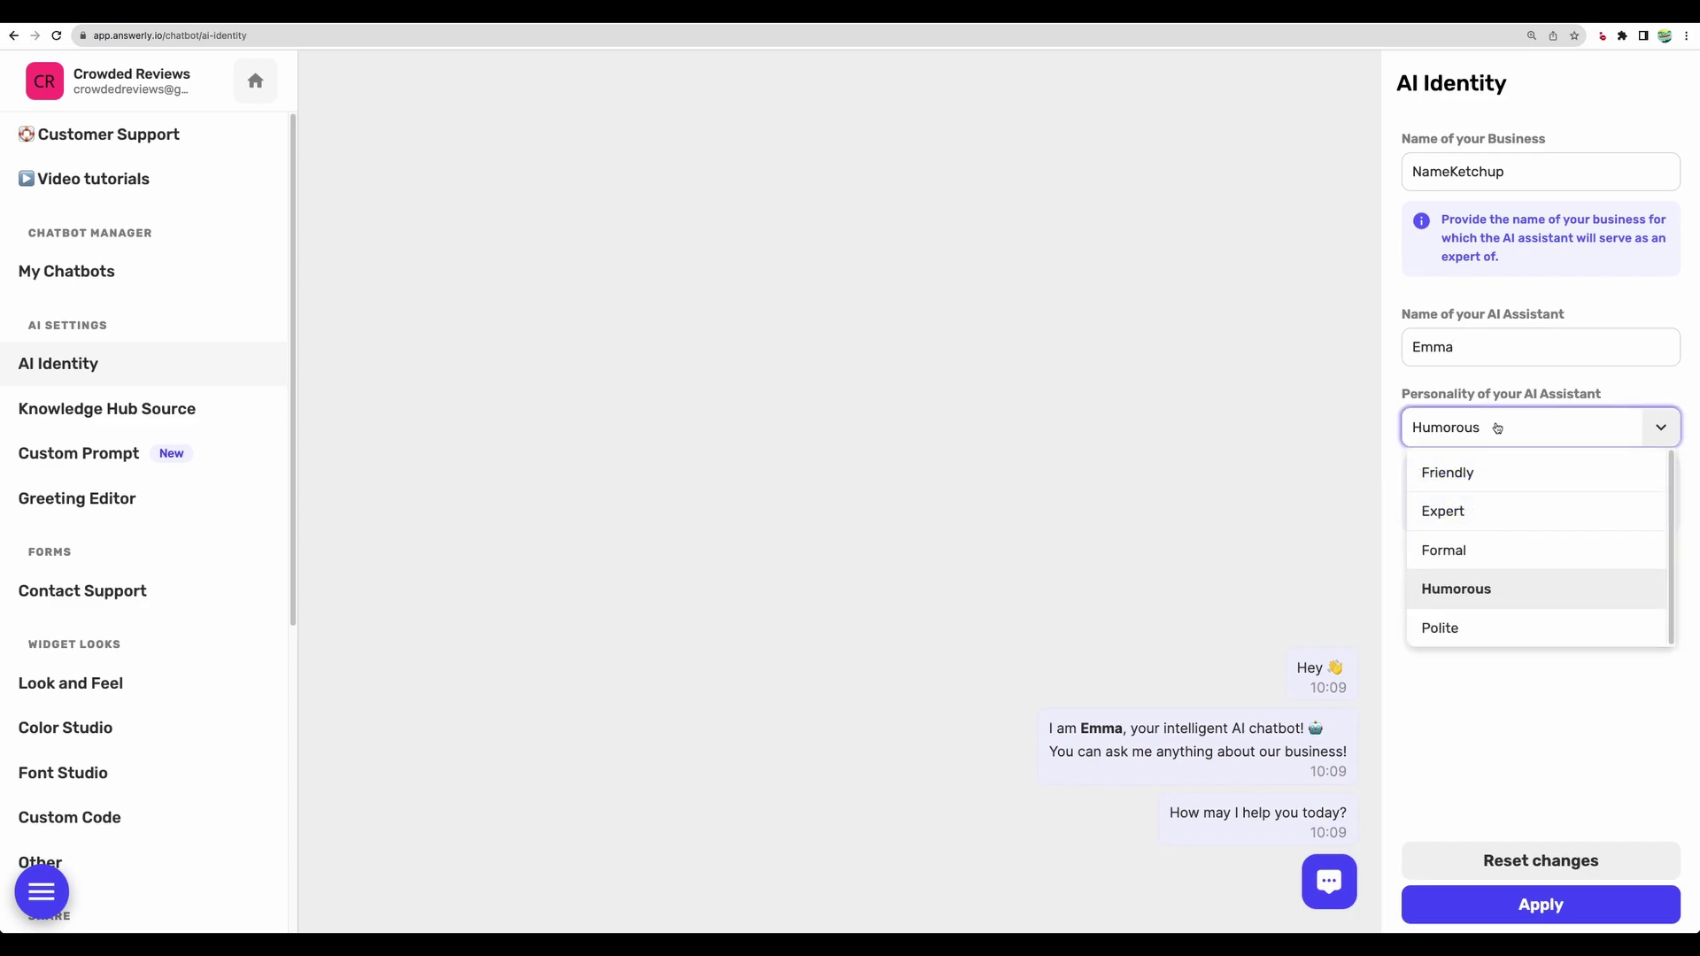
left_click(1467, 628)
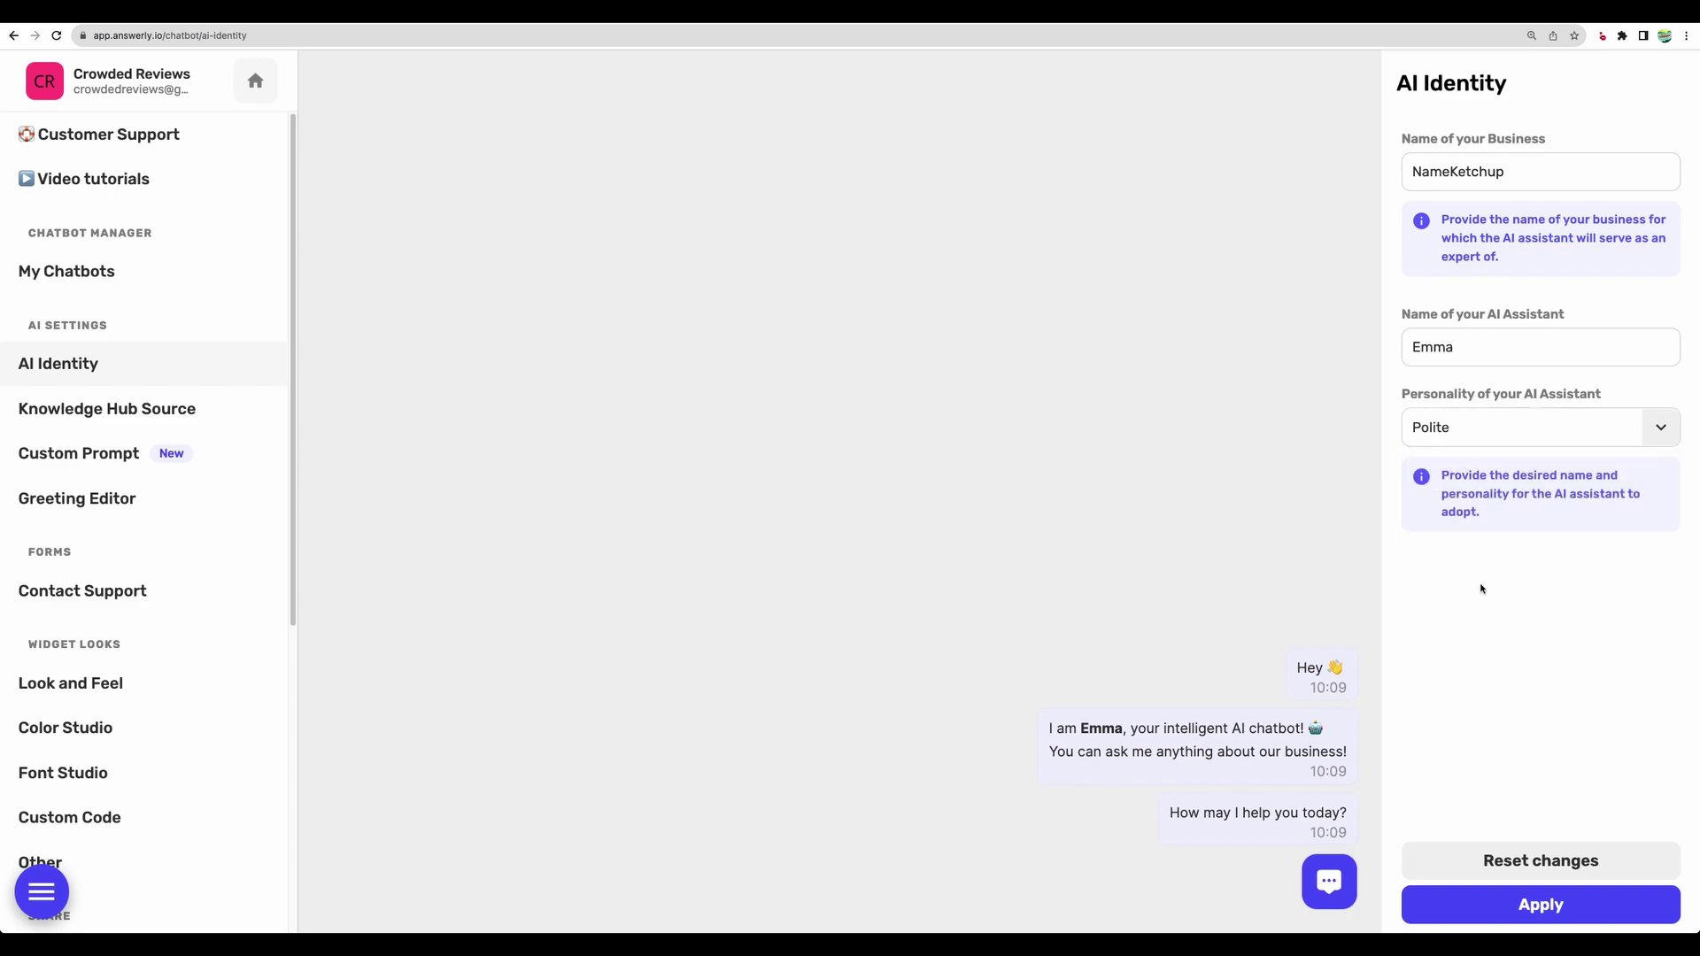
left_click(1509, 905)
Review the Custom Prompt settings, leaving the prompt empty.
left_click(105, 453)
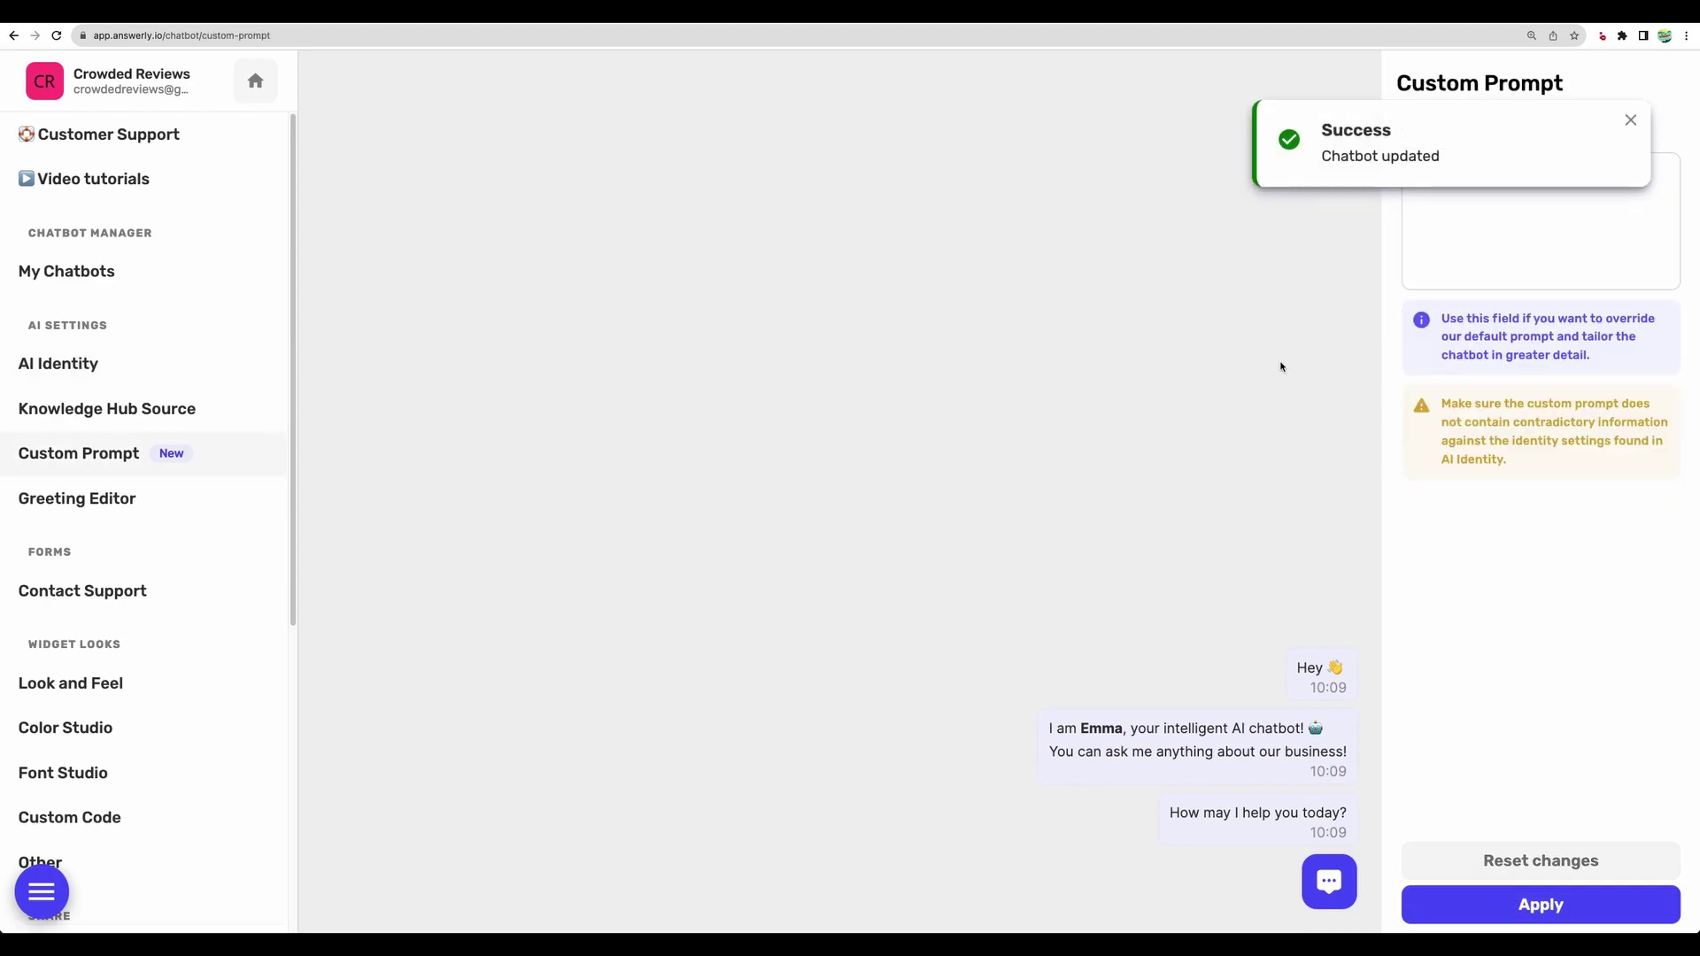
left_click(1630, 119)
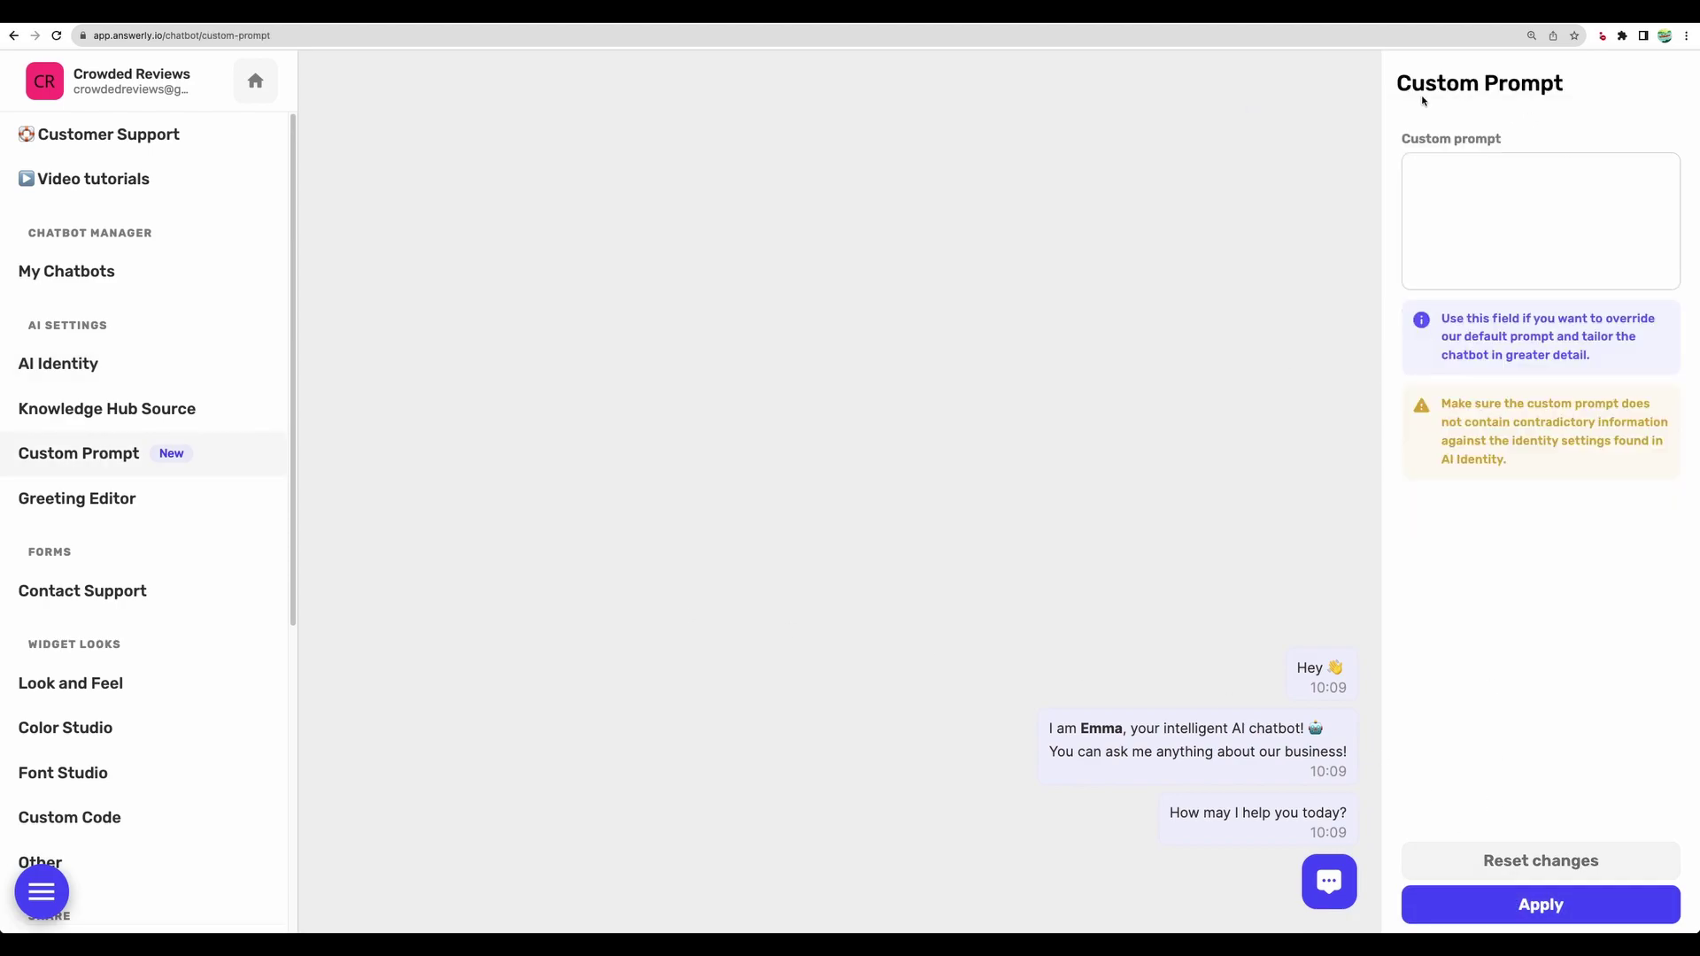
left_click(1473, 212)
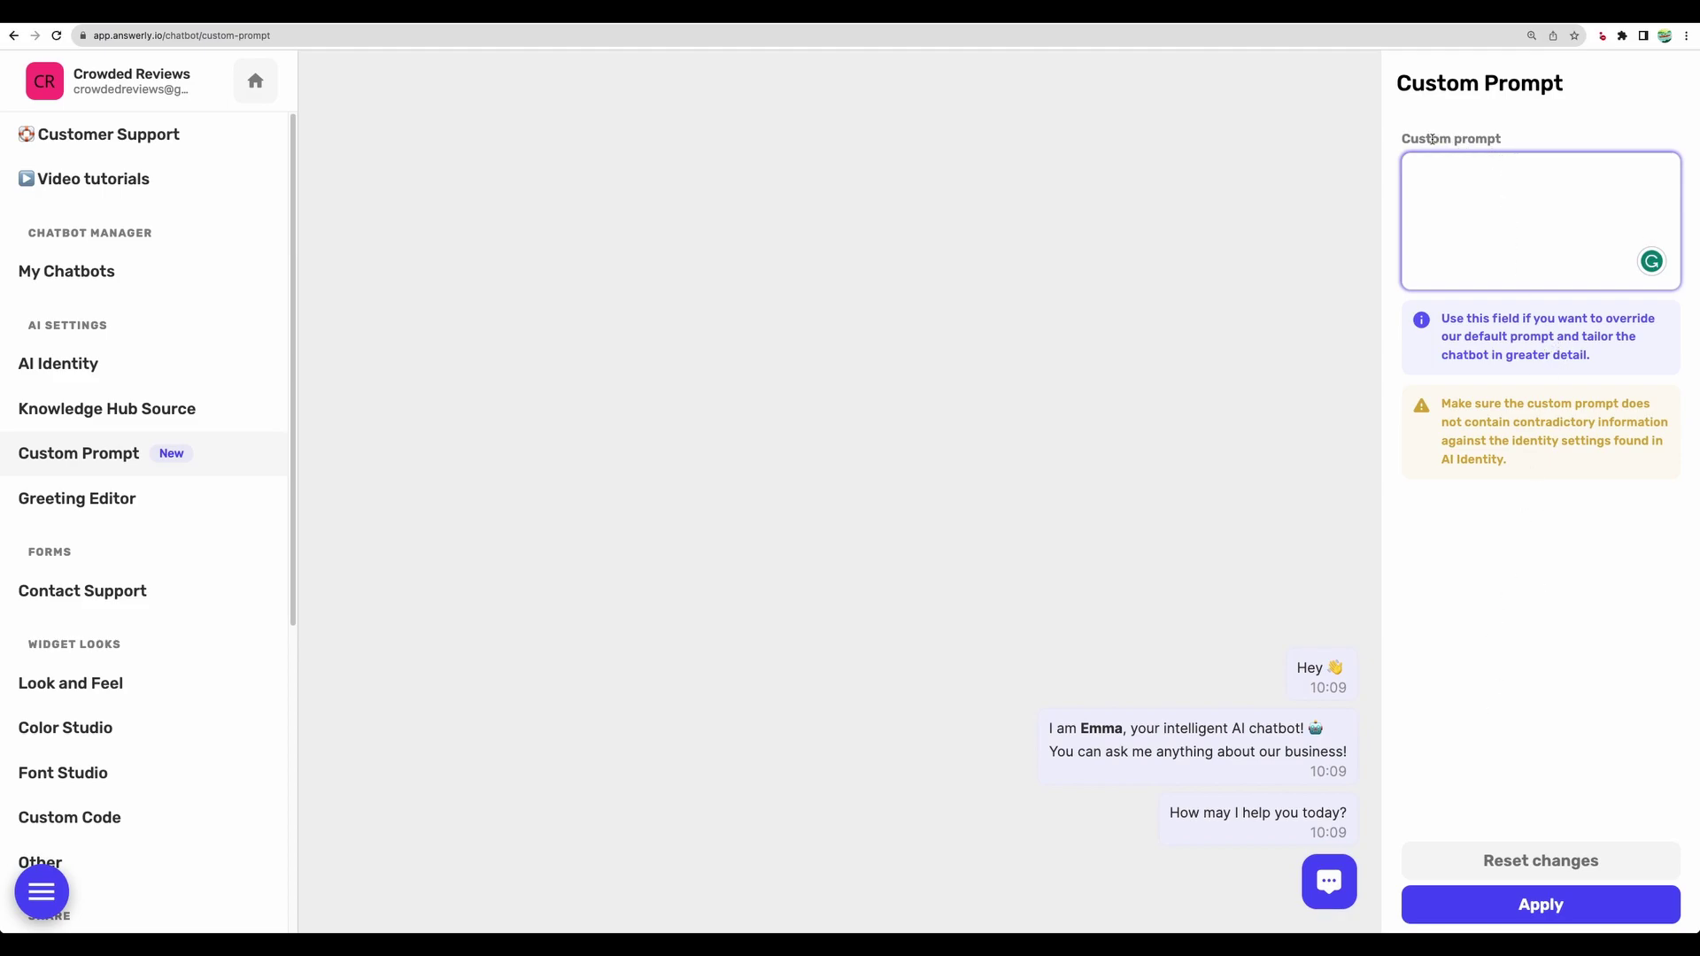
left_click_drag(1499, 325, 1589, 355)
left_click(1512, 352)
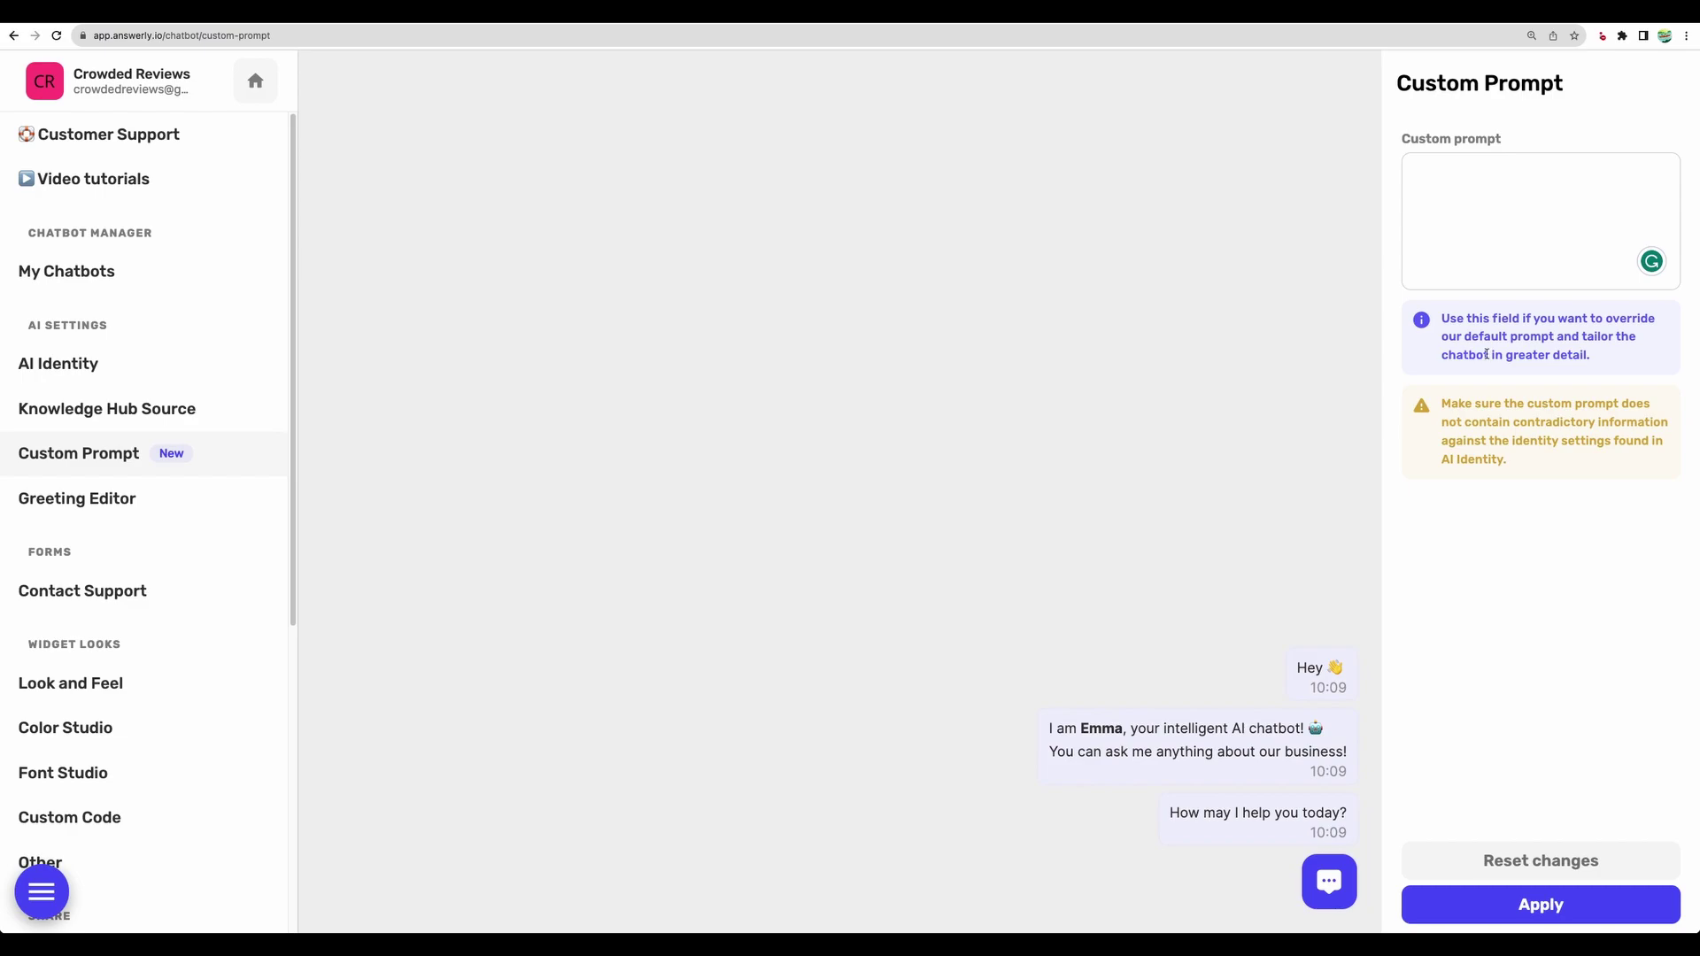
Review the three welcome messages in the Greeting Editor.
left_click(124, 498)
left_click(1515, 382)
left_click(1485, 409)
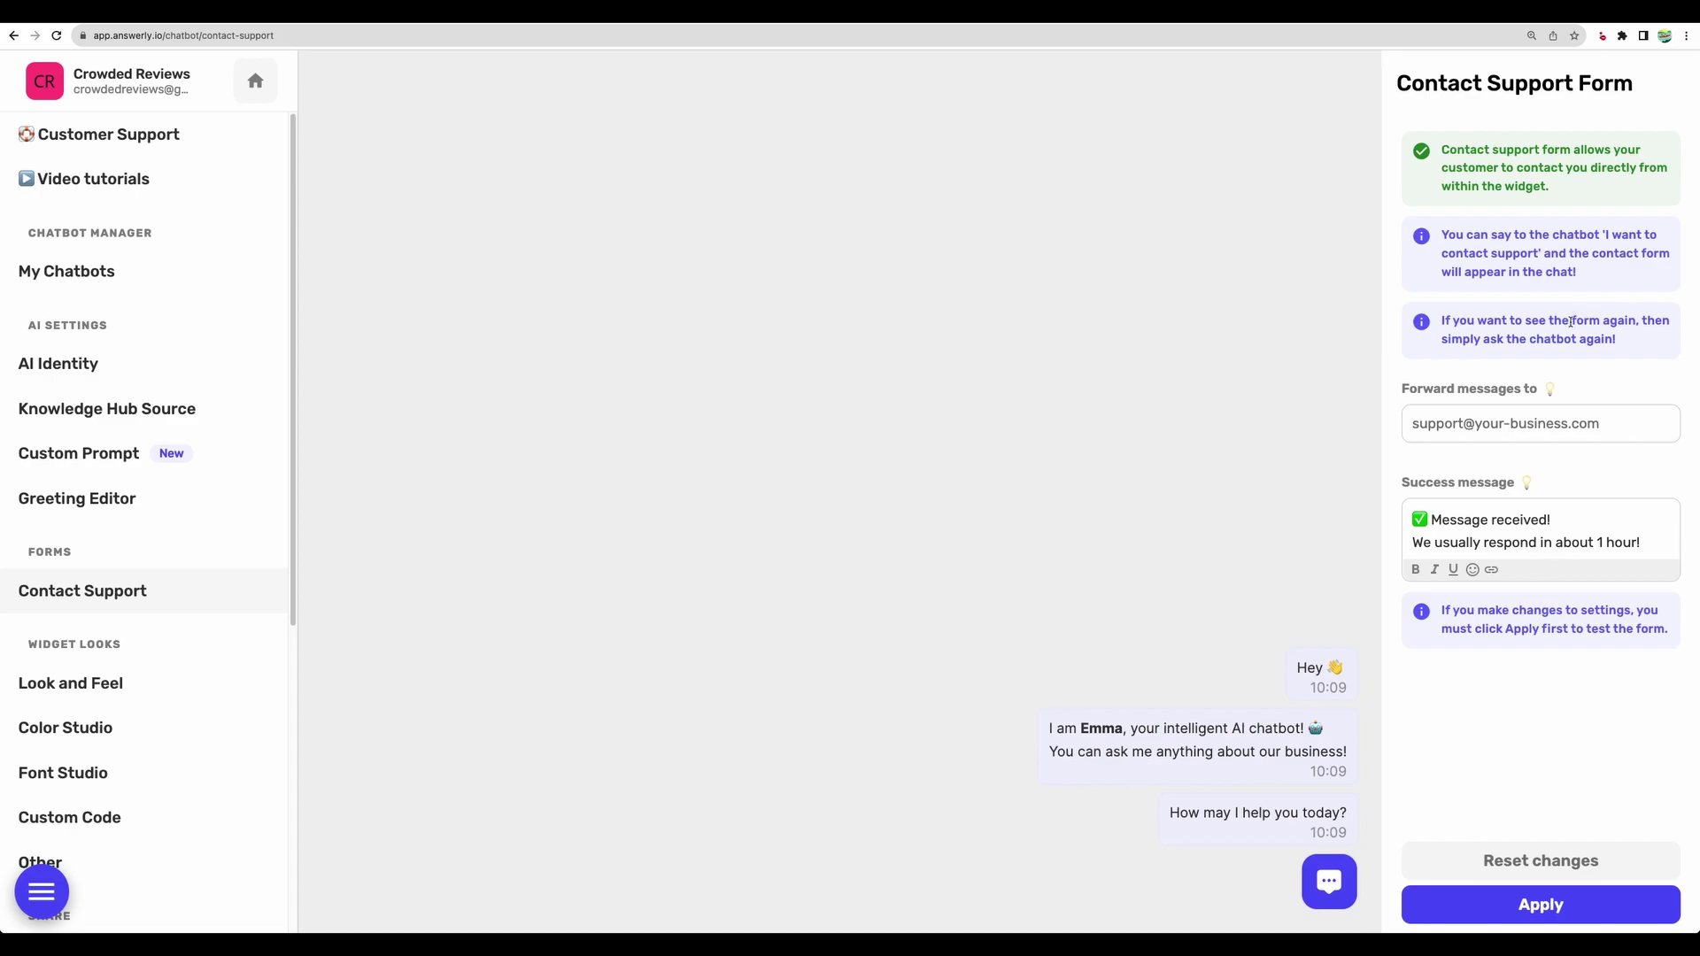
left_click(1479, 432)
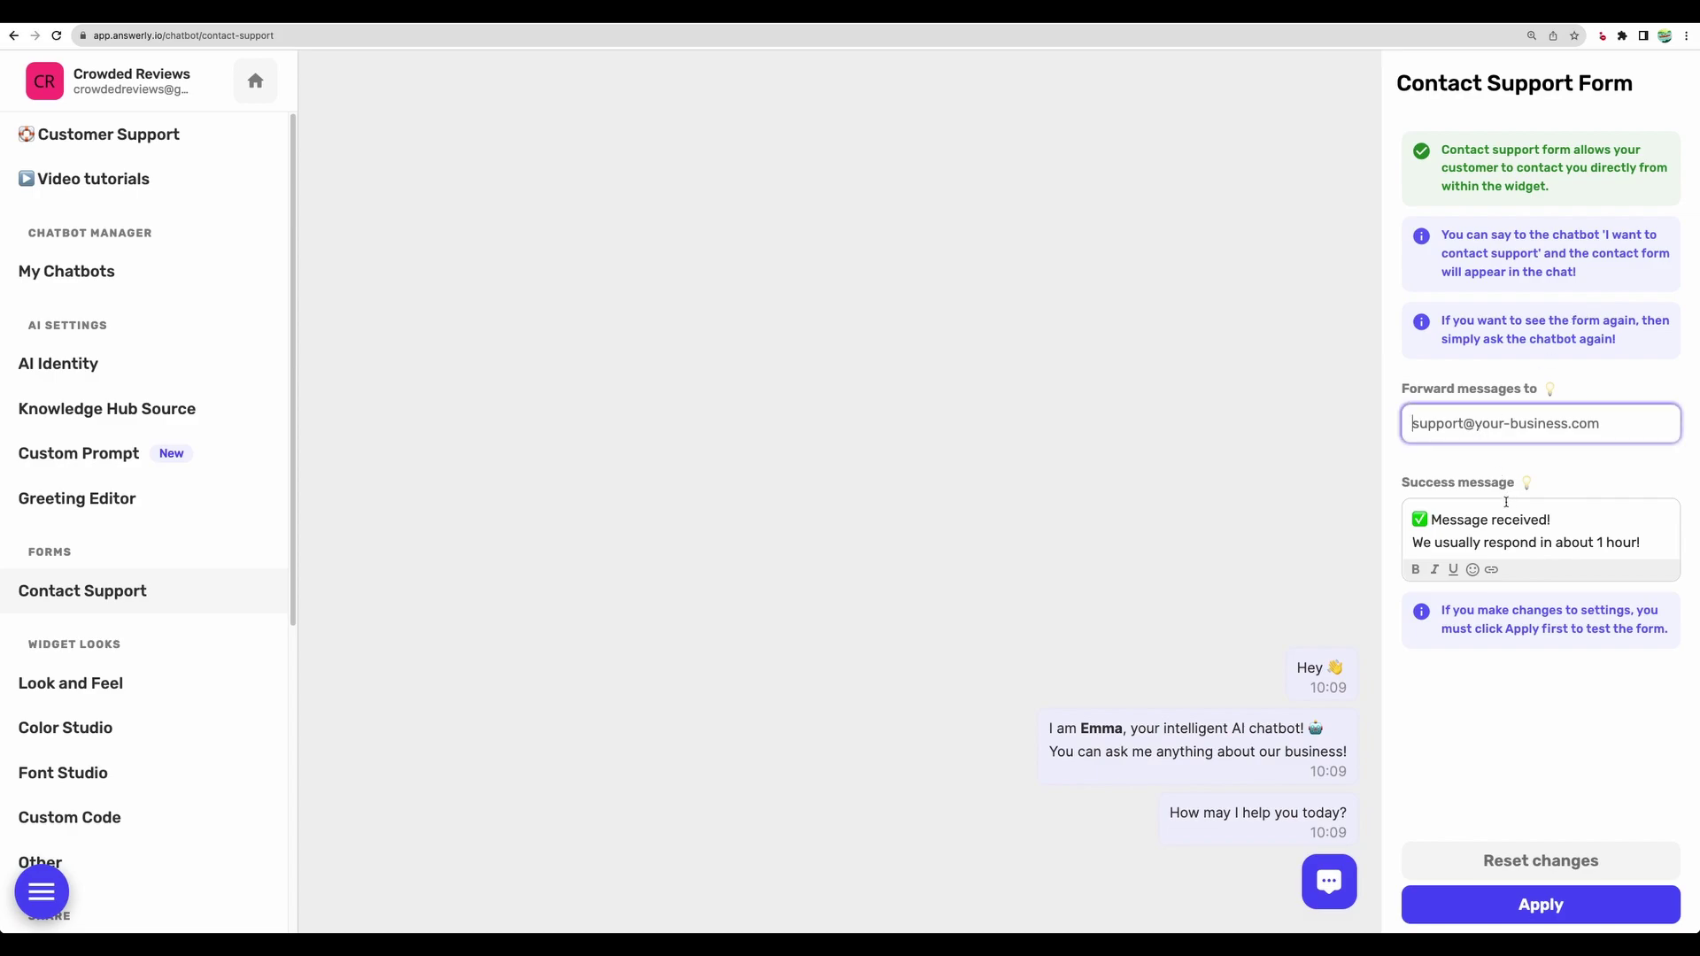
left_click(1607, 237)
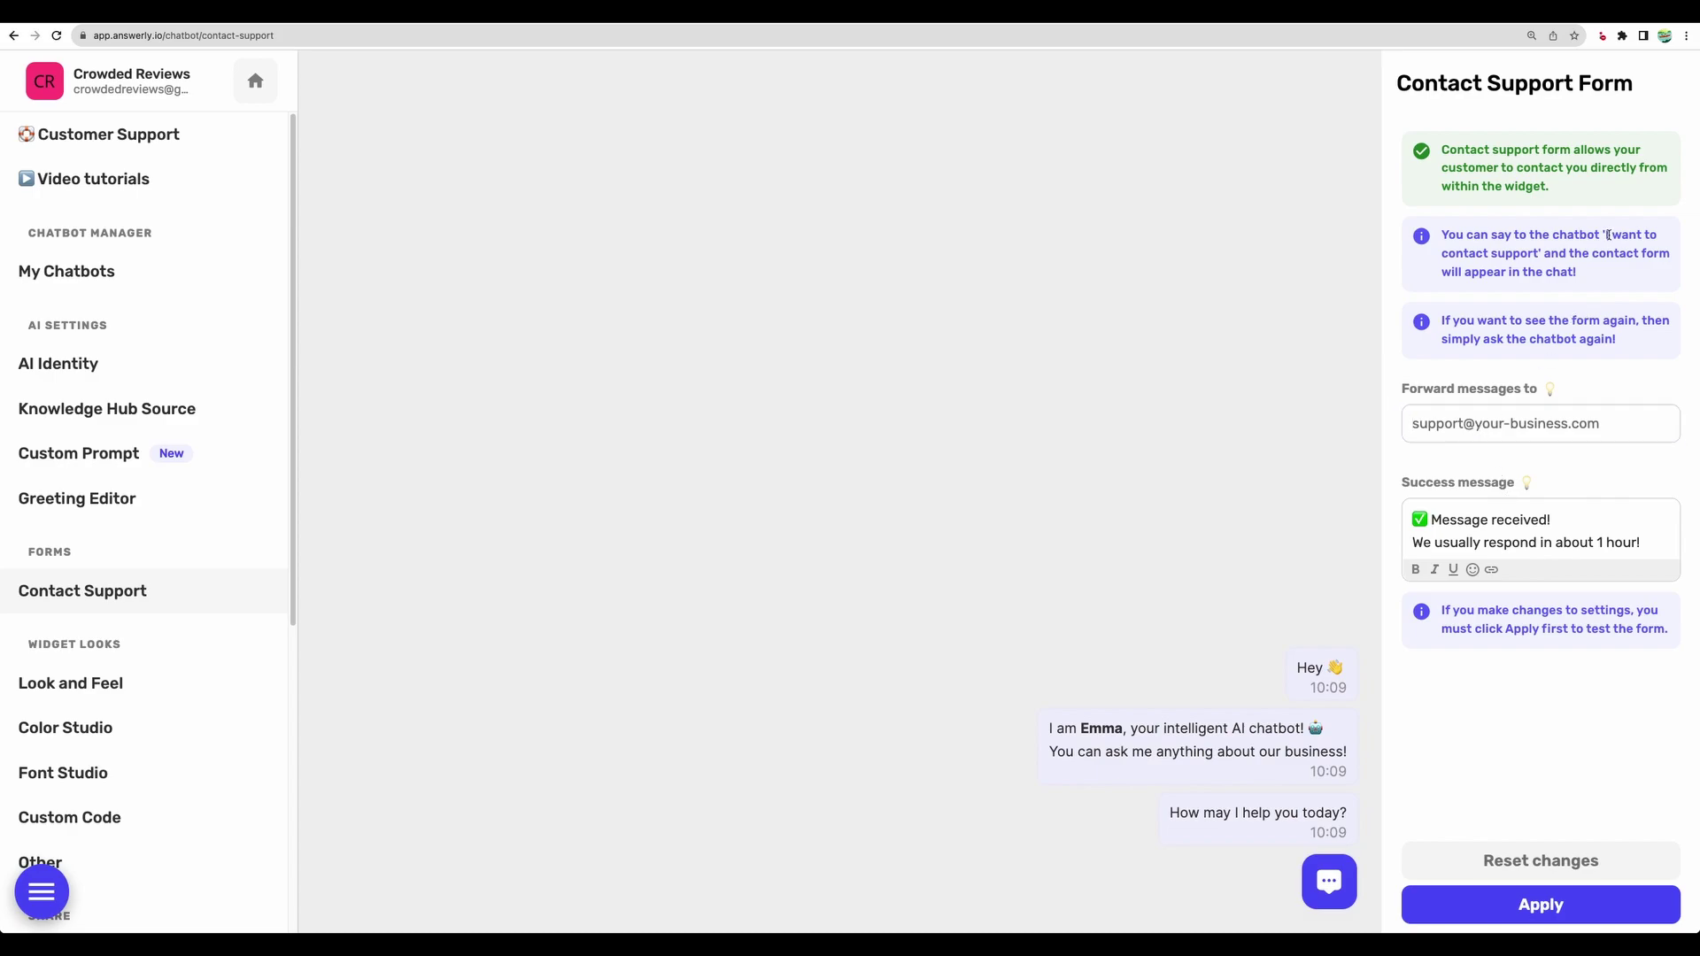
left_click_drag(1607, 235, 1546, 254)
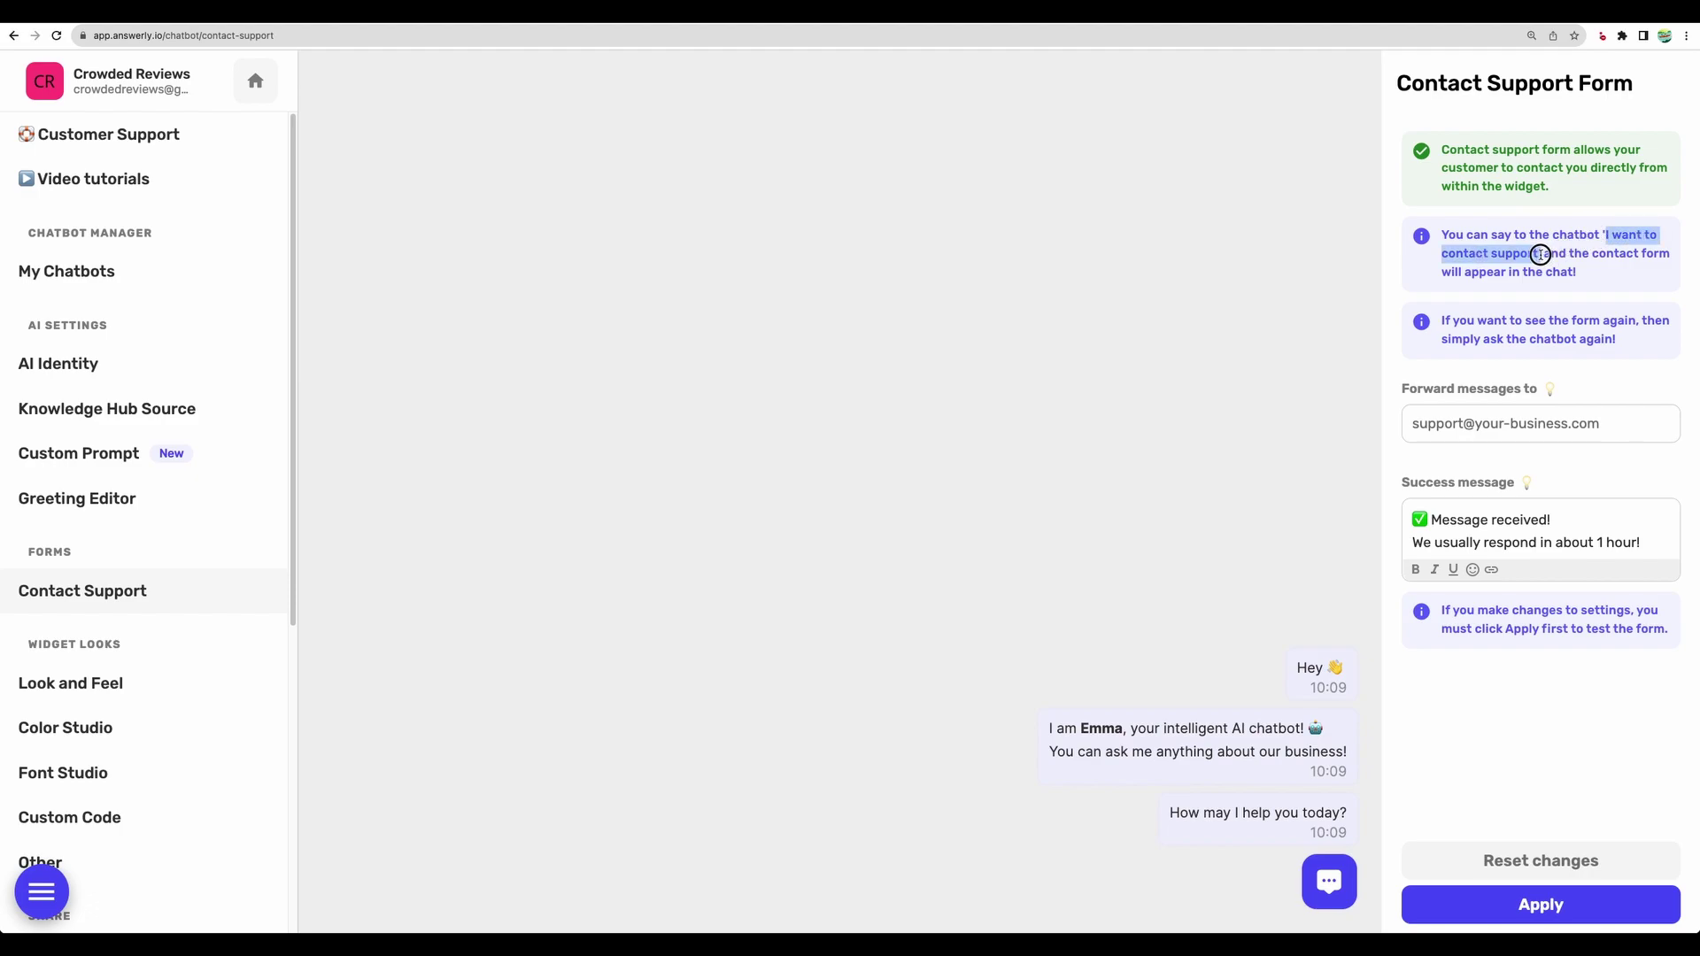
left_click(1449, 426)
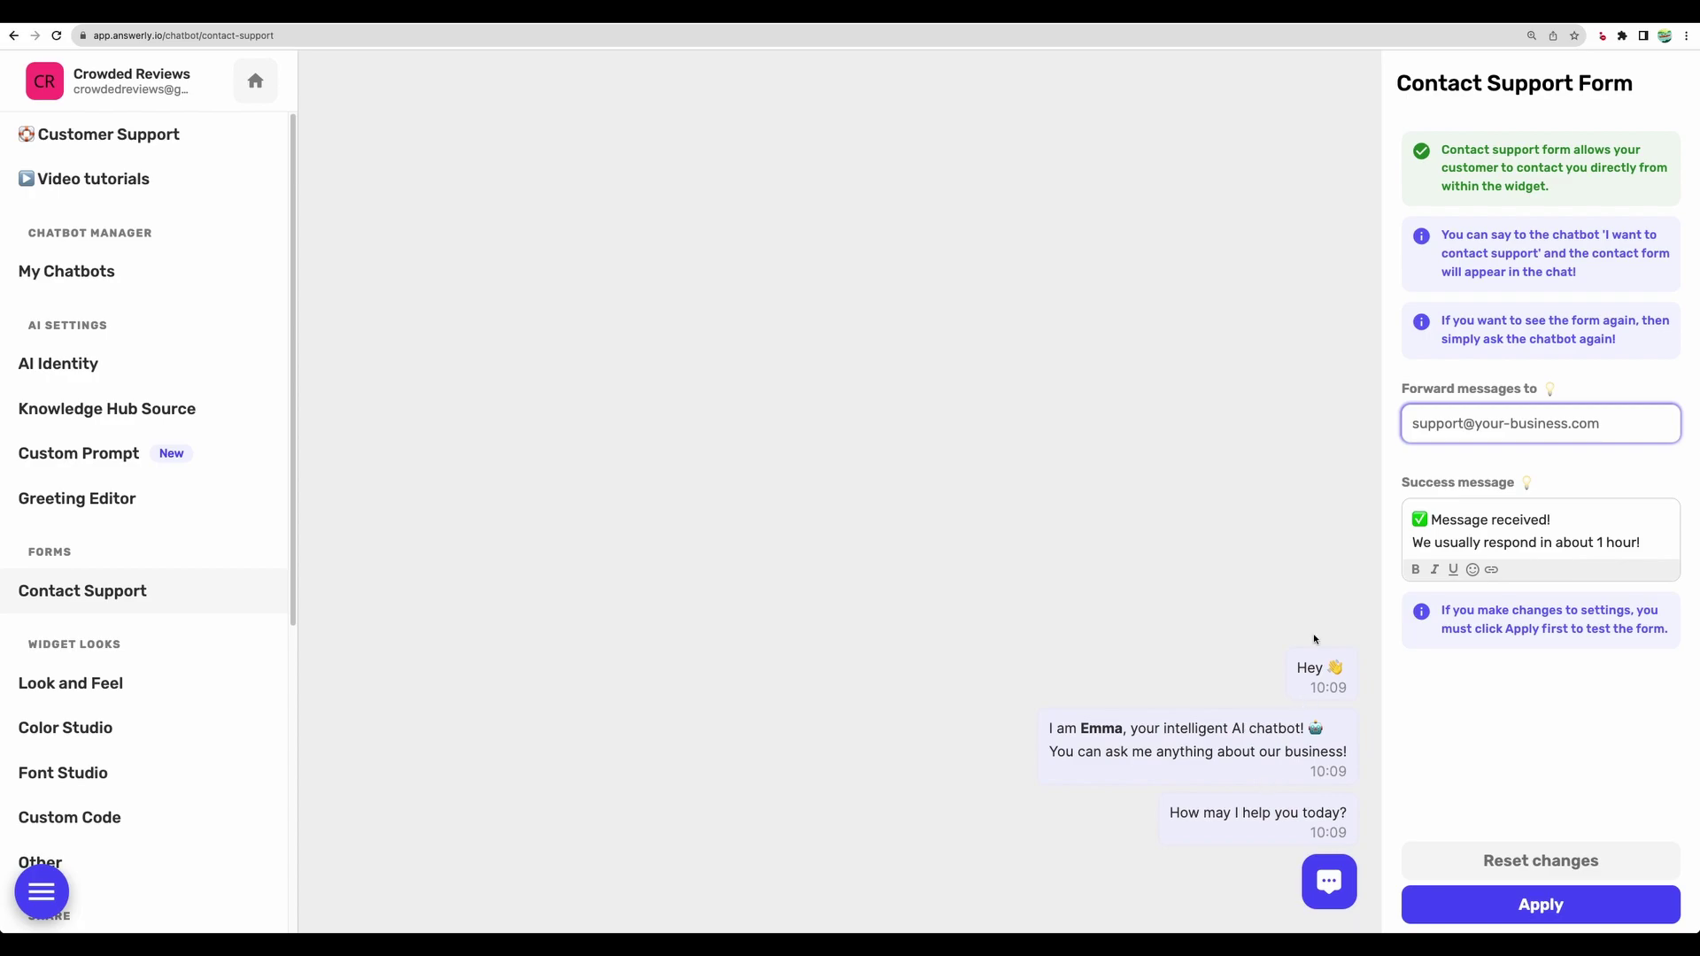
key("super+plus")
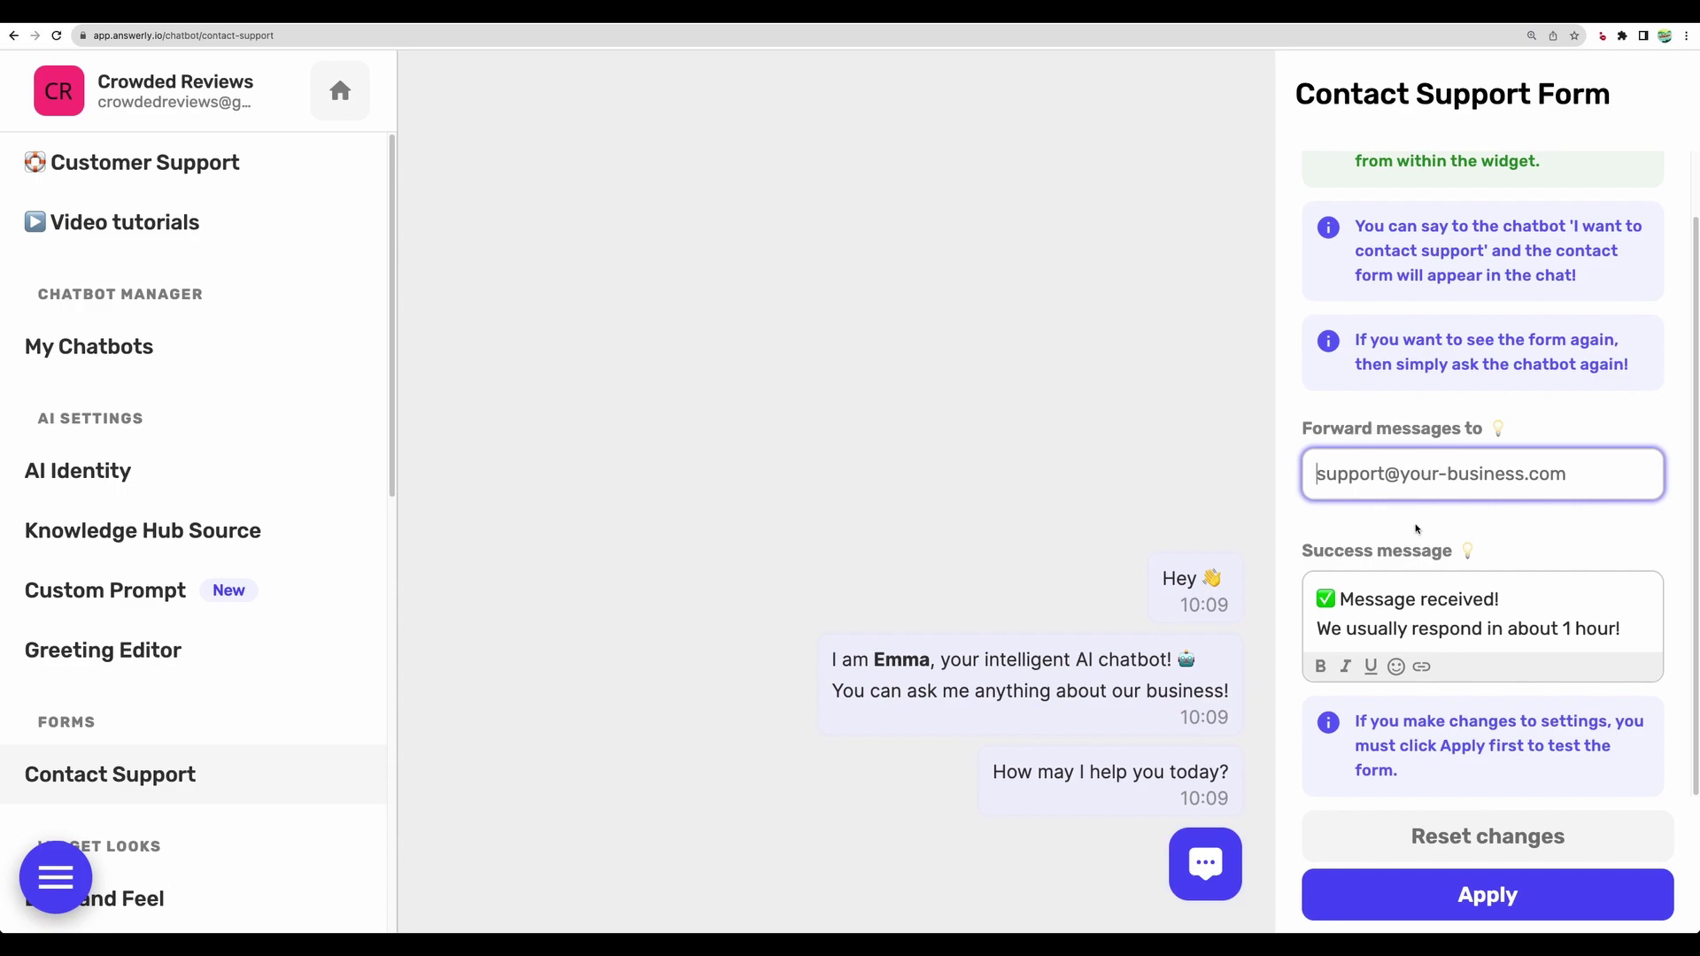
Place the chat widget on the right, keep the Dim shadow, and use the Poppins font.
left_click(124, 899)
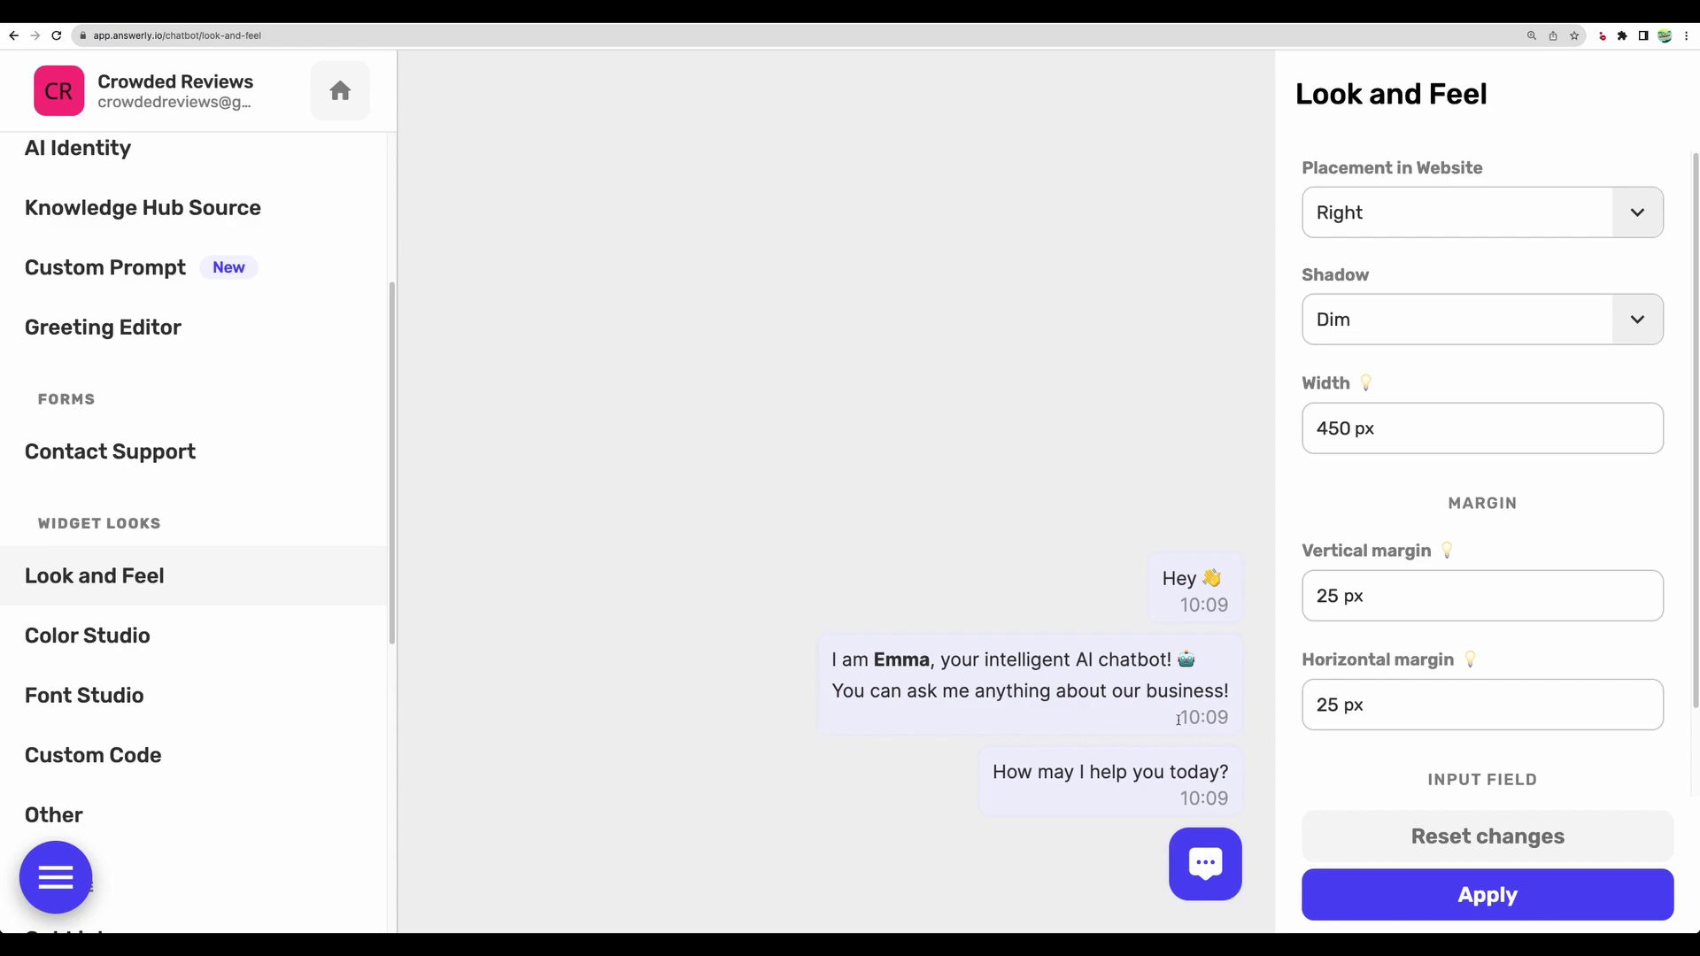
left_click(1426, 213)
left_click(1412, 276)
left_click(1396, 214)
left_click(1428, 326)
left_click(1432, 332)
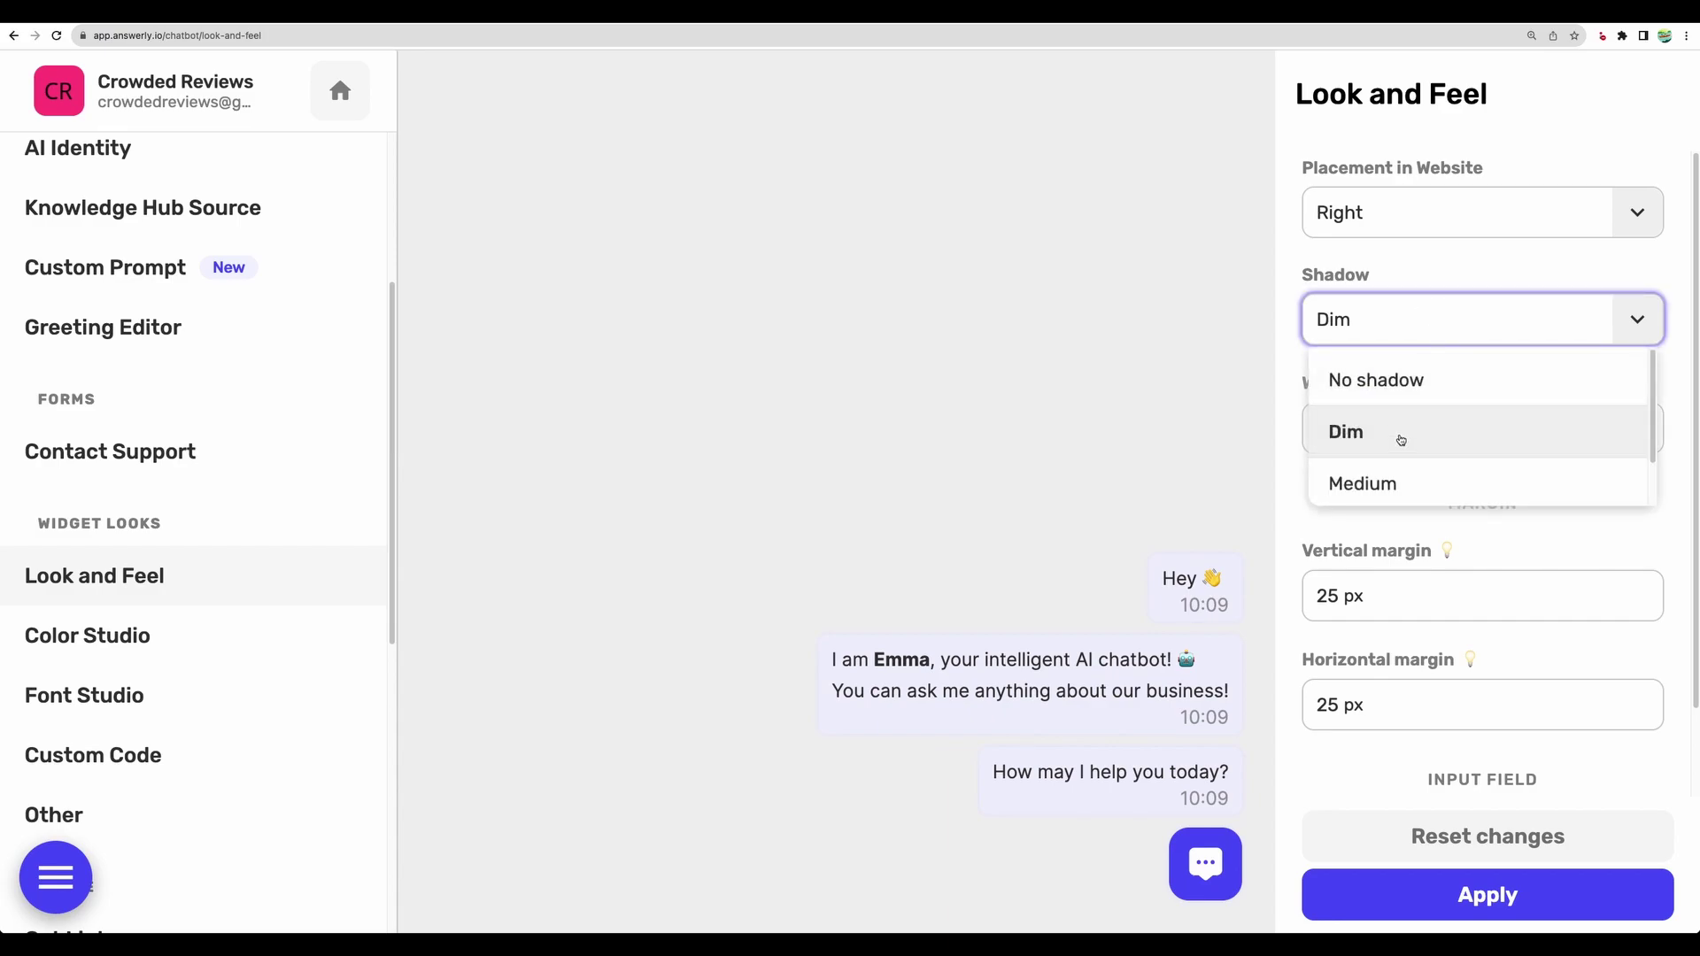
left_click(334, 683)
left_click(1607, 270)
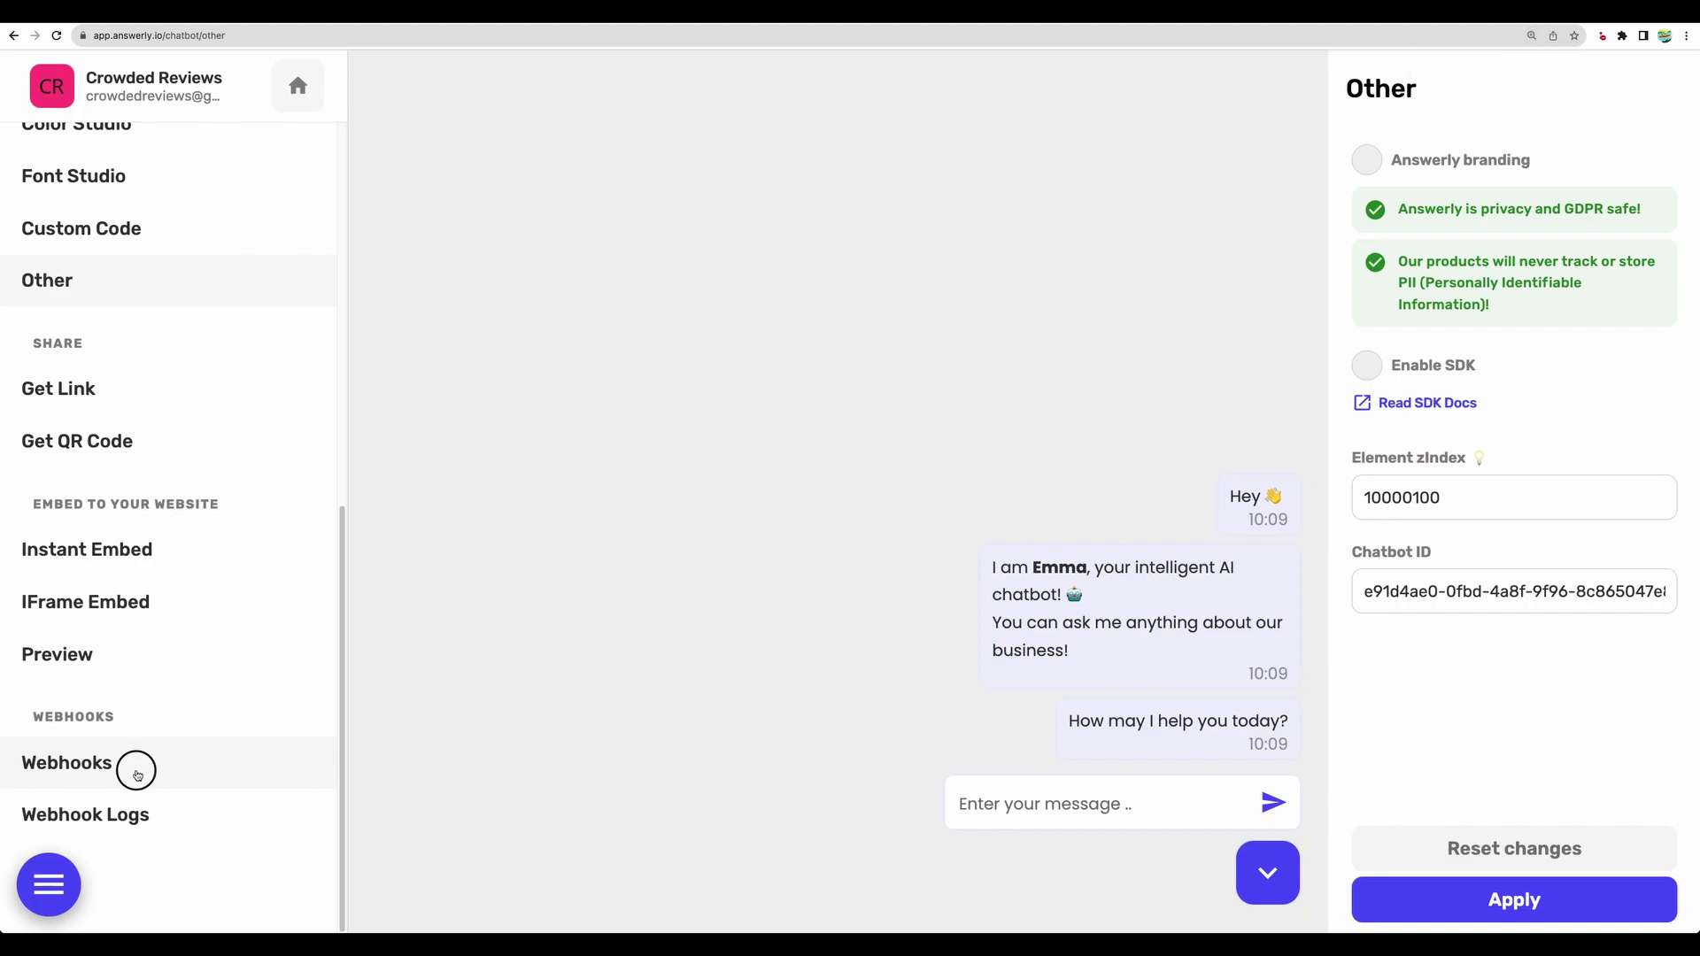
left_click(137, 772)
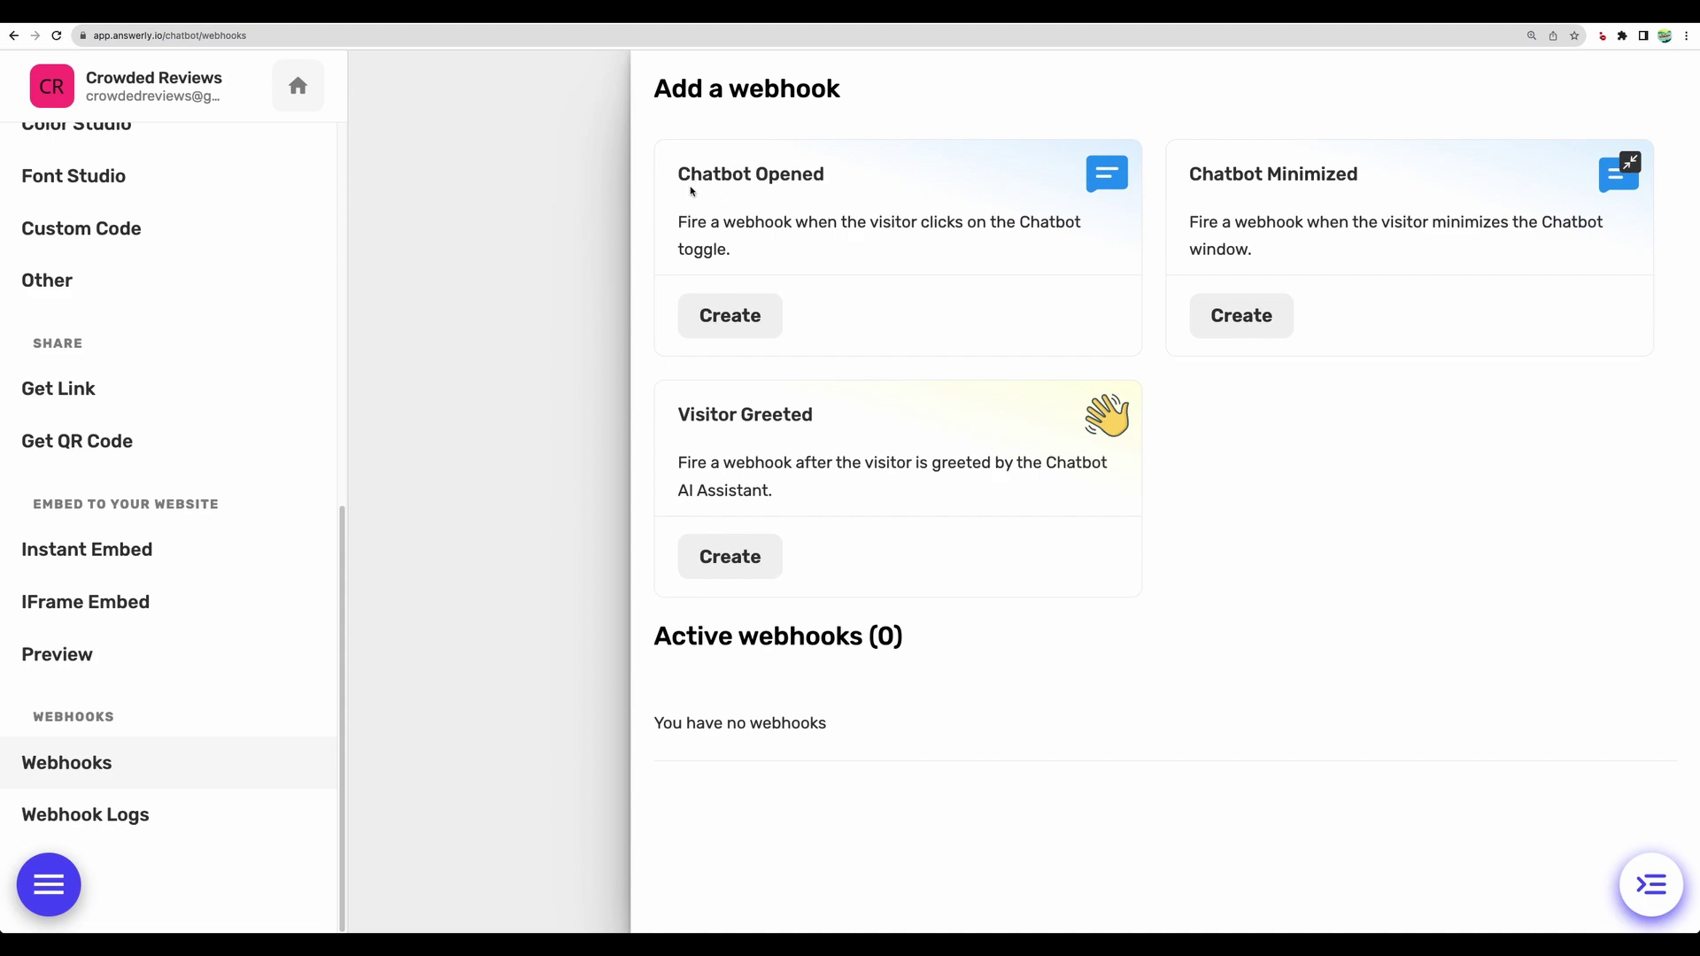
Highlight and then clear the Chatbot Opened webhook description while reading the webhook types.
left_click_drag(678, 173, 737, 250)
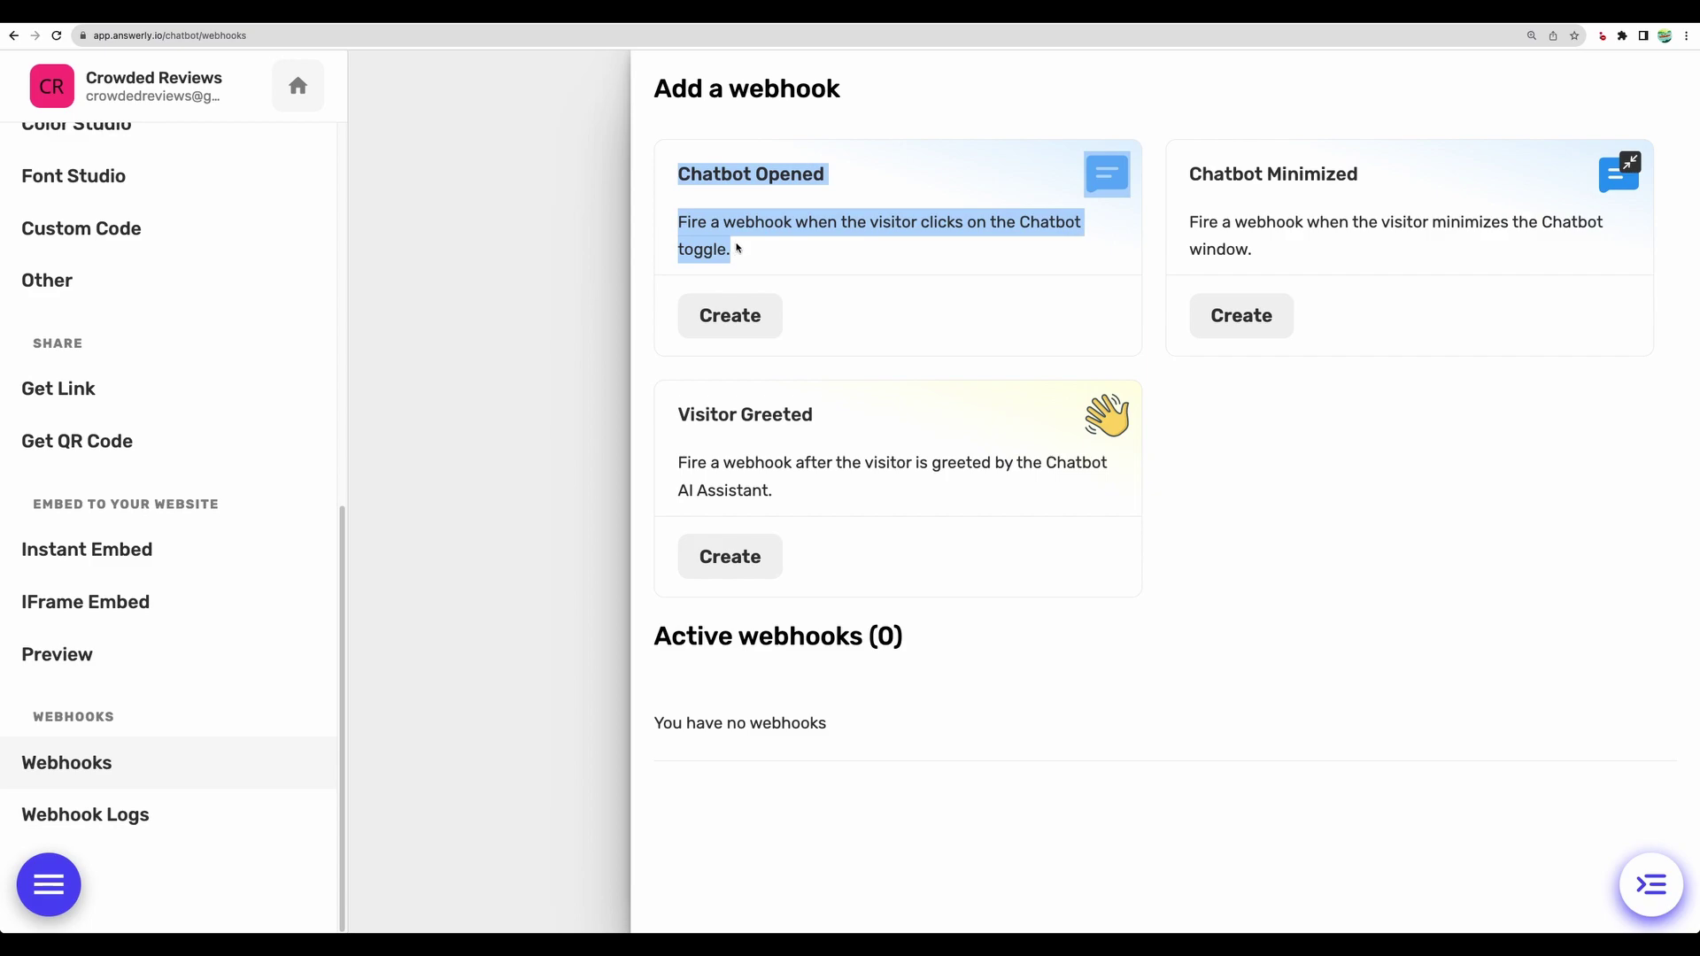
left_click(742, 249)
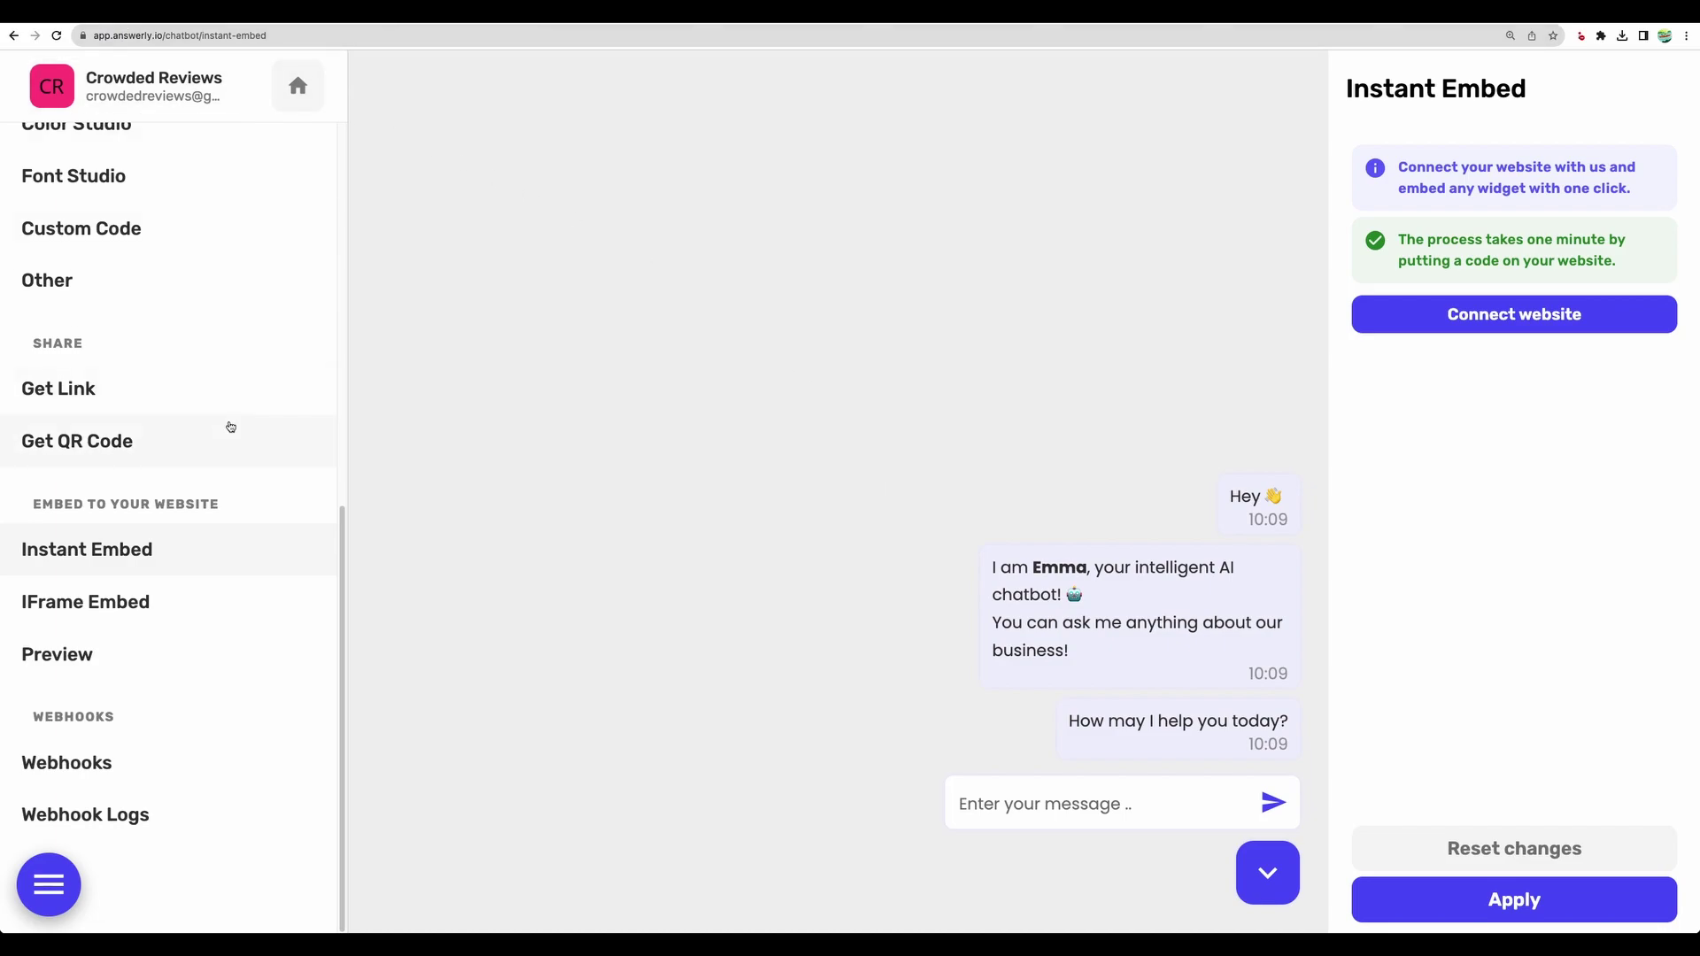
Check the chatbot's Knowledge Hub Source under My Chatbots and start asking 'what is' in the preview.
scroll(212, 384, "up", 6)
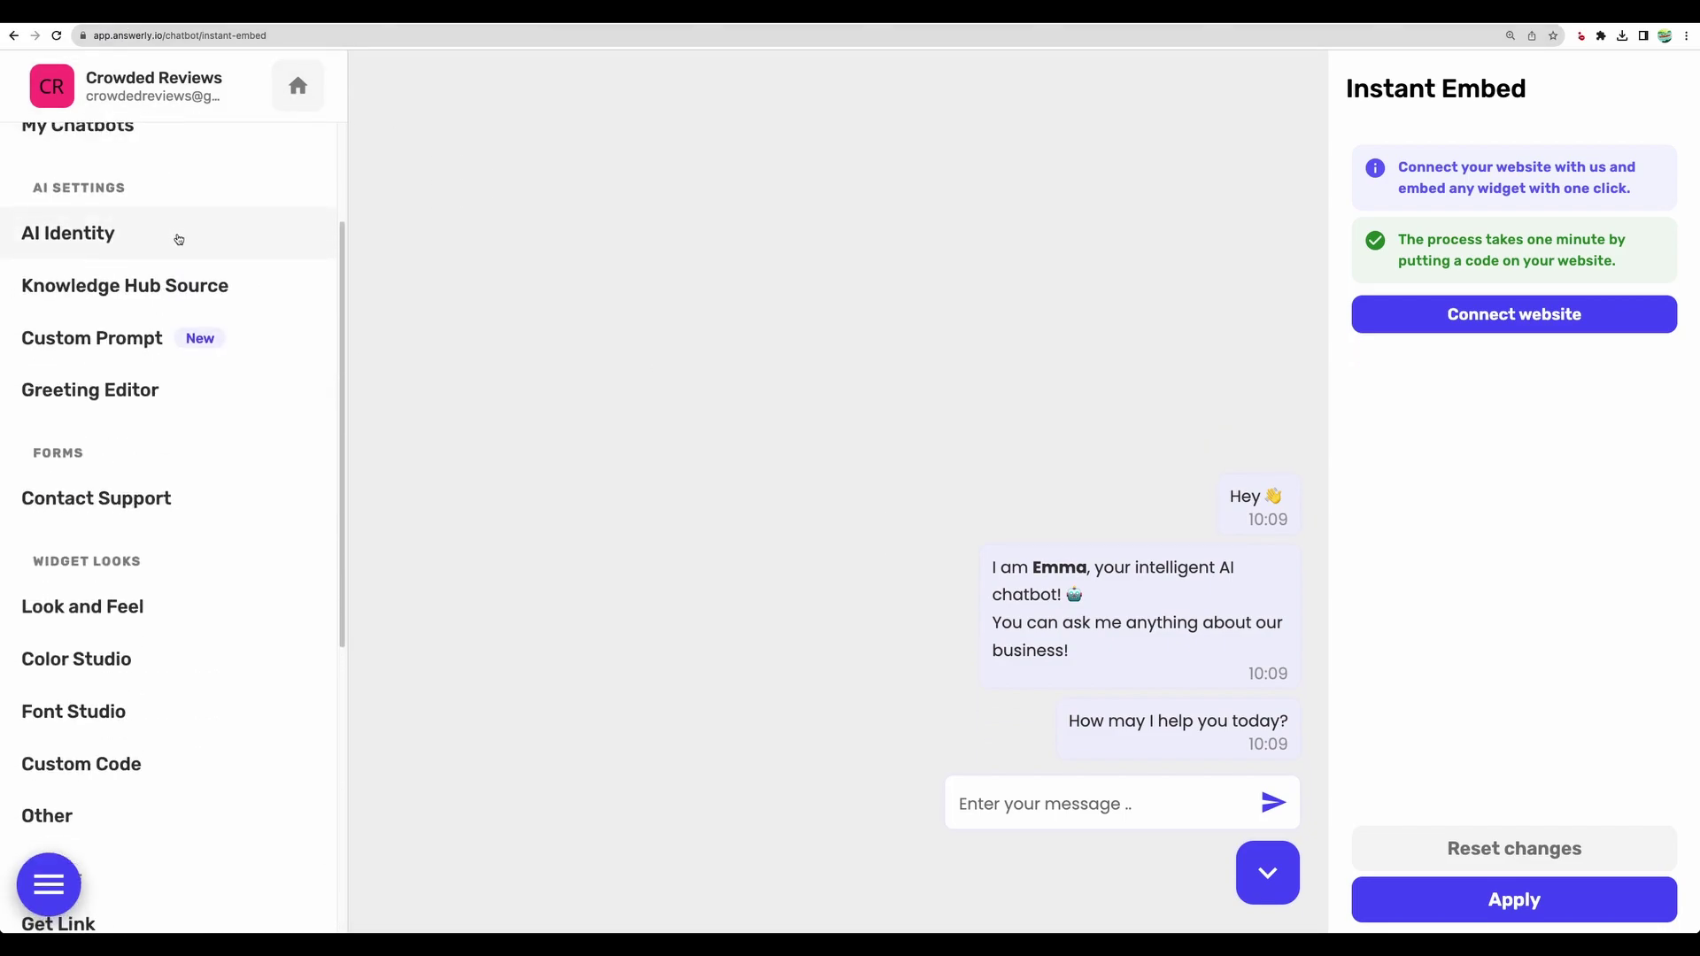
scroll(186, 257, "up", 3)
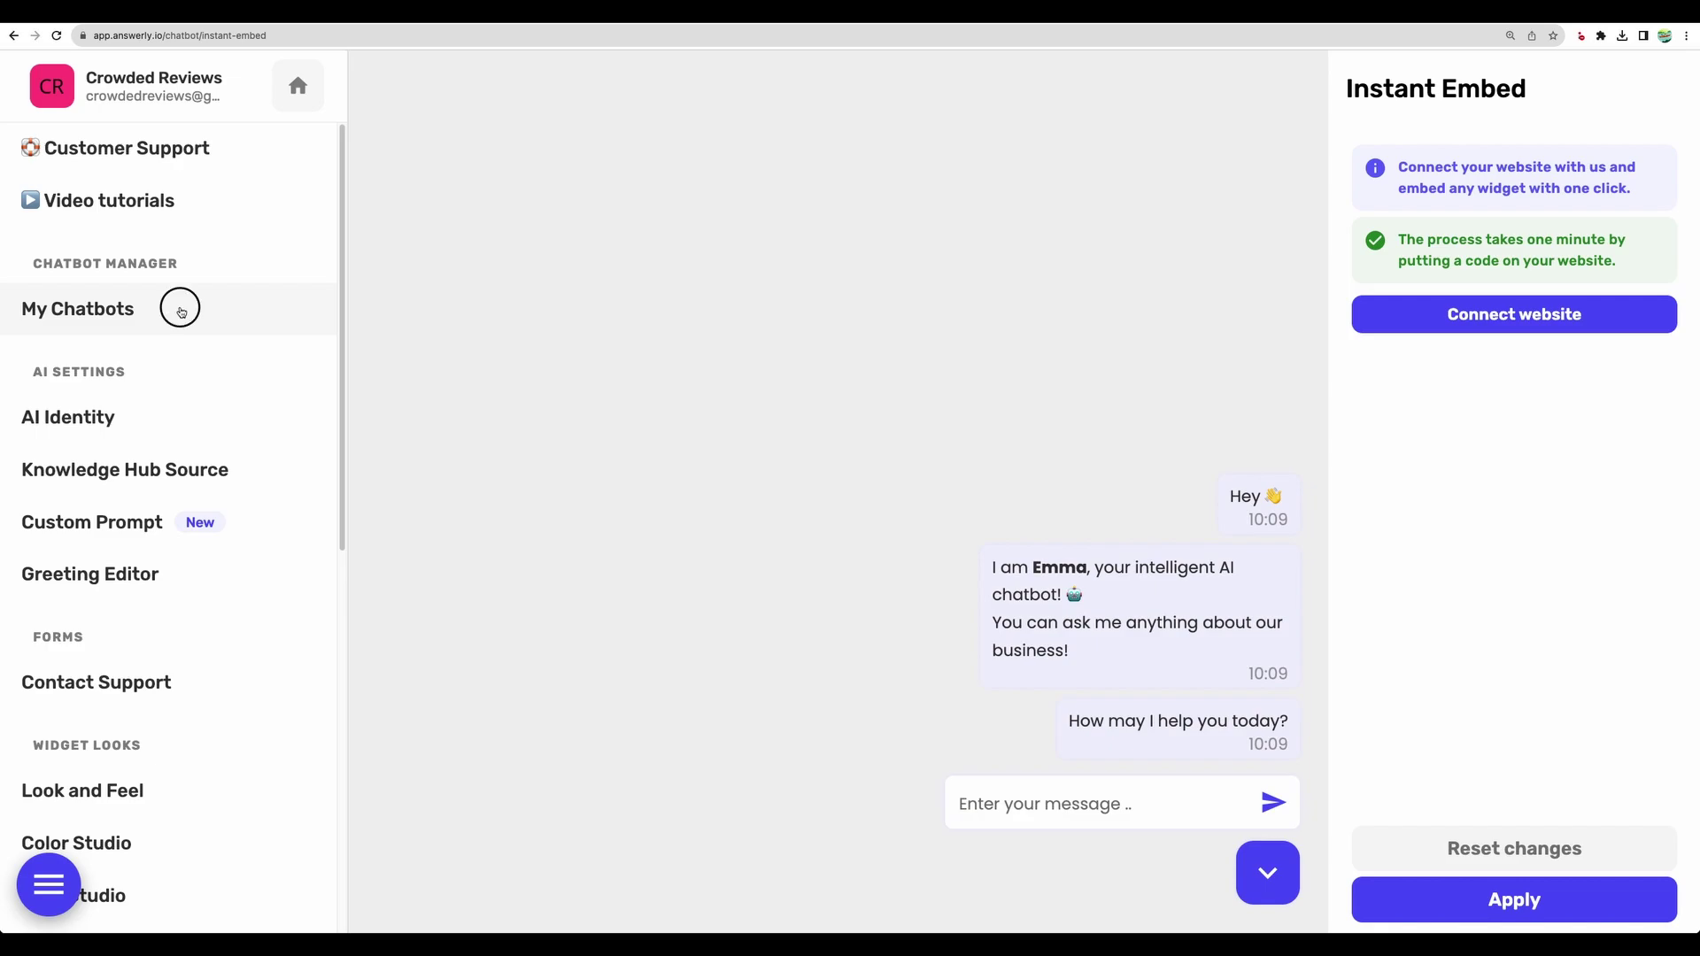
left_click(182, 310)
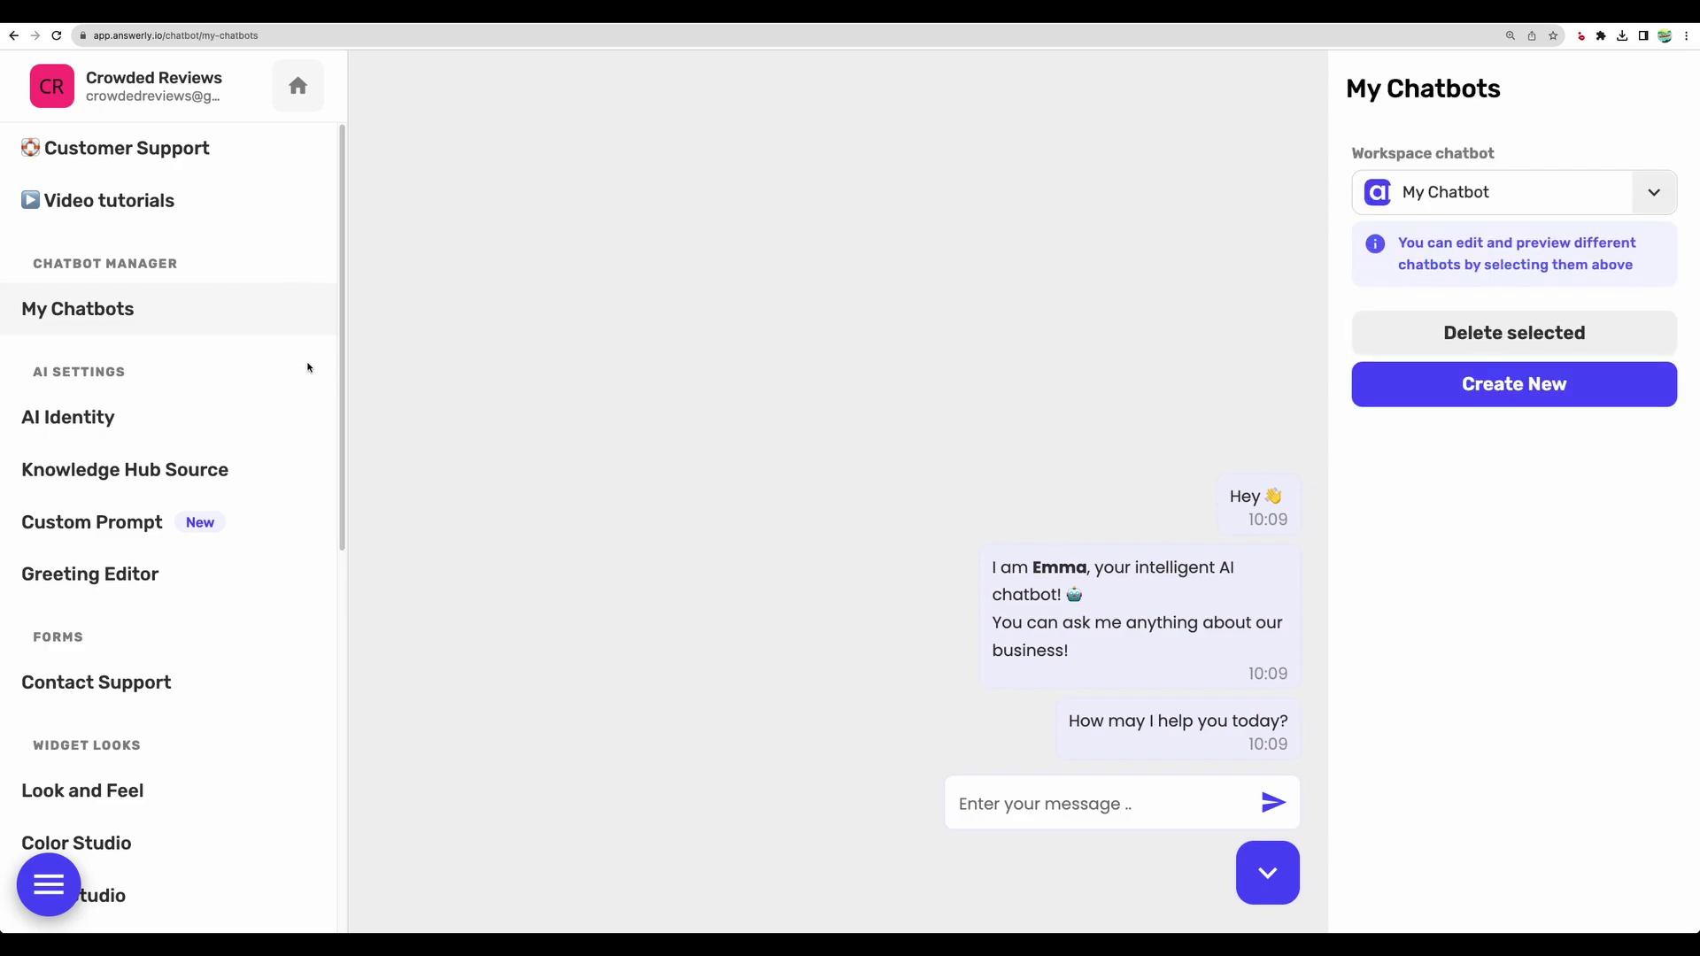
left_click(177, 469)
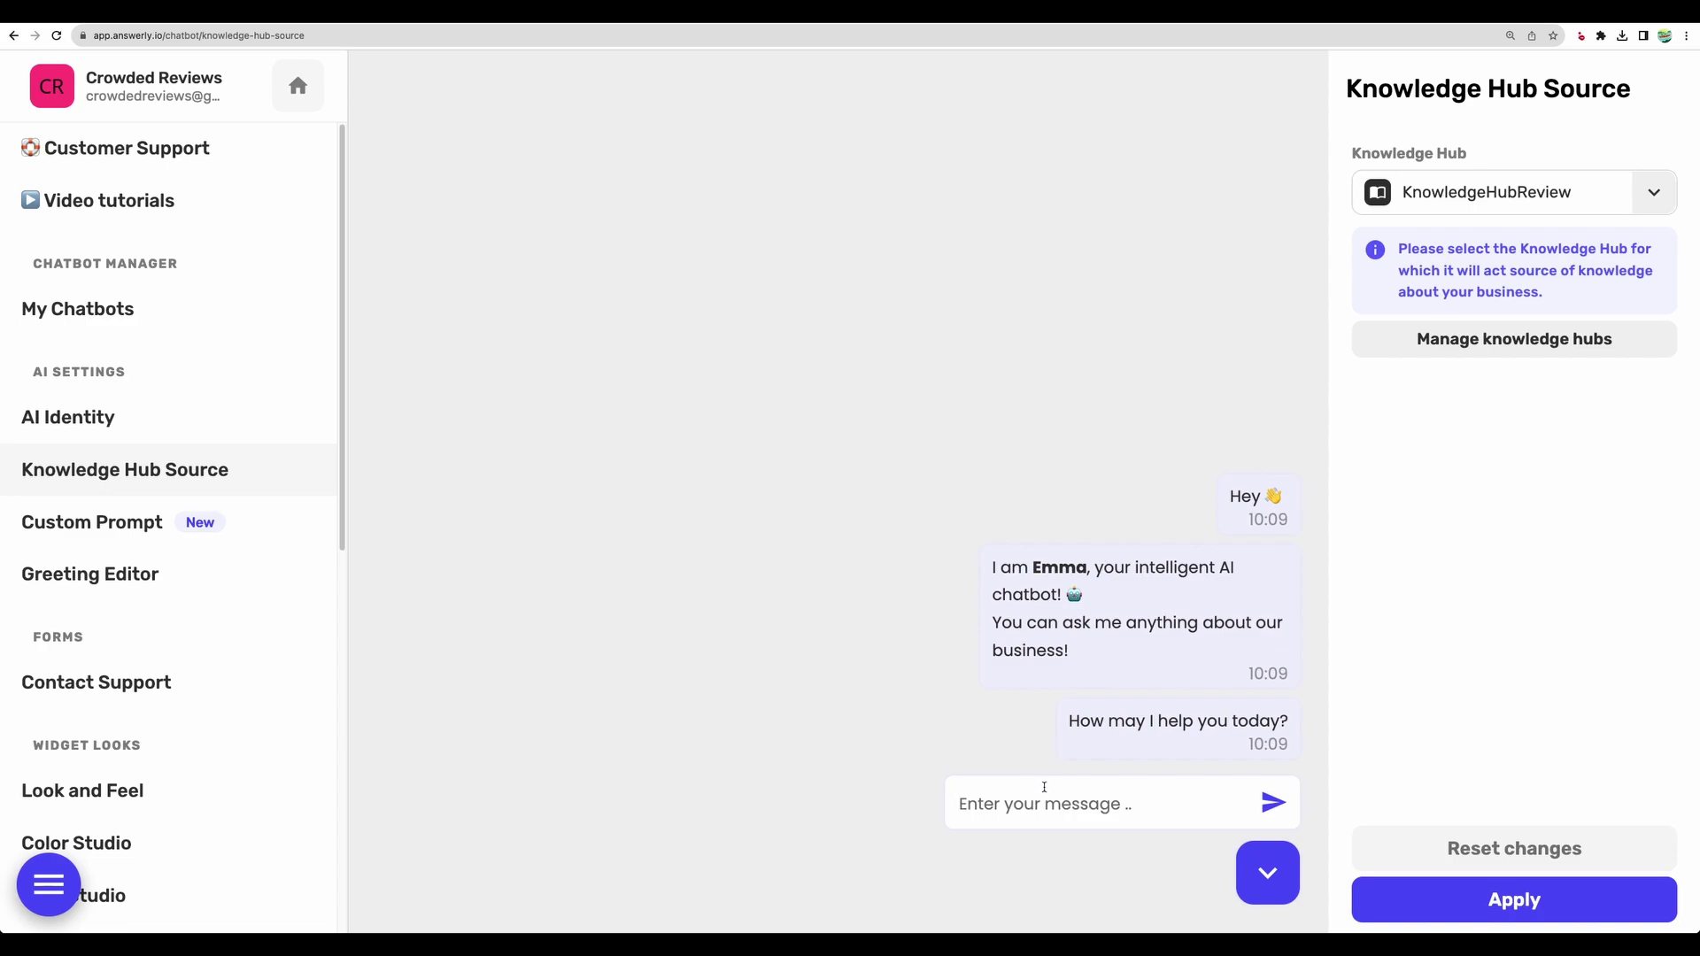
type("what is")
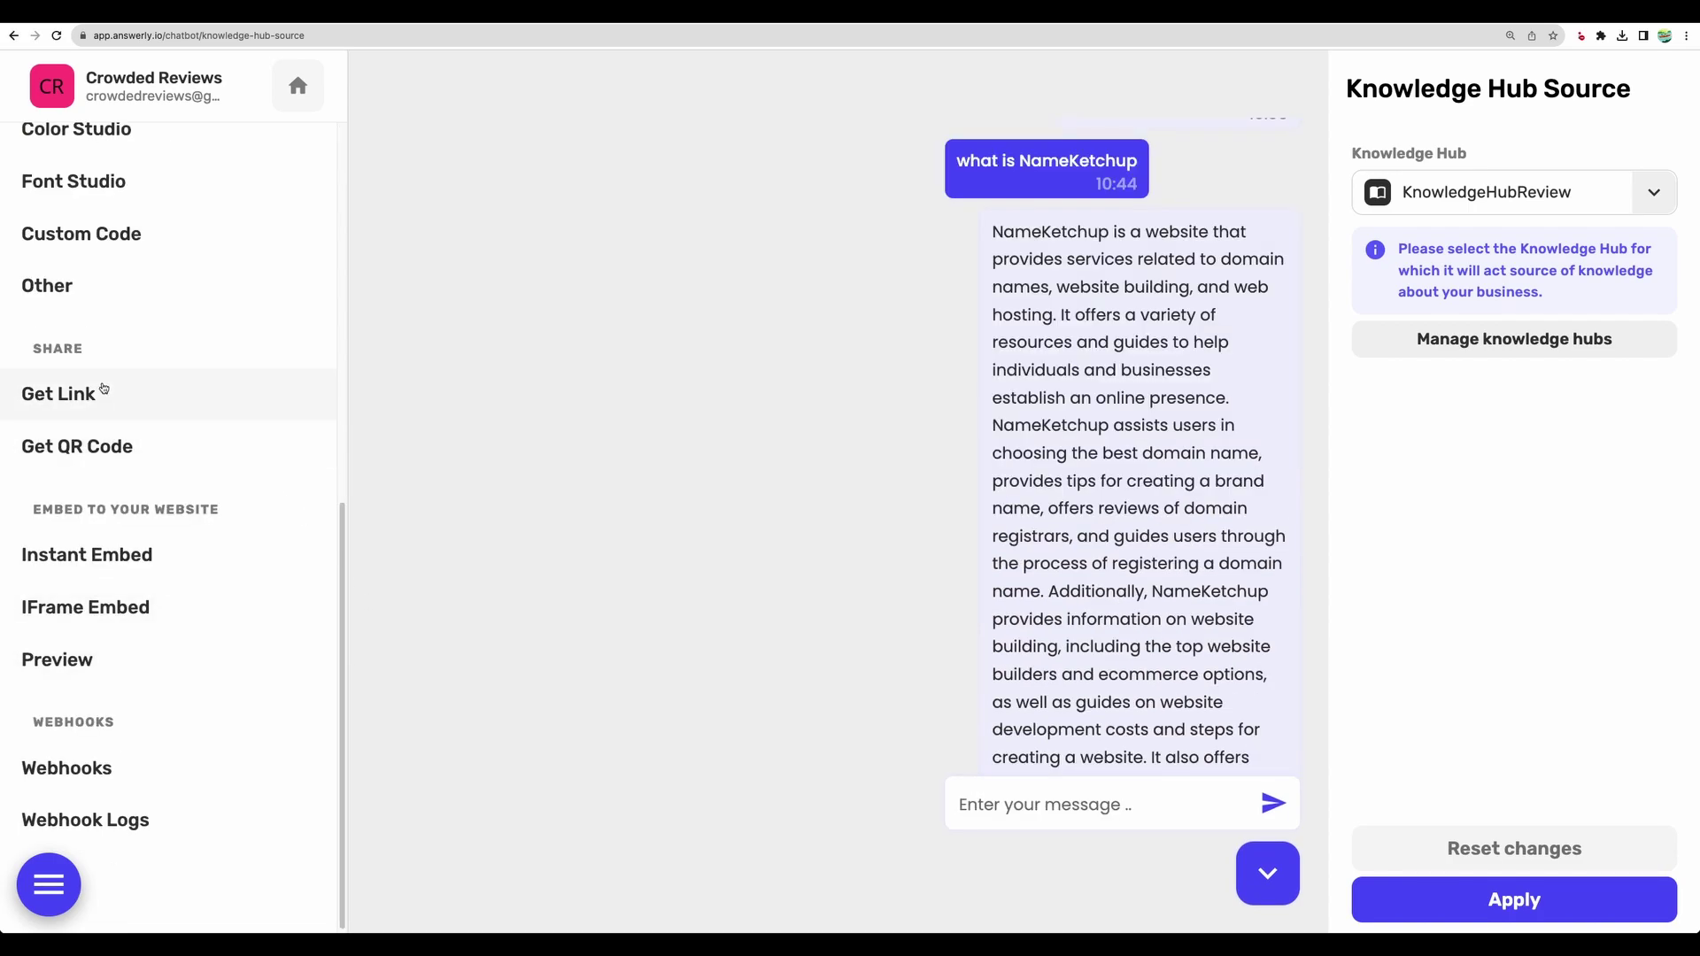
Open the chatbot's standalone answerly.chat page from the direct link settings and zoom it to 200%.
left_click(102, 390)
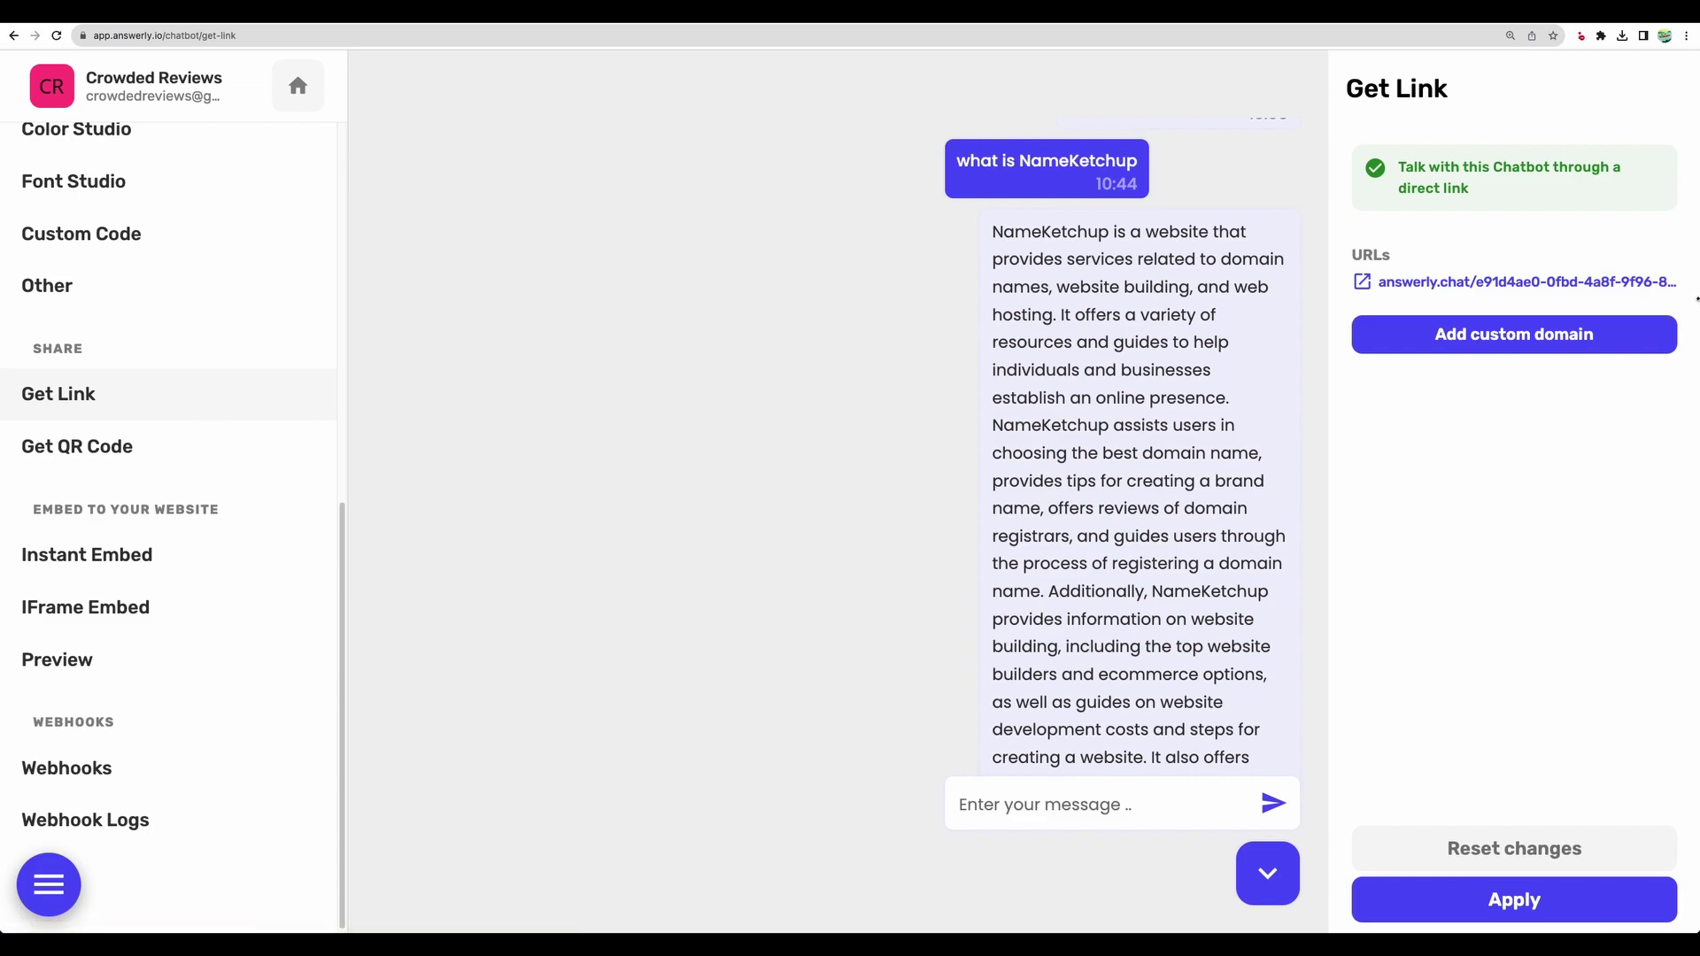
left_click(1503, 282)
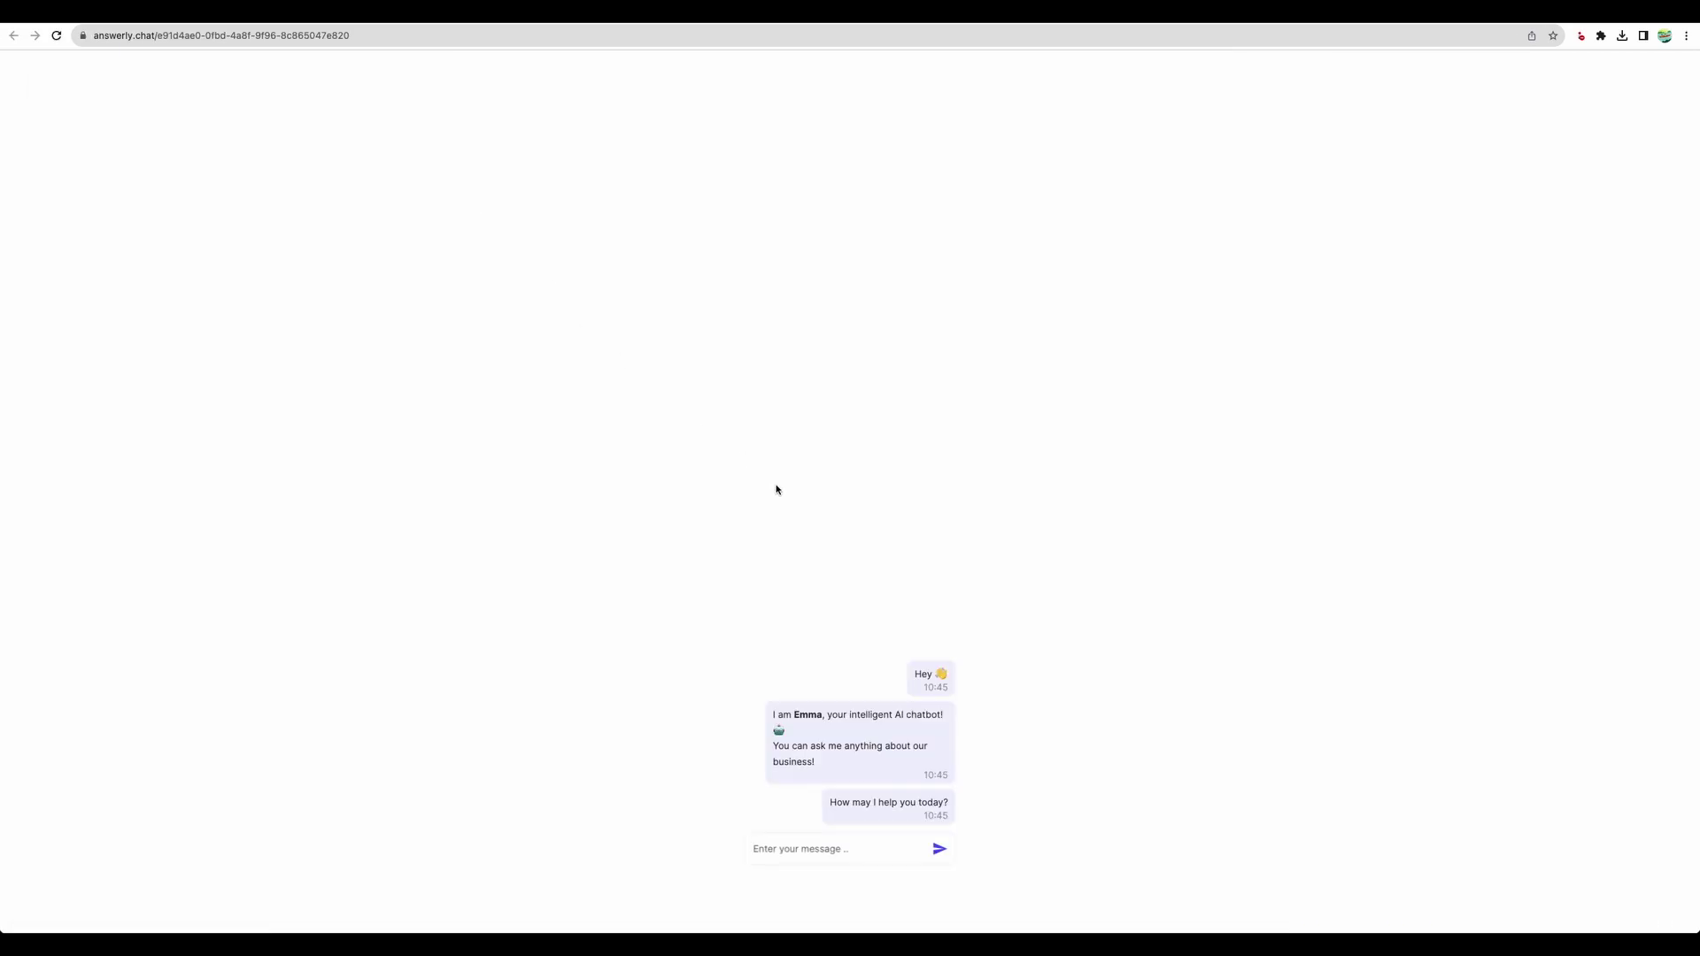
key("super+equal")
key("super+equal")
key("super+equal")
key("super+equal")
key("super+equal")
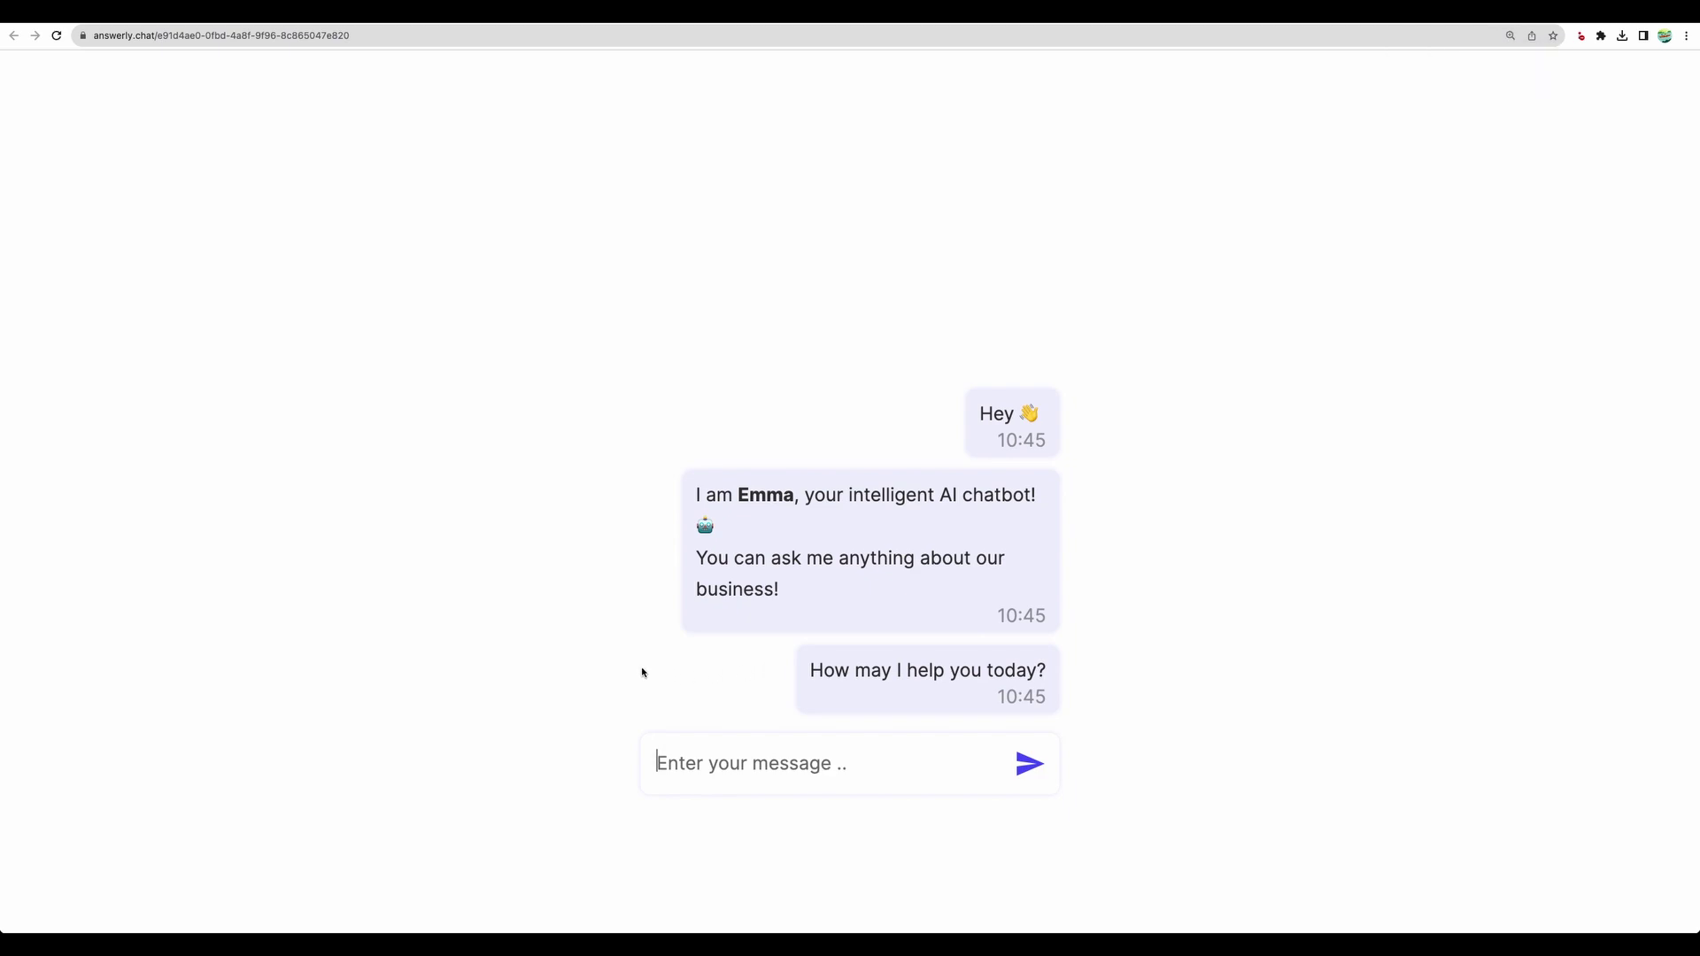
type("w")
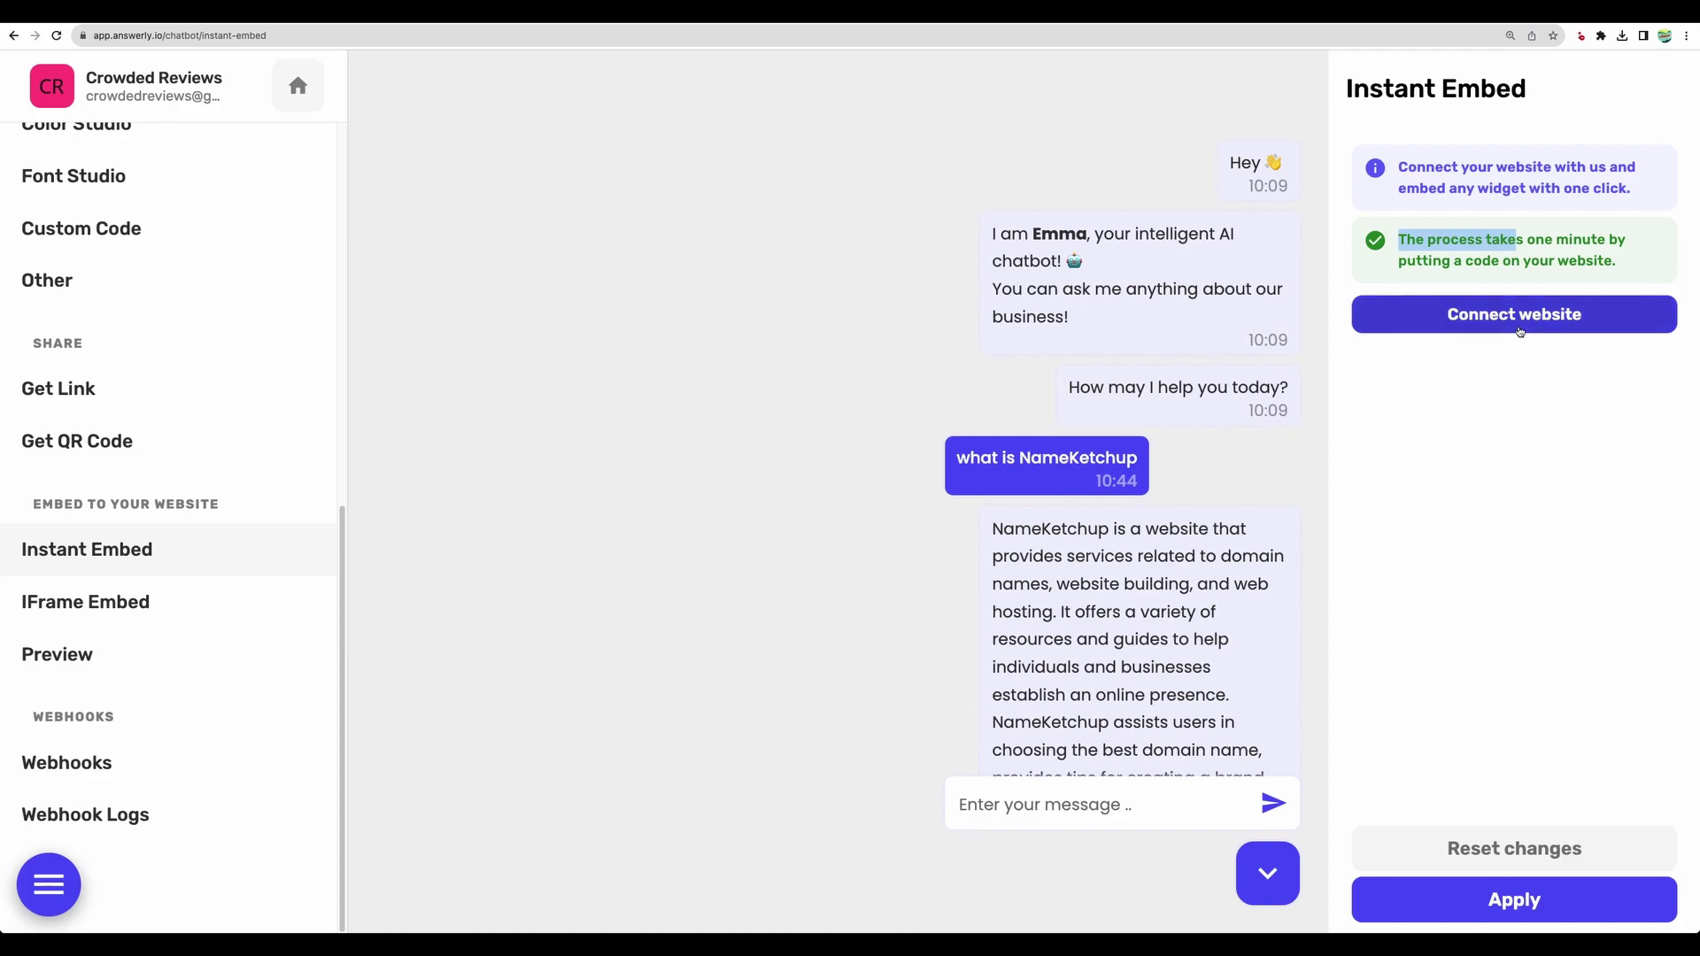
Start connecting a website for Instant Embed, cancel it, and view the IFrame embed code.
left_click(1514, 323)
left_click(788, 498)
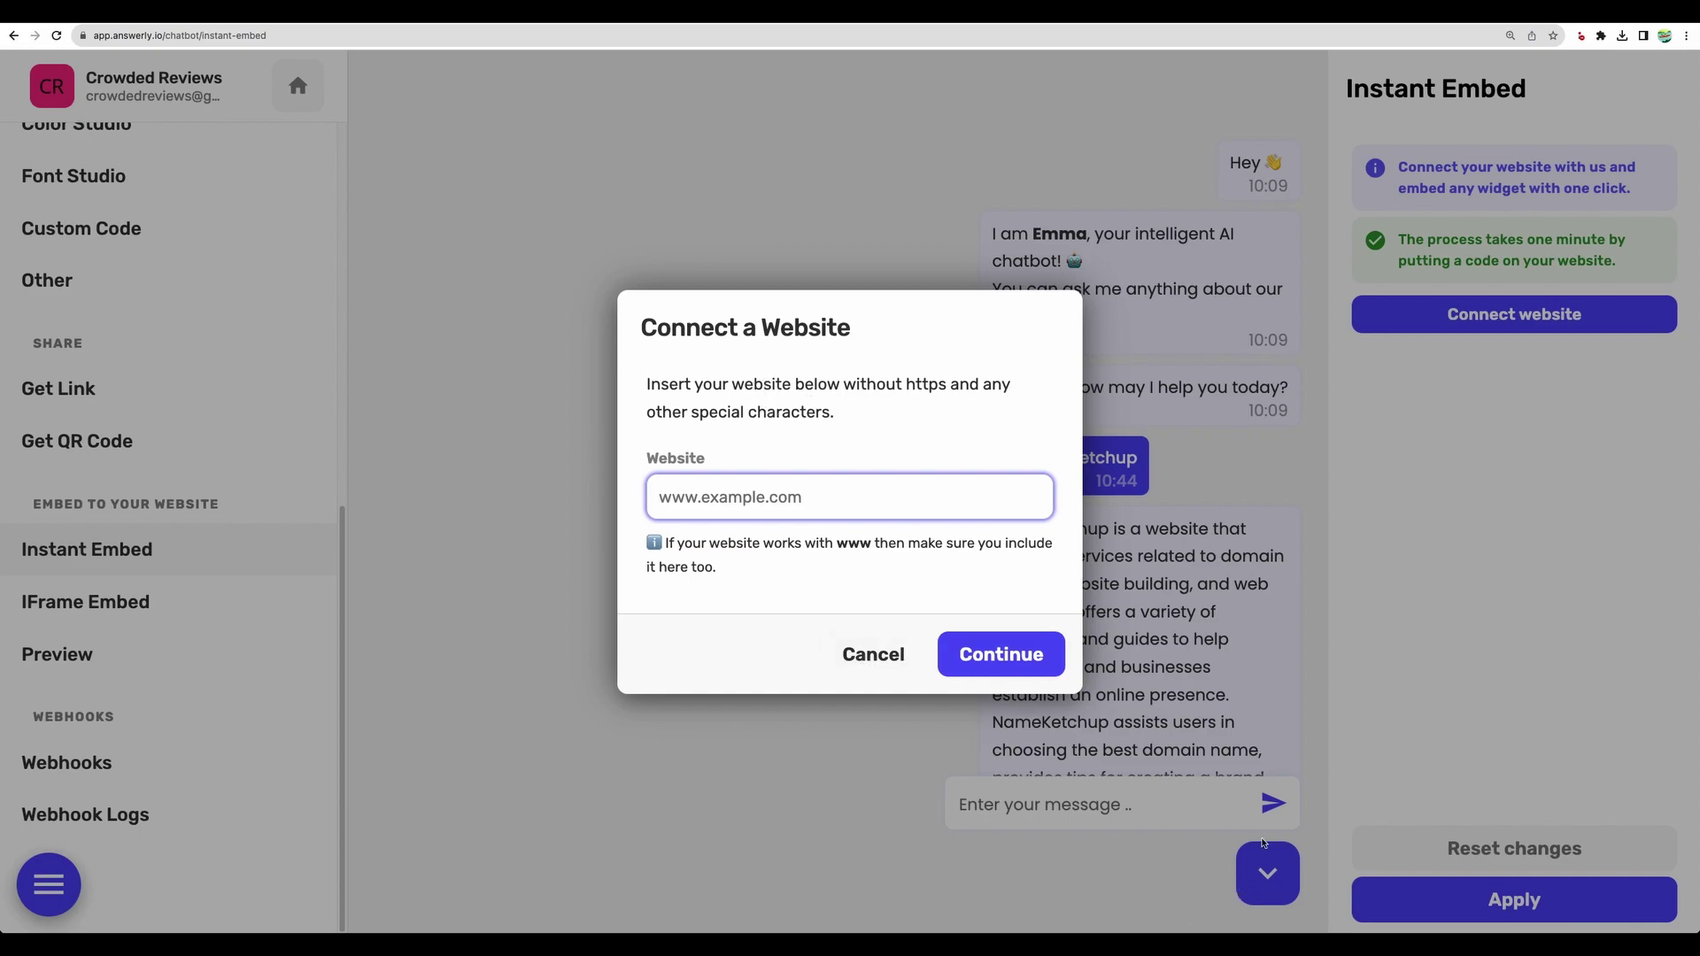
left_click(875, 652)
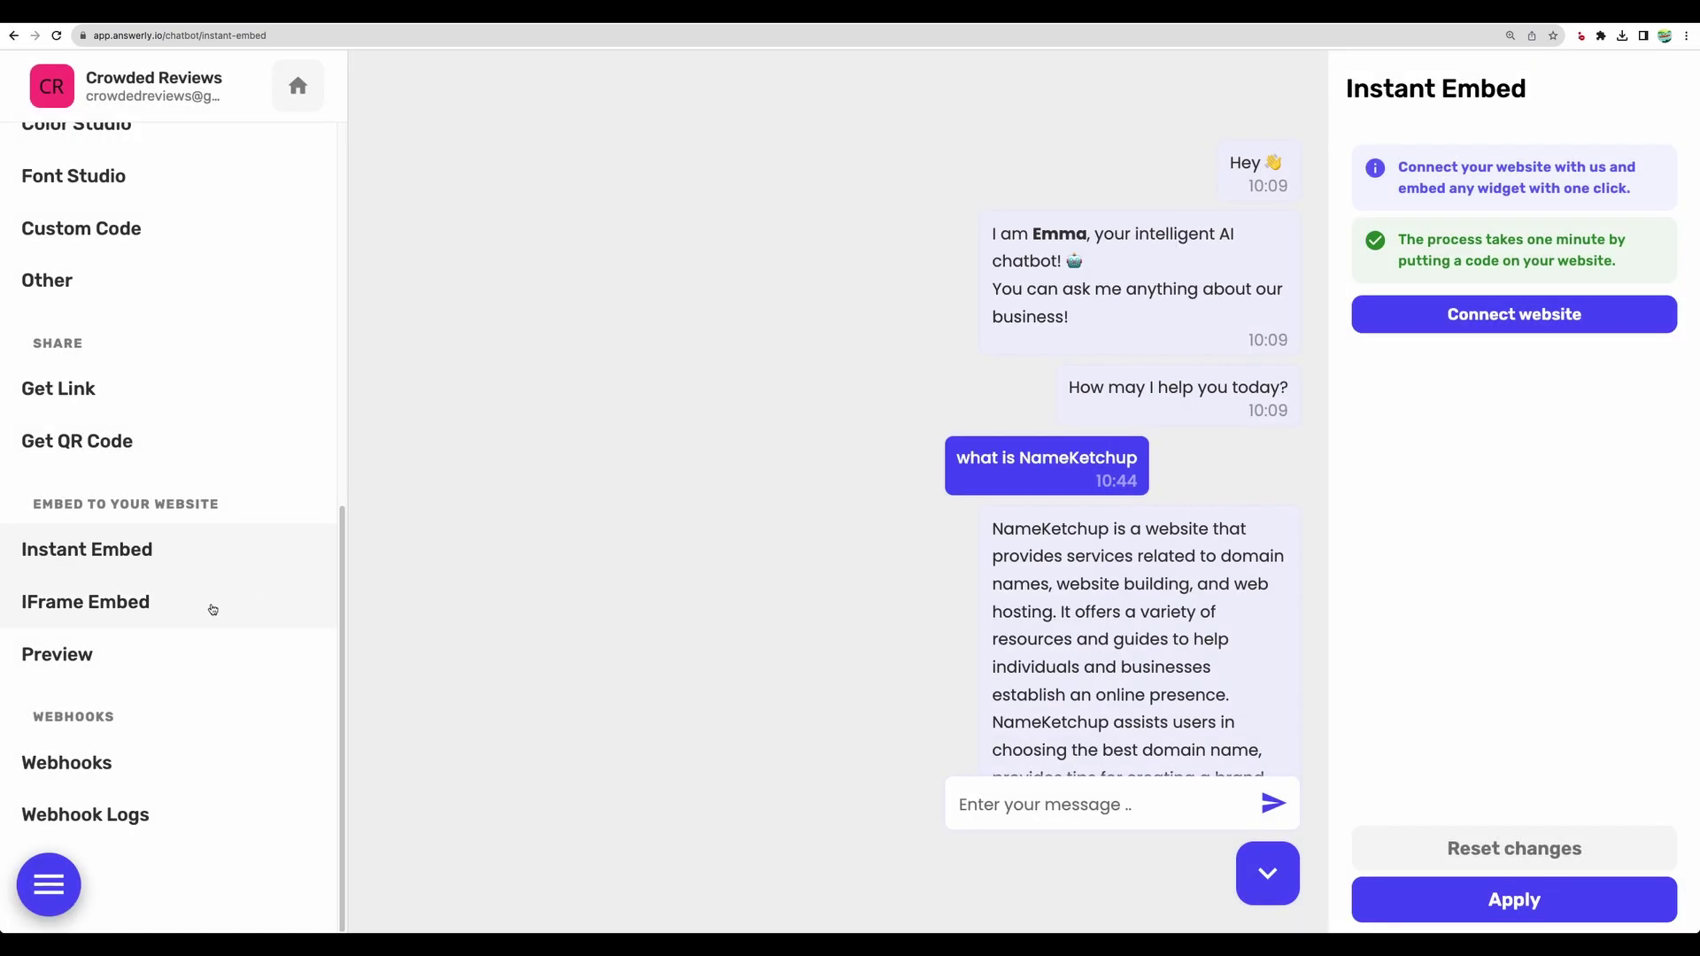
left_click(212, 609)
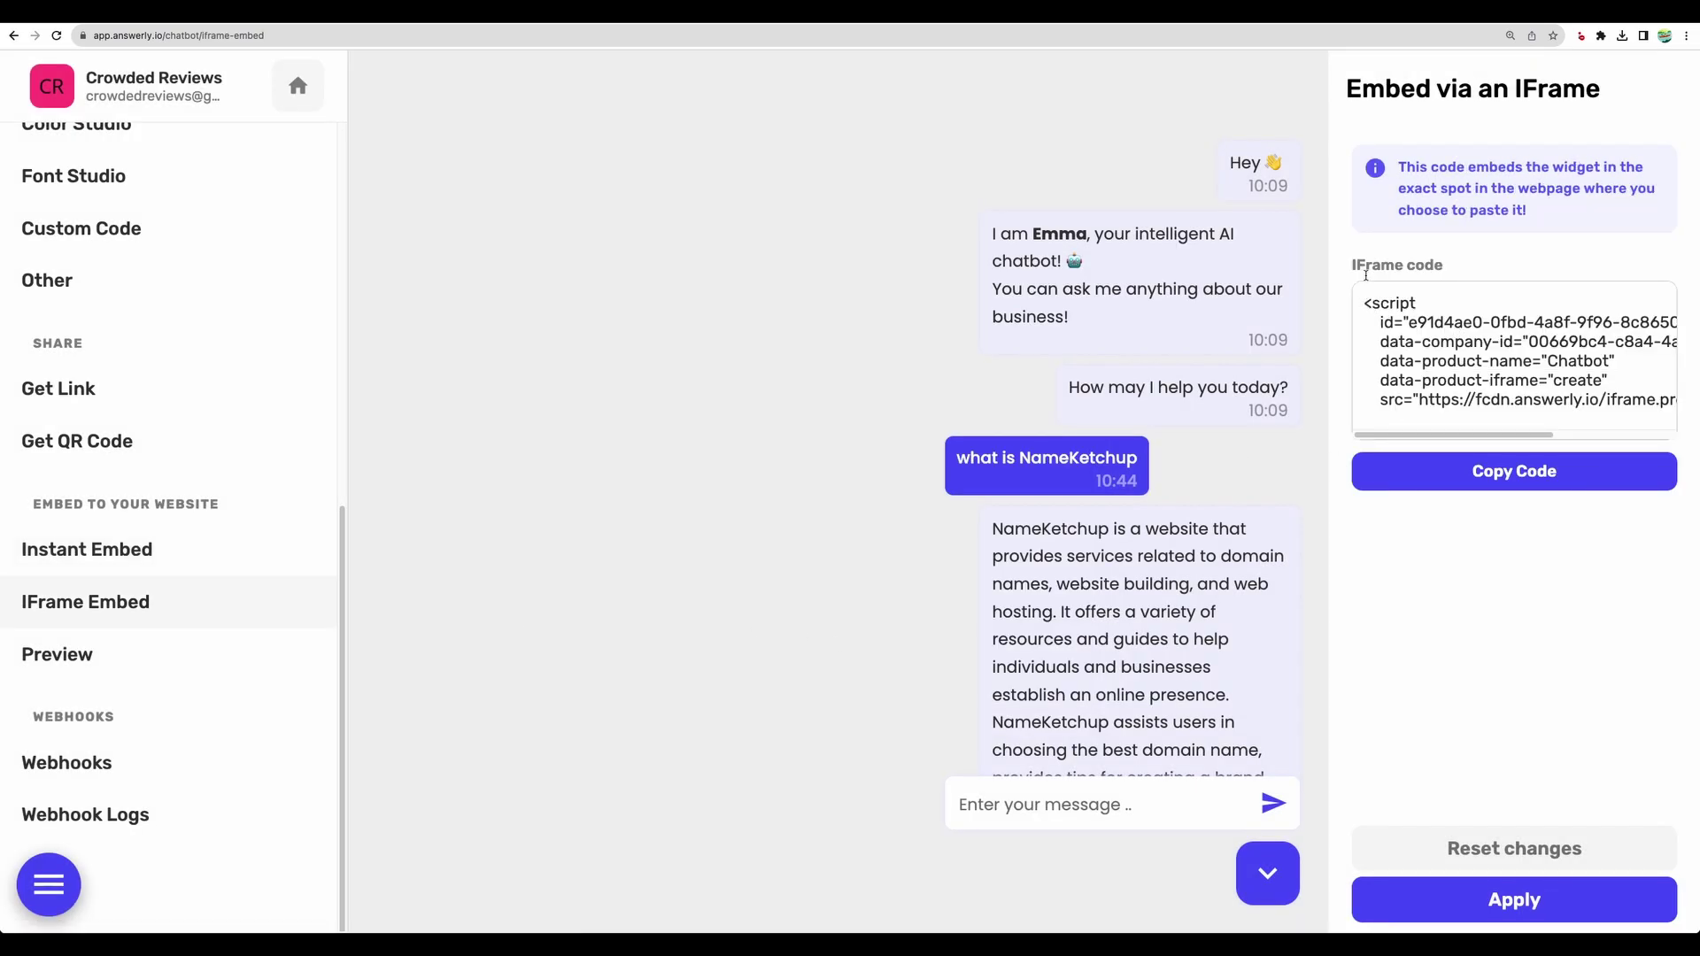
left_click(1366, 302)
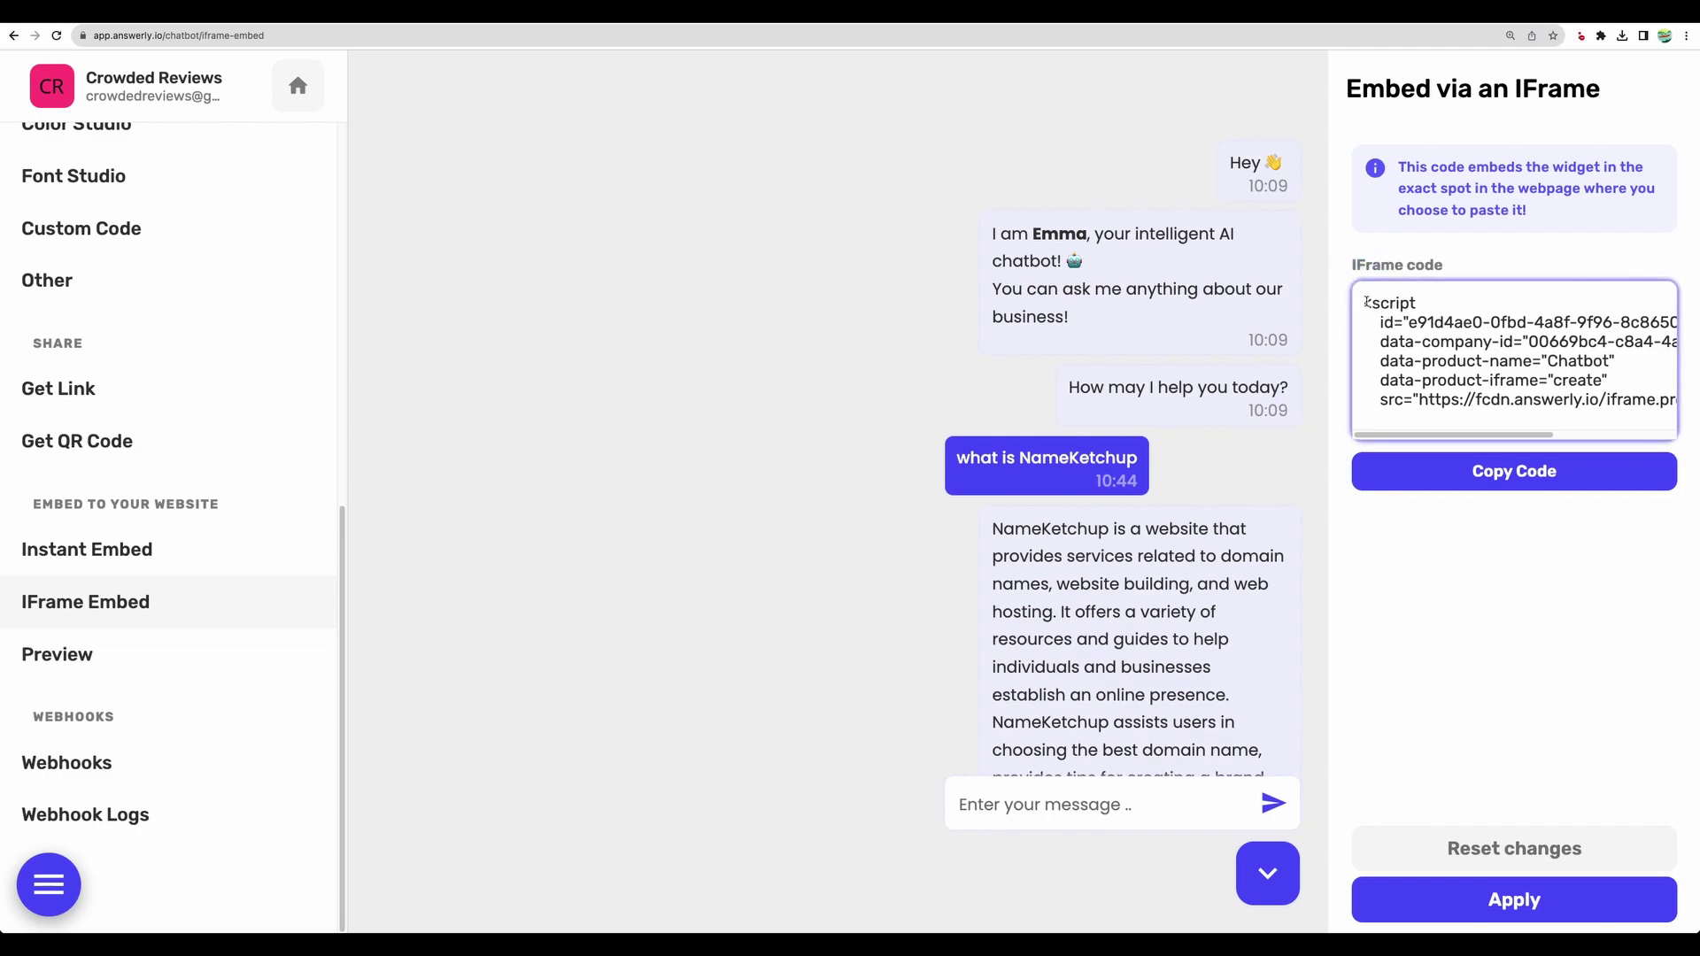
mouse_move(1366, 302)
left_mouse_down()
mouse_move(1647, 400)
mouse_move(1433, 350)
mouse_move(1336, 296)
mouse_move(1373, 304)
left_mouse_up()
left_click(1630, 398)
left_click(1368, 303)
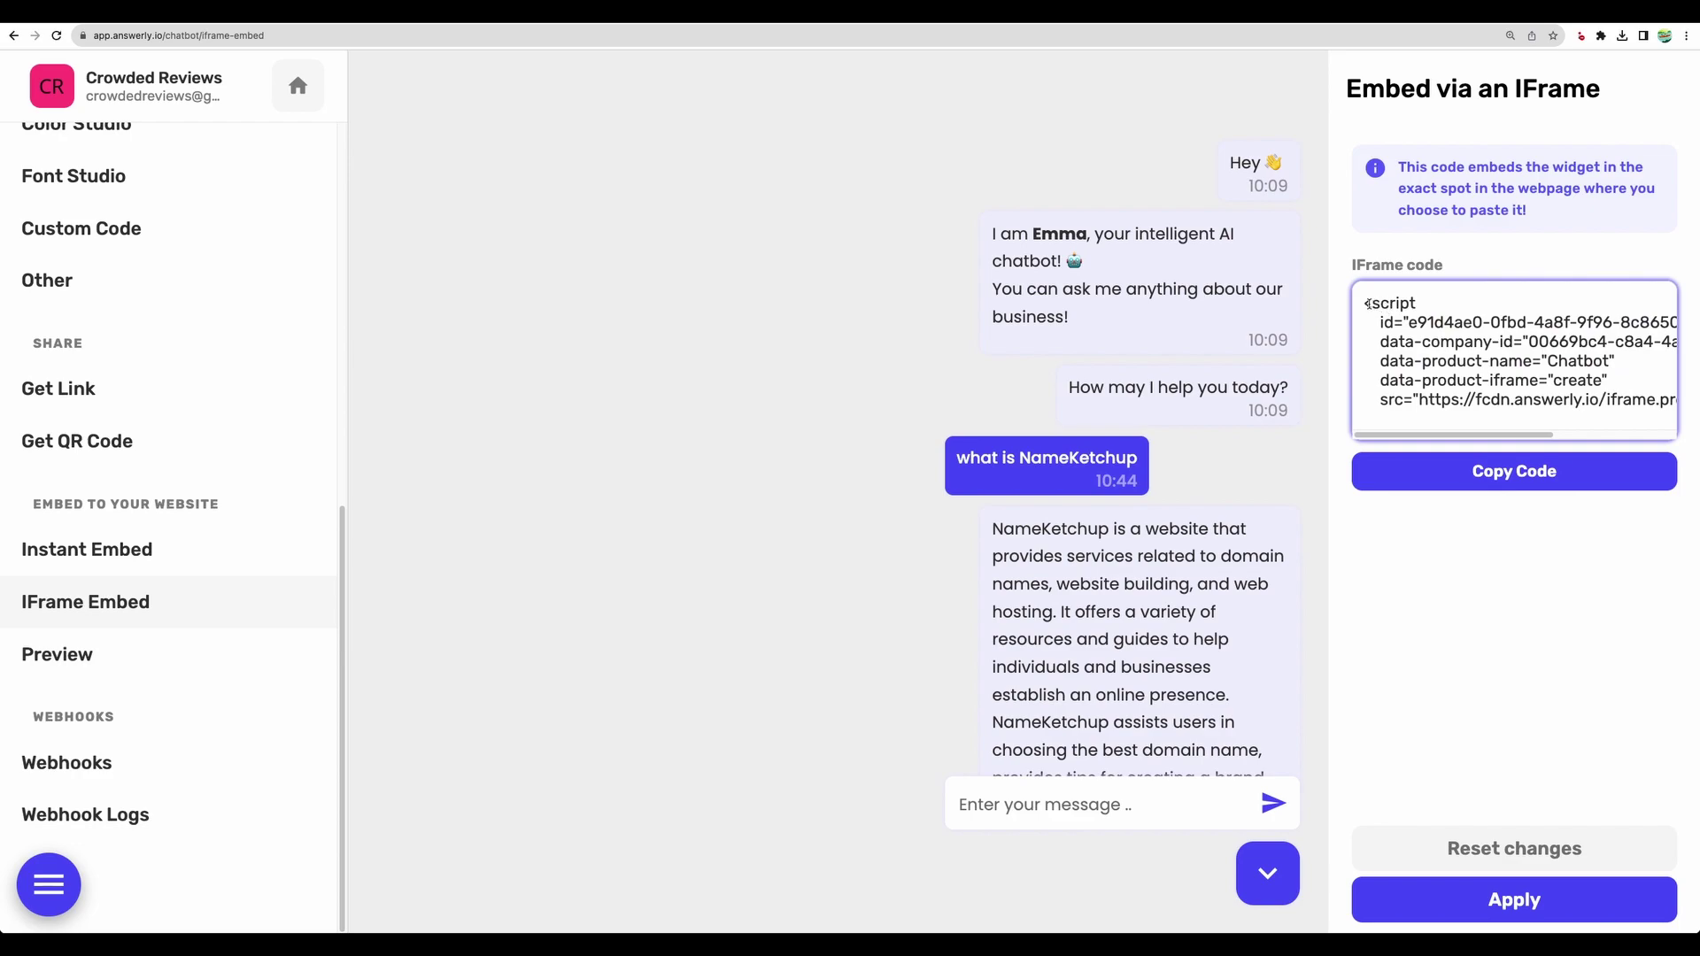